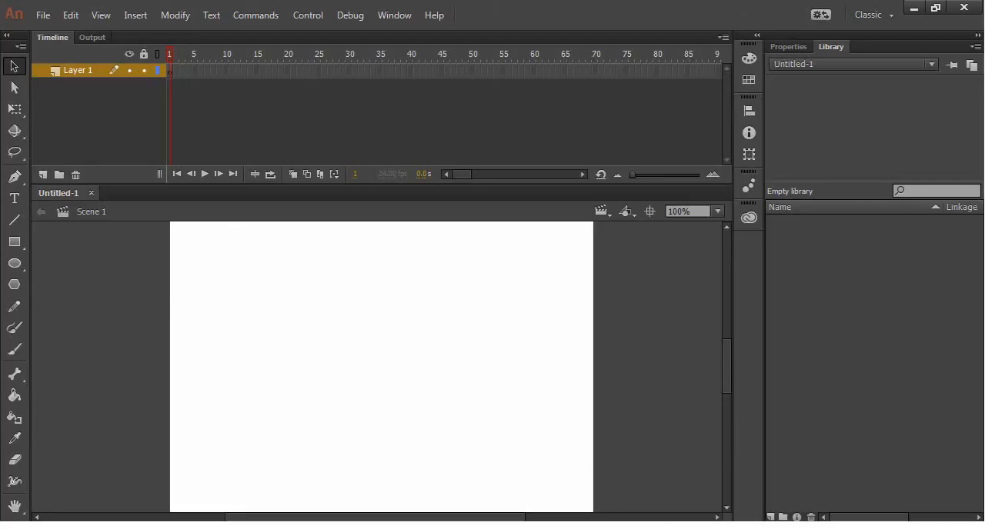
# Step: Open import.ai from the animate folder in Illustrator and inspect its layers, selecting Layer 1
pyautogui.click(662, 527)
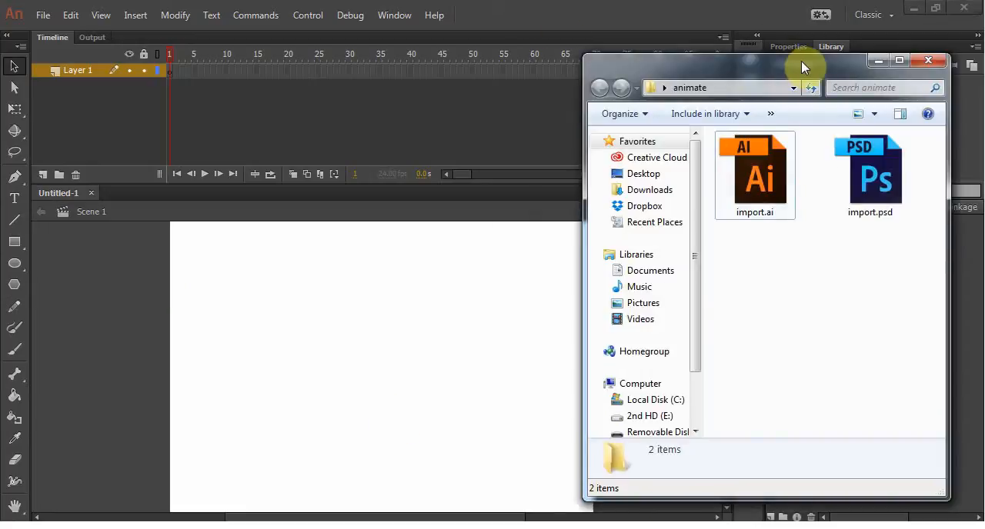
pyautogui.moveTo(801, 61); pyautogui.dragTo(545, 56)
pyautogui.moveTo(492, 255); pyautogui.dragTo(632, 202)
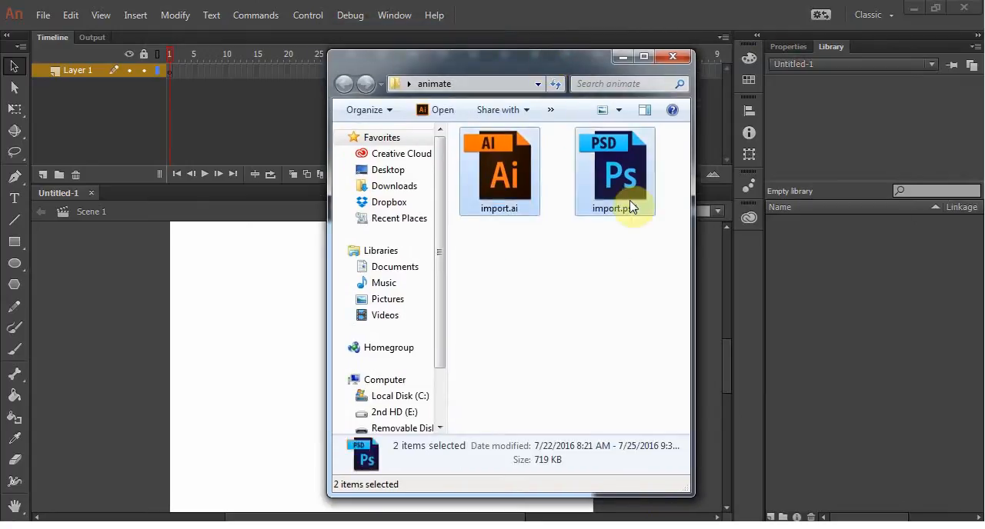
pyautogui.click(619, 299)
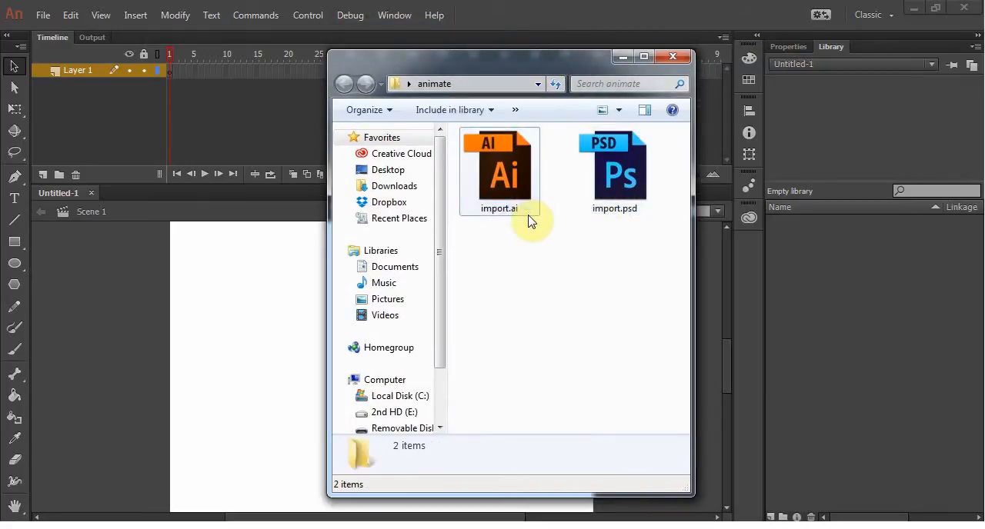
pyautogui.click(501, 179)
pyautogui.doubleClick(501, 179)
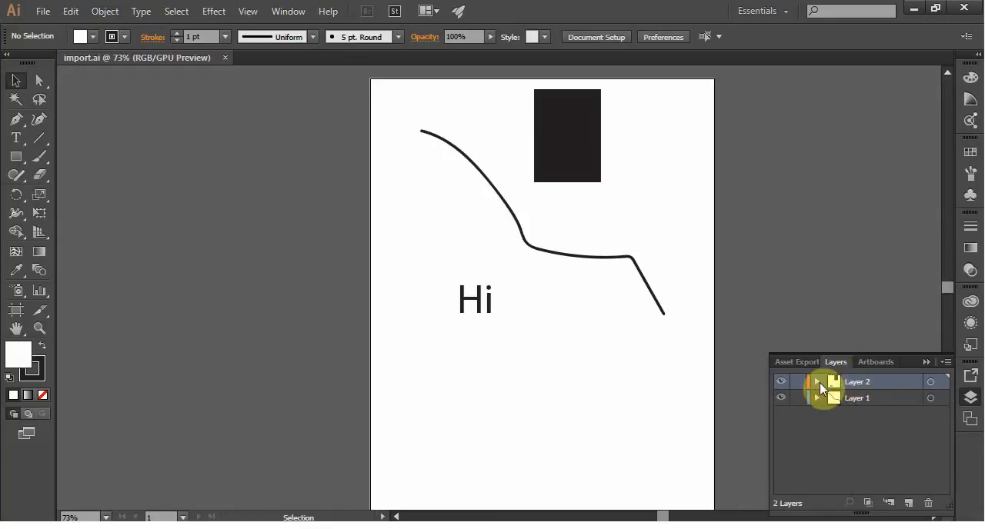
pyautogui.click(868, 399)
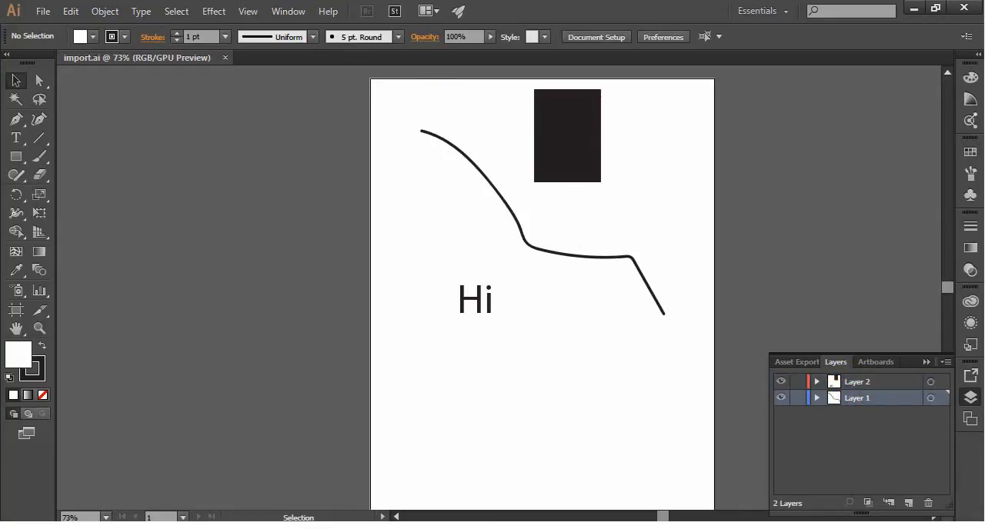
# Step: Open import.psd from the animate folder in Photoshop, dismiss the new library offer, and look through the document's layers
pyautogui.hotkey('alt', 'Tab')
pyautogui.click(645, 185)
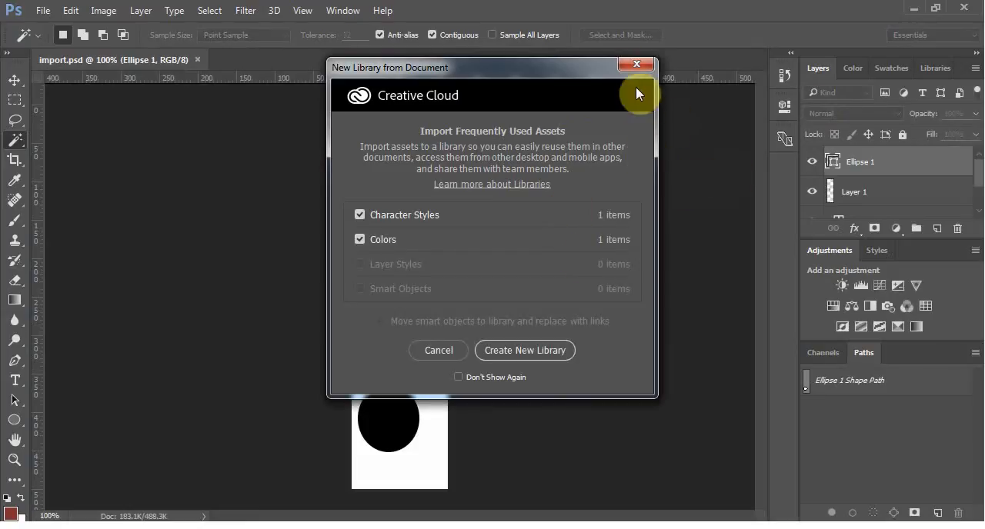
pyautogui.click(637, 65)
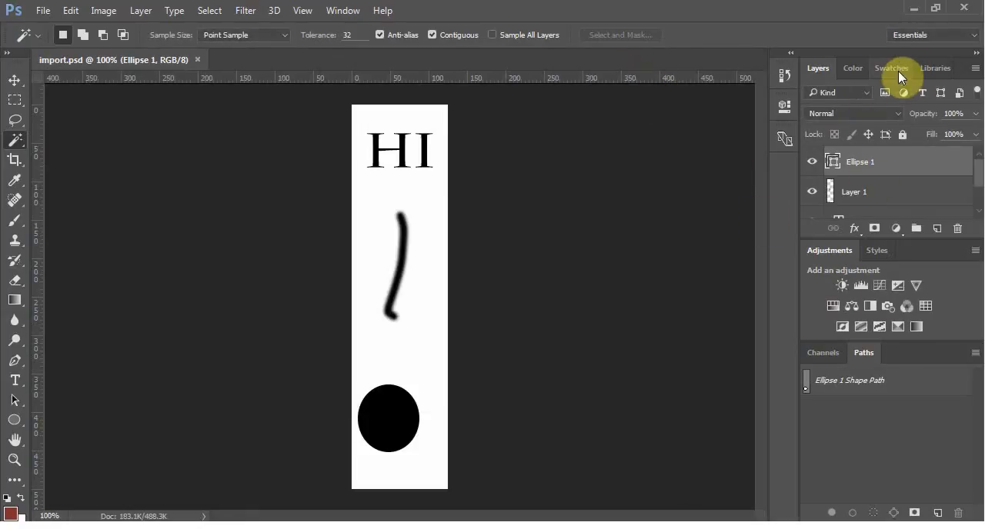
pyautogui.click(854, 194)
pyautogui.scroll(-1, 923, 173)
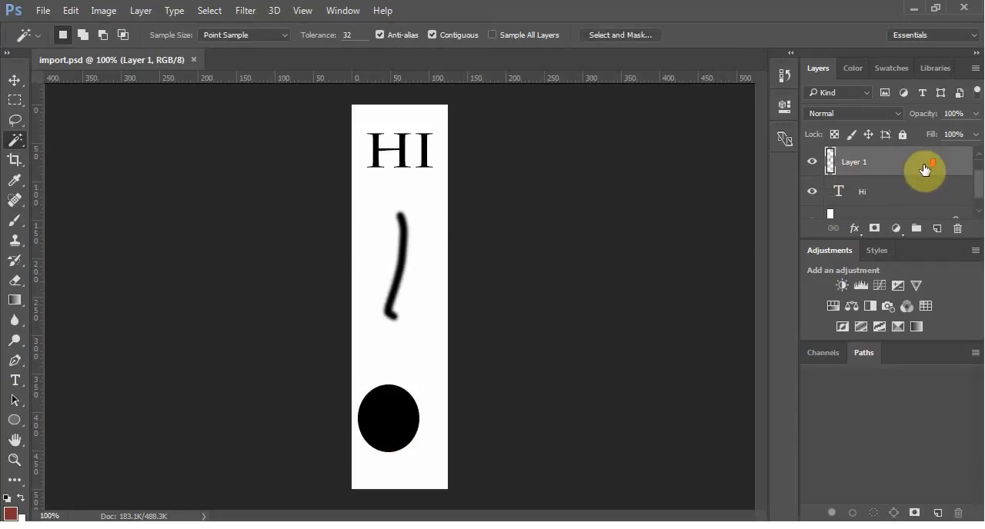
pyautogui.click(864, 203)
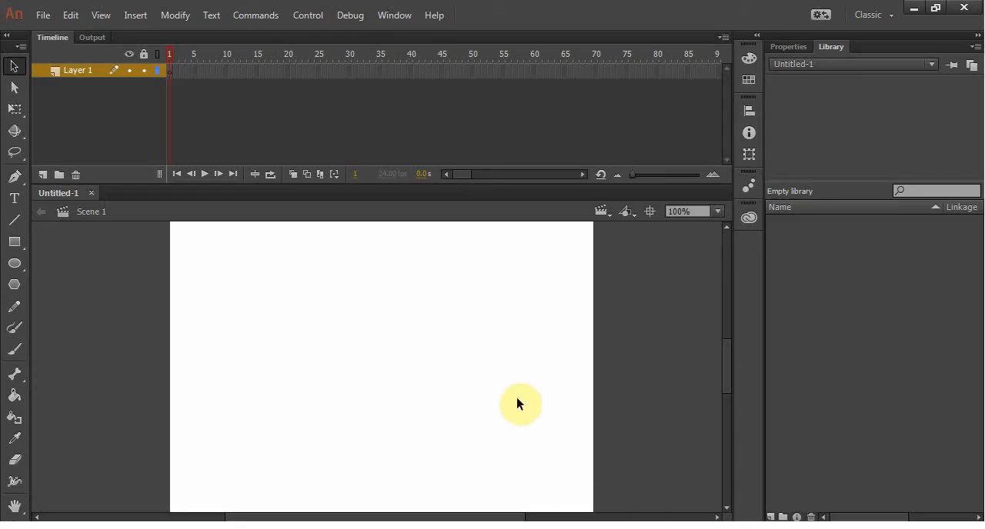
# Step: Switch back to Animate and save the untitled document as animate in Animate Document (*.fla) format
pyautogui.hotkey('ctrl', 's')
pyautogui.write('animate')
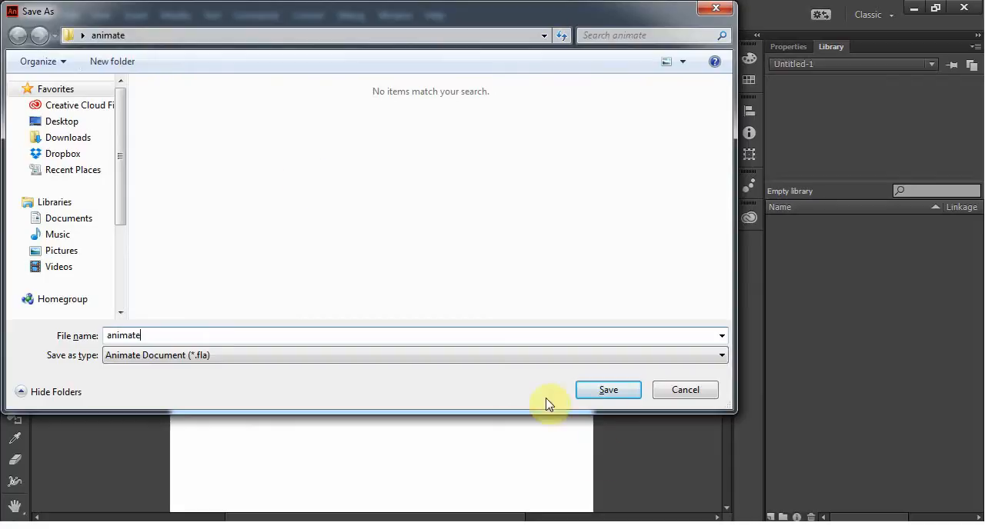
pyautogui.click(608, 390)
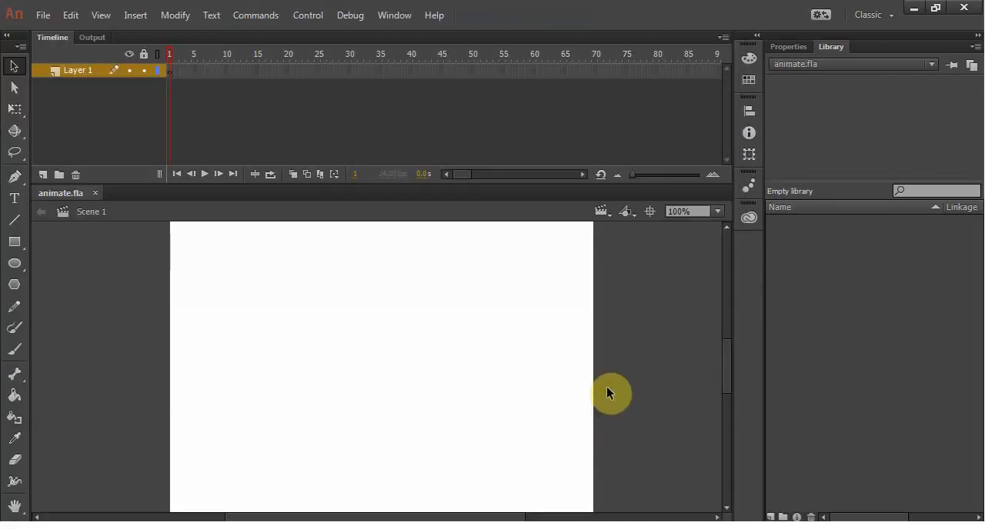
pyautogui.click(43, 16)
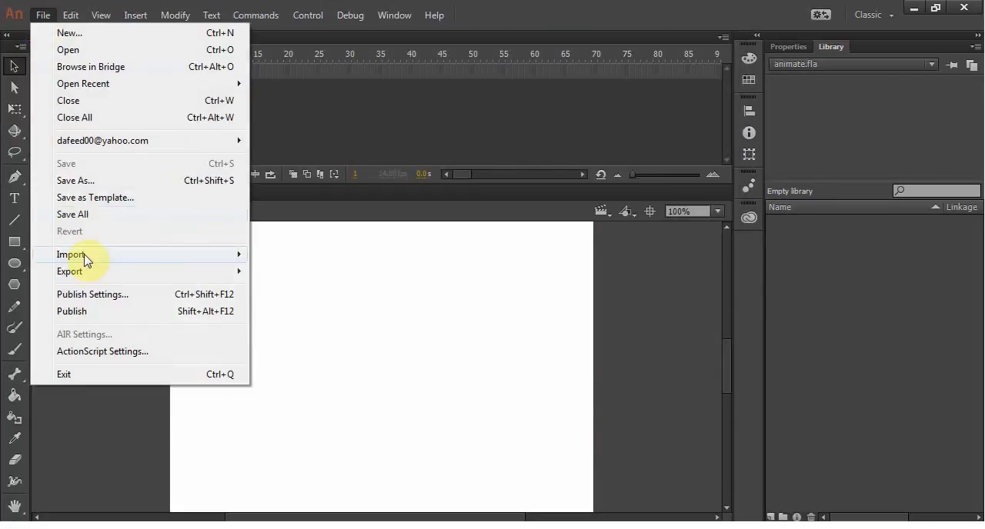
pyautogui.moveTo(99, 256)
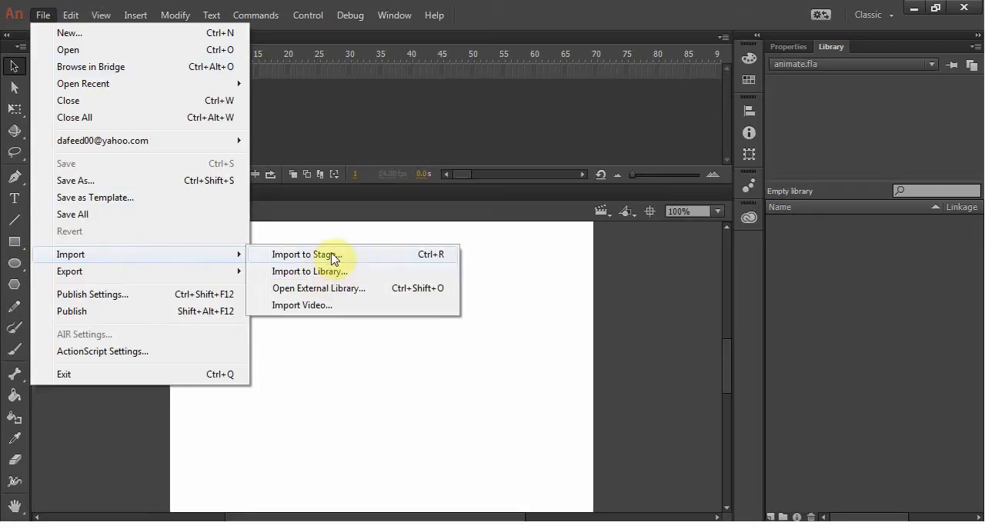
pyautogui.click(525, 302)
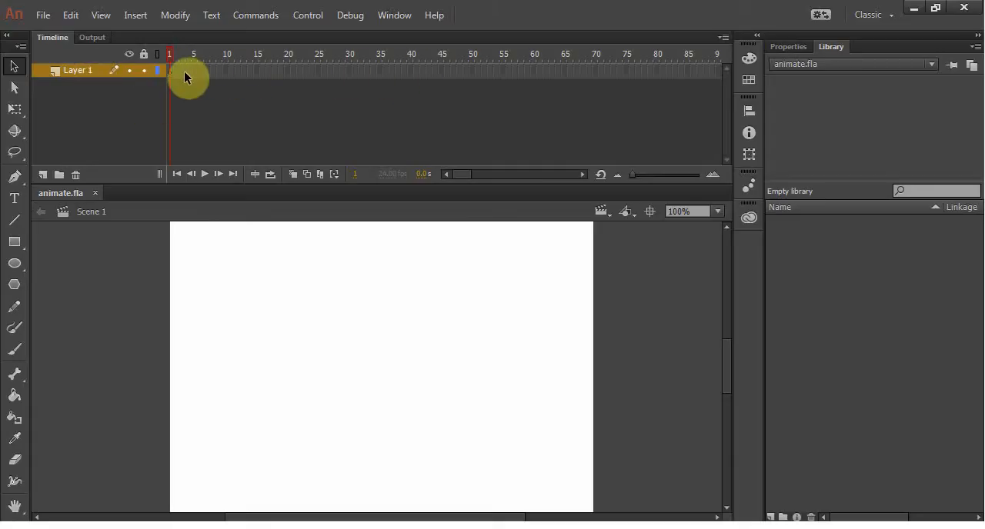
# Step: Start importing import.psd to the stage from the animate folder
pyautogui.click(43, 15)
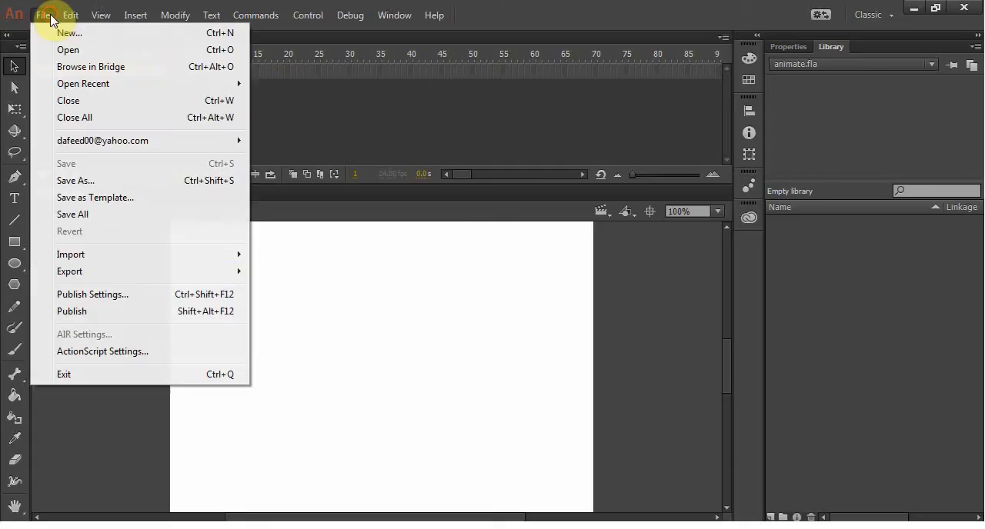
pyautogui.moveTo(95, 255)
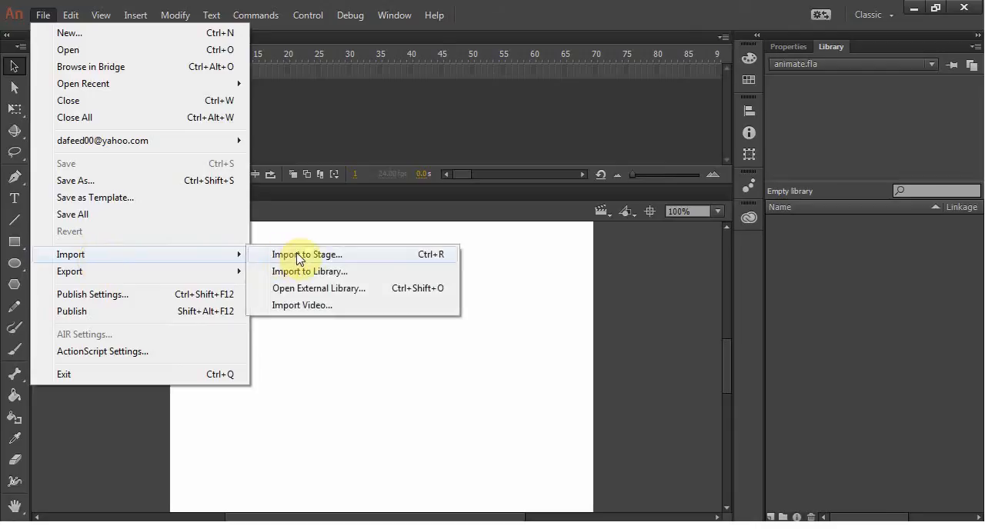
pyautogui.click(298, 258)
pyautogui.click(363, 132)
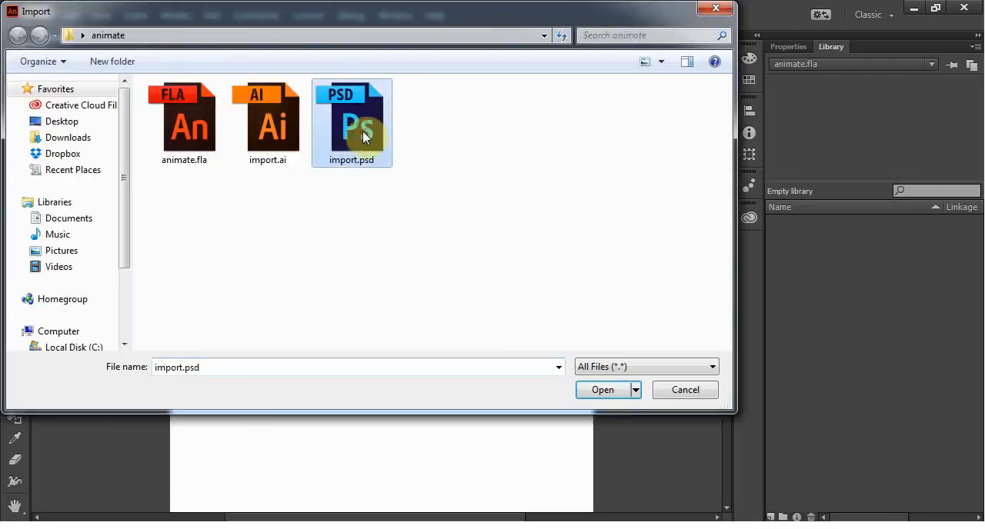
pyautogui.doubleClick(355, 131)
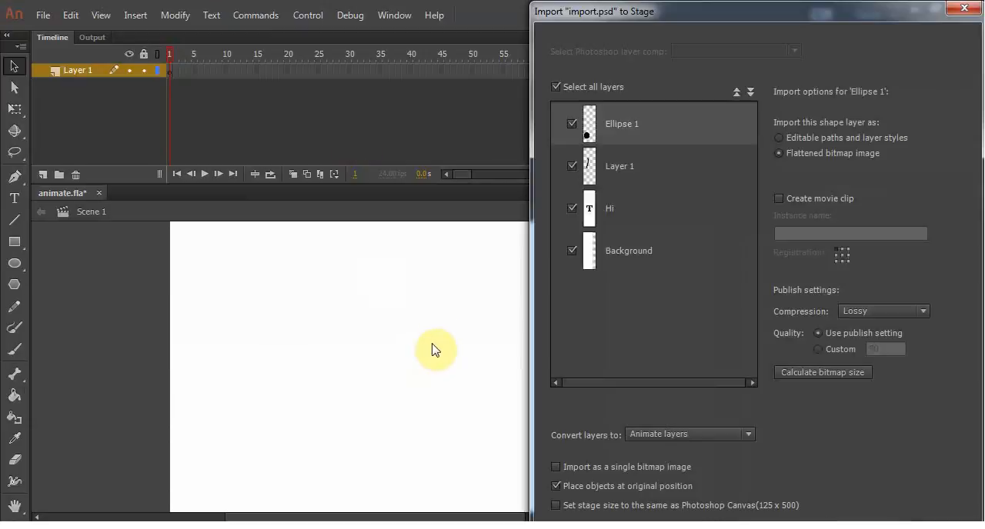
# Step: Exclude the Background layer from the Photoshop import and import the remaining layers to the stage
pyautogui.moveTo(747, 31); pyautogui.dragTo(548, 6)
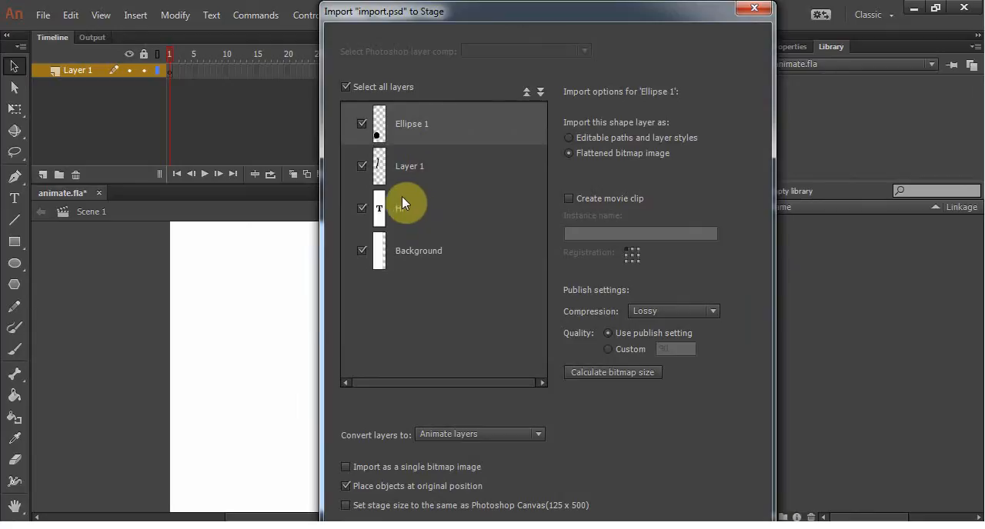
pyautogui.click(362, 250)
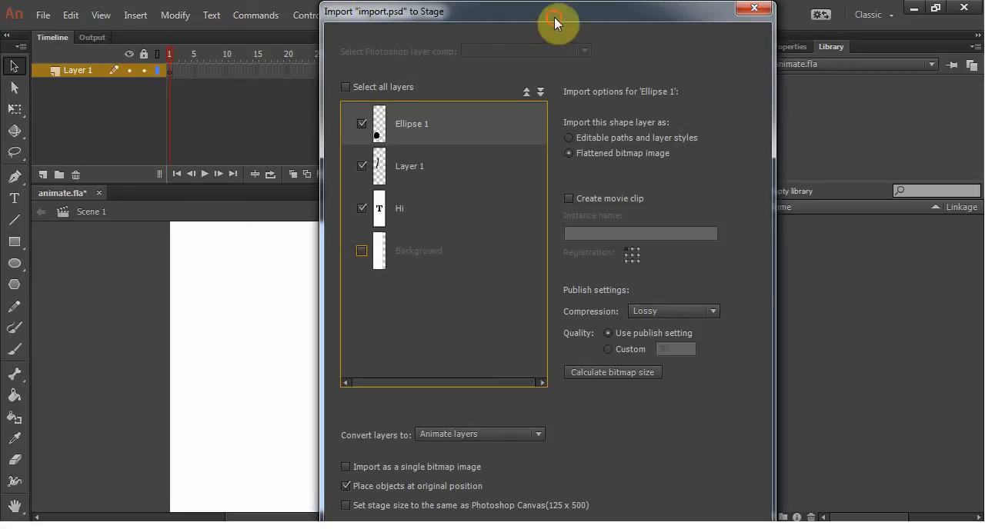
pyautogui.moveTo(554, 22); pyautogui.dragTo(544, 5)
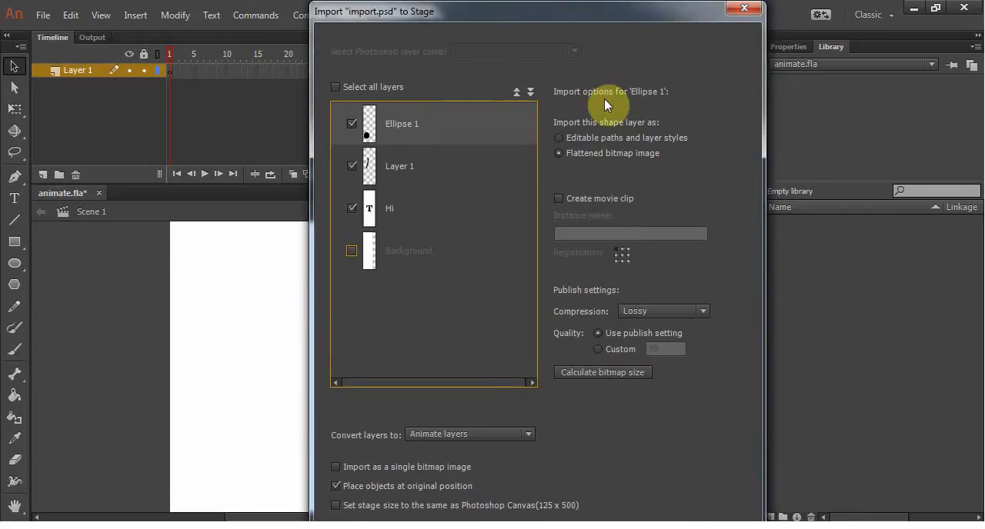
pyautogui.press('Return')
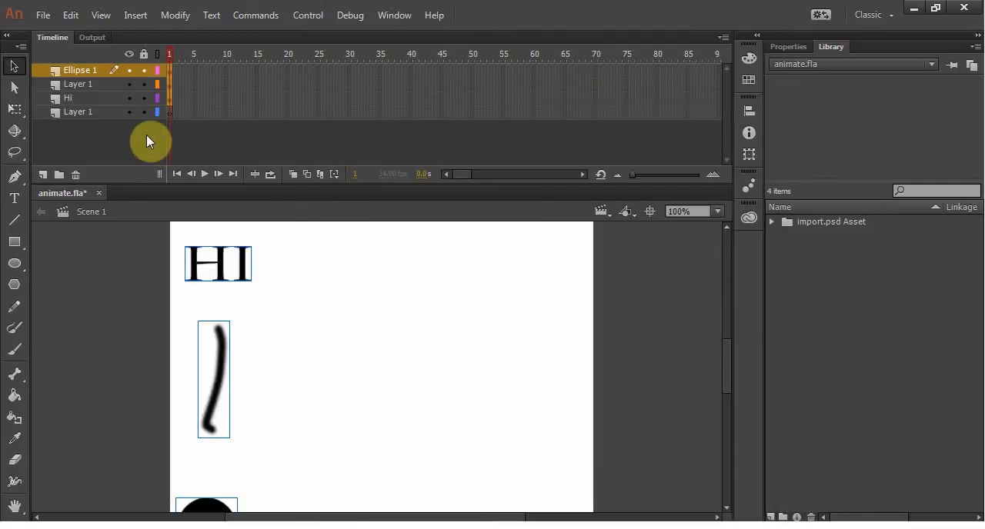
# Step: Check which stage object each imported layer holds by selecting the first frames of Ellipse 1, Layer 1 and Hi
pyautogui.click(75, 72)
pyautogui.click(171, 84)
pyautogui.click(169, 70)
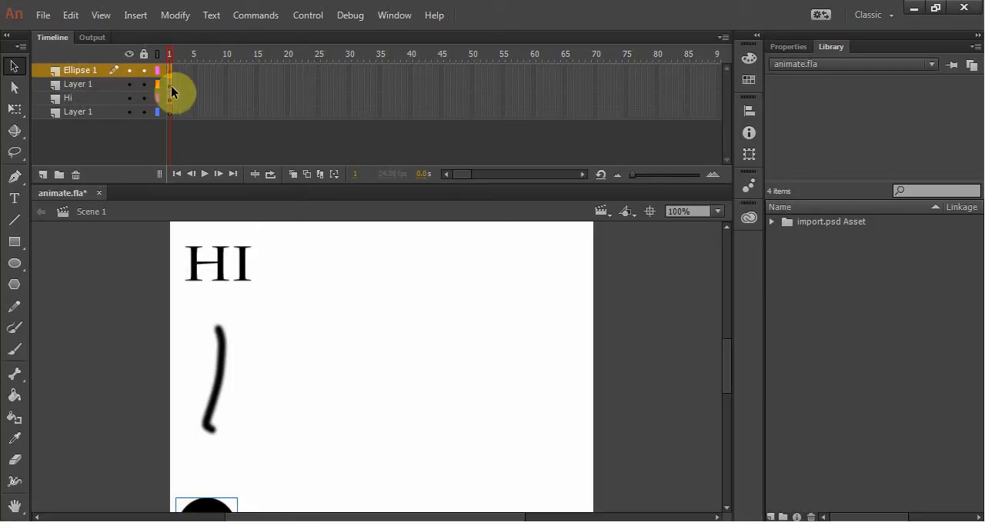
pyautogui.click(171, 85)
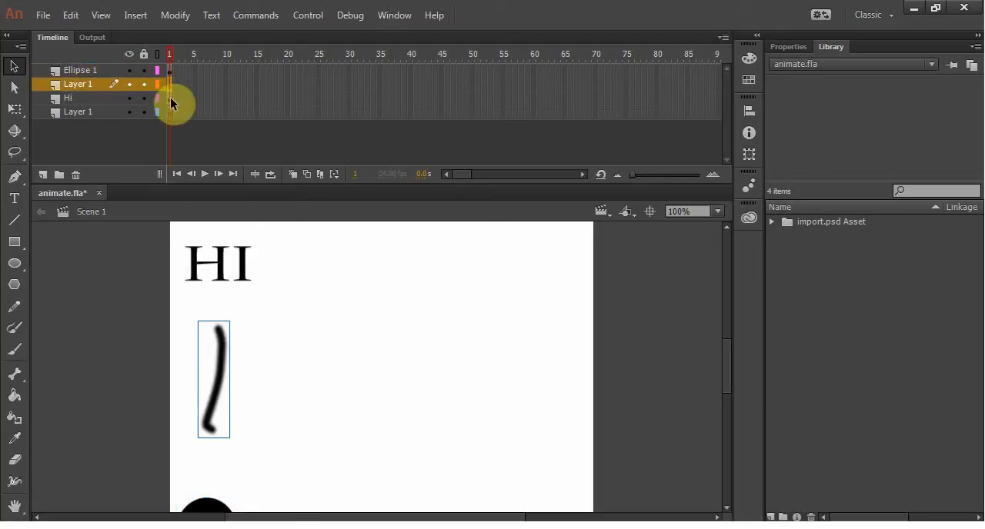
pyautogui.click(170, 99)
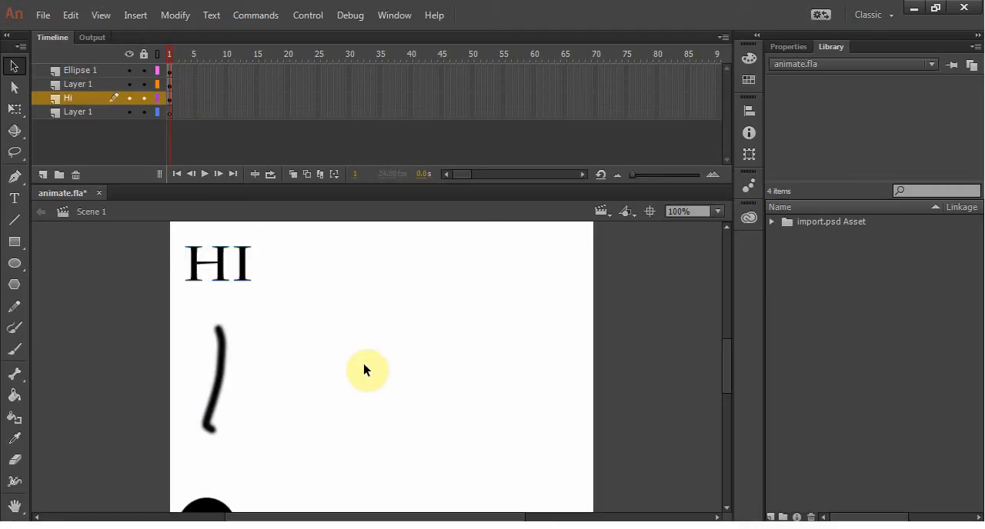
# Step: Expand the import.psd Asset folder in the library and preview the Ellipse 1, Hi and Layer 1 bitmaps
pyautogui.click(771, 222)
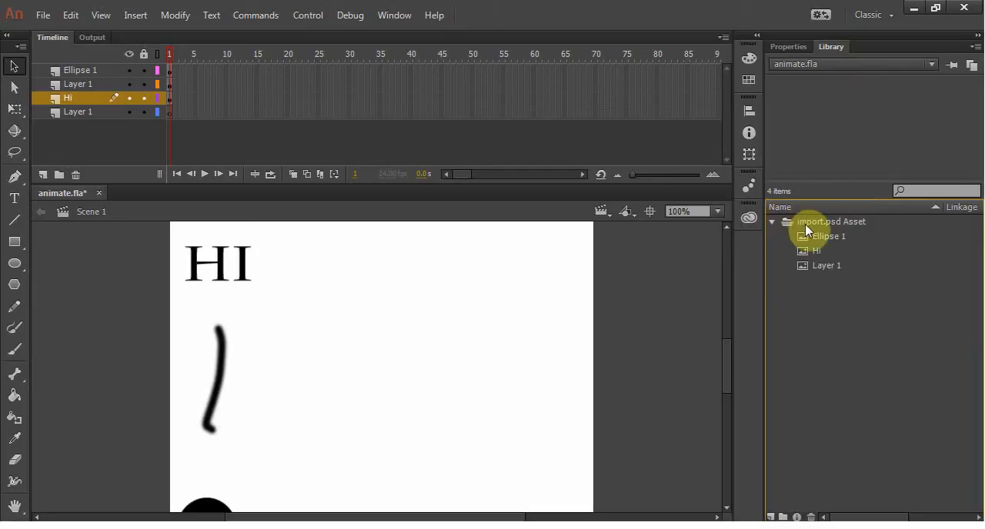
pyautogui.click(828, 240)
pyautogui.click(819, 253)
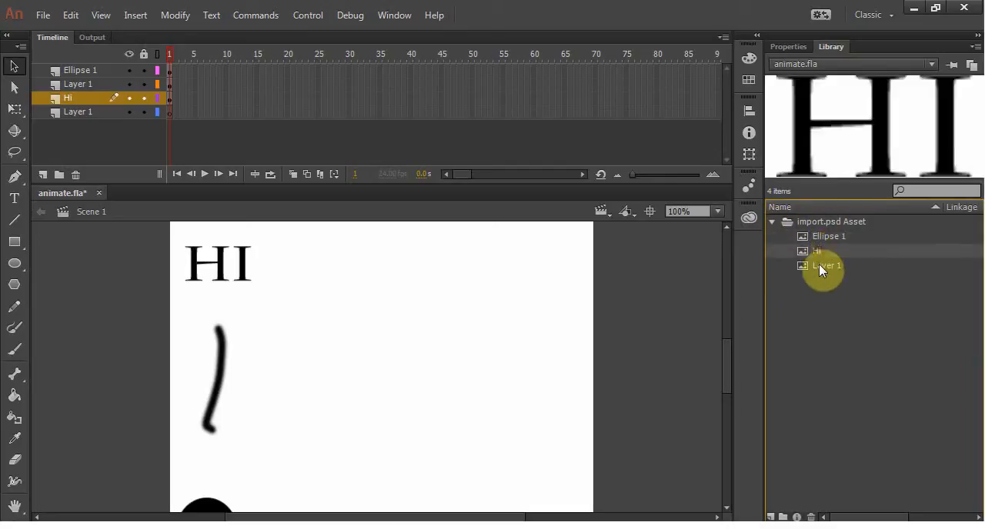
pyautogui.click(818, 265)
pyautogui.click(817, 251)
pyautogui.click(825, 236)
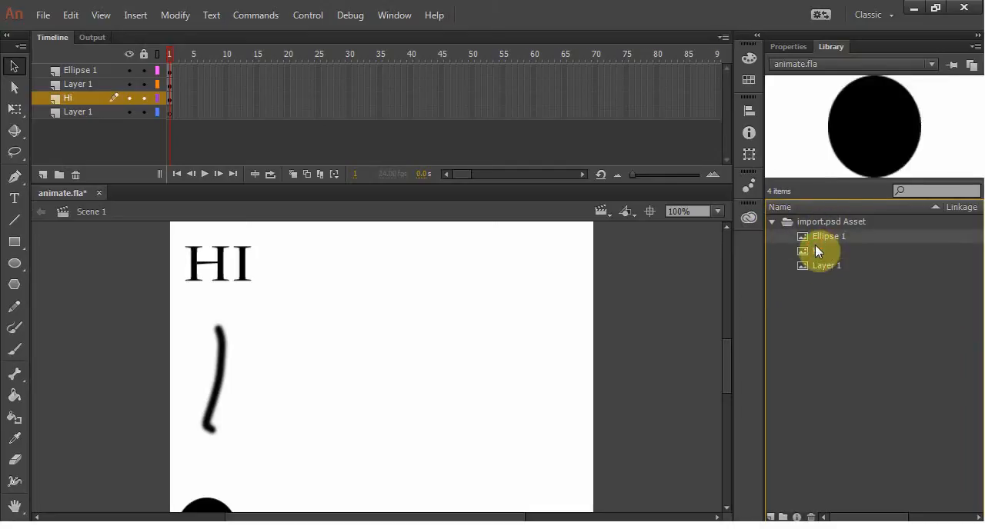
pyautogui.click(816, 250)
pyautogui.click(818, 266)
pyautogui.click(819, 235)
pyautogui.click(815, 250)
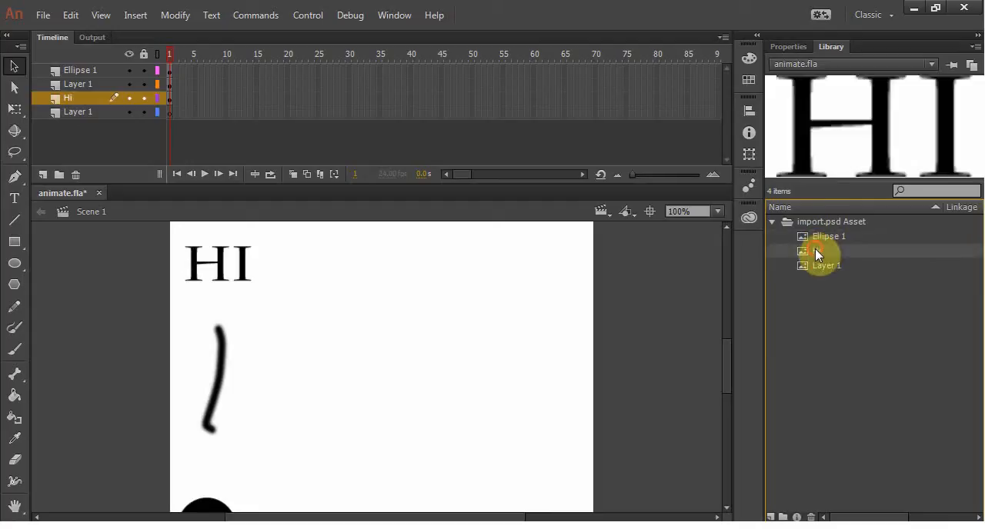
pyautogui.click(818, 263)
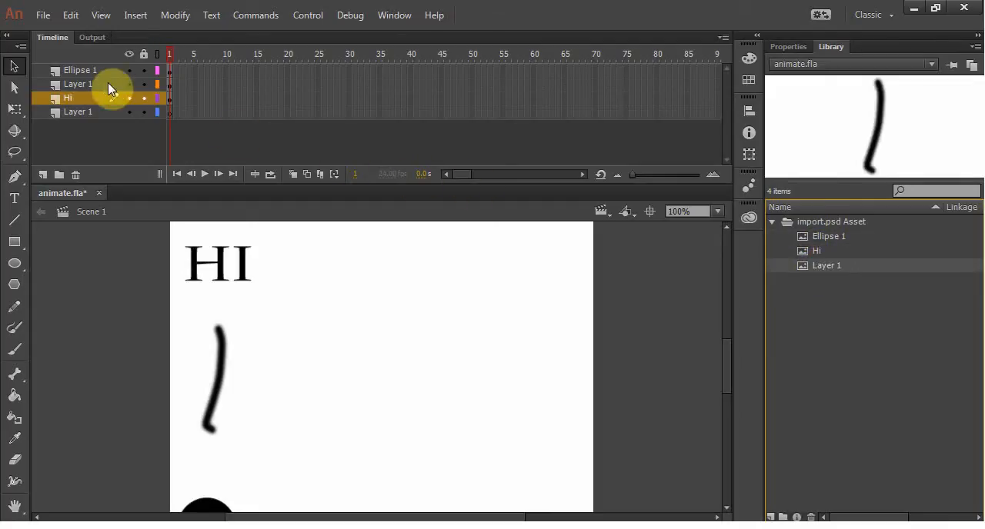
# Step: Delete all the layers from Ellipse 1 down to the lowest Layer 1 in the timeline to clear the stage
pyautogui.moveTo(90, 69); pyautogui.dragTo(80, 108)
pyautogui.rightClick(81, 113)
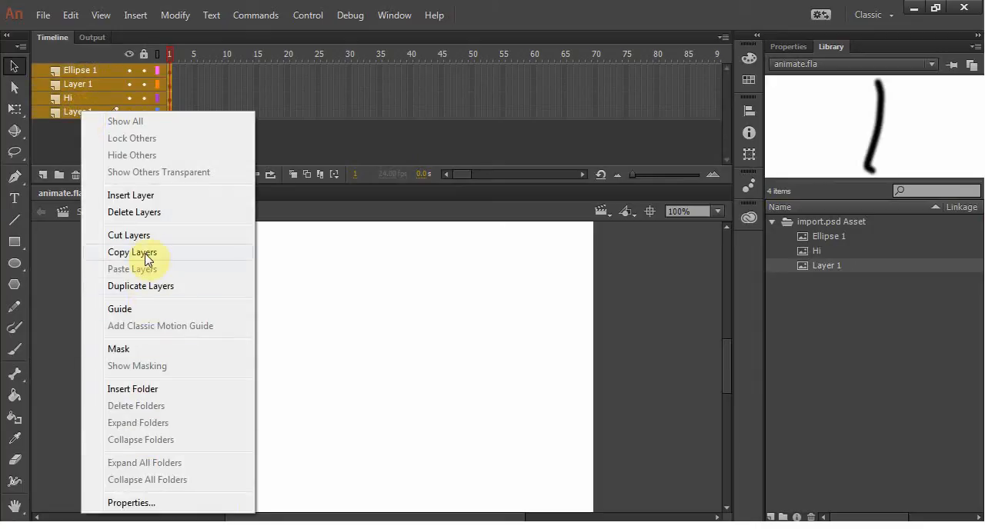
pyautogui.click(140, 219)
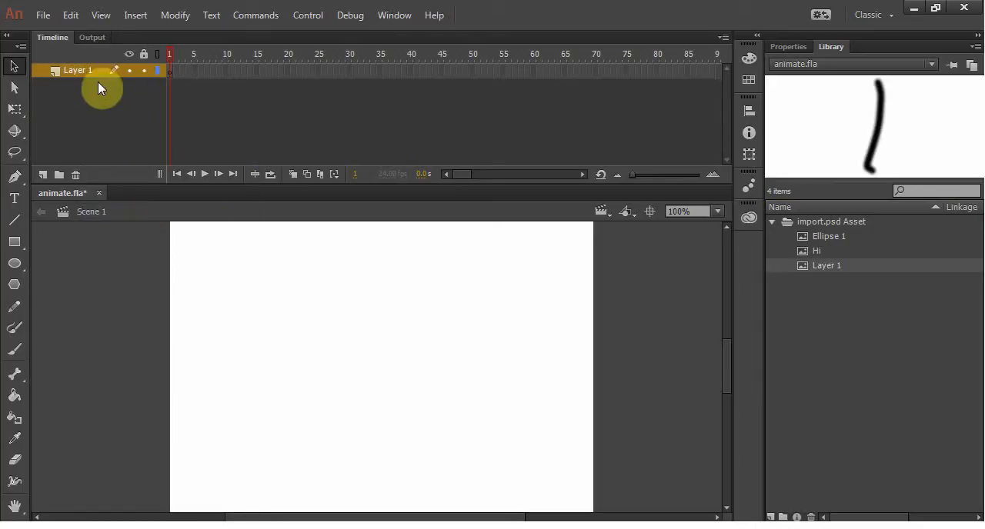
# Step: Import import.ai to the stage as Animate layers, setting the stage size to match the Illustrator artboard (612 x 792)
pyautogui.click(38, 15)
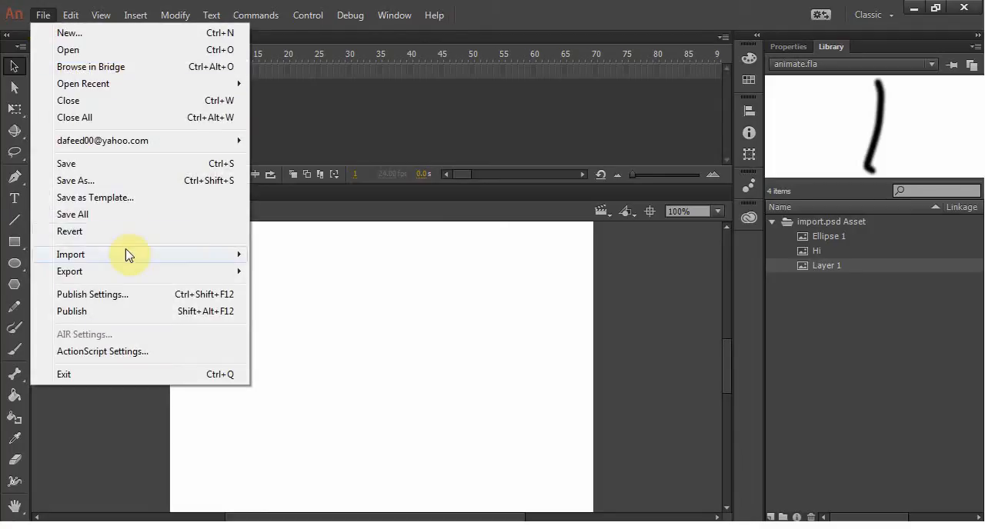
pyautogui.moveTo(185, 257)
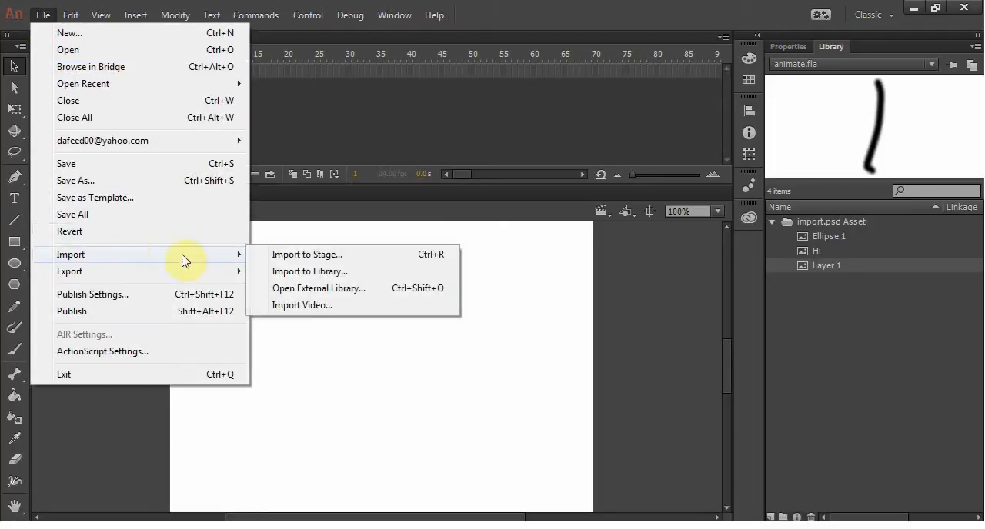
pyautogui.click(311, 255)
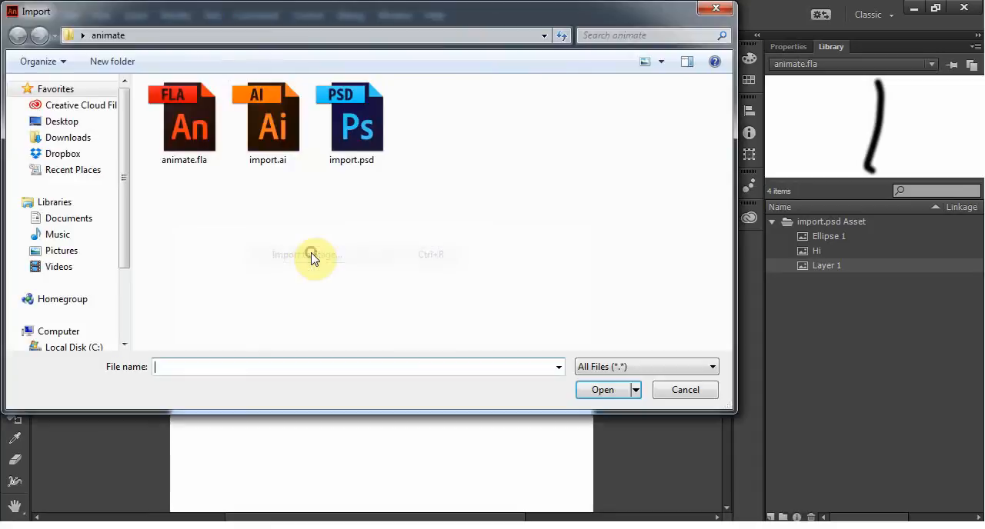
pyautogui.doubleClick(256, 107)
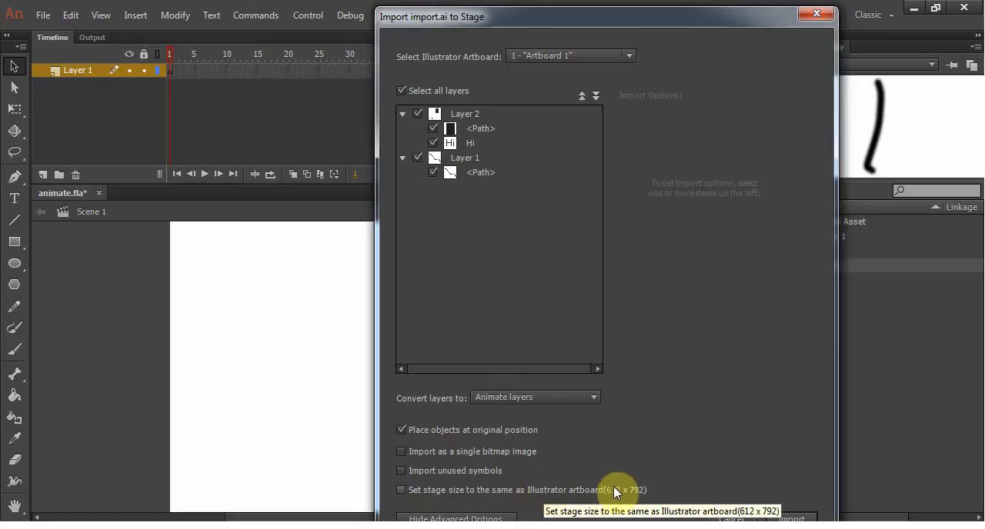
pyautogui.click(430, 492)
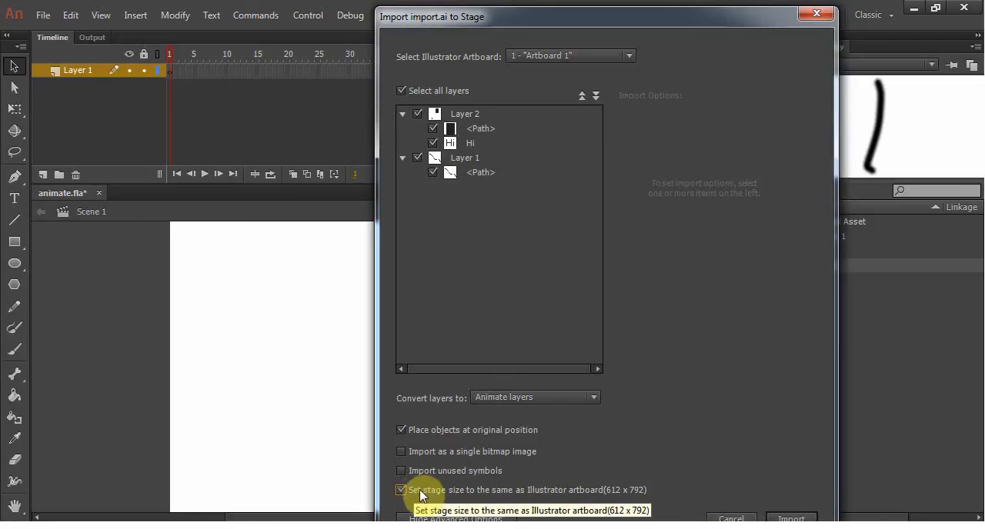
pyautogui.click(784, 517)
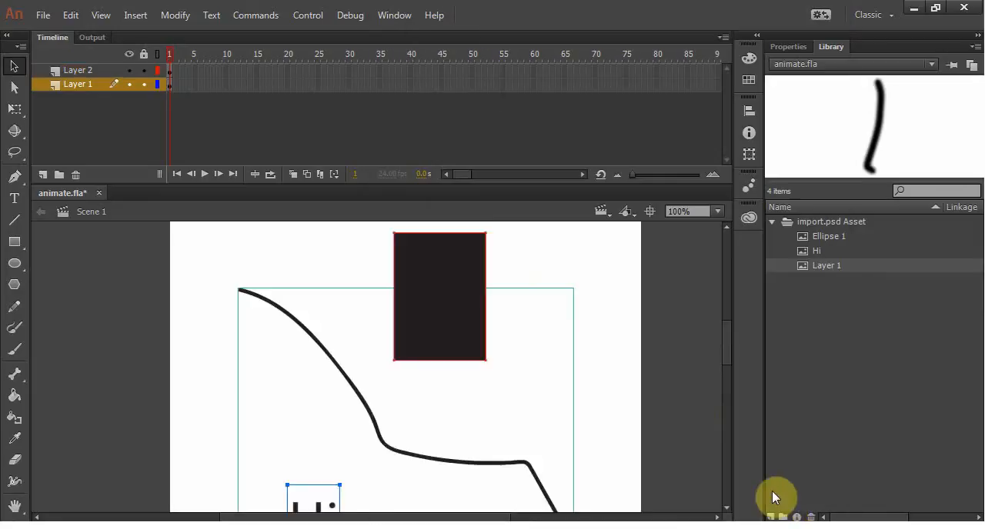
# Step: Examine the imported Illustrator artwork on the whole stage and check the library, collapsing the import.psd Asset folder
pyautogui.click(614, 299)
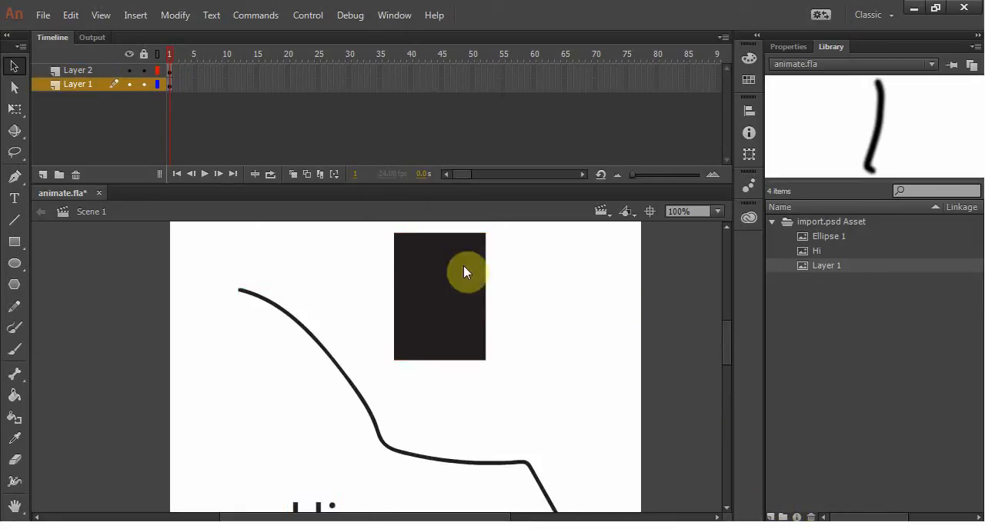
pyautogui.scroll(-5, 477, 277)
pyautogui.hotkey('ctrl', '-')
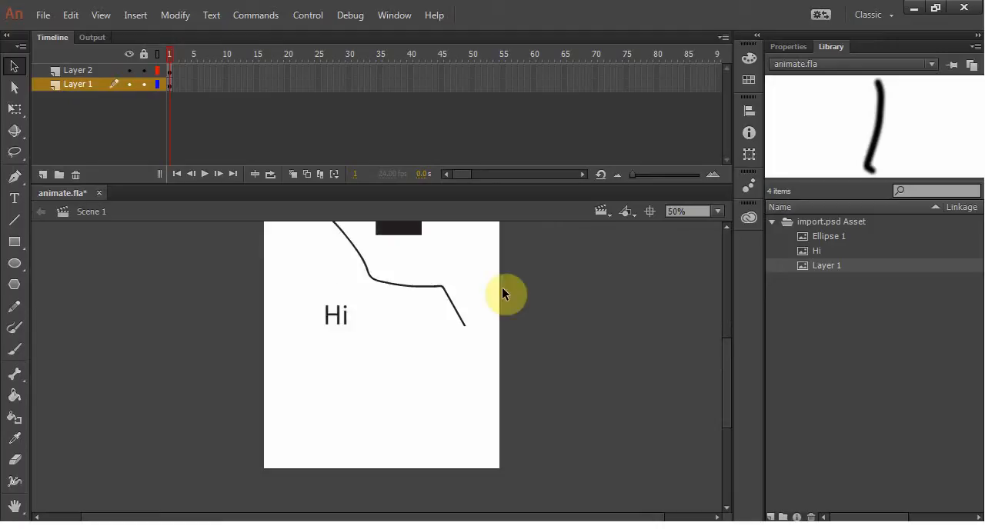
pyautogui.moveTo(570, 295); pyautogui.dragTo(577, 371)
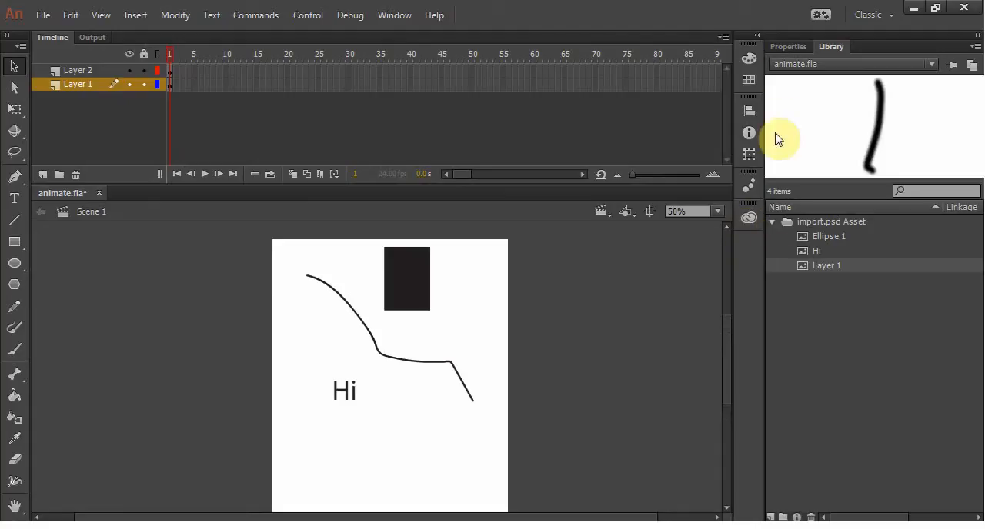
pyautogui.click(784, 45)
pyautogui.click(828, 43)
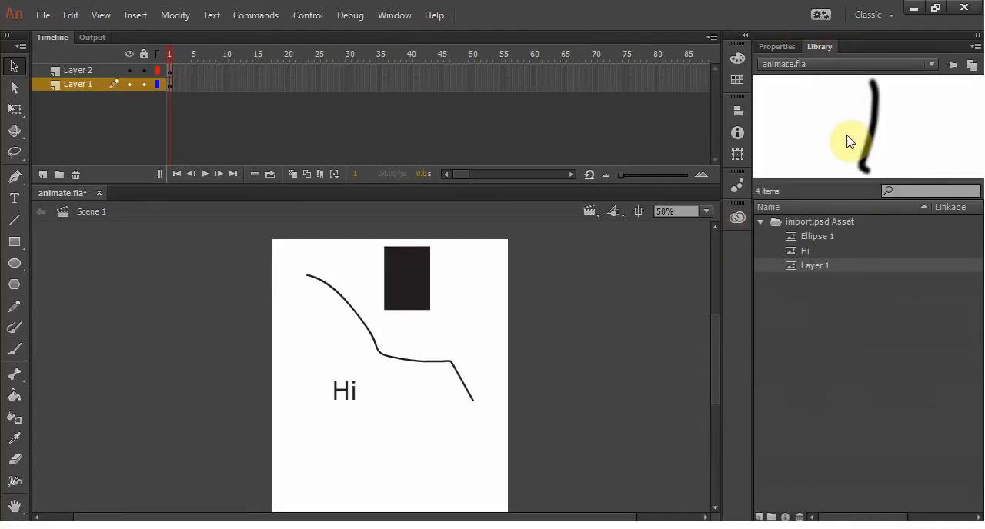
pyautogui.click(761, 222)
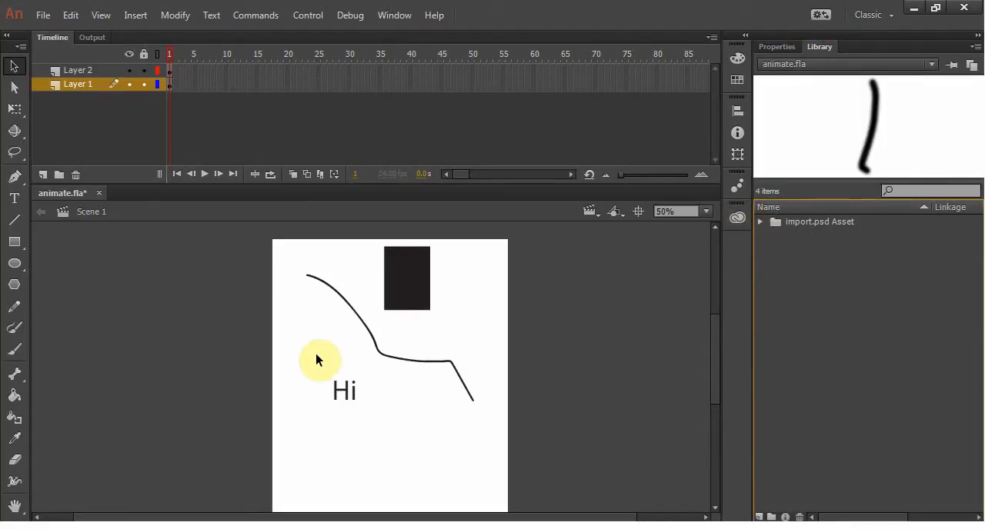
# Step: Check which stage objects Layer 1 and Layer 2 hold by selecting the rectangle and each layer's first frame
pyautogui.click(408, 286)
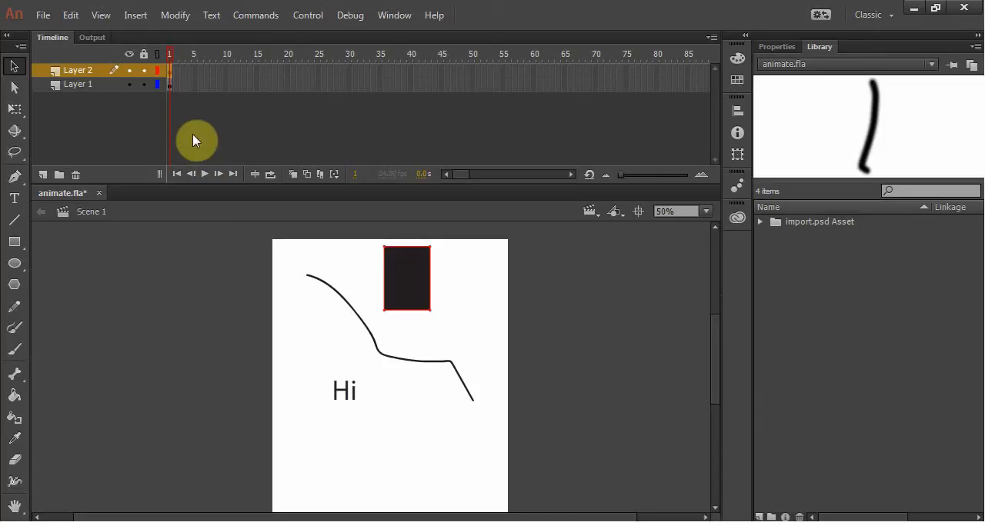
pyautogui.click(169, 84)
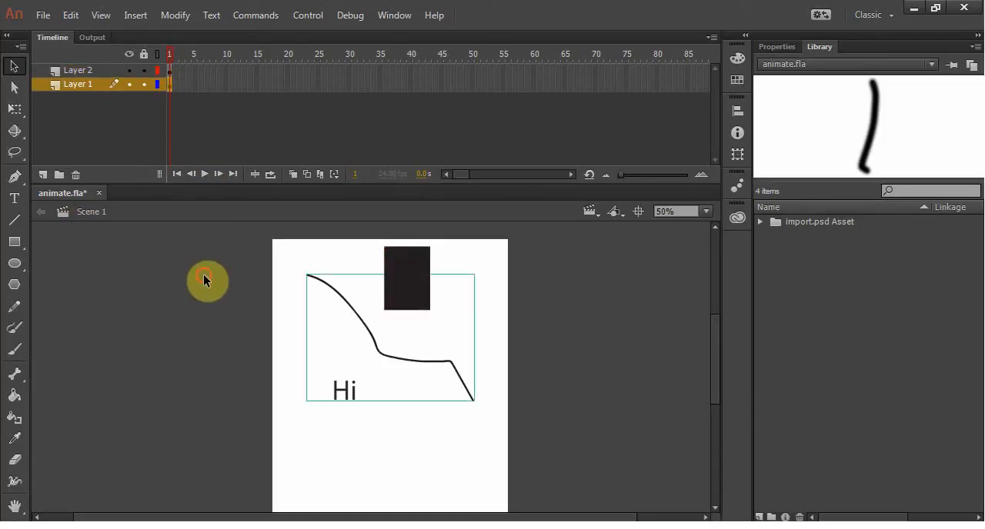
pyautogui.click(203, 274)
pyautogui.click(169, 70)
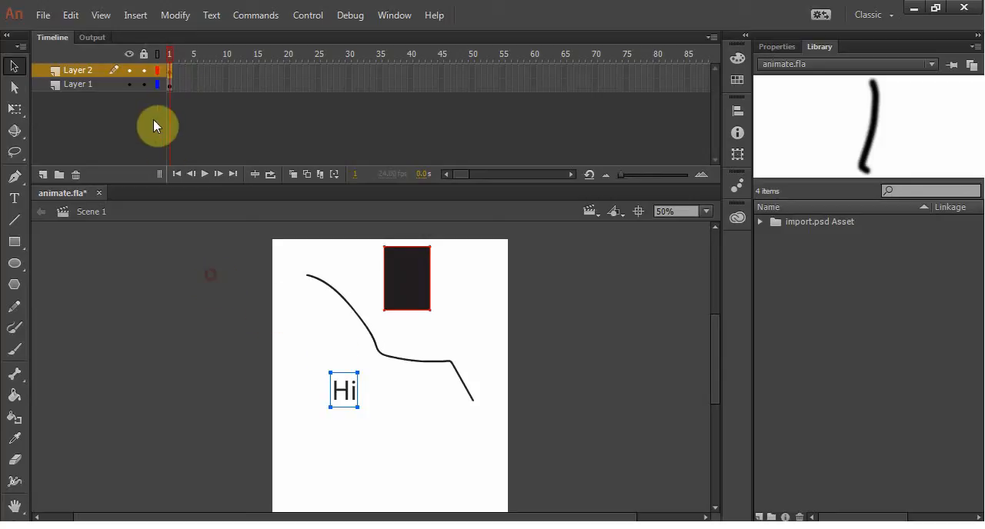
# Step: Move Layer 1's curve and Layer 2's rectangle and Hi text lower on the stage, and compare them with import.ai in Illustrator
pyautogui.click(166, 82)
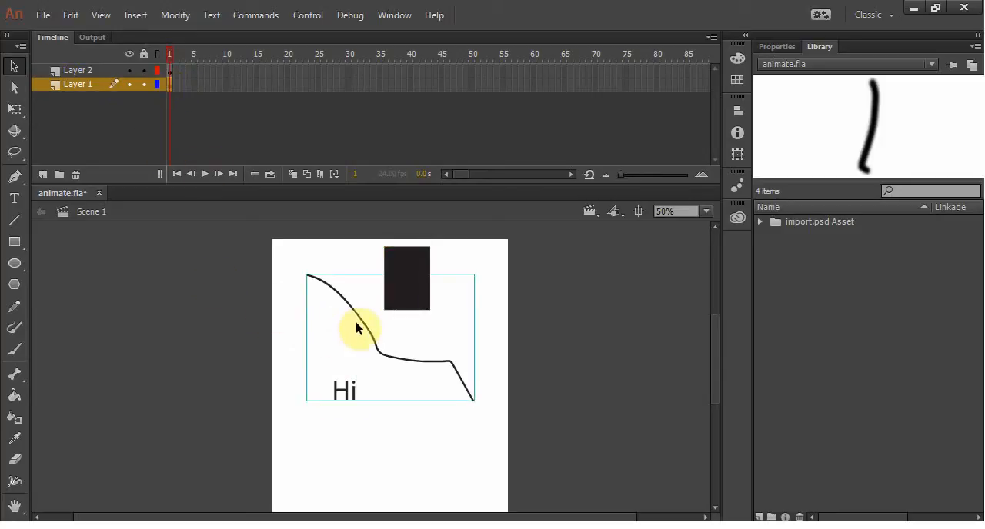
pyautogui.moveTo(358, 320); pyautogui.dragTo(370, 379)
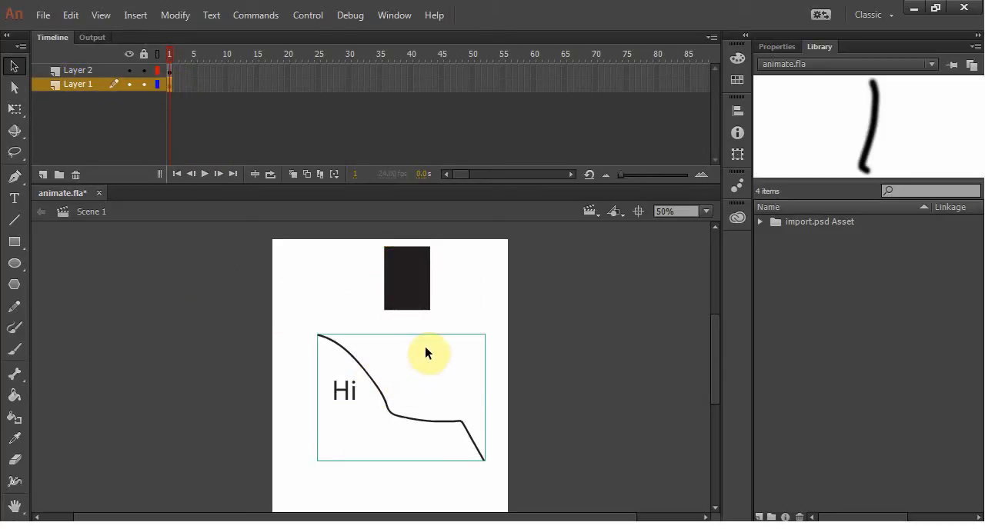
pyautogui.click(462, 301)
pyautogui.click(168, 70)
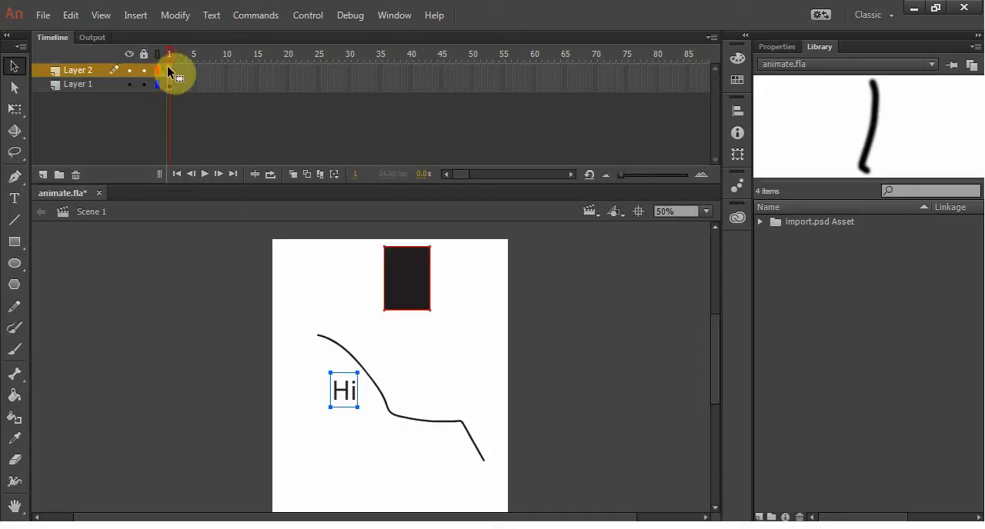
pyautogui.moveTo(421, 276); pyautogui.dragTo(421, 320)
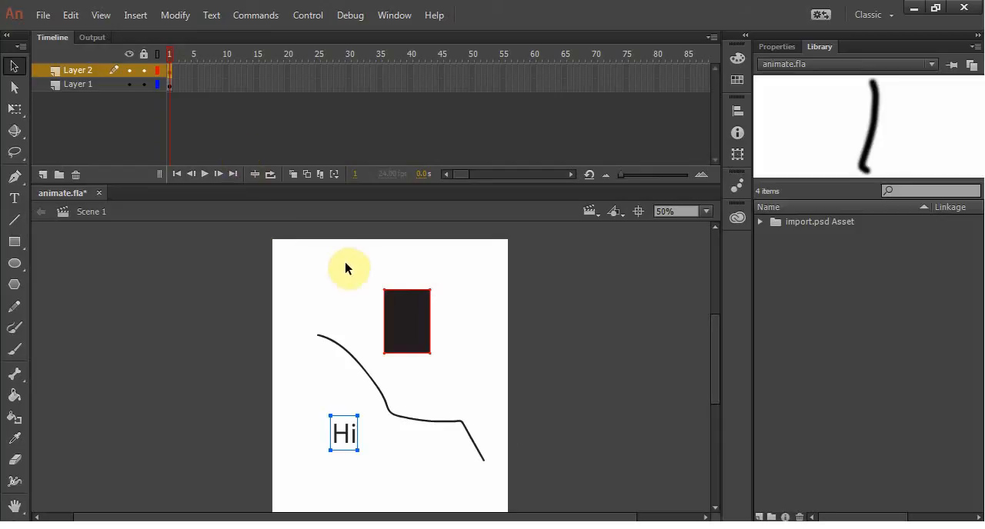
pyautogui.click(345, 263)
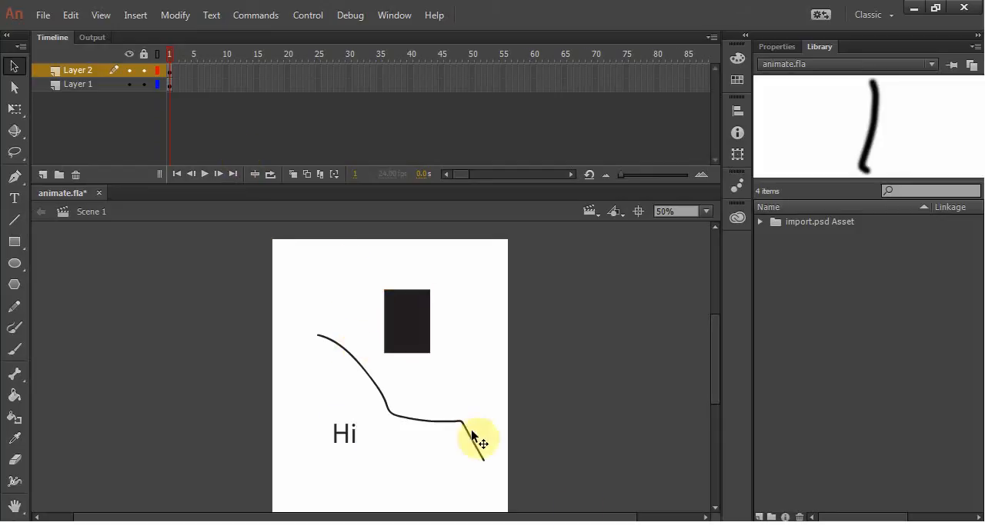
pyautogui.hotkey('alt', 'Tab')
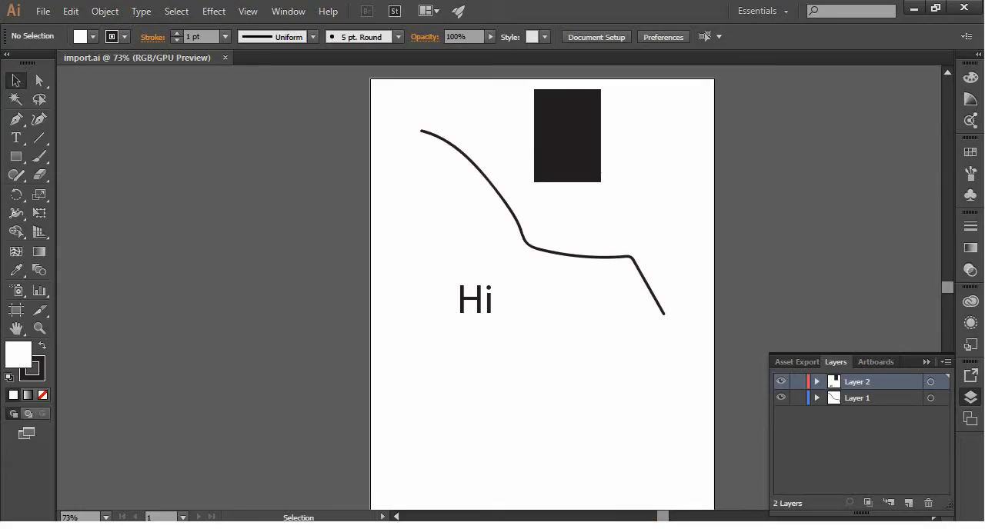
pyautogui.click(581, 527)
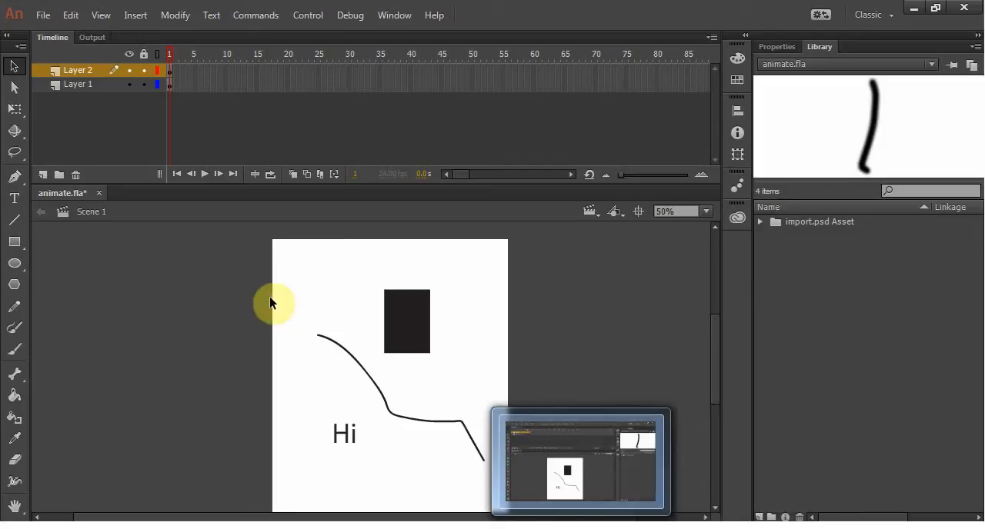
# Step: Delete all the artwork on the stage and remove Layer 1 from the timeline
pyautogui.moveTo(264, 243); pyautogui.dragTo(614, 508)
pyautogui.press('Delete')
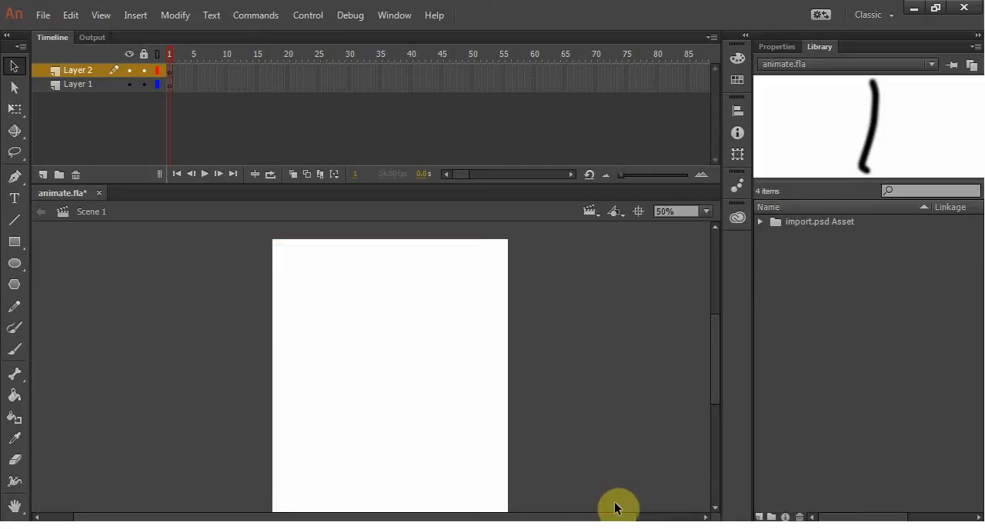
pyautogui.rightClick(57, 78)
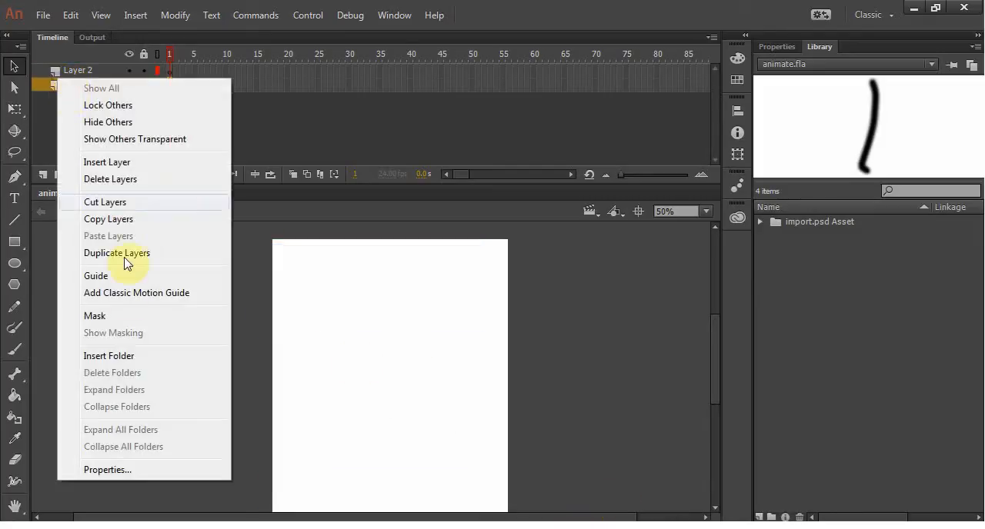
pyautogui.click(112, 180)
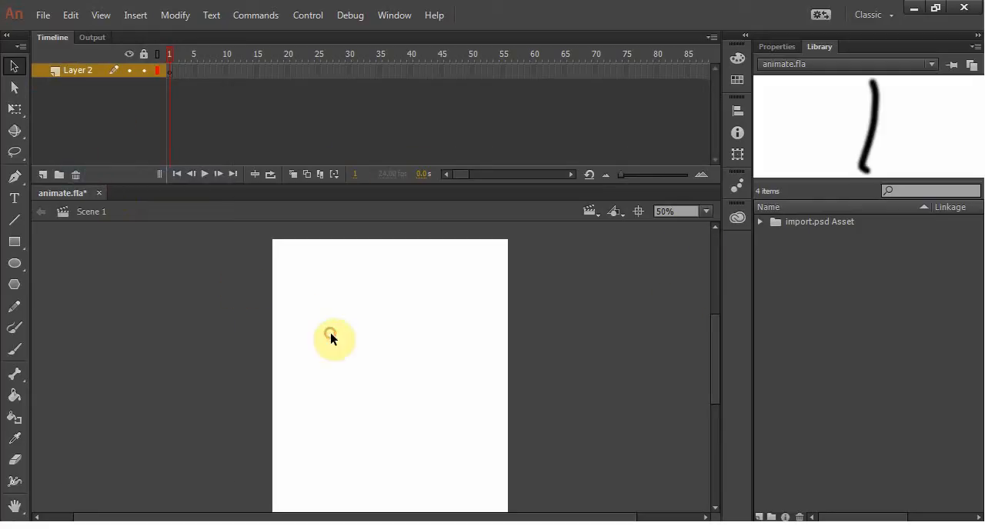
# Step: Set the stage size to 500 px wide by 400 px high and fit the stage in the window
pyautogui.click(766, 46)
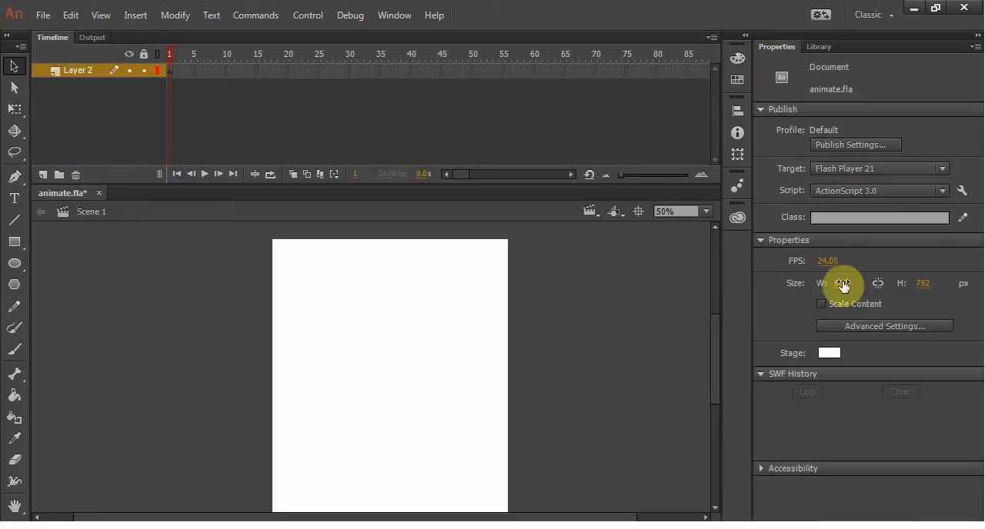
pyautogui.click(844, 283)
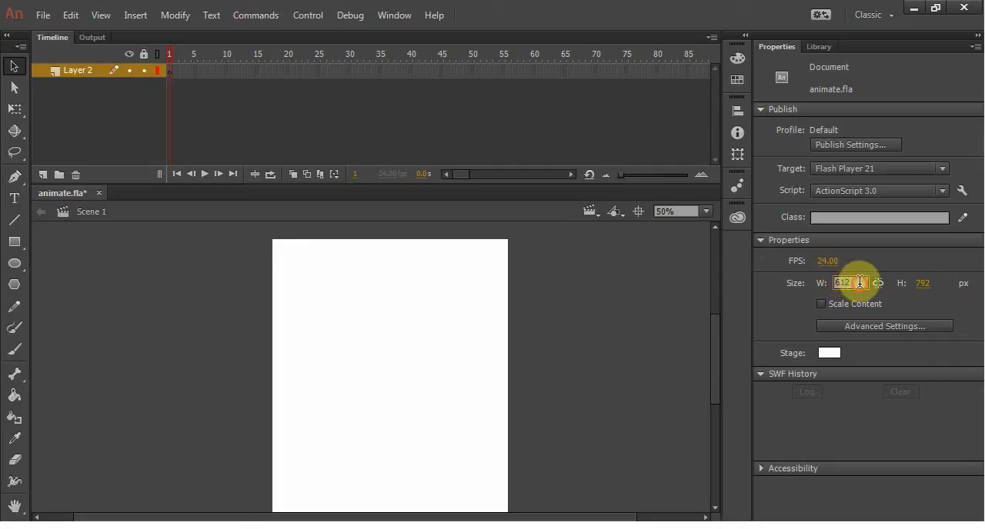
pyautogui.write('500')
pyautogui.press('Tab')
pyautogui.write('400')
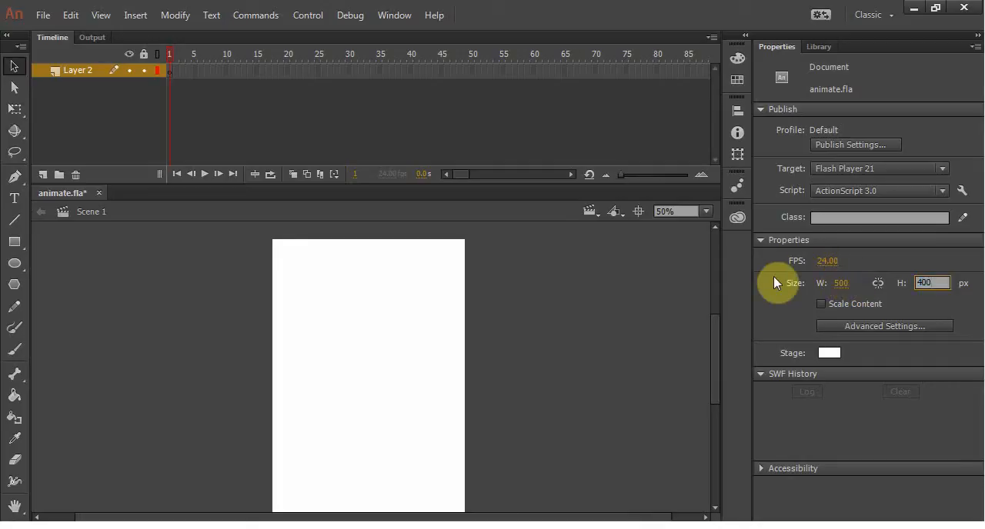
pyautogui.press('Return')
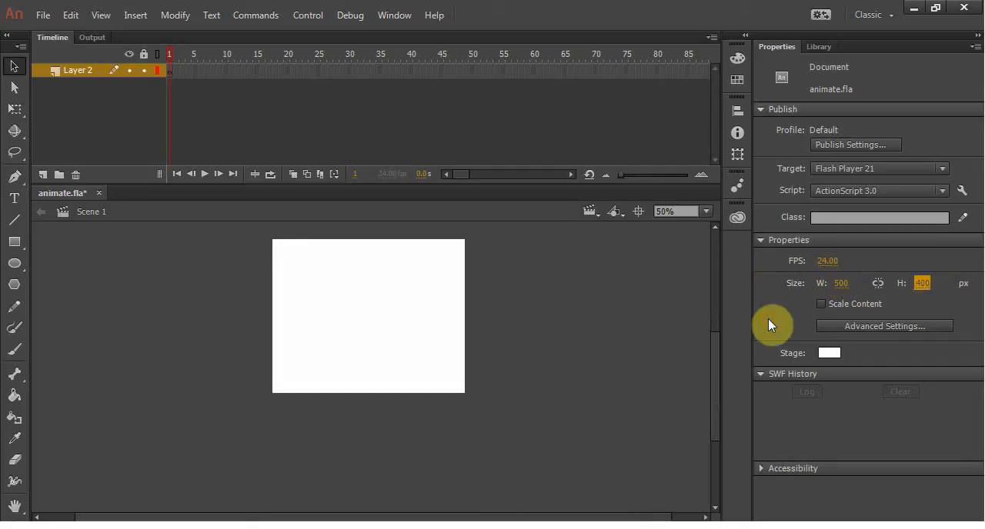
pyautogui.hotkey('ctrl', '1')
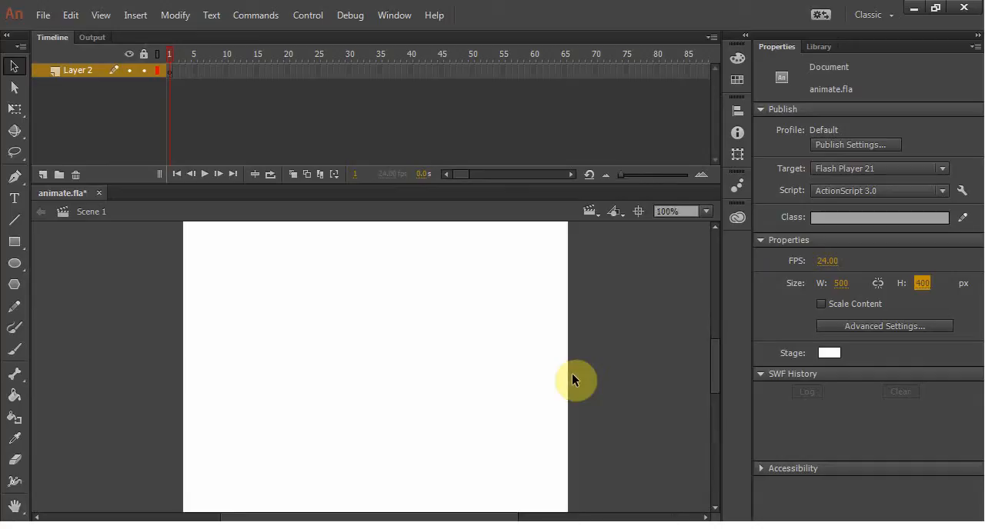
pyautogui.click(706, 212)
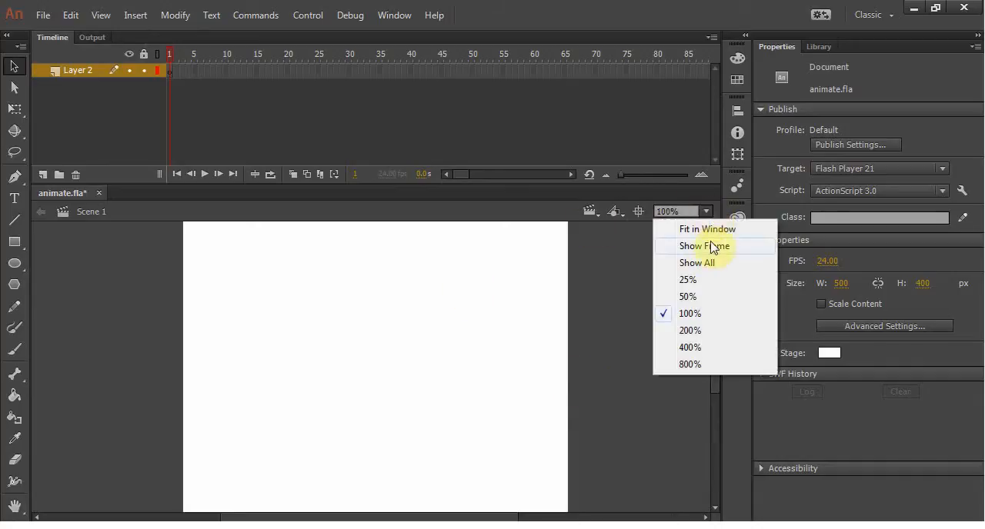
pyautogui.click(706, 229)
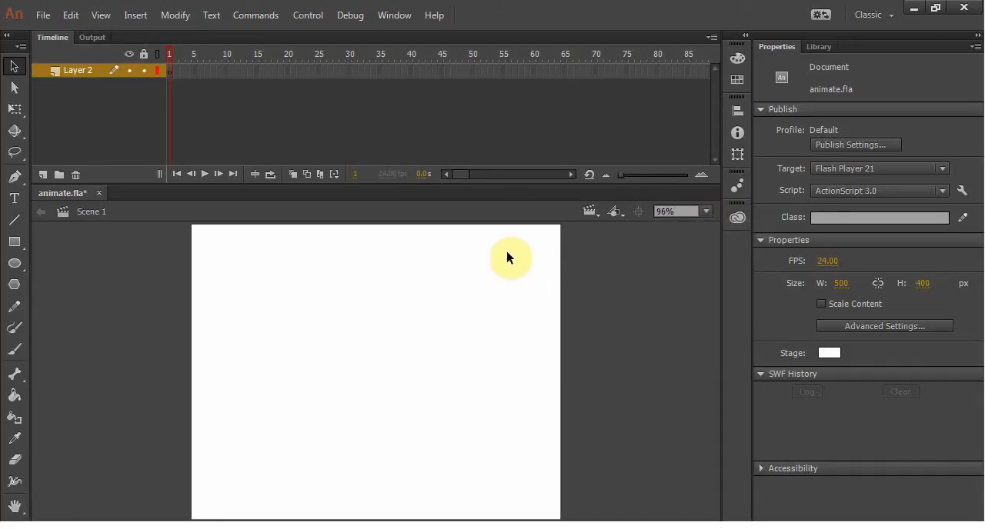
pyautogui.click(707, 214)
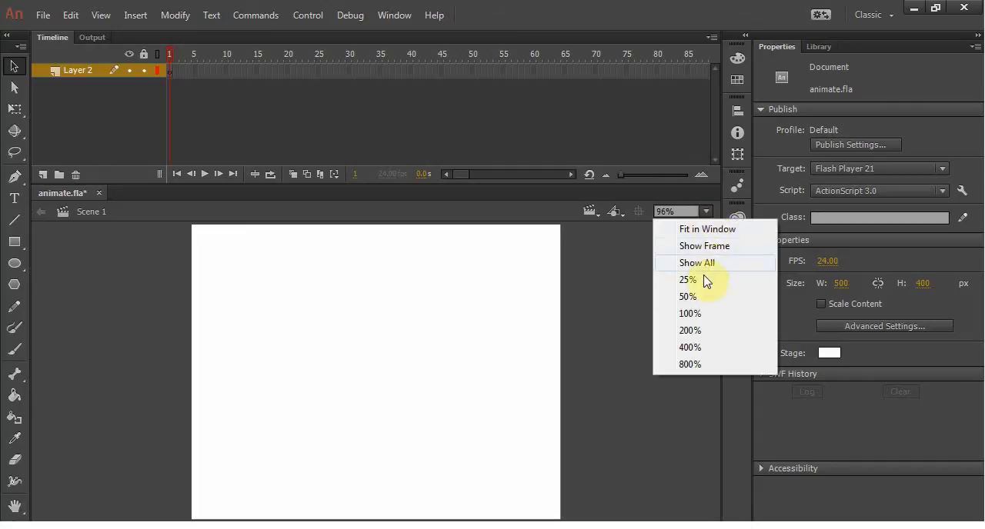
pyautogui.click(593, 283)
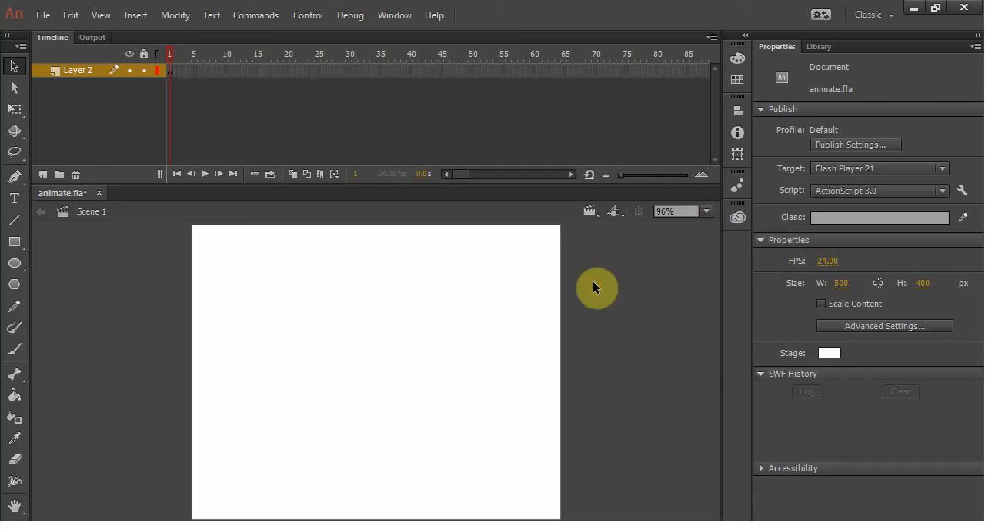
# Step: Save the document and rename Layer 2 as shape
pyautogui.hotkey('ctrl', 's')
pyautogui.doubleClick(82, 70)
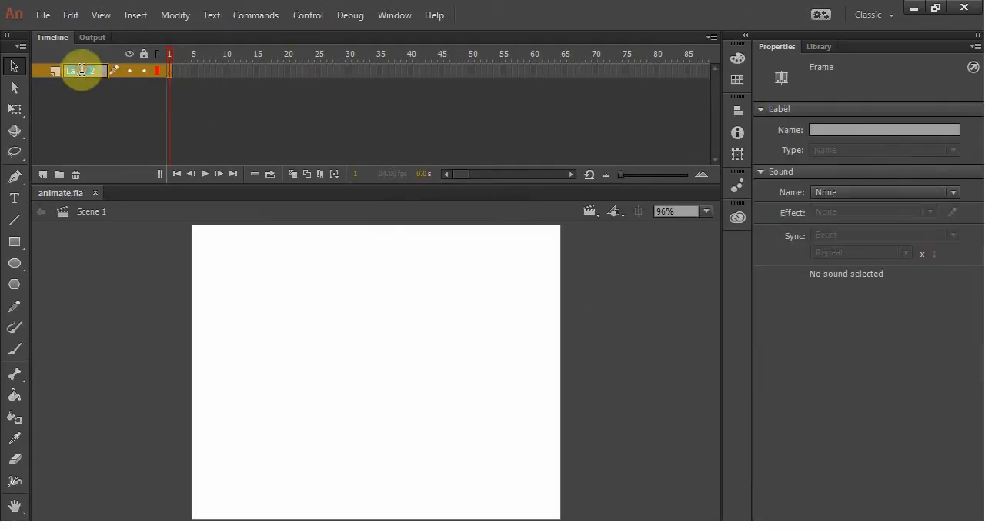
pyautogui.write('shape')
pyautogui.press('Return')
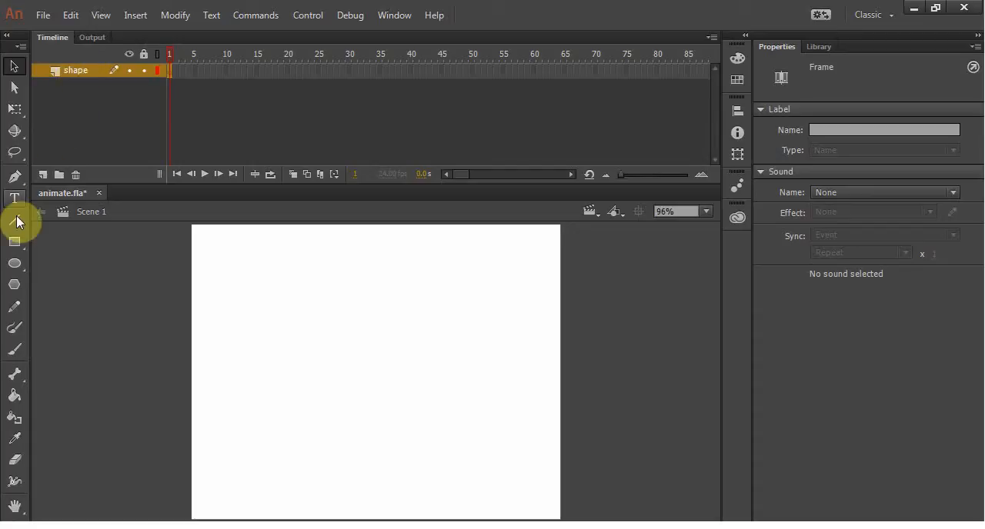
# Step: Draw an upright cyan oval with a purple outline in the upper-left area of the stage on frame 1
pyautogui.click(14, 264)
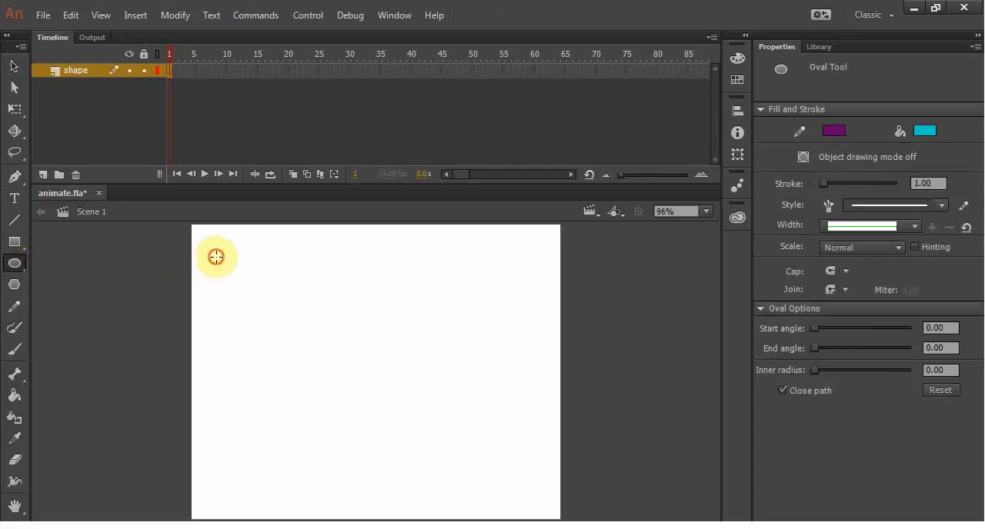
pyautogui.moveTo(215, 256); pyautogui.dragTo(299, 359)
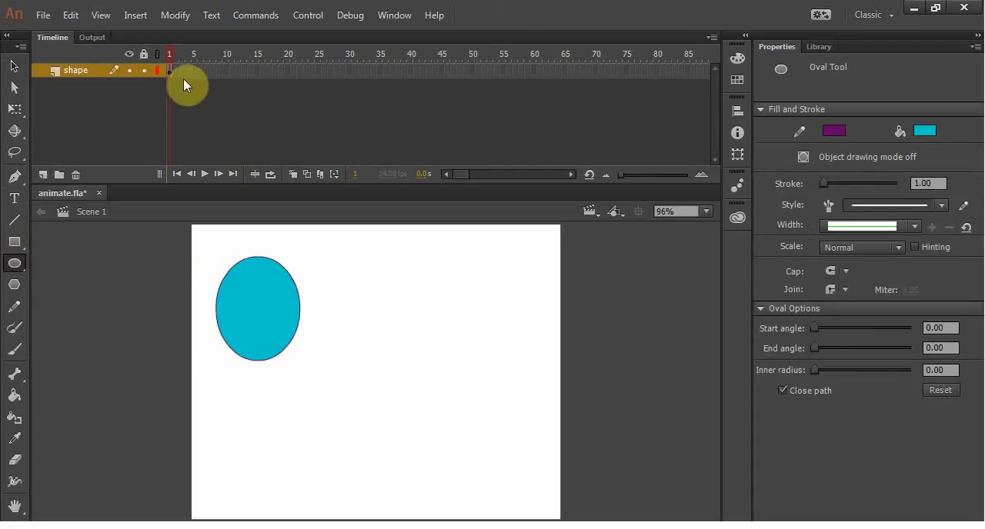
pyautogui.click(168, 61)
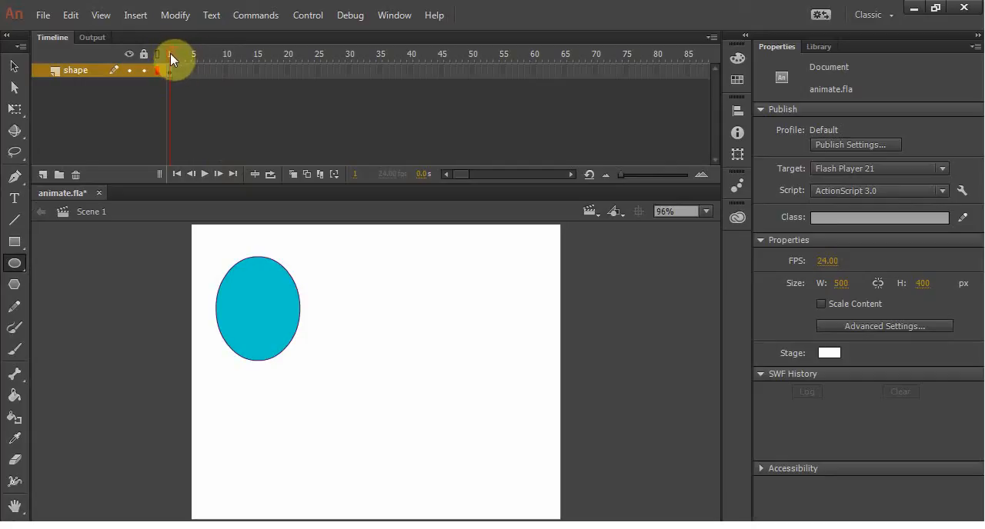
# Step: Insert a keyframe that repeats the oval at frame 25 of the shape layer and compare it with frame 1
pyautogui.rightClick(319, 73)
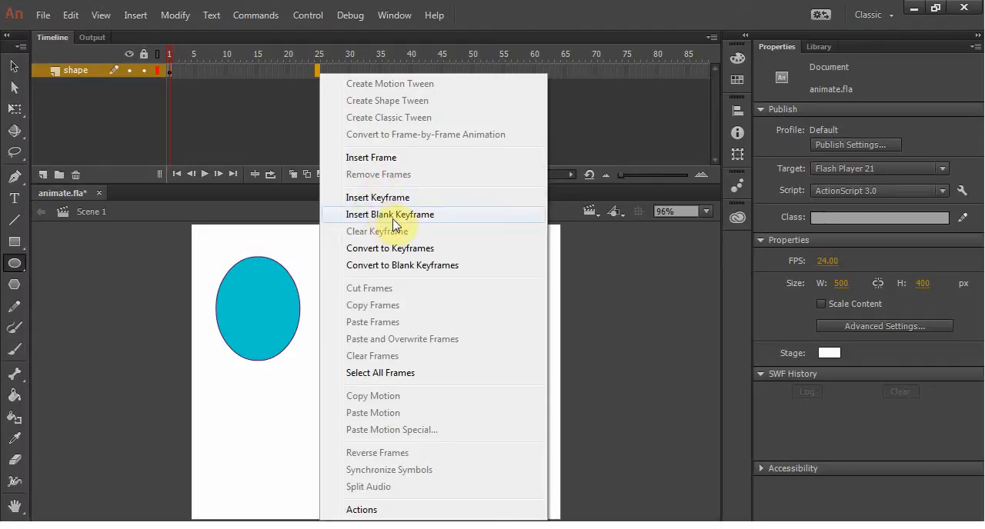
pyautogui.click(293, 70)
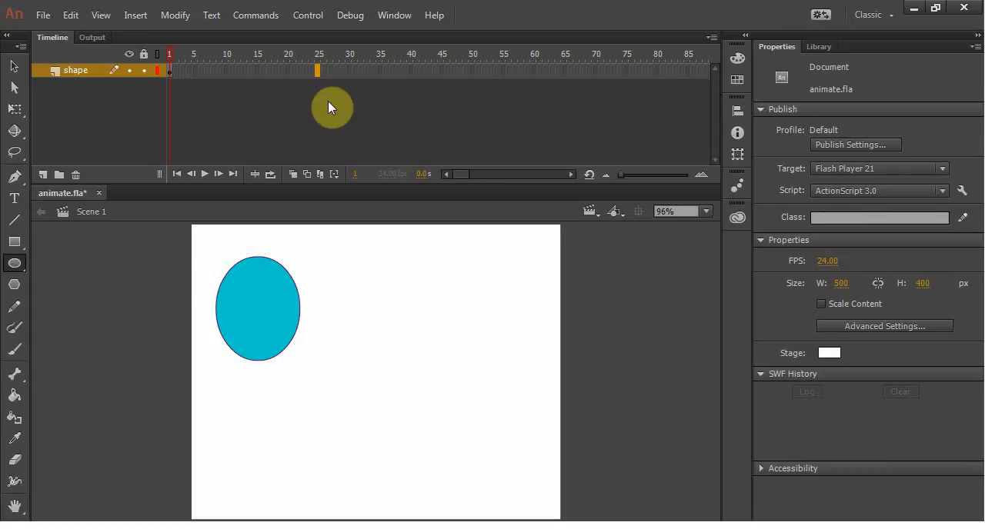
pyautogui.press('F6')
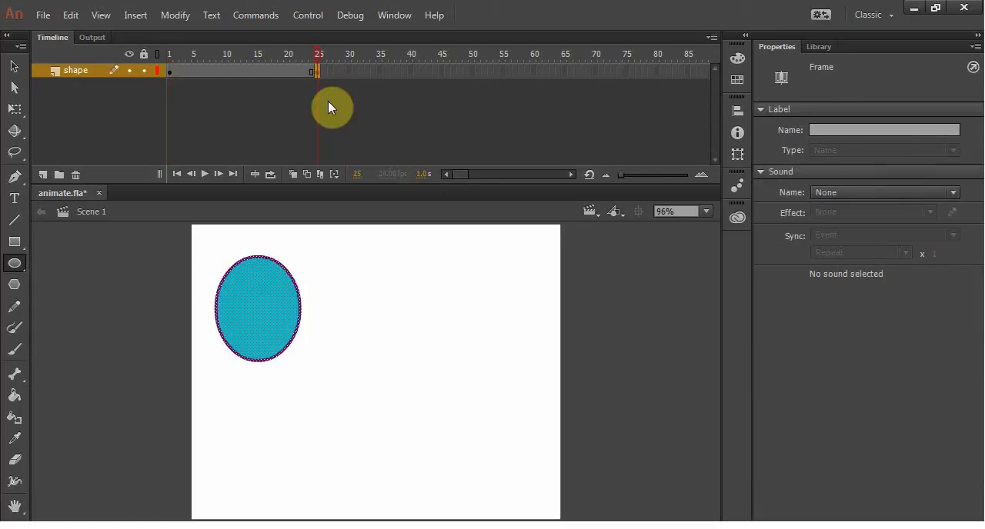
pyautogui.moveTo(315, 62); pyautogui.dragTo(163, 60)
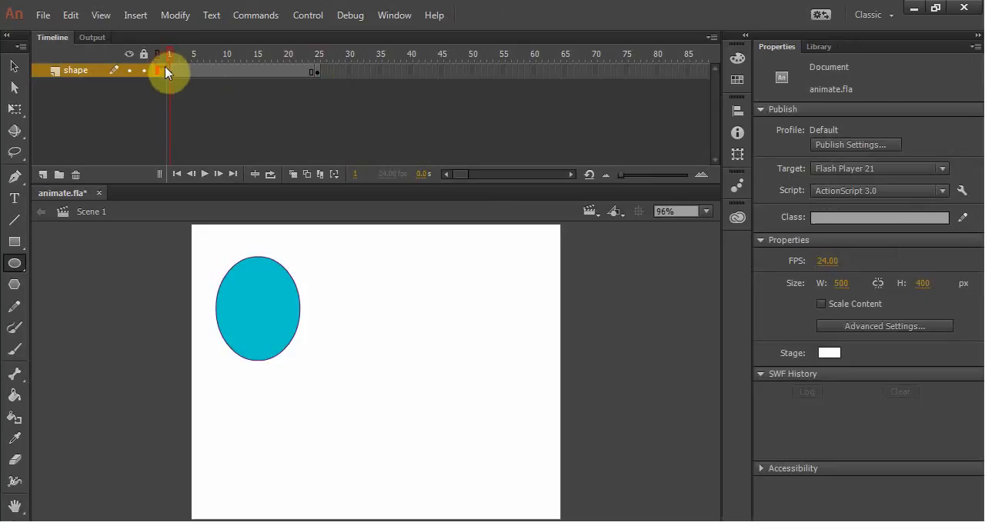
pyautogui.click(169, 70)
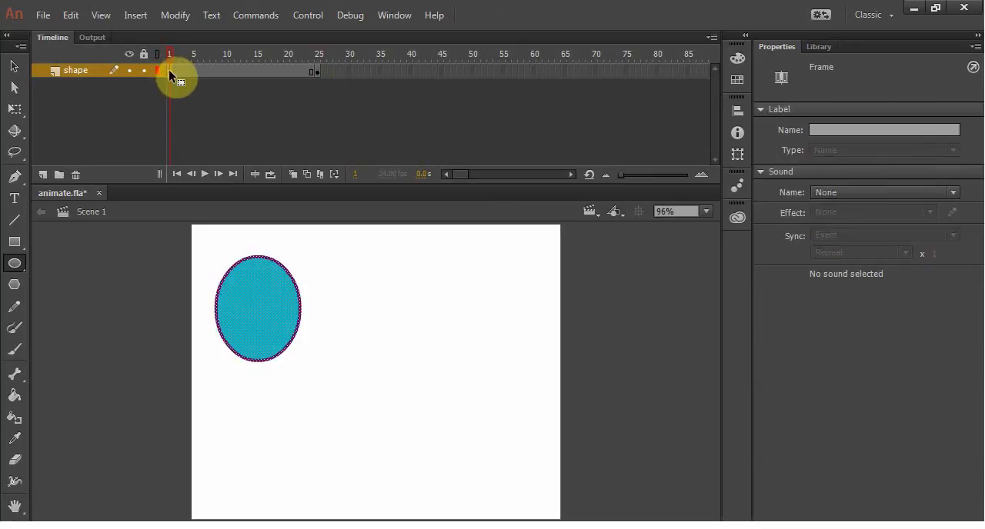
# Step: Make frame 25 of the shape layer a blank keyframe and compare it with frame 1
pyautogui.click(318, 72)
pyautogui.press('F7')
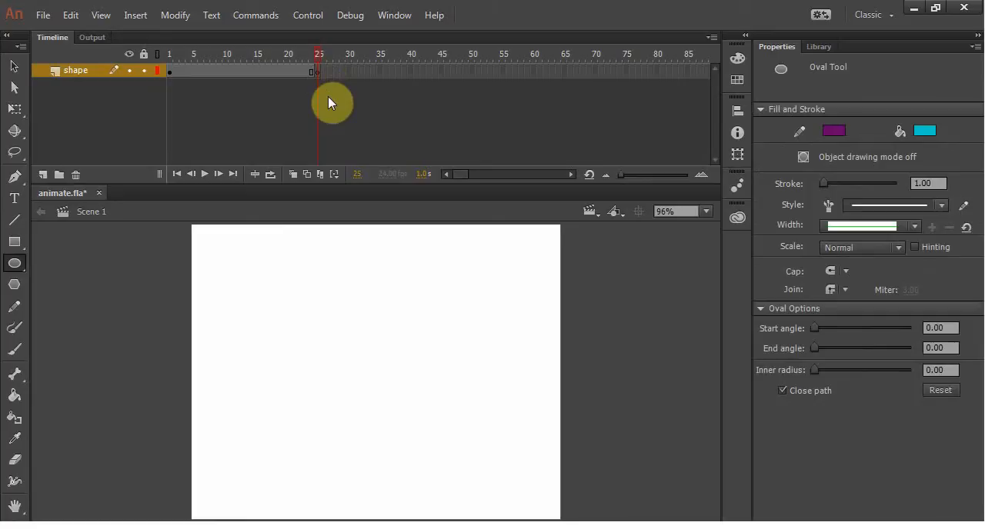
pyautogui.click(170, 71)
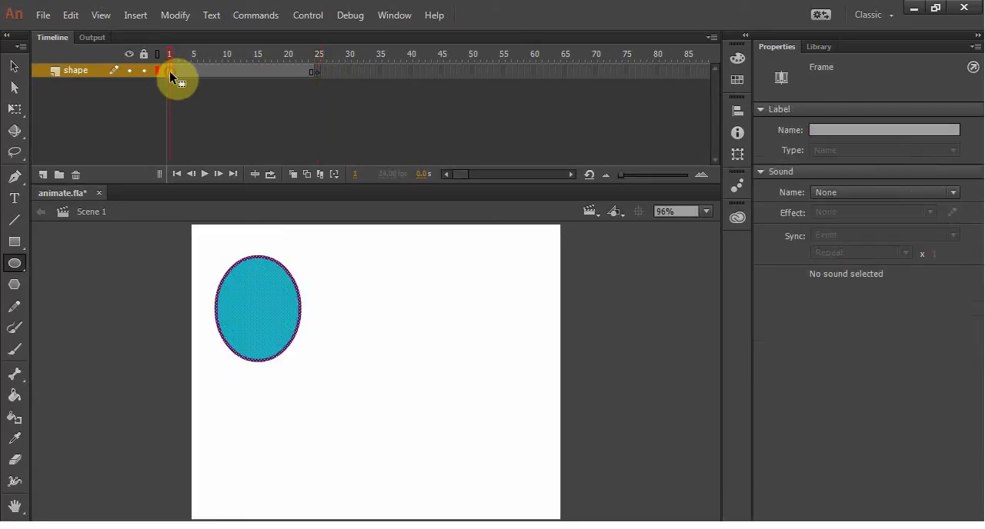
pyautogui.moveTo(172, 54); pyautogui.dragTo(288, 60)
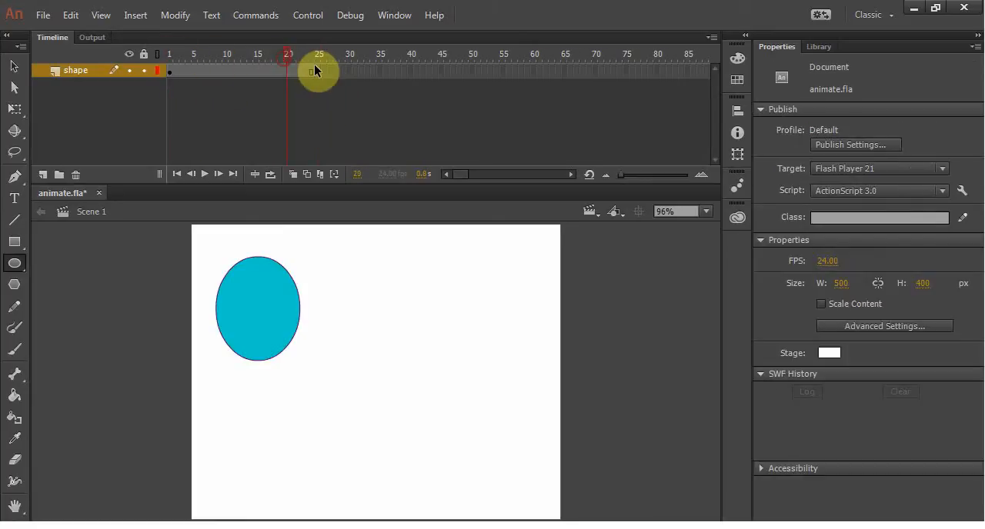
pyautogui.click(318, 71)
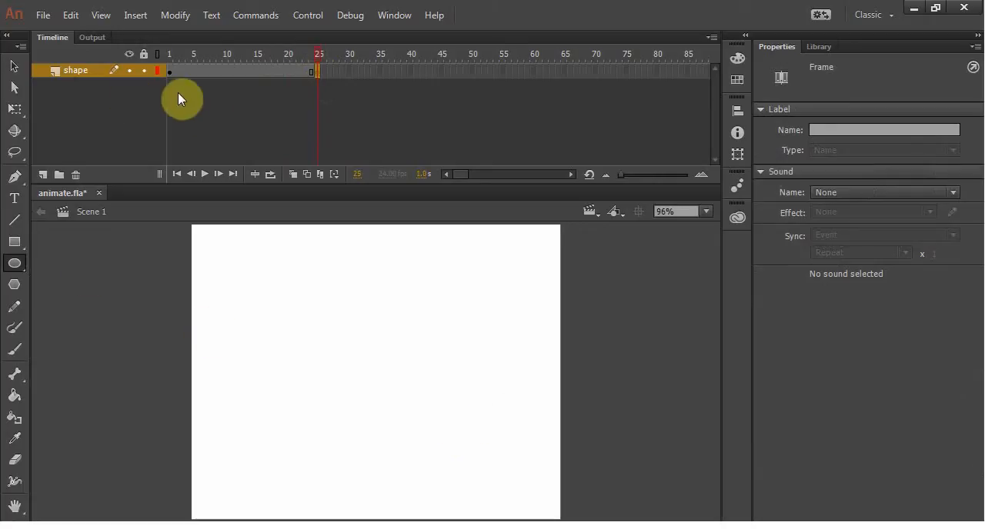
pyautogui.click(169, 73)
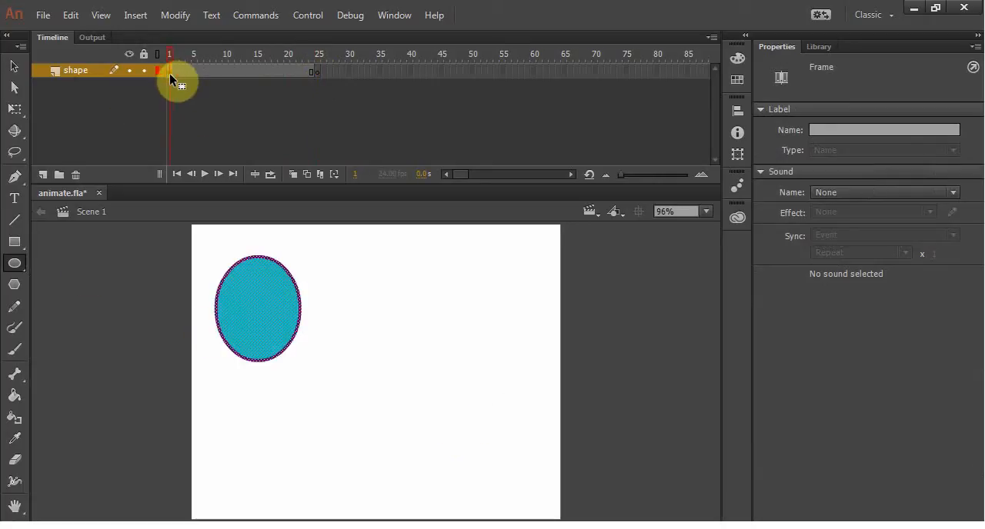
# Step: Draw a cyan rectangle with a purple outline in the lower-right area of the stage on frame 25
pyautogui.click(318, 72)
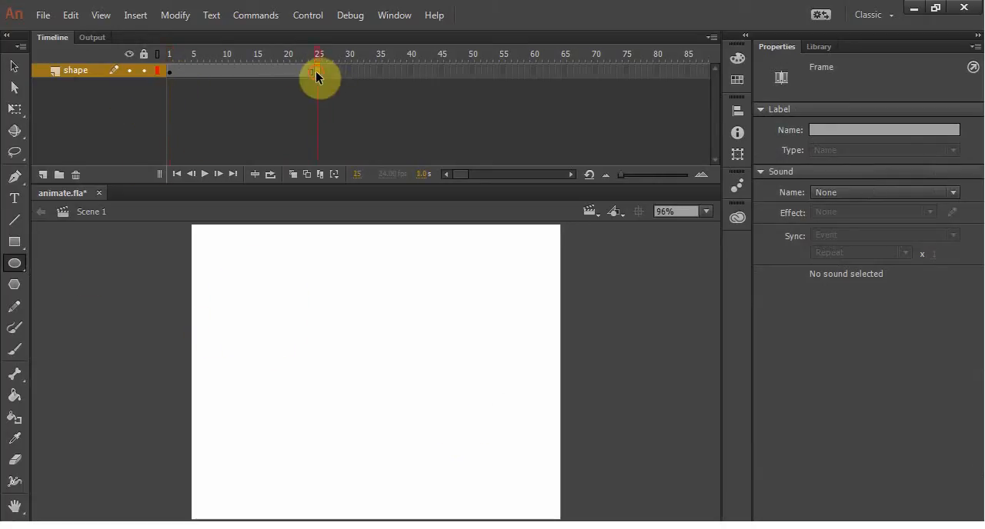
pyautogui.click(14, 242)
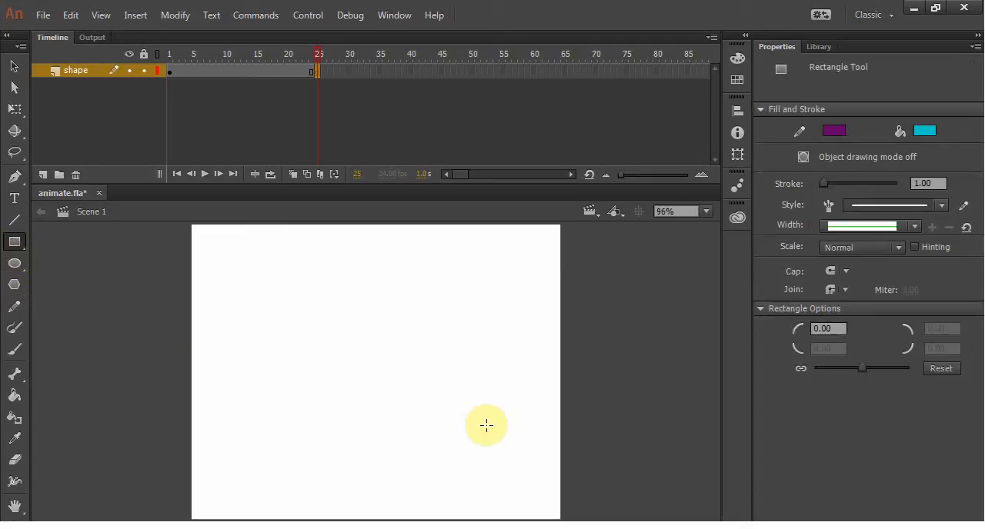
pyautogui.moveTo(438, 412); pyautogui.dragTo(538, 494)
pyautogui.click(317, 74)
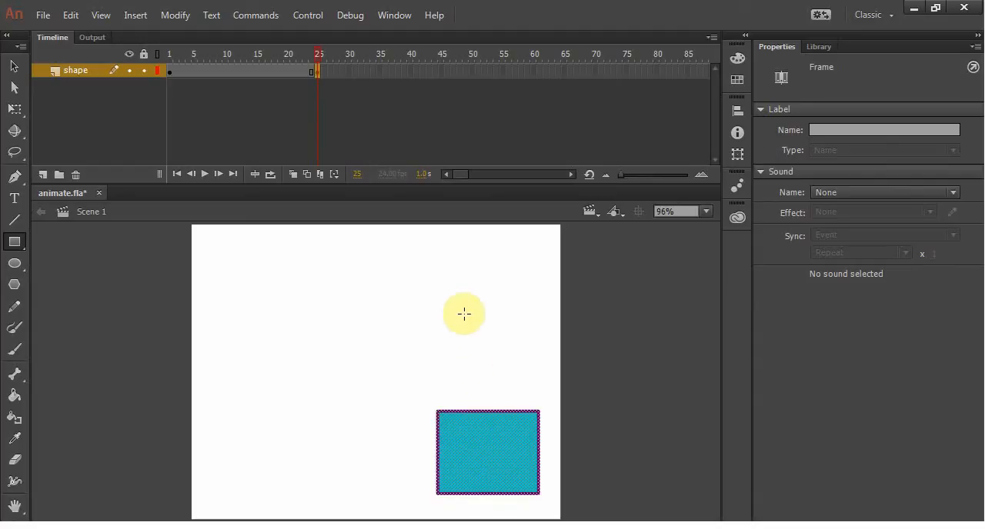
# Step: Create a shape tween between the oval on frame 1 and the rectangle on frame 25
pyautogui.moveTo(317, 59); pyautogui.dragTo(278, 52)
pyautogui.moveTo(217, 48); pyautogui.dragTo(184, 54)
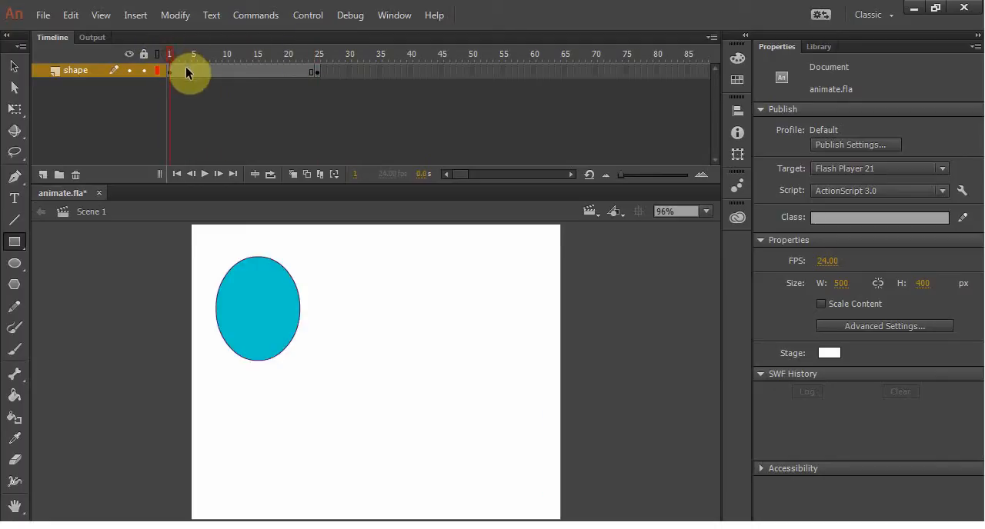
pyautogui.rightClick(243, 70)
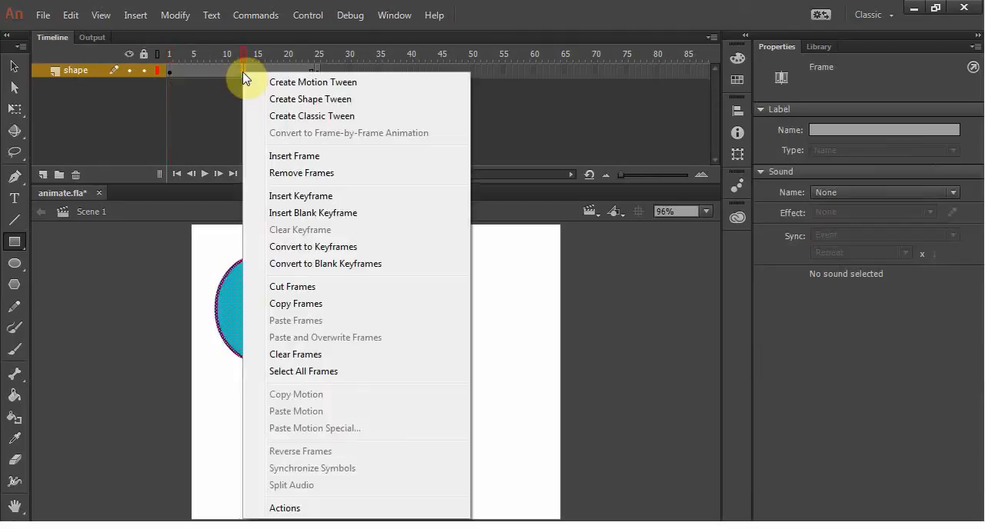
pyautogui.click(299, 98)
# Step: Preview the oval-to-rectangle shape tween by scrubbing and playing the timeline from frame 1 to frame 25
pyautogui.moveTo(242, 56); pyautogui.dragTo(165, 61)
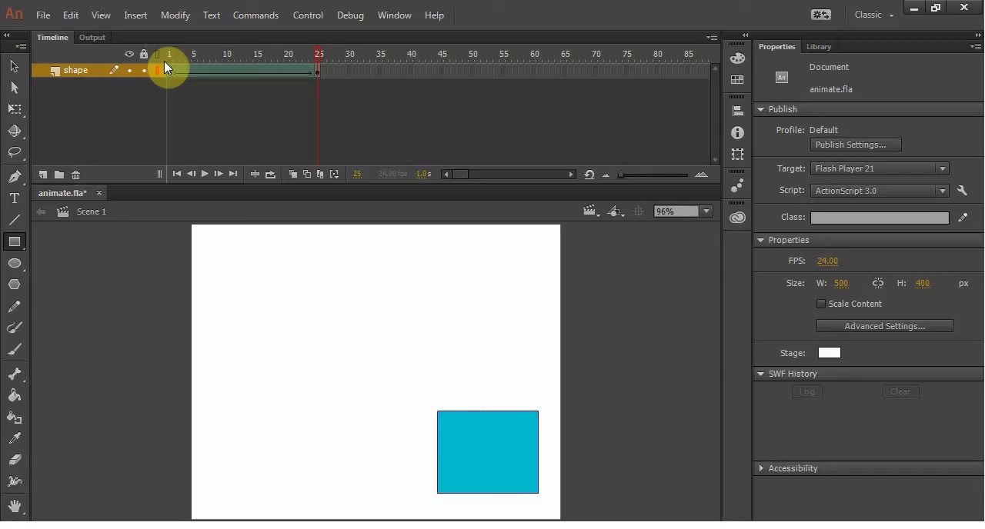
pyautogui.press('Return')
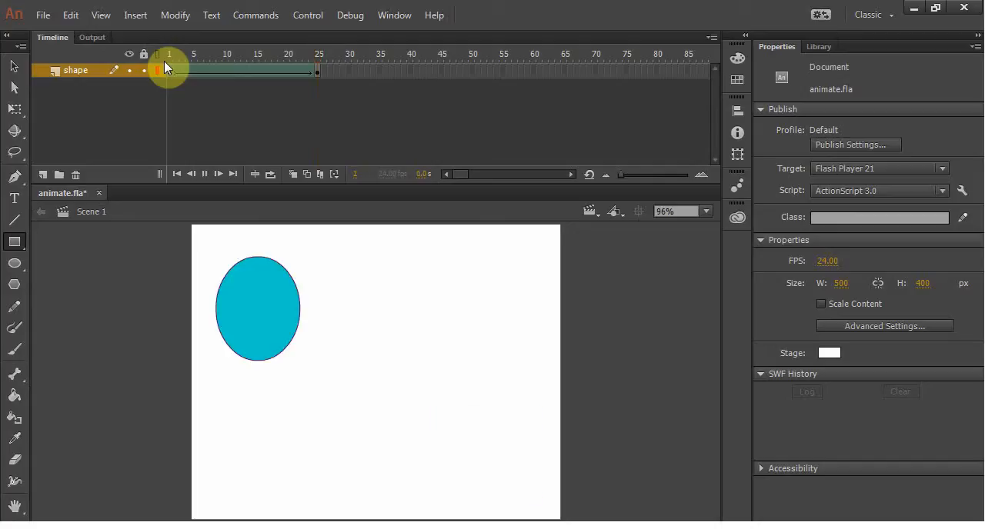
pyautogui.press('Return')
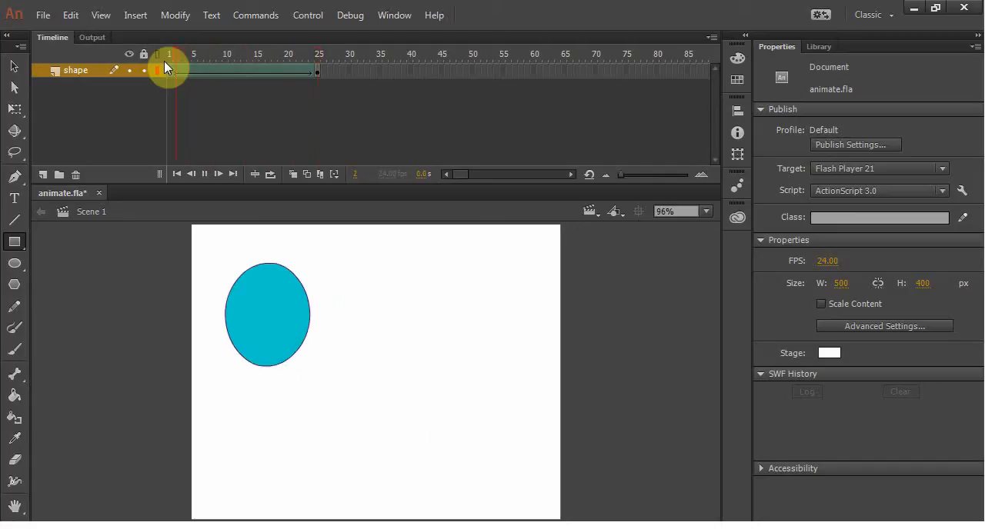
pyautogui.press('Return')
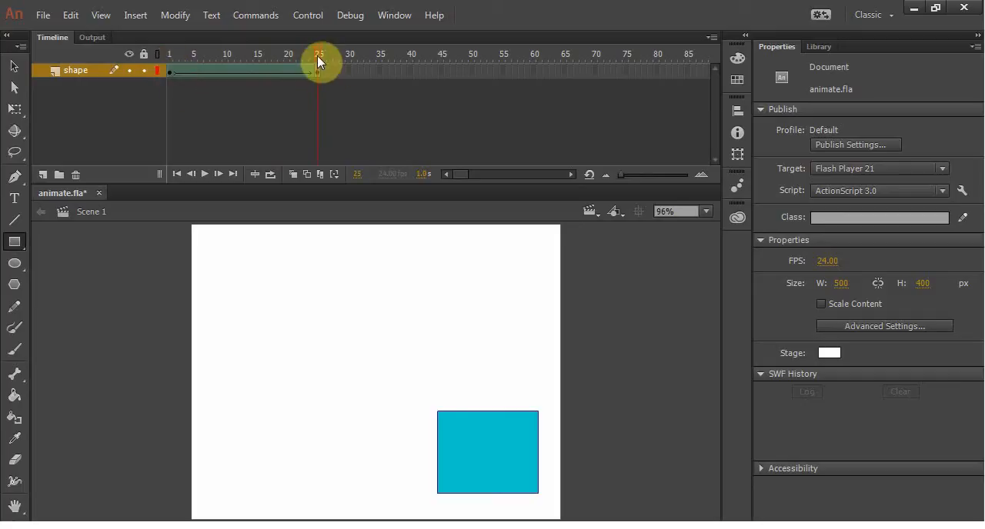
pyautogui.moveTo(317, 56)
pyautogui.mouseDown()
pyautogui.moveTo(174, 52)
pyautogui.moveTo(333, 56)
pyautogui.mouseUp()
# Step: Delete the oval on frame 1 and the rectangle on frame 25, and remove the shape tween between them
pyautogui.click(171, 71)
pyautogui.press('Delete')
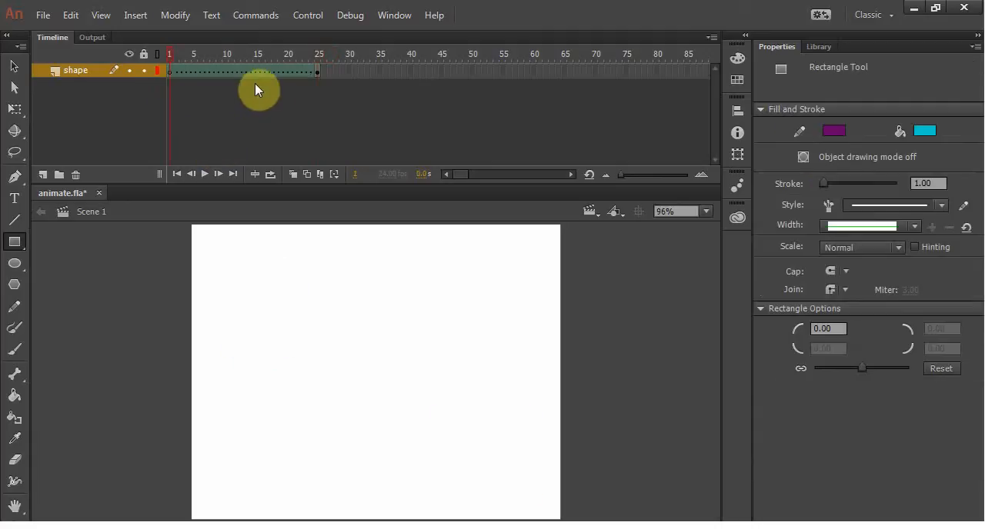
pyautogui.click(317, 72)
pyautogui.press('Delete')
pyautogui.rightClick(215, 70)
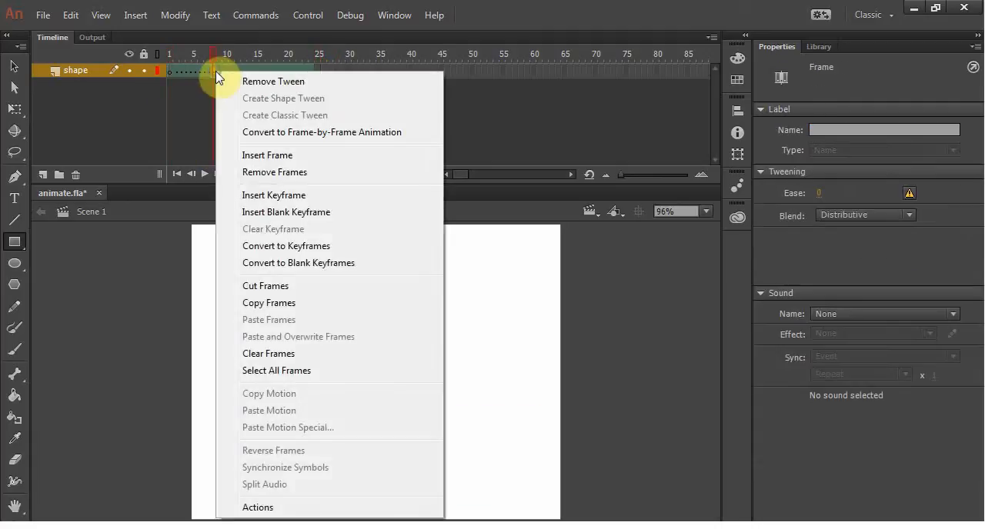
pyautogui.click(264, 83)
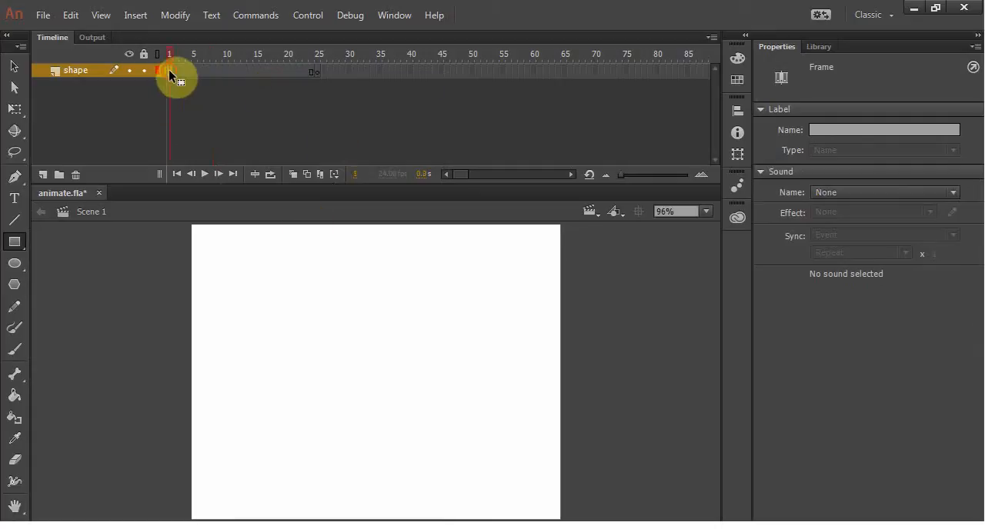
# Step: Draw a horizontal purple line about 192 px long near the middle of the stage on frame 1 and copy it
pyautogui.click(13, 220)
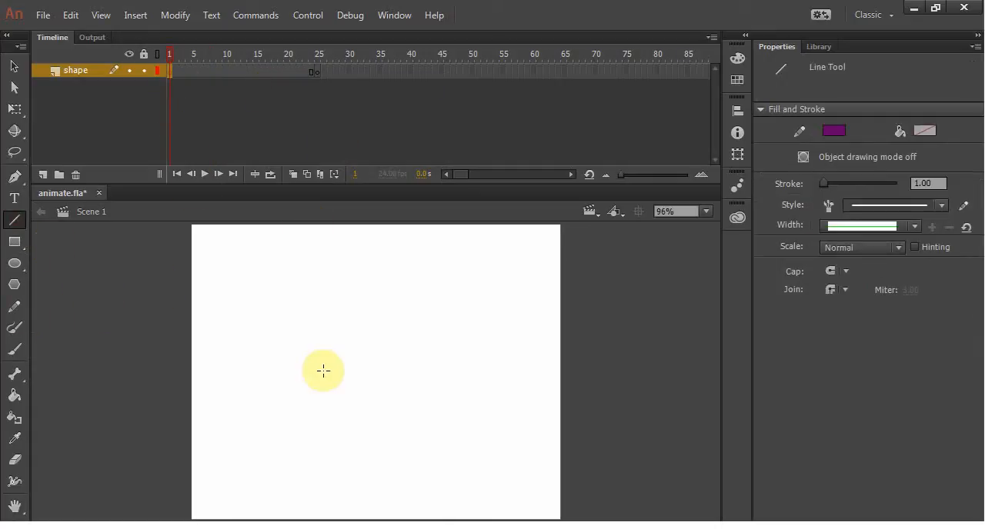
pyautogui.moveTo(287, 344); pyautogui.dragTo(429, 344)
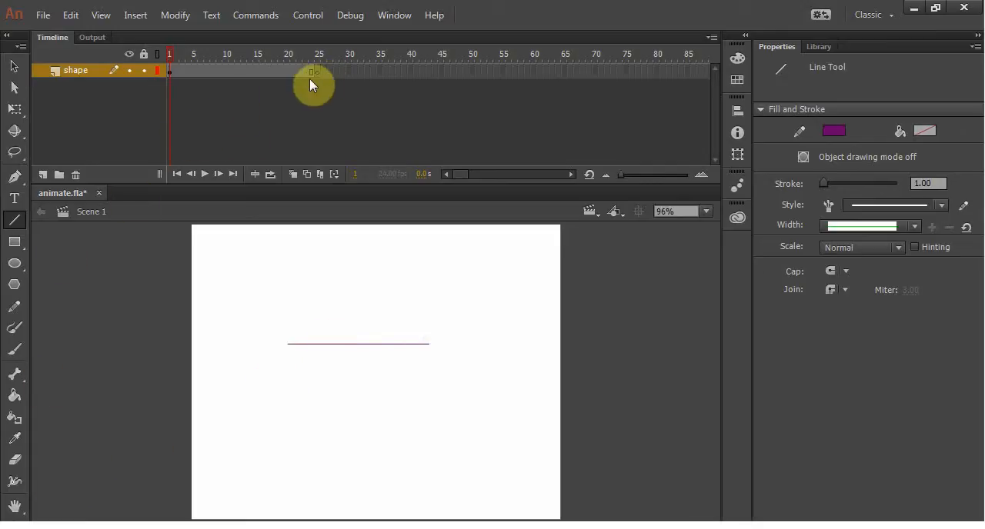
pyautogui.click(13, 67)
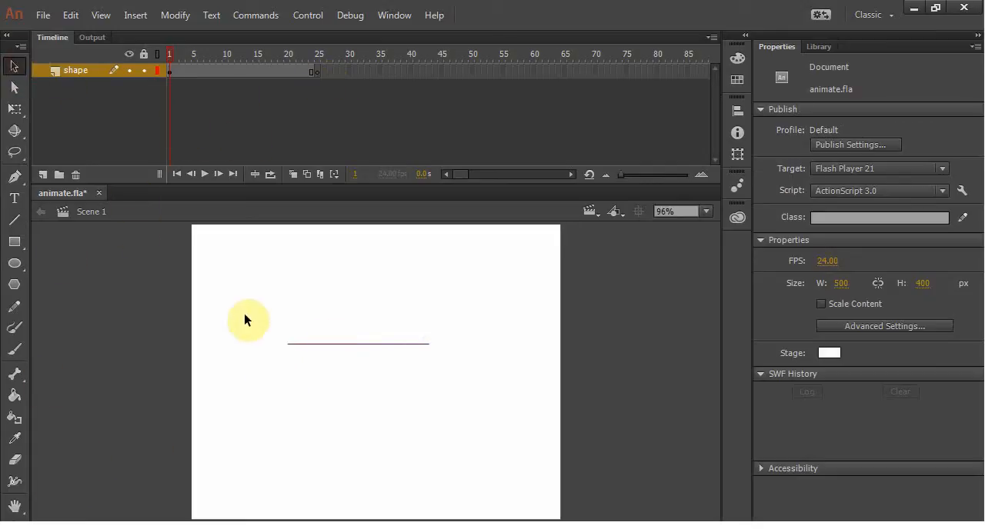
pyautogui.moveTo(258, 299); pyautogui.dragTo(500, 410)
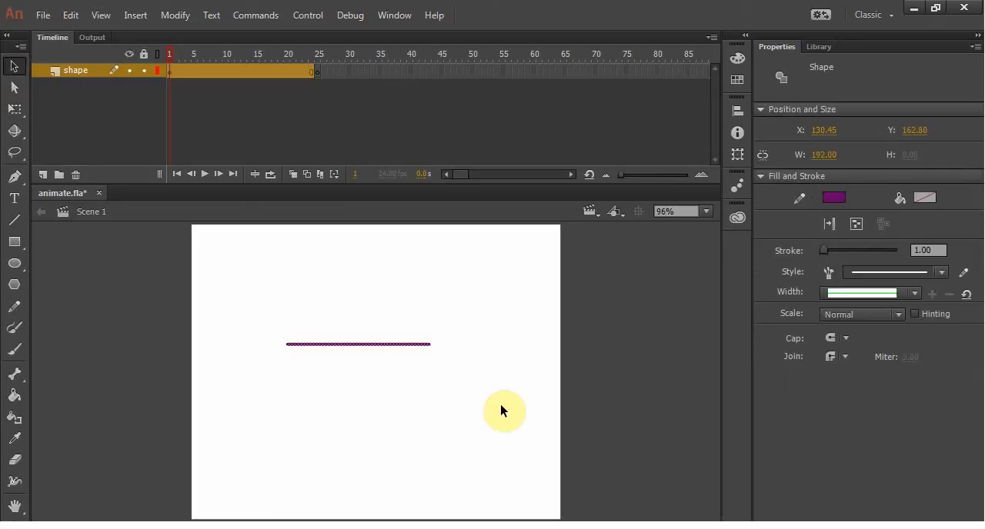
# Step: Try pasting the line on frame 25 in its original place and at the stage centre, deleting each copy and returning to frame 1
pyautogui.click(316, 71)
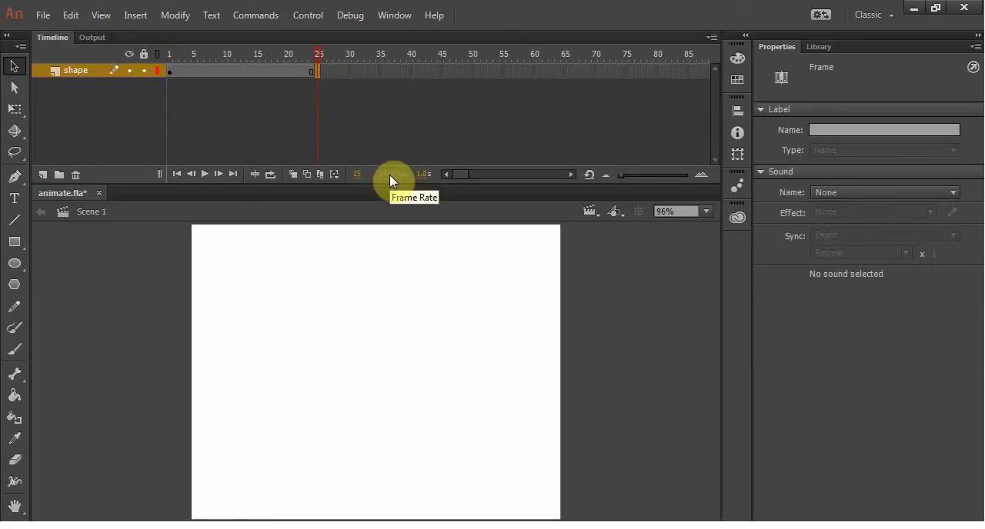
pyautogui.hotkey('ctrl', 'shift', 'v')
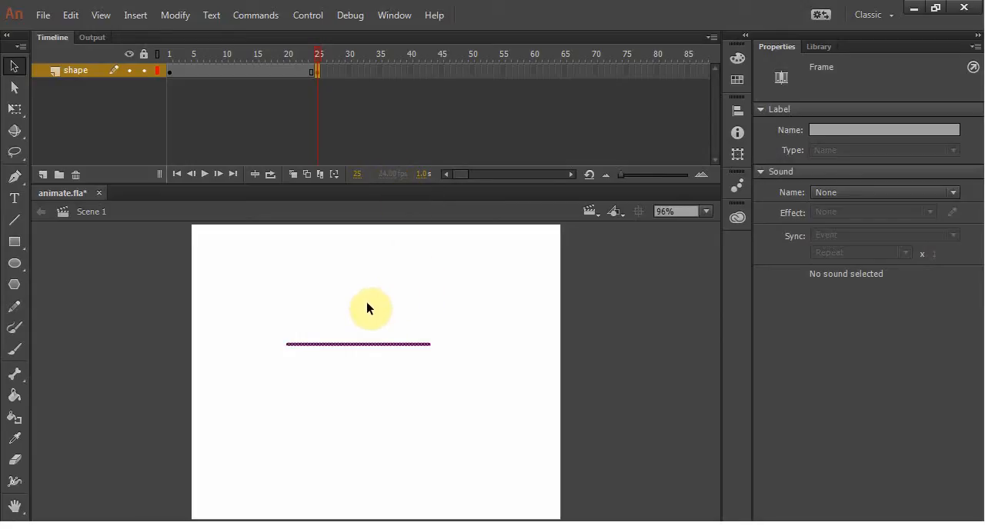
pyautogui.press('Delete')
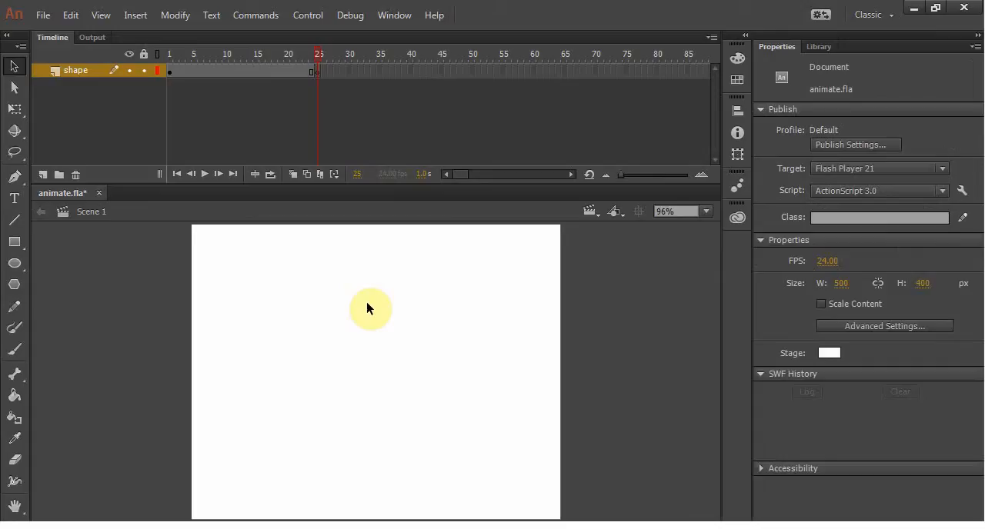
pyautogui.hotkey('ctrl', 'v')
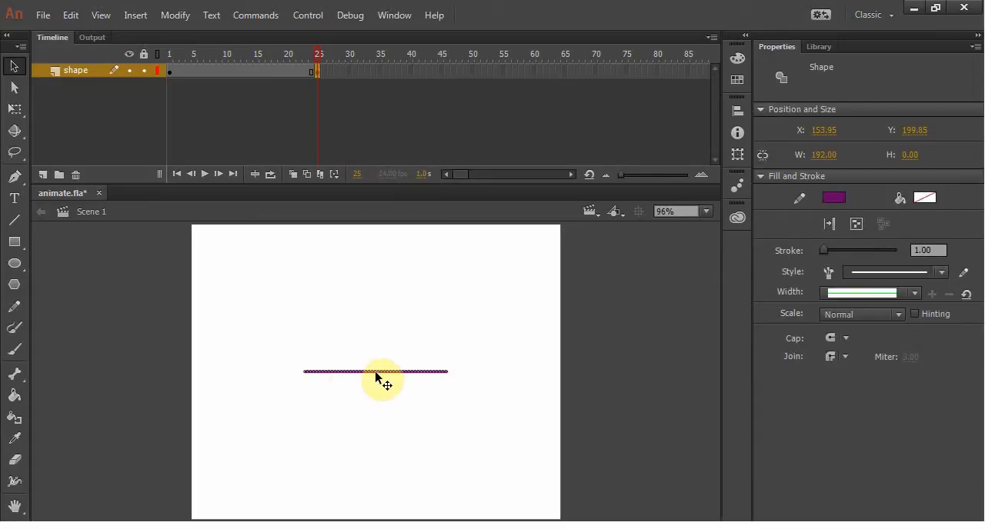
pyautogui.press('Delete')
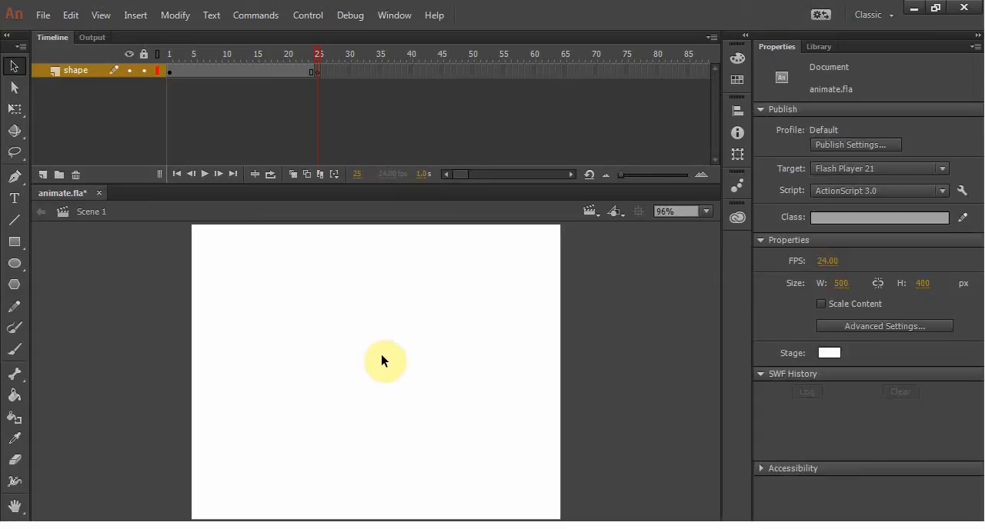
pyautogui.click(170, 70)
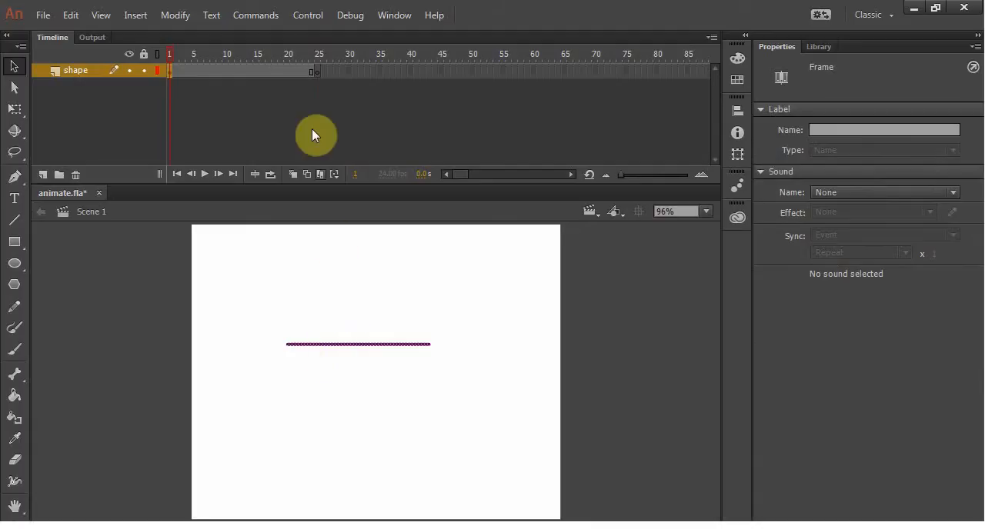
# Step: Insert a keyframe on frame 25 of the shape layer that carries over the line from frame 1
pyautogui.click(317, 71)
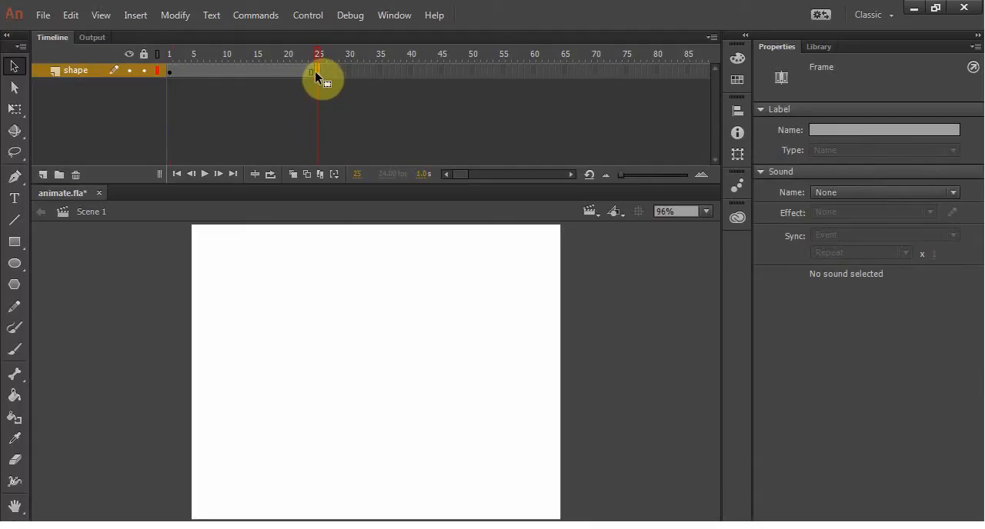
pyautogui.press('F6')
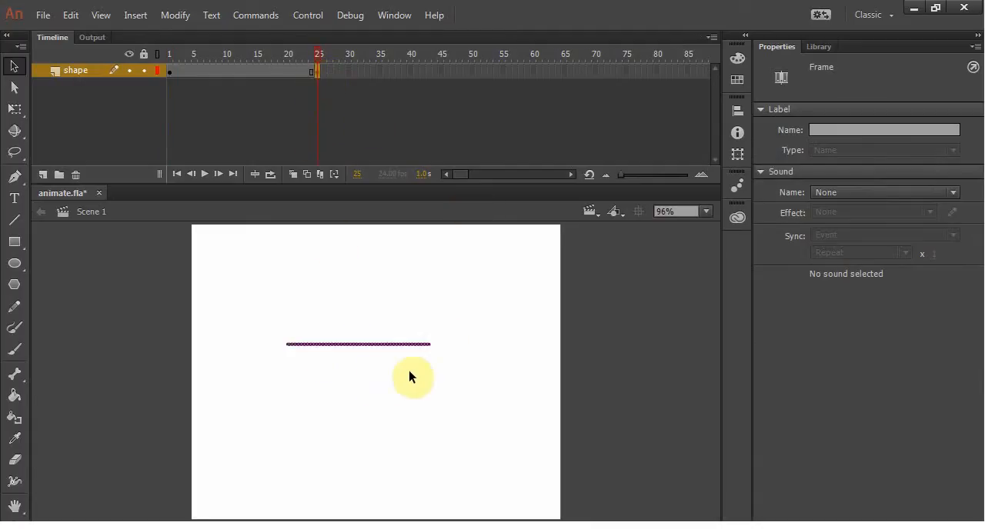
pyautogui.click(297, 377)
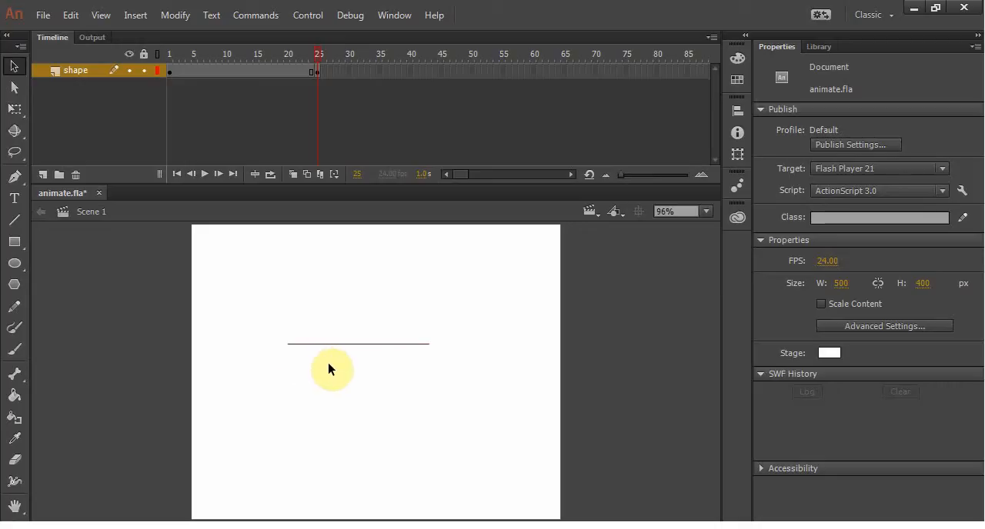
pyautogui.click(317, 72)
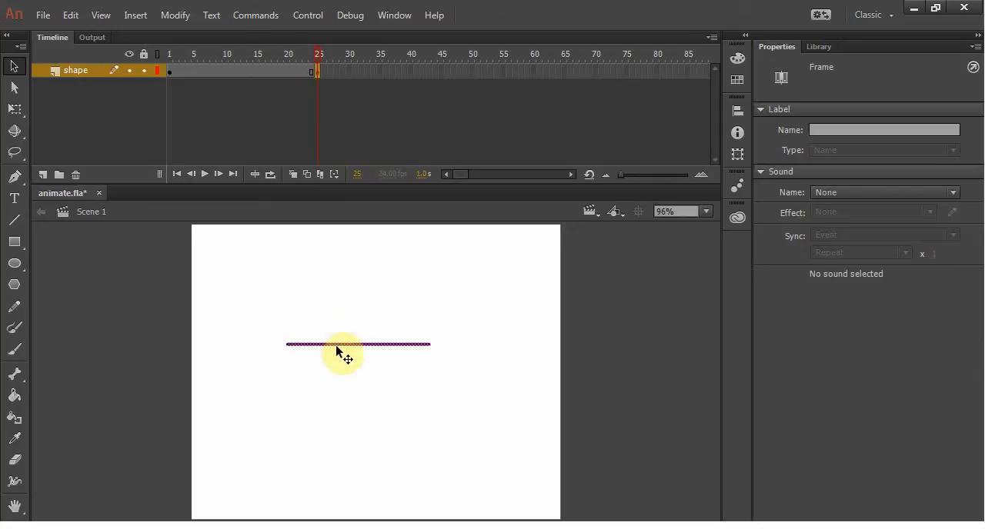
# Step: Widen the middle of the line on frame 25 with the Width tool and create a shape tween from frame 1
pyautogui.click(14, 482)
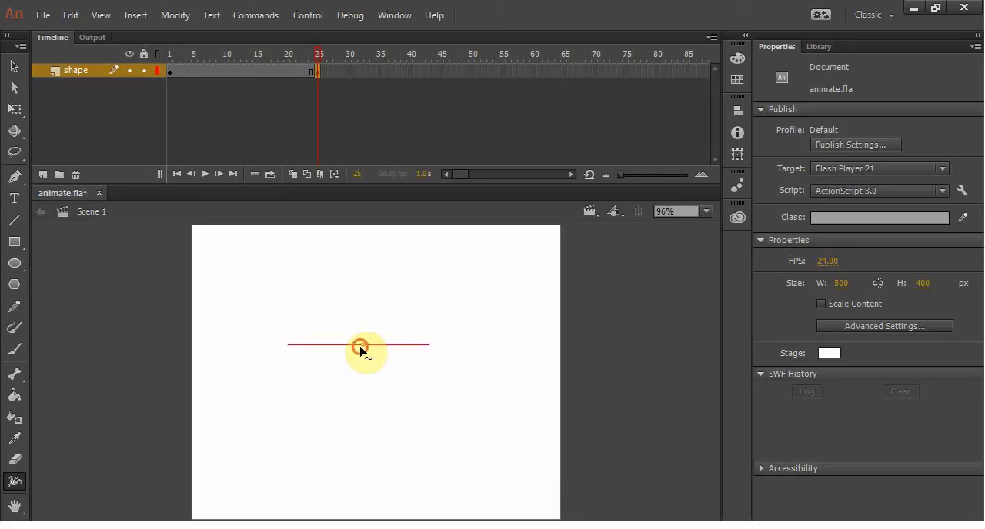
pyautogui.moveTo(361, 344); pyautogui.dragTo(369, 321)
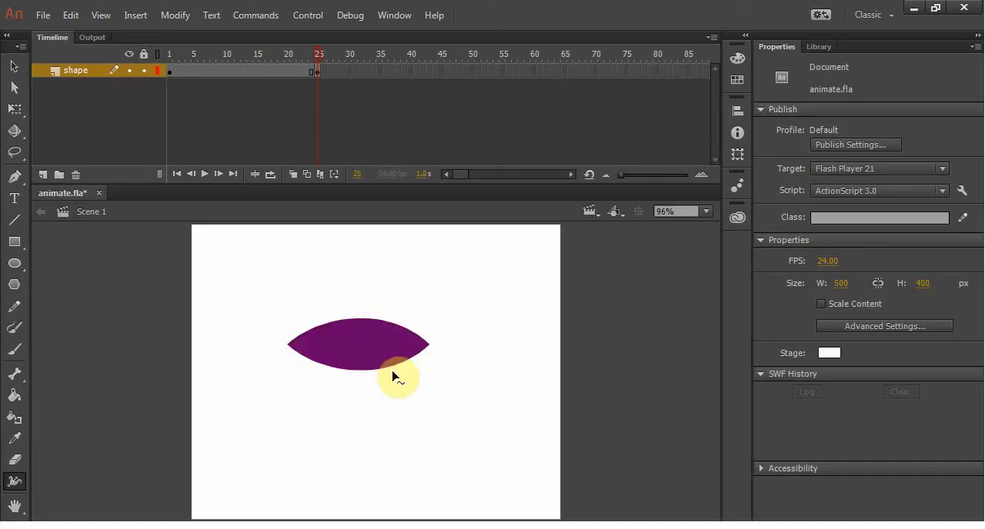
pyautogui.moveTo(316, 53); pyautogui.dragTo(357, 55)
pyautogui.rightClick(230, 71)
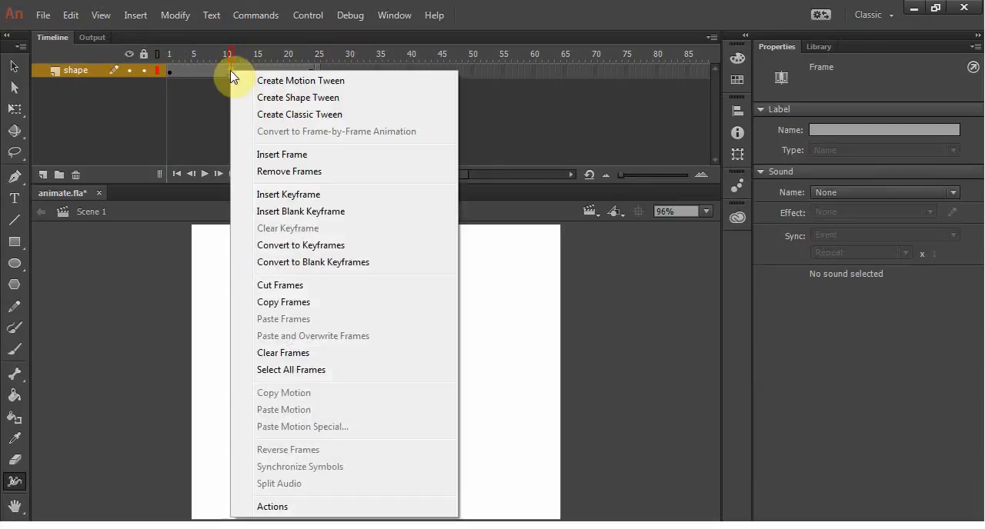
pyautogui.click(262, 97)
# Step: Pinch the purple shape on frame 25 near its right end with the Width tool, leaving a leaf with a thin stem
pyautogui.moveTo(225, 54); pyautogui.dragTo(317, 58)
pyautogui.click(314, 71)
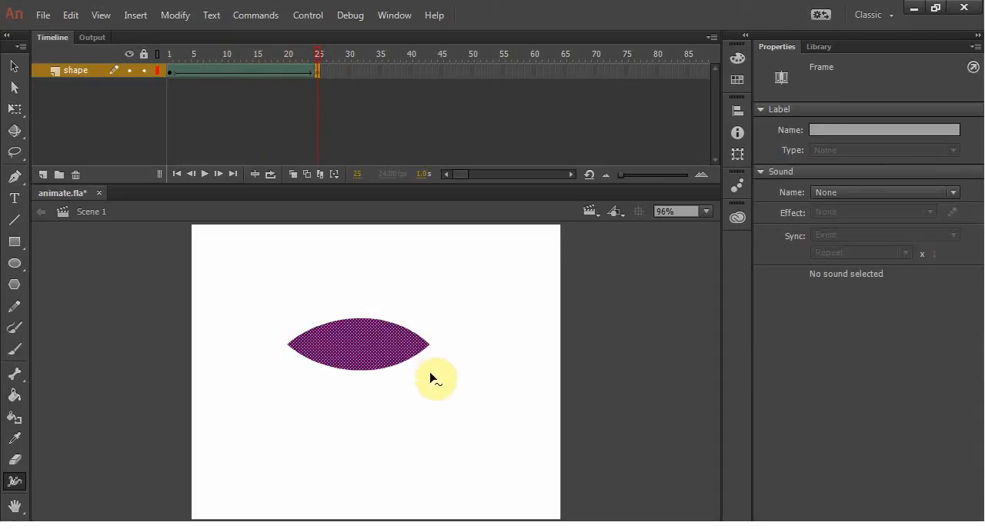
pyautogui.moveTo(431, 350); pyautogui.dragTo(396, 345)
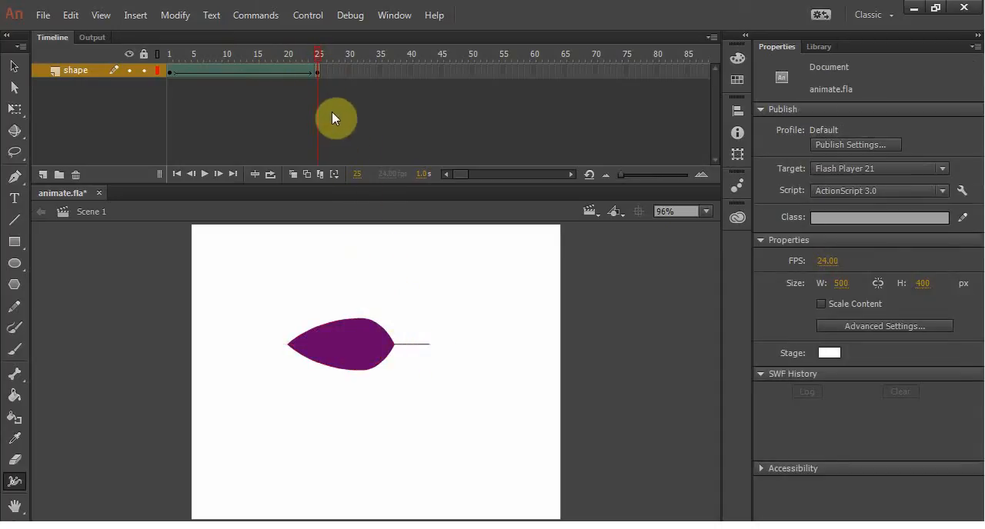
# Step: Preview the line-to-leaf shape tween by scrubbing and playing it between frames 1 and 25
pyautogui.moveTo(319, 48); pyautogui.dragTo(144, 74)
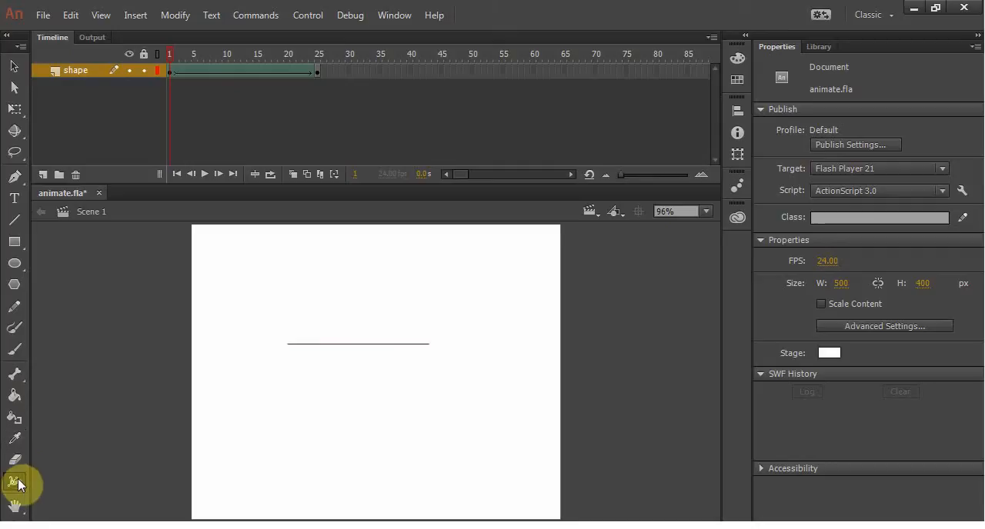
pyautogui.moveTo(169, 57); pyautogui.dragTo(146, 55)
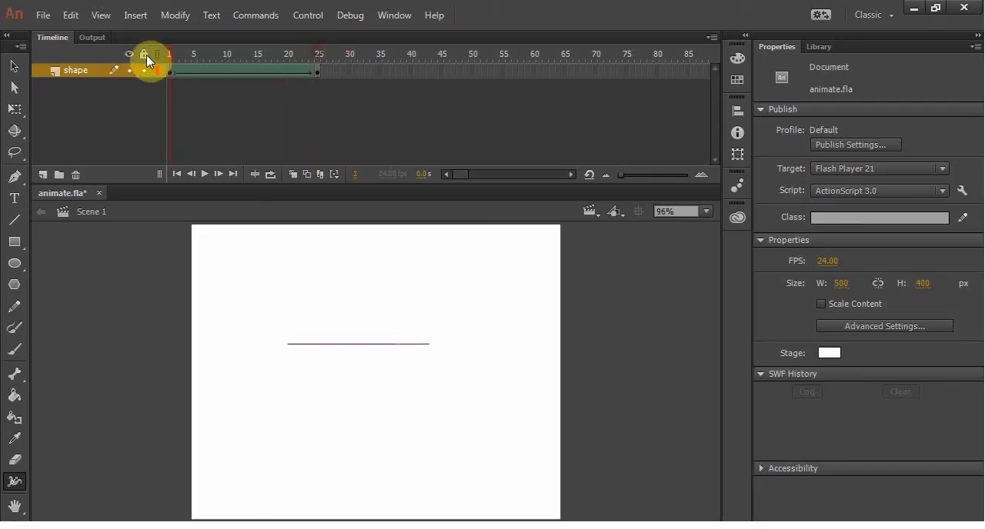
pyautogui.press('Return')
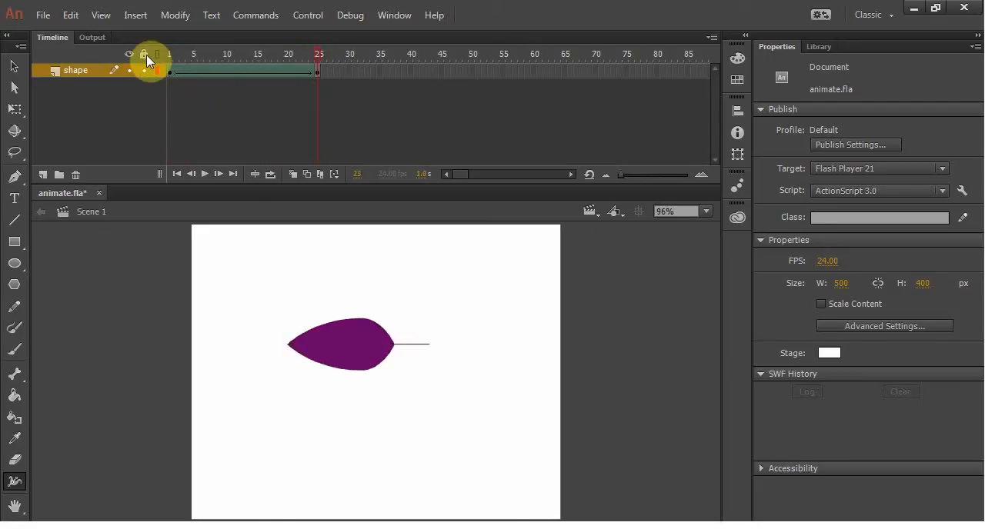
pyautogui.moveTo(318, 52); pyautogui.dragTo(216, 53)
pyautogui.click(212, 53)
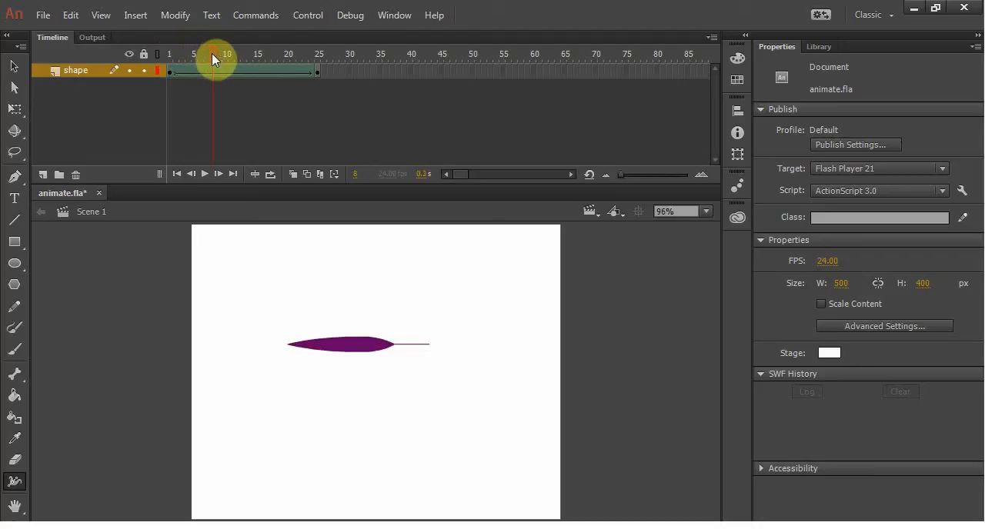
# Step: Remove four single frames from the shape tween, one at a time, so that it ends on frame 21
pyautogui.rightClick(229, 70)
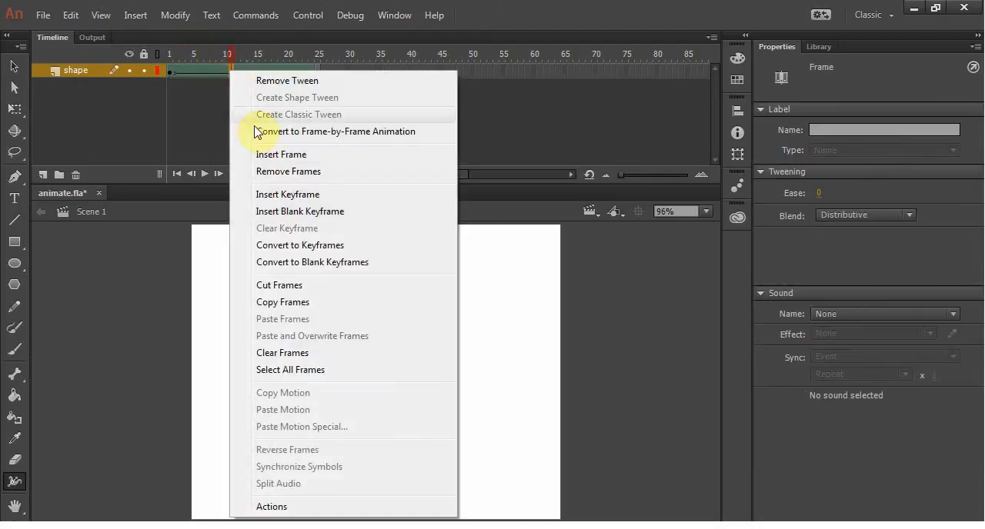
pyautogui.click(293, 171)
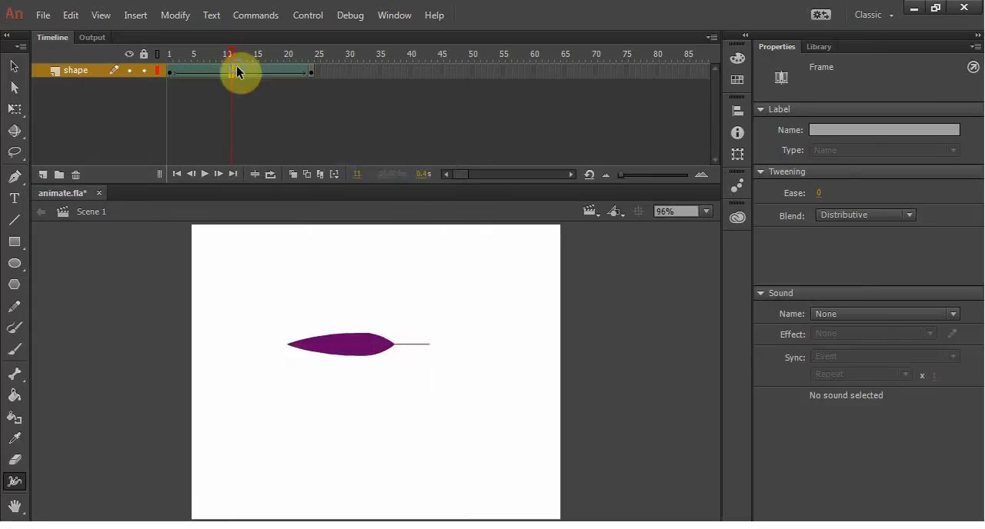
pyautogui.rightClick(236, 67)
pyautogui.click(293, 168)
pyautogui.rightClick(257, 71)
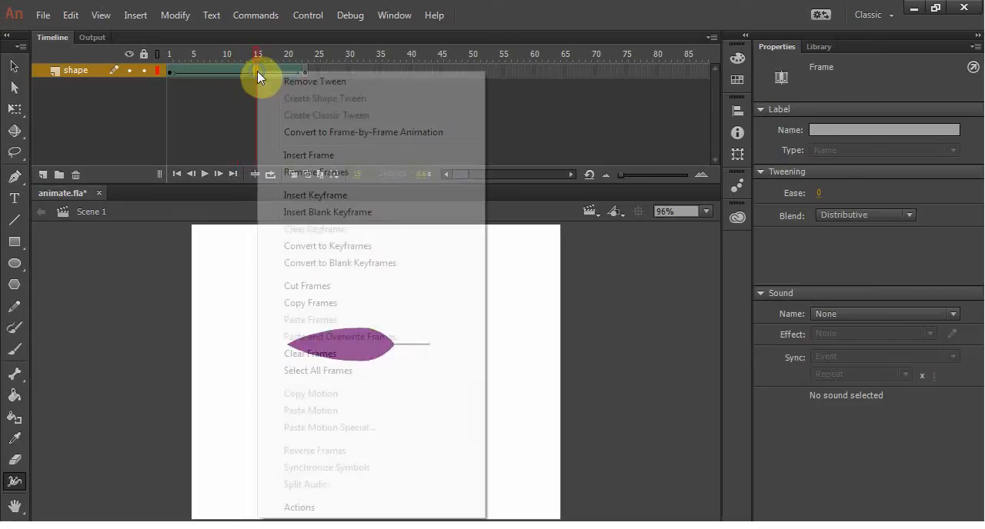
pyautogui.click(286, 171)
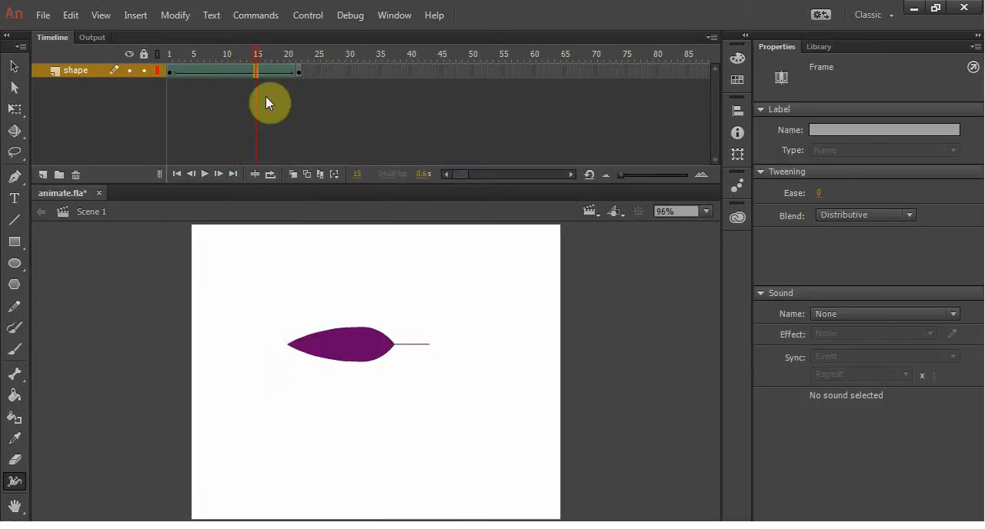
pyautogui.rightClick(214, 70)
pyautogui.click(259, 171)
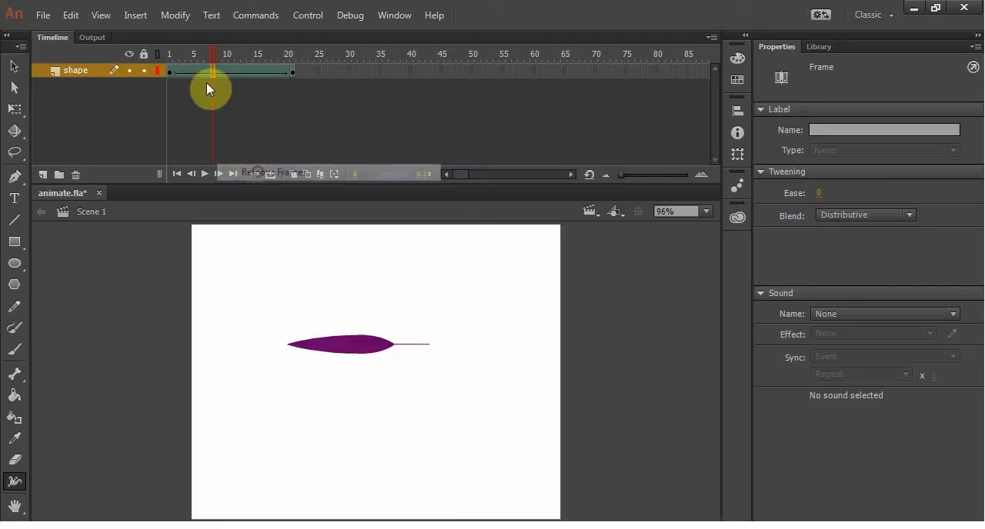
# Step: Remove frames 6 to 17 from the shape tween together and play the shortened animation from frame 1
pyautogui.moveTo(197, 70); pyautogui.dragTo(266, 73)
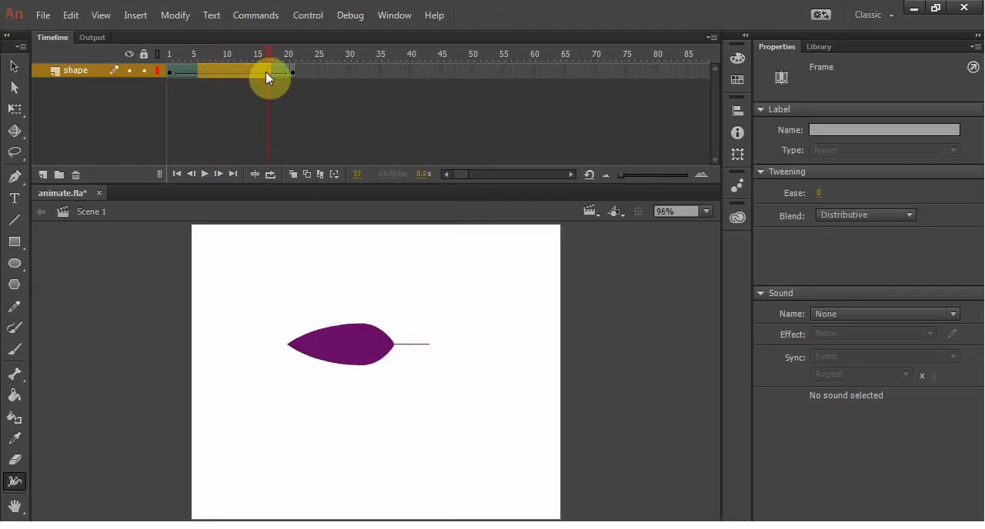
pyautogui.rightClick(232, 70)
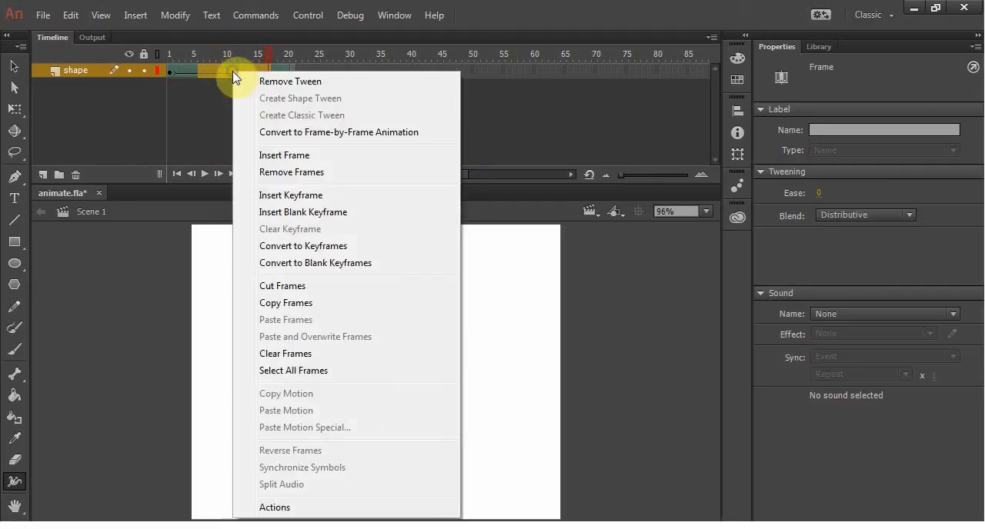
pyautogui.click(282, 171)
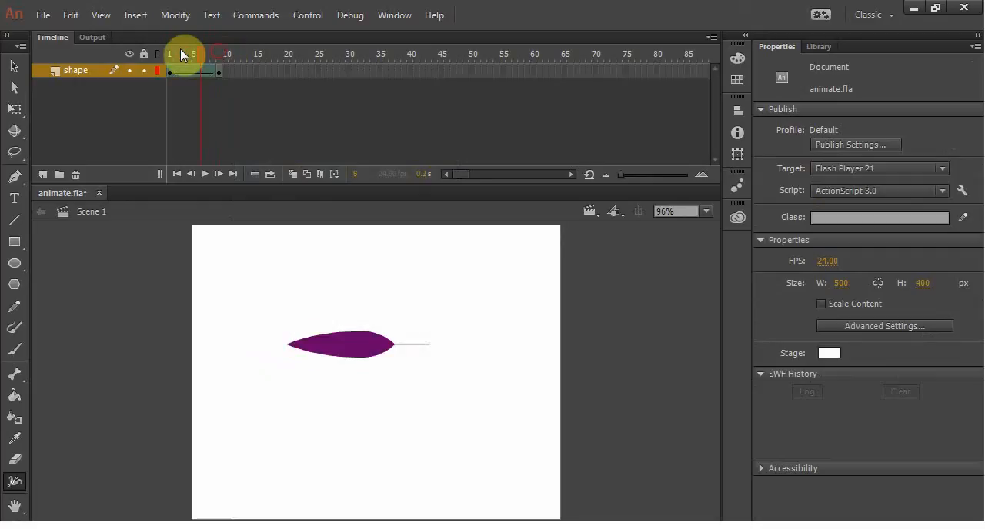
pyautogui.moveTo(181, 51); pyautogui.dragTo(170, 51)
pyautogui.press('Return')
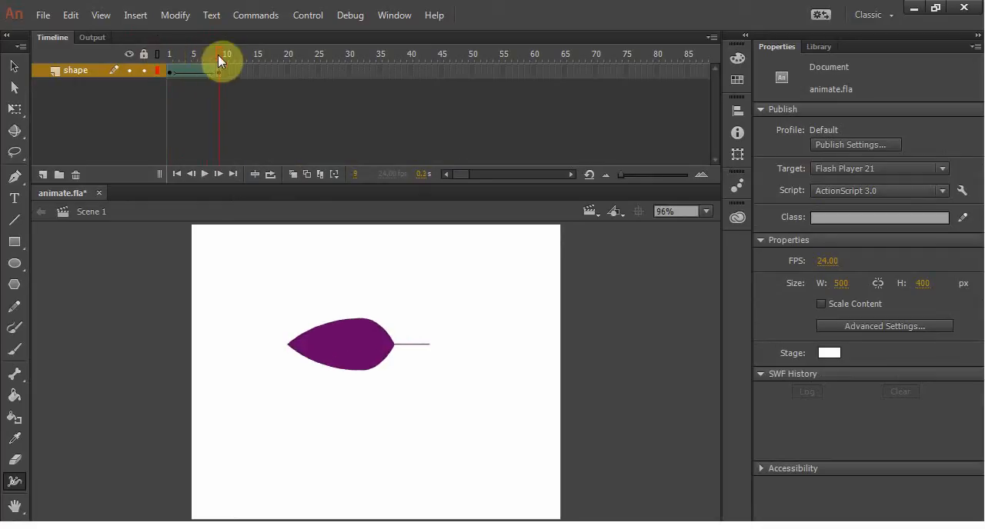
# Step: Insert frames repeatedly from frame 5 to lengthen the shape tween until it ends on frame 28
pyautogui.moveTo(218, 54); pyautogui.dragTo(193, 52)
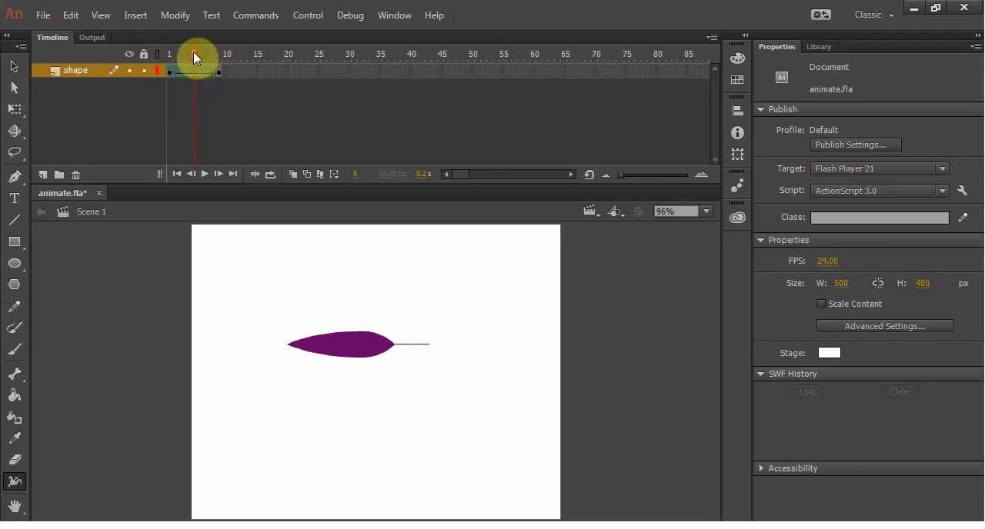
pyautogui.press('F5')
pyautogui.press('F5')
pyautogui.press('F5')
pyautogui.press('F5')
pyautogui.press('F5')
pyautogui.press('F5')
pyautogui.press('F5')
pyautogui.press('F5')
pyautogui.press('F5')
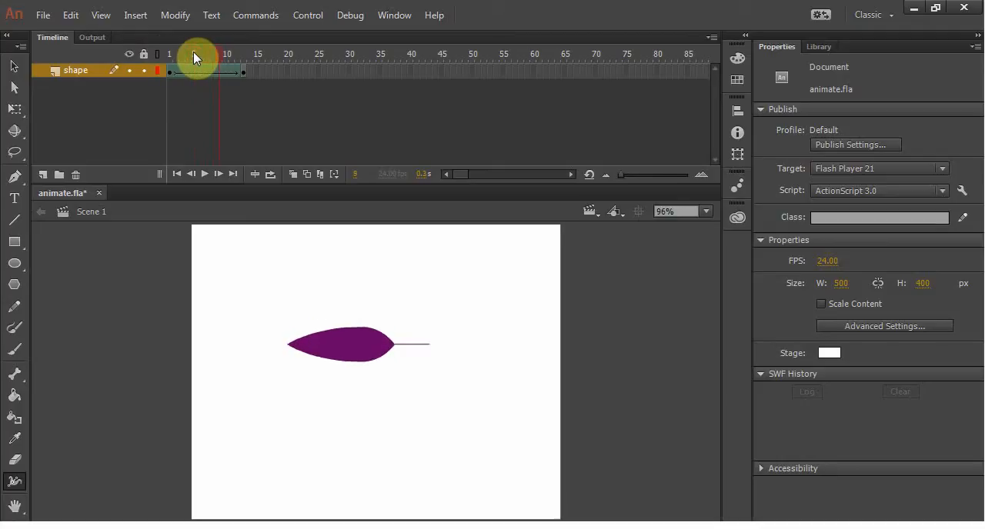
pyautogui.press('F5')
pyautogui.press('F5')
pyautogui.press('F5')
pyautogui.press('F5')
pyautogui.press('F5')
pyautogui.press('F5')
pyautogui.press('F5')
pyautogui.press('F5')
pyautogui.press('F5')
pyautogui.press('F5')
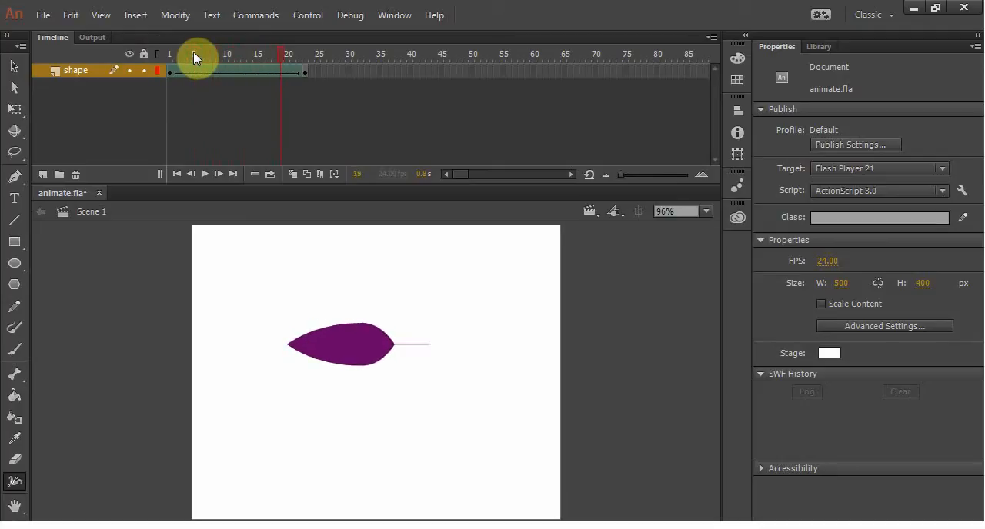
# Step: Remove frames repeatedly at frame 5 to shorten the shape tween until it ends on frame 11
pyautogui.moveTo(314, 51); pyautogui.dragTo(197, 56)
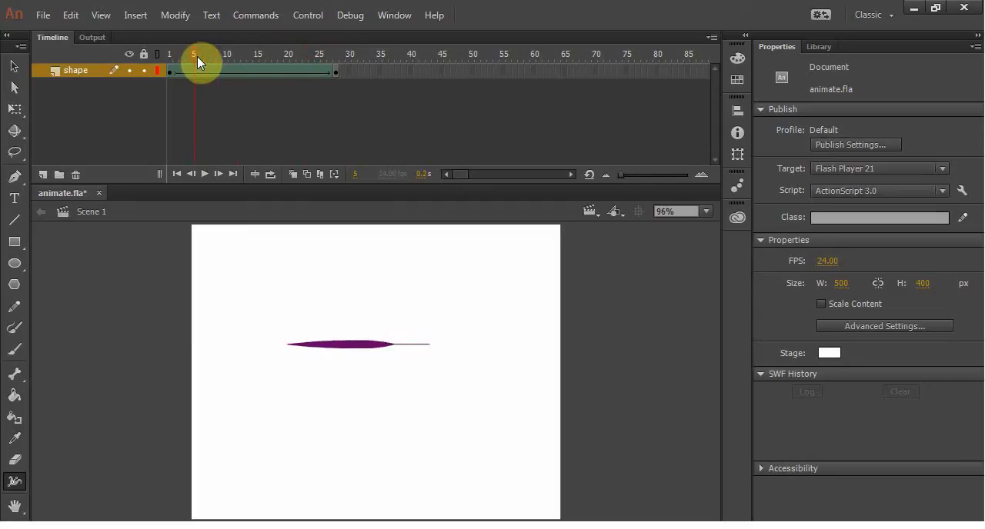
pyautogui.hotkey('shift', 'F5')
pyautogui.hotkey('shift', 'F5')
pyautogui.hotkey('shift', 'F5')
pyautogui.hotkey('shift', 'F5')
pyautogui.hotkey('shift', 'F5')
pyautogui.hotkey('shift', 'F5')
pyautogui.hotkey('shift', 'F5')
pyautogui.hotkey('shift', 'F5')
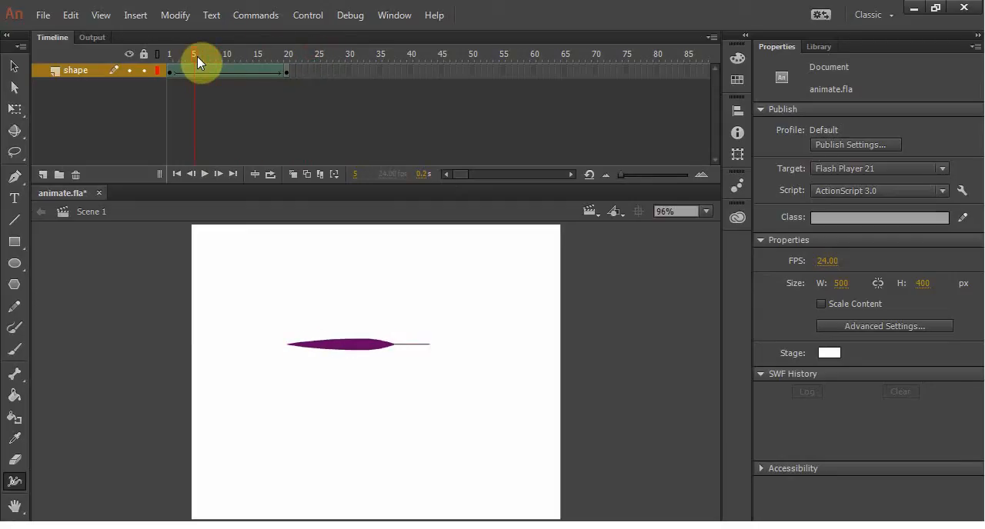
pyautogui.hotkey('shift', 'F5')
pyautogui.hotkey('shift', 'F5')
pyautogui.hotkey('shift', 'F5')
pyautogui.hotkey('shift', 'F5')
pyautogui.hotkey('shift', 'F5')
pyautogui.hotkey('shift', 'F5')
pyautogui.hotkey('shift', 'F5')
pyautogui.hotkey('shift', 'F5')
pyautogui.hotkey('shift', 'F5')
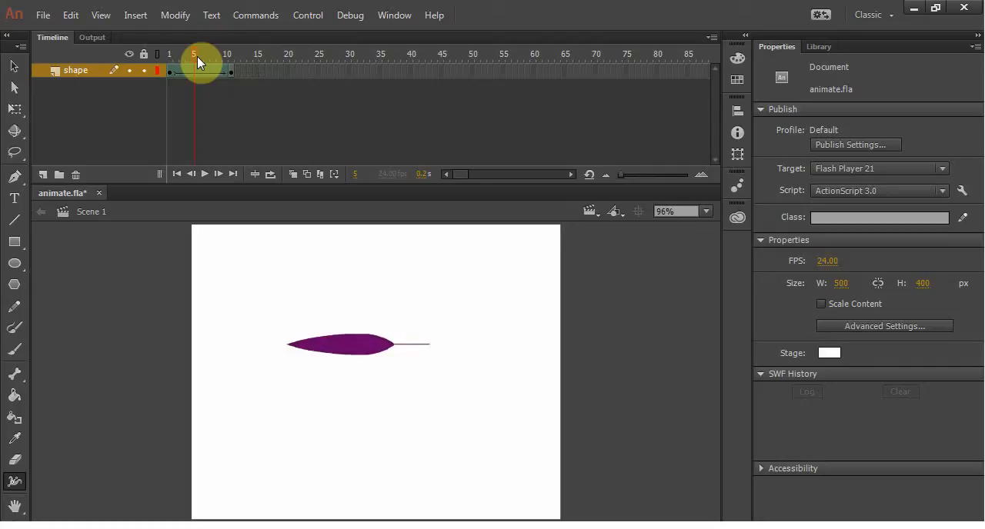
# Step: Insert and remove frames within the shape tween until it ends on frame 12
pyautogui.moveTo(197, 56)
pyautogui.mouseDown()
pyautogui.moveTo(172, 53)
pyautogui.moveTo(205, 50)
pyautogui.moveTo(149, 44)
pyautogui.moveTo(197, 43)
pyautogui.mouseUp()
pyautogui.press('F5')
pyautogui.press('F5')
pyautogui.press('F5')
pyautogui.press('F5')
pyautogui.press('F5')
pyautogui.press('F5')
pyautogui.press('F5')
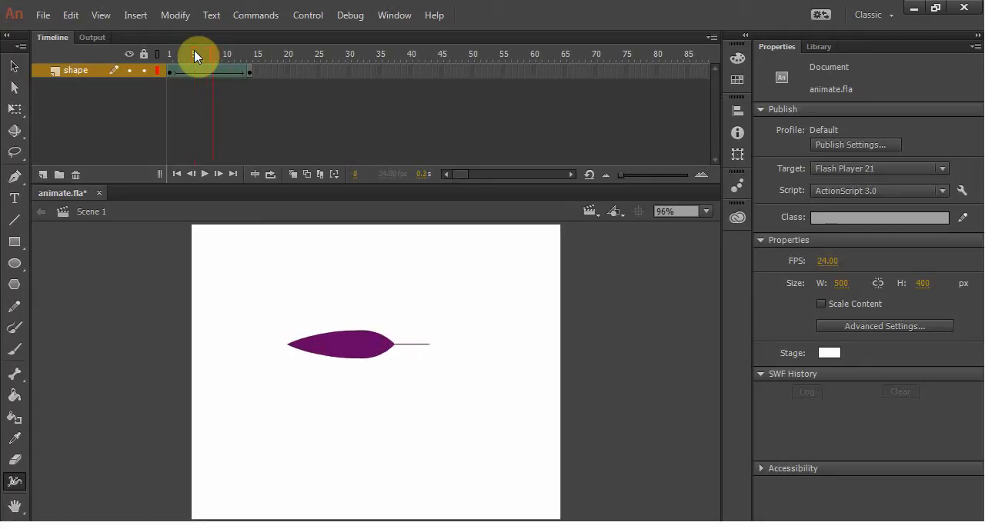
pyautogui.moveTo(229, 51); pyautogui.dragTo(212, 51)
pyautogui.hotkey('shift', 'F5')
pyautogui.hotkey('shift', 'F5')
pyautogui.hotkey('shift', 'F5')
pyautogui.hotkey('shift', 'F5')
pyautogui.hotkey('shift', 'F5')
pyautogui.hotkey('shift', 'F5')
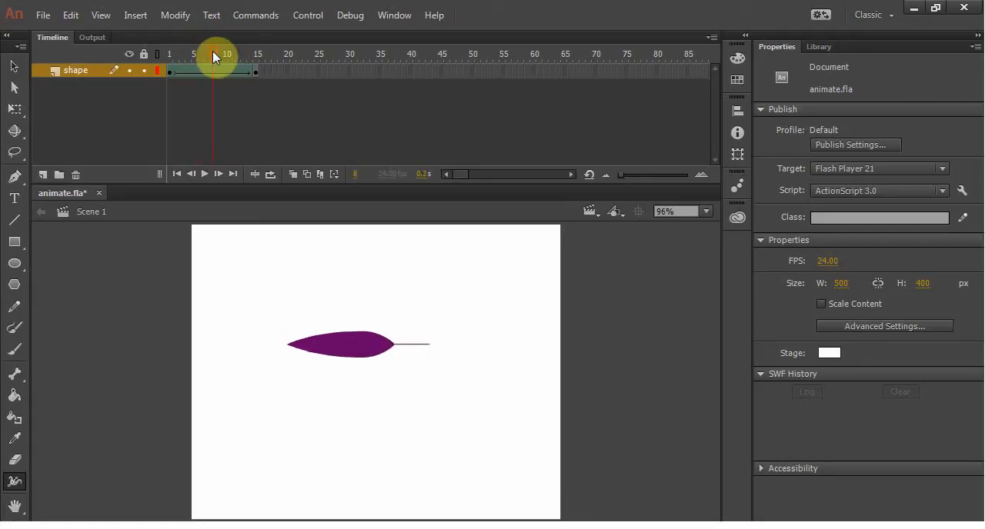
# Step: Try extending the shape layer's frames to frame 22 and undo the extension
pyautogui.click(298, 71)
pyautogui.press('F5')
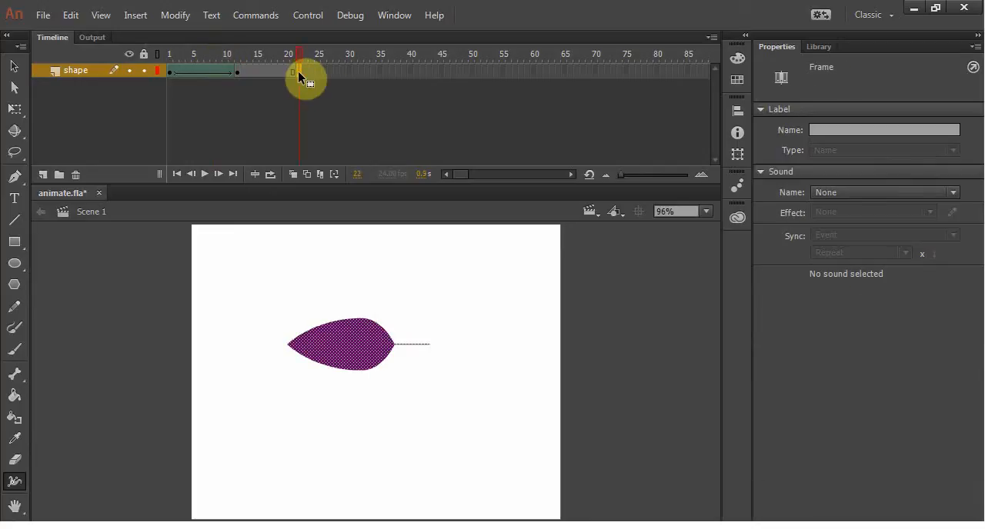
pyautogui.hotkey('ctrl', 'z')
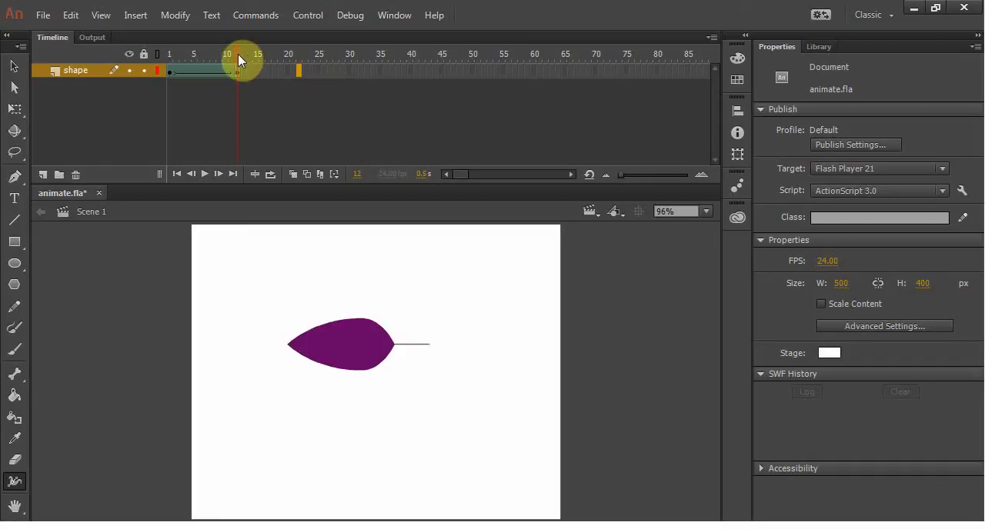
# Step: Save the document with the playhead on frame 1 and add a layer named "motion" above the shape layer
pyautogui.moveTo(238, 53); pyautogui.dragTo(153, 53)
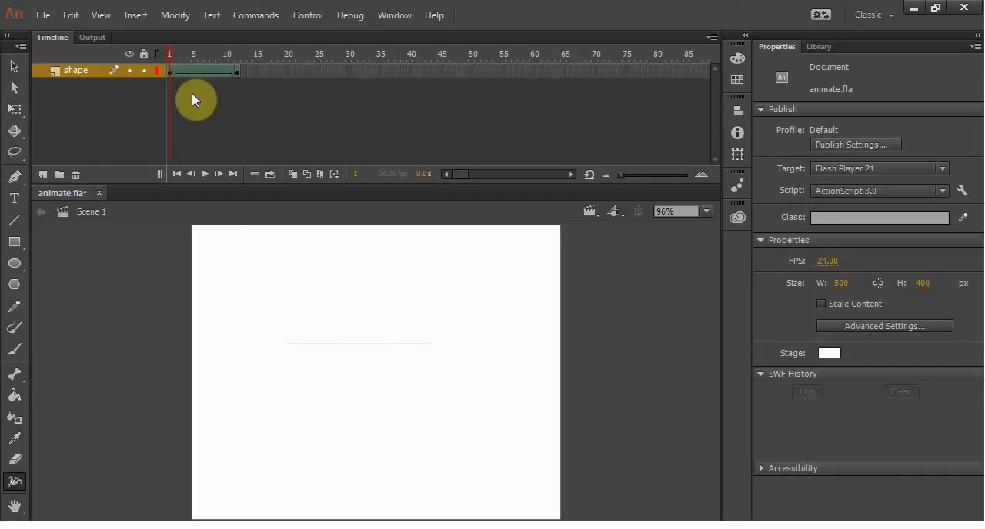
pyautogui.hotkey('ctrl', 's')
pyautogui.click(43, 174)
pyautogui.doubleClick(75, 70)
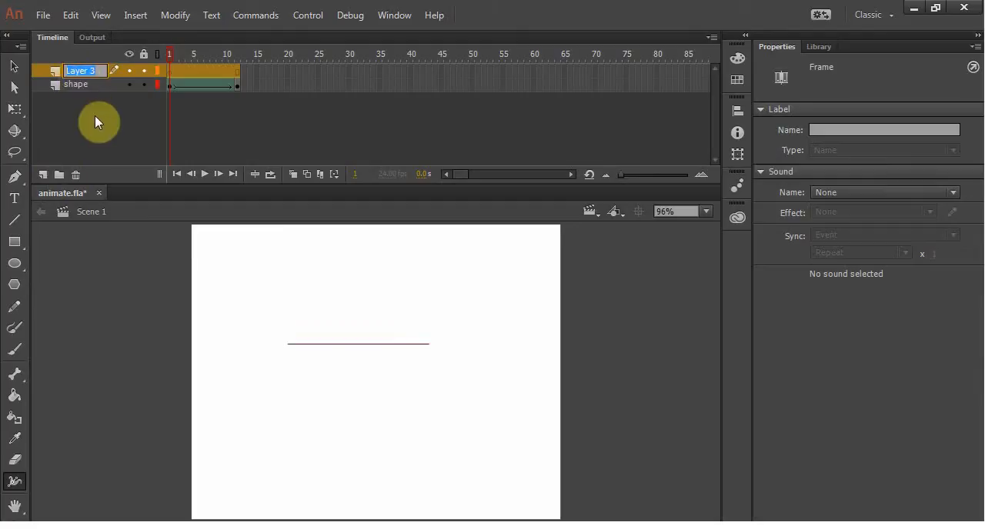
pyautogui.write('motion')
pyautogui.press('Return')
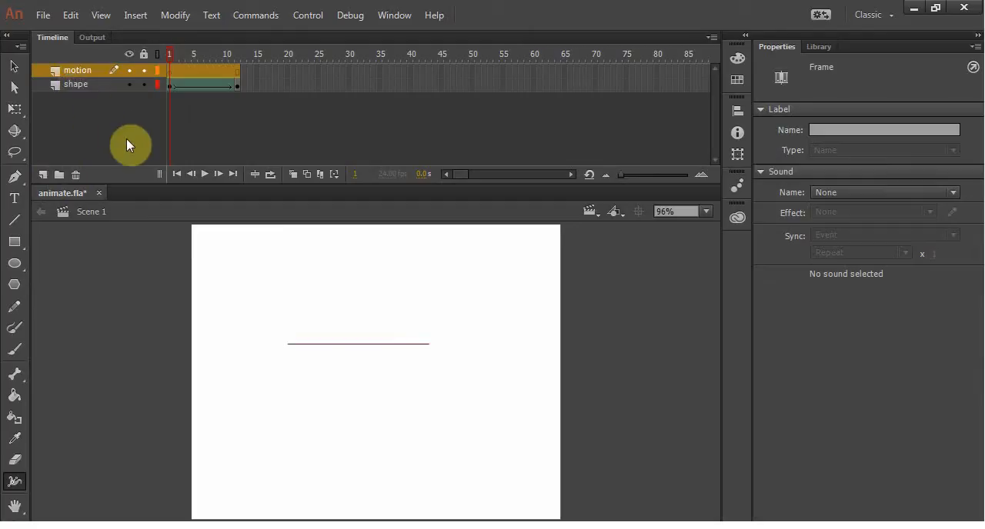
# Step: Scrub through the shape layer's tween from frame 1 to frame 12 and return to frame 1
pyautogui.click(171, 85)
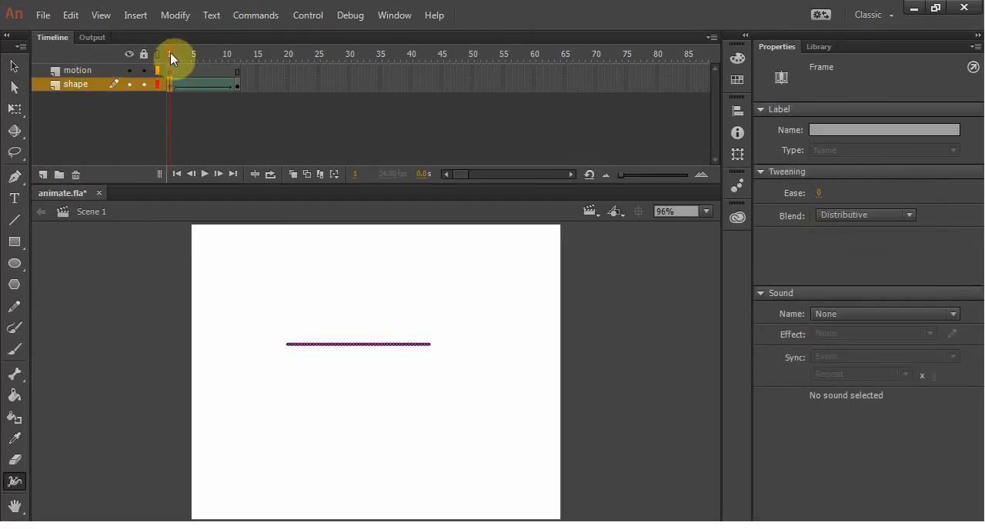
pyautogui.moveTo(170, 52); pyautogui.dragTo(269, 60)
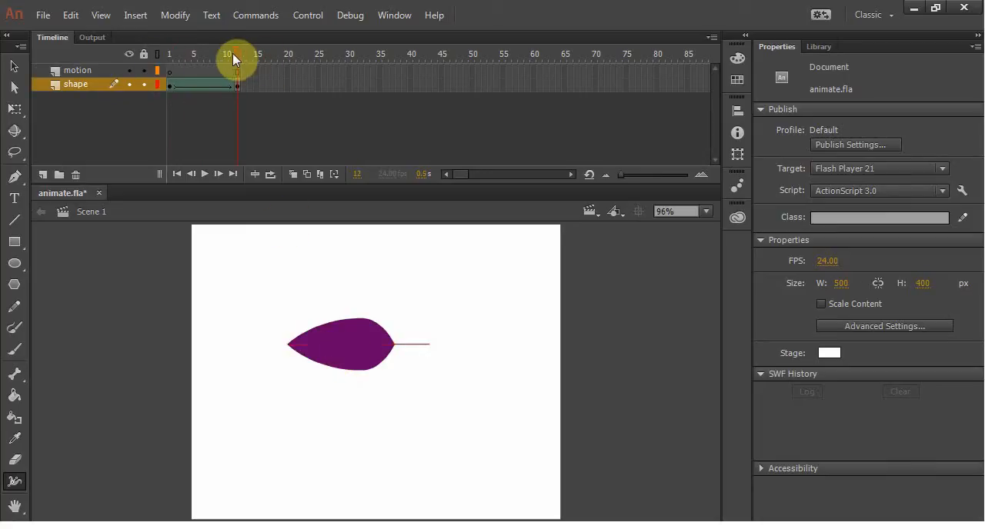
pyautogui.moveTo(237, 53); pyautogui.dragTo(153, 52)
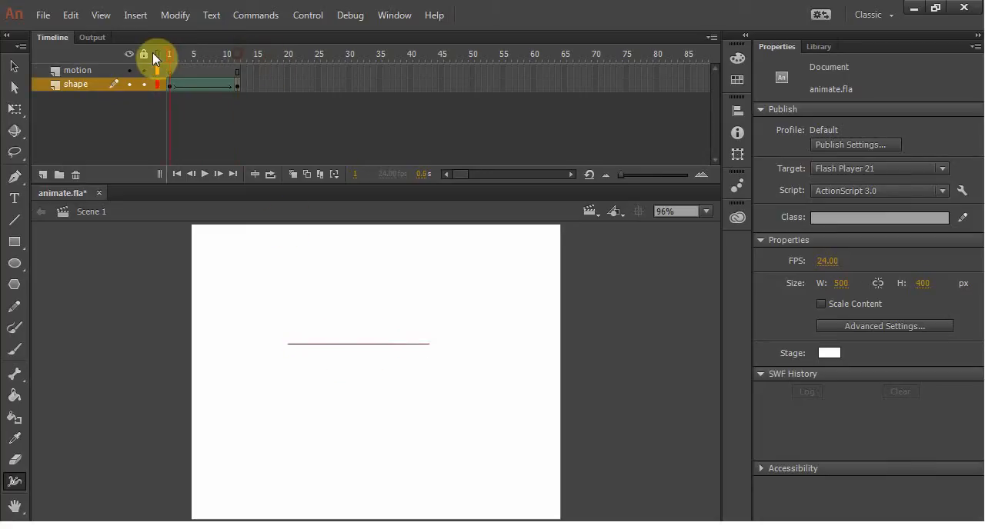
pyautogui.click(14, 264)
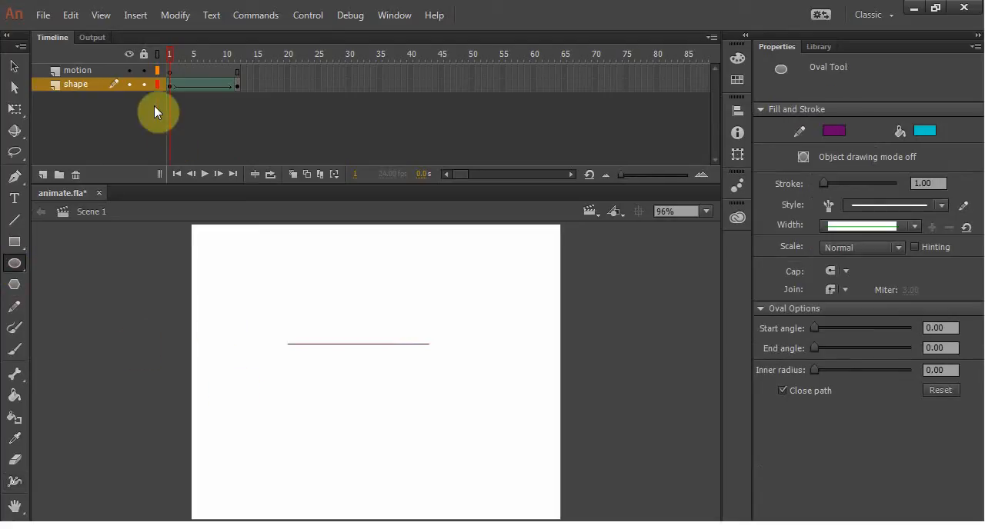
pyautogui.click(170, 70)
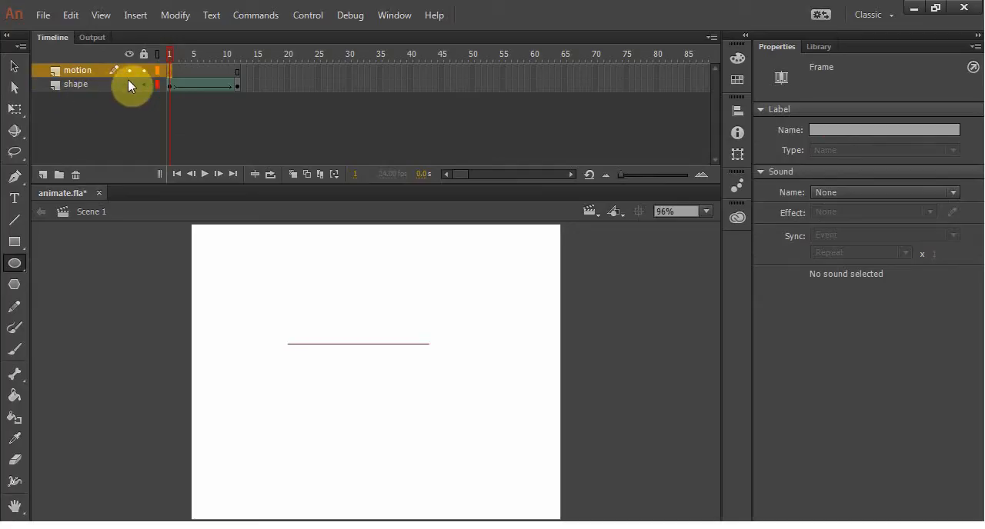
pyautogui.doubleClick(76, 84)
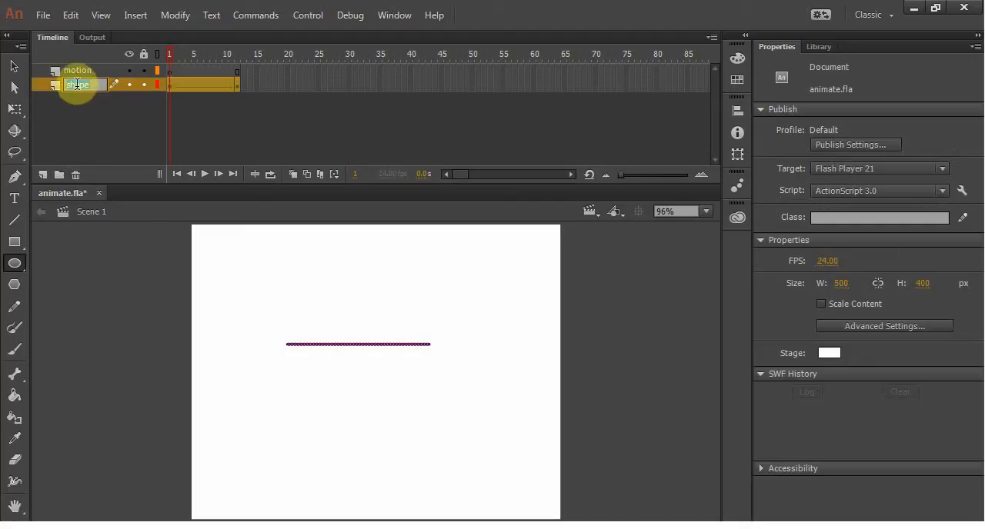
pyautogui.click(71, 82)
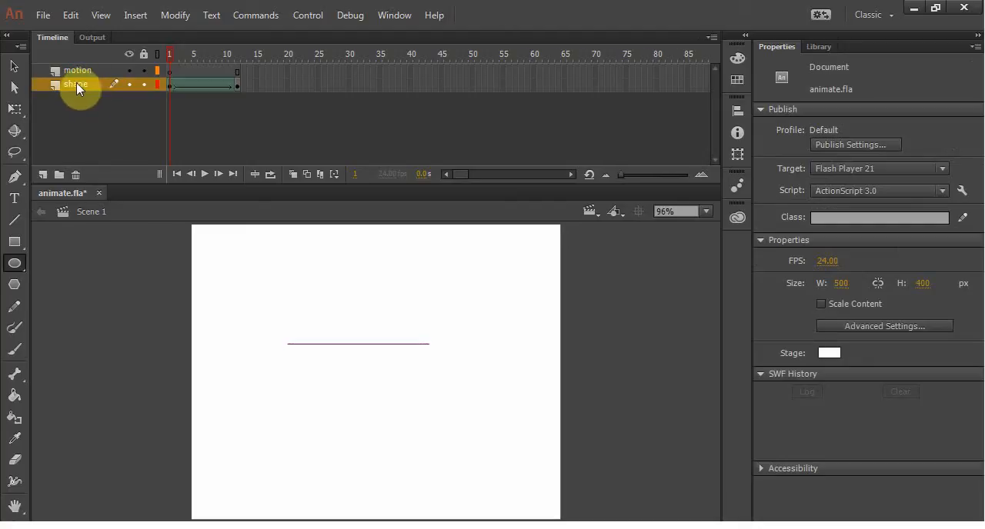
pyautogui.doubleClick(74, 68)
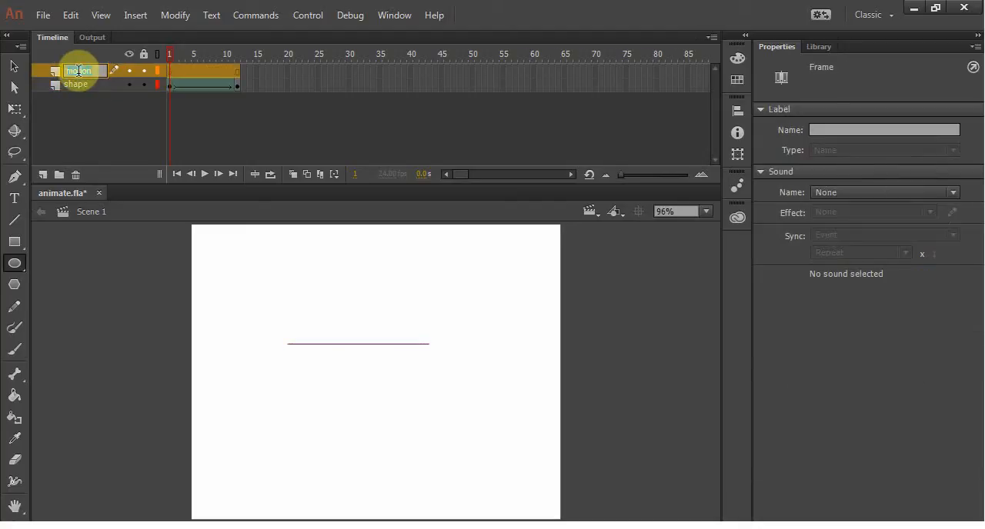
pyautogui.click(88, 119)
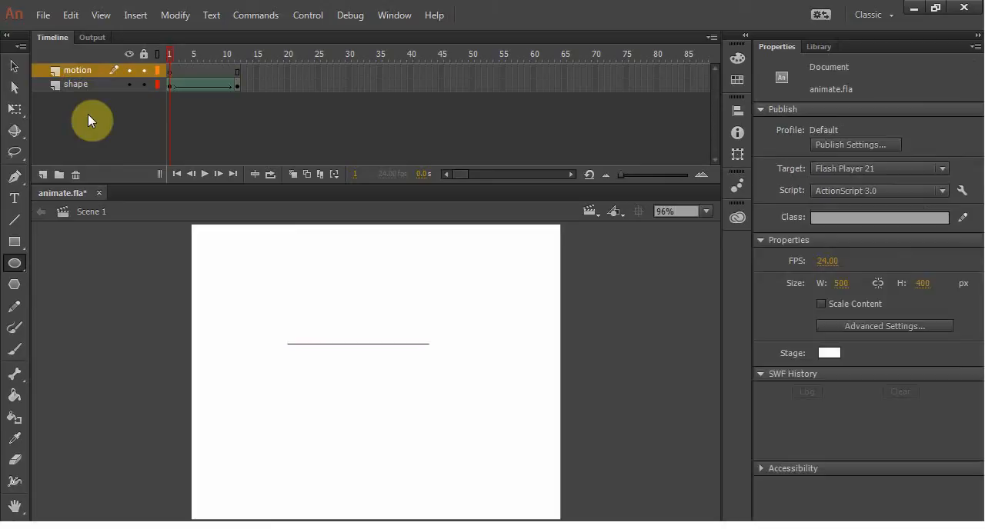
# Step: Lock the shape layer, try selecting its line on the stage, preview the tween, and unlock the layer
pyautogui.click(130, 84)
pyautogui.click(130, 83)
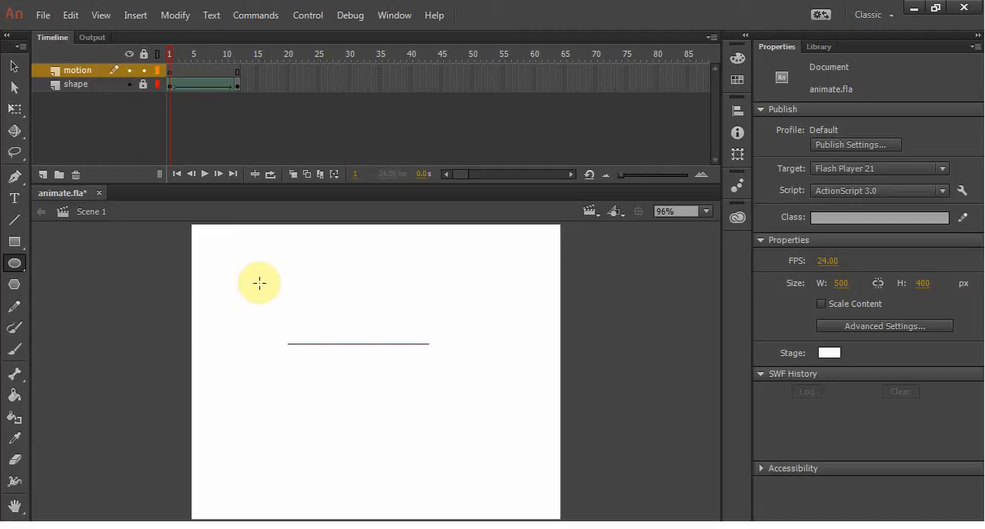
pyautogui.click(14, 67)
pyautogui.moveTo(228, 282); pyautogui.dragTo(574, 475)
pyautogui.moveTo(280, 289); pyautogui.dragTo(537, 462)
pyautogui.moveTo(308, 336); pyautogui.dragTo(439, 352)
pyautogui.moveTo(169, 52); pyautogui.dragTo(240, 70)
pyautogui.press('Return')
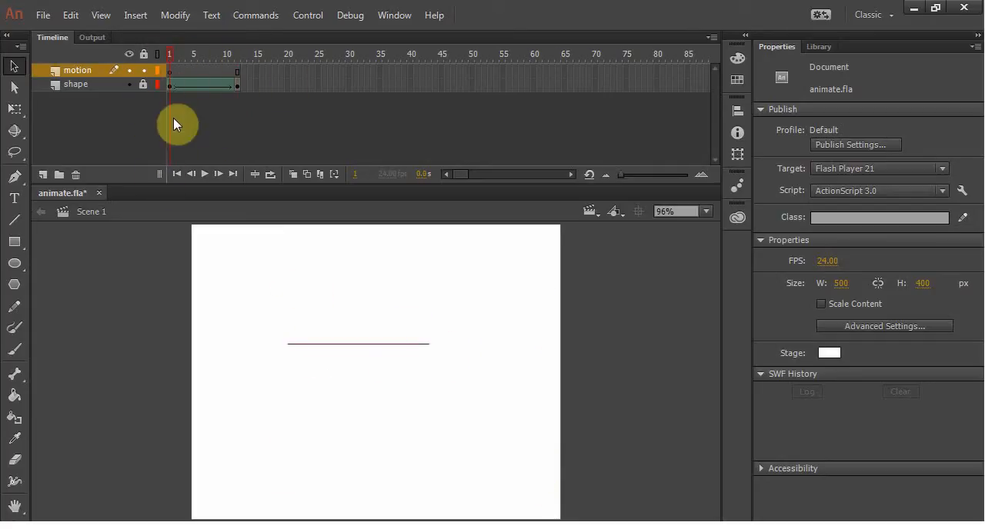
pyautogui.click(143, 84)
# Step: Draw a cyan circle about 67 px across with a purple outline on frame 1 of the motion layer, near the stage's lower-left corner
pyautogui.click(168, 71)
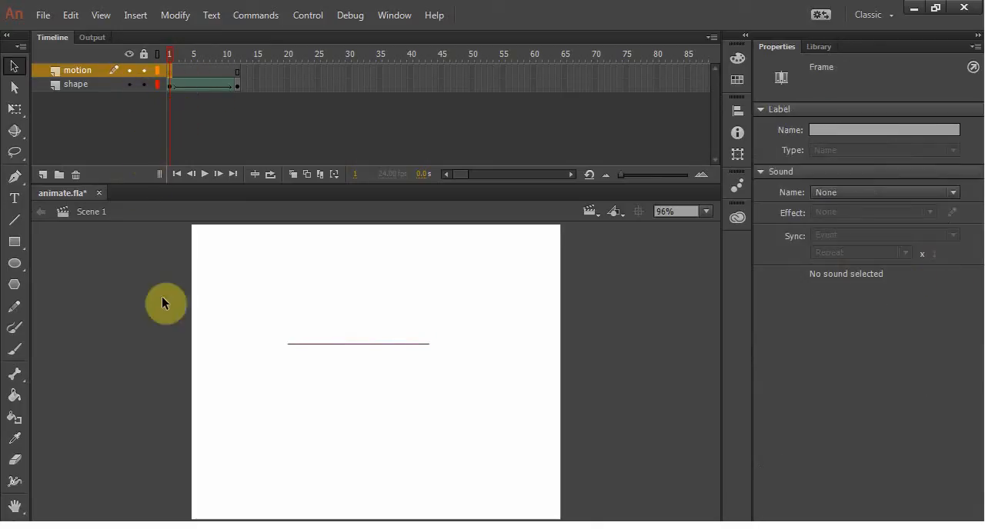
pyautogui.click(14, 268)
pyautogui.moveTo(216, 401); pyautogui.dragTo(263, 454)
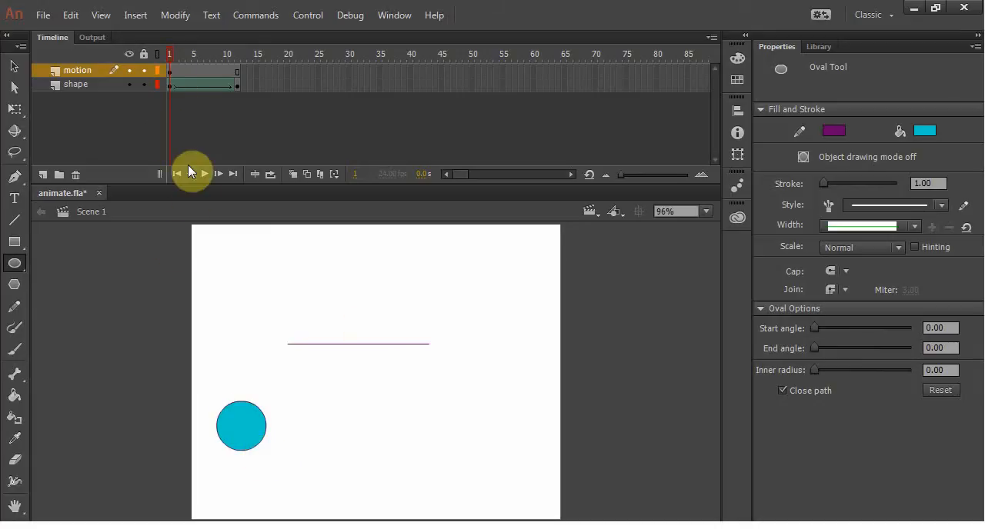
# Step: Create a classic tween on the motion layer's frames
pyautogui.click(170, 71)
pyautogui.rightClick(193, 69)
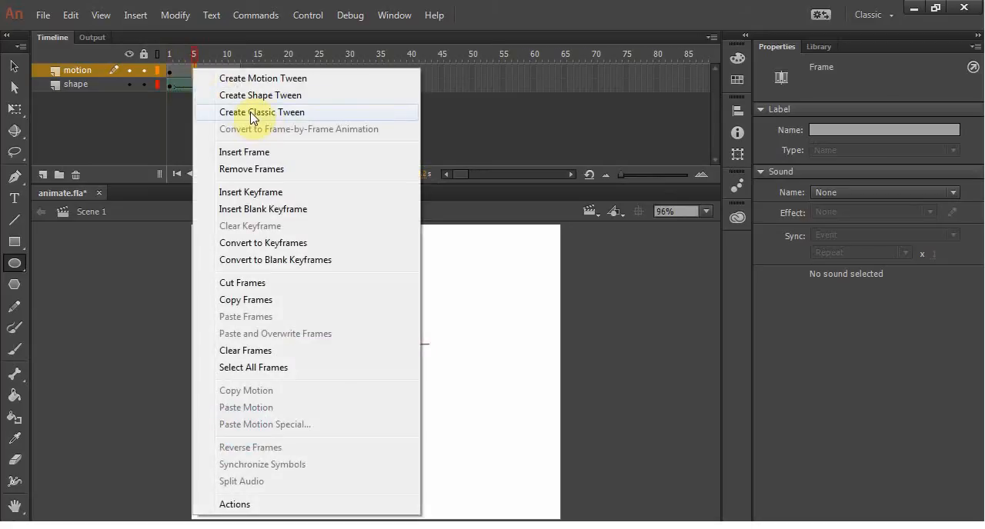
pyautogui.click(174, 122)
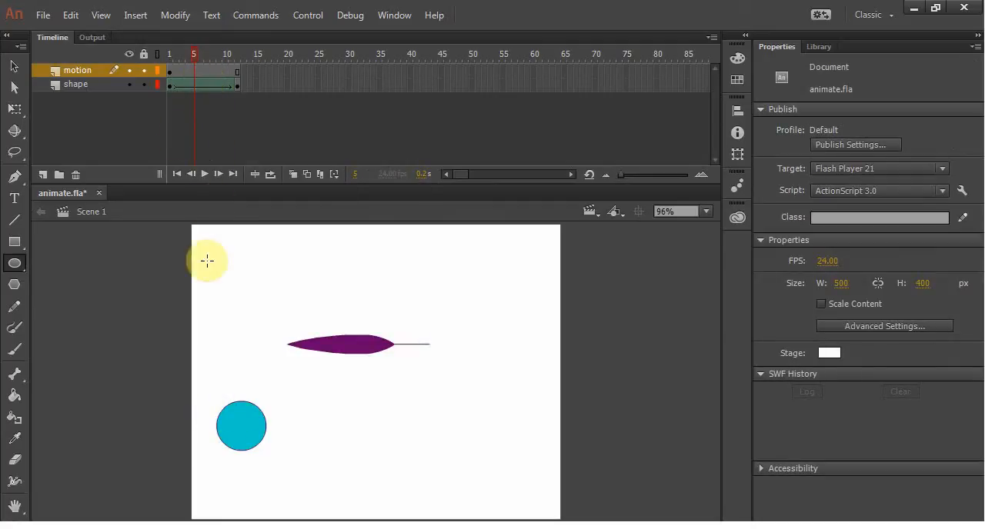
pyautogui.rightClick(194, 69)
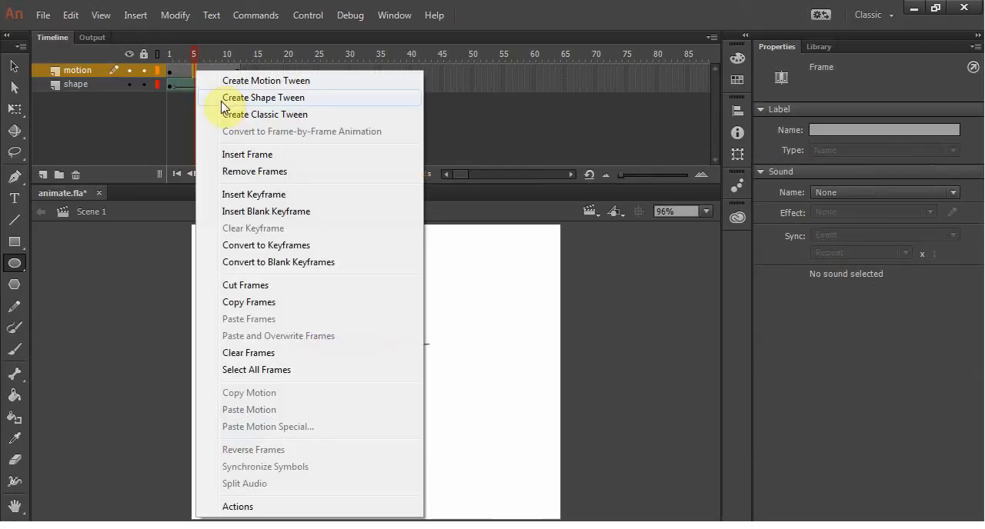
pyautogui.click(248, 116)
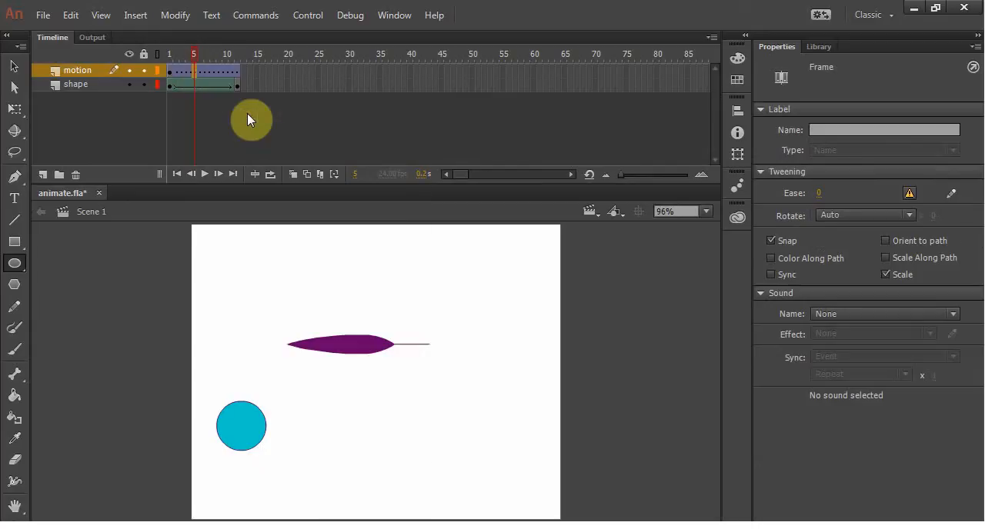
# Step: Inspect the circle's graphic instance properties, compare them with the line's shape properties, and preview the Tween 1 symbol in the library
pyautogui.click(168, 71)
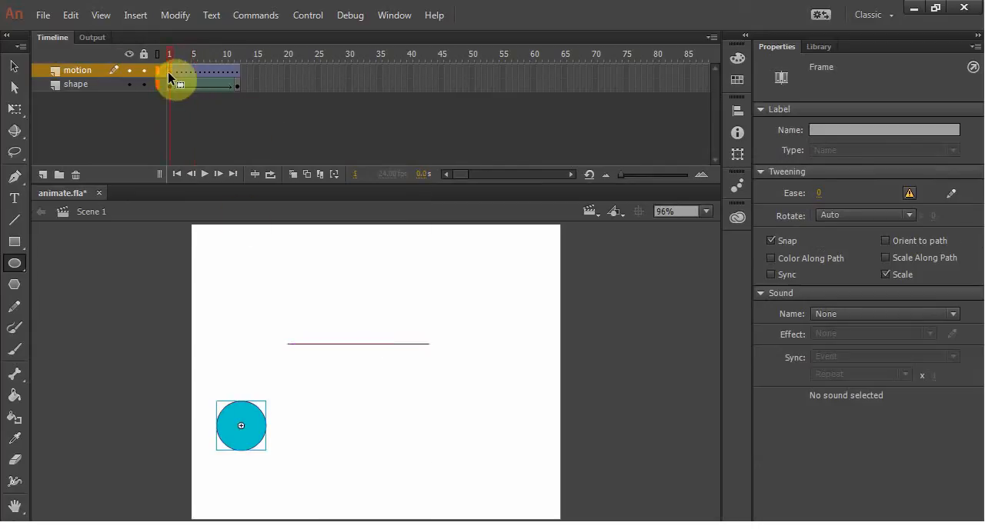
pyautogui.click(14, 67)
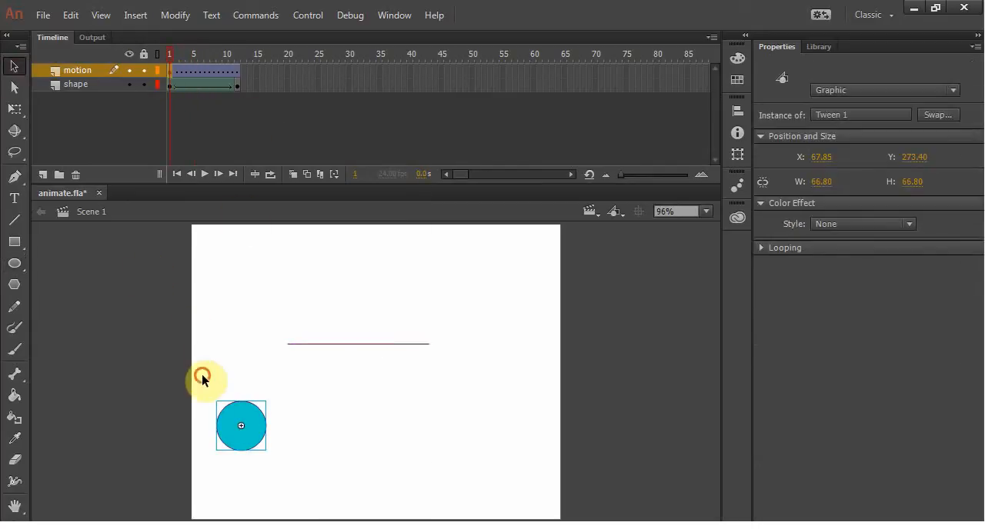
pyautogui.click(283, 448)
pyautogui.click(259, 440)
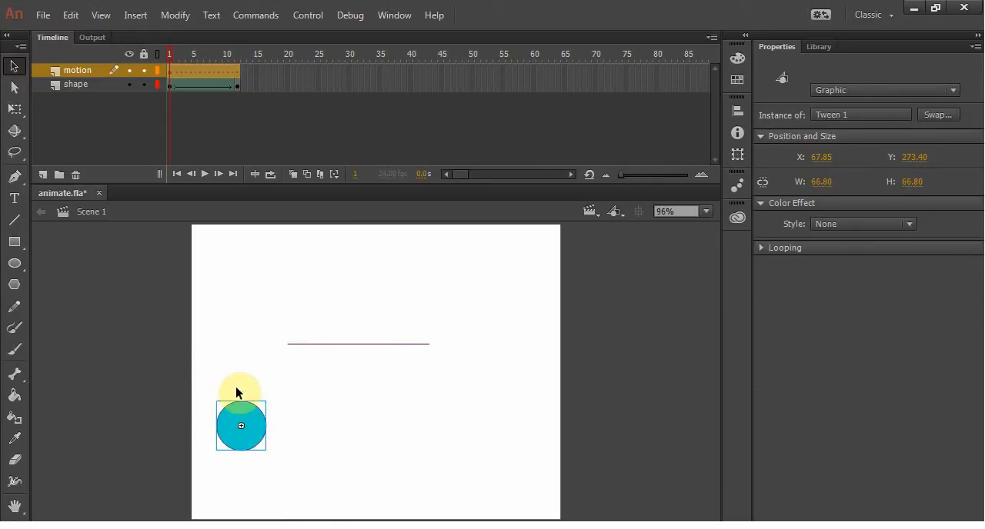
pyautogui.click(297, 345)
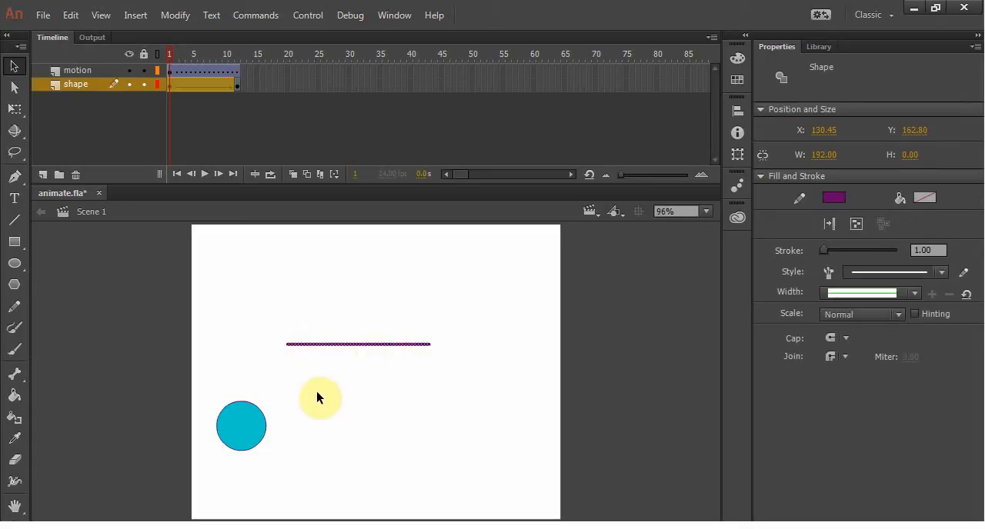
pyautogui.click(819, 47)
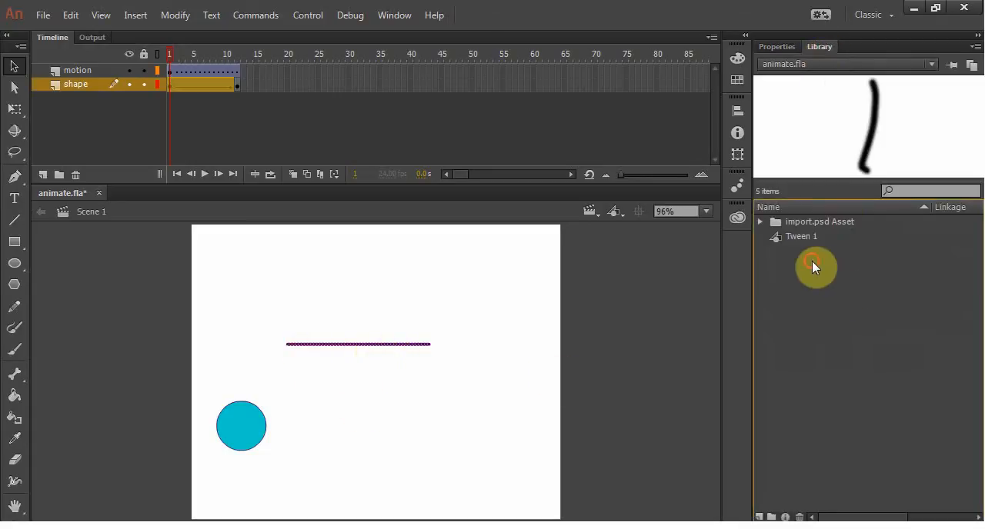
pyautogui.click(803, 241)
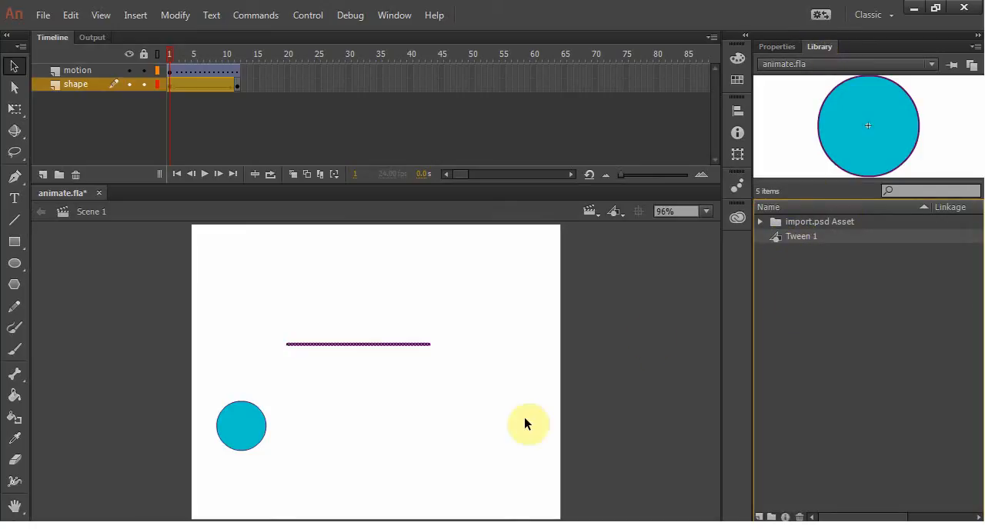
pyautogui.click(304, 431)
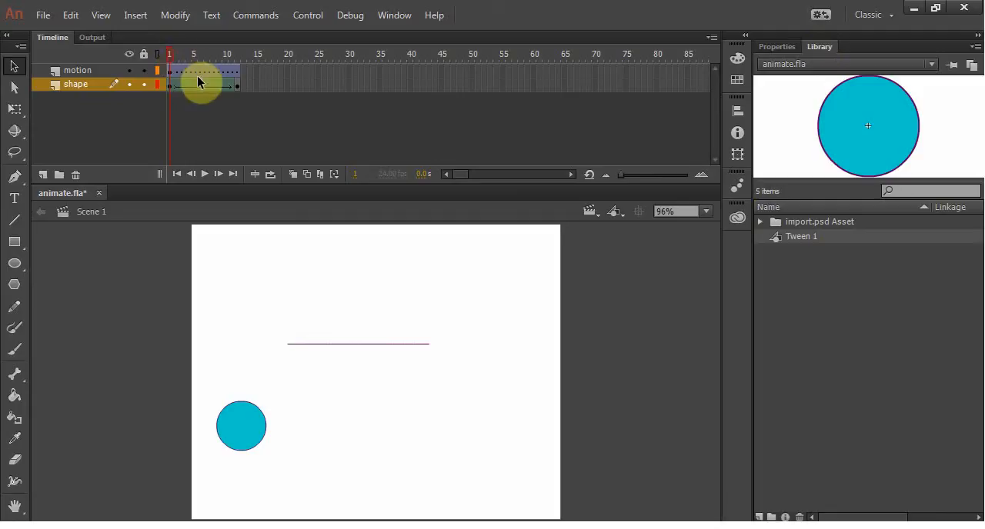
# Step: Examine the motion layer's classic tween between frames 1 and 12 by selecting the circle and stepping through the frames
pyautogui.moveTo(202, 372); pyautogui.dragTo(335, 526)
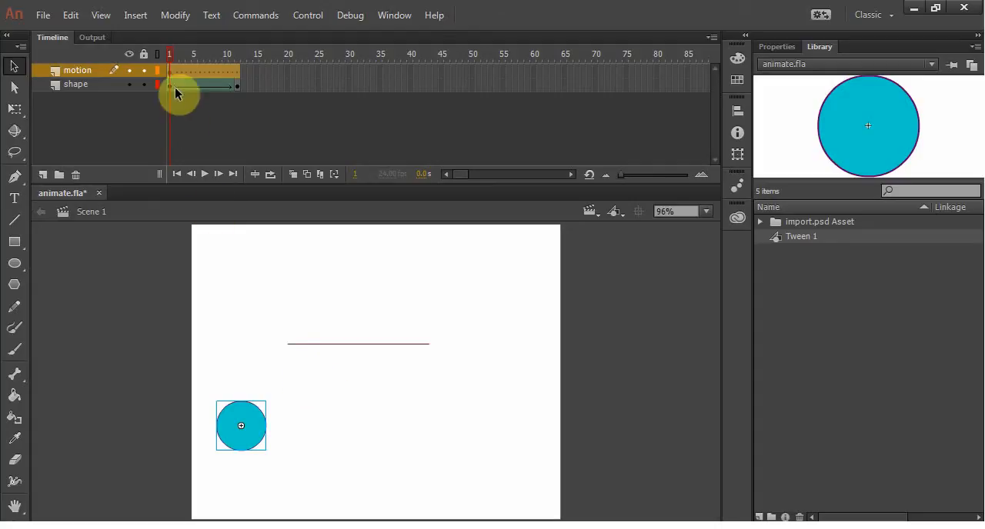
pyautogui.click(171, 53)
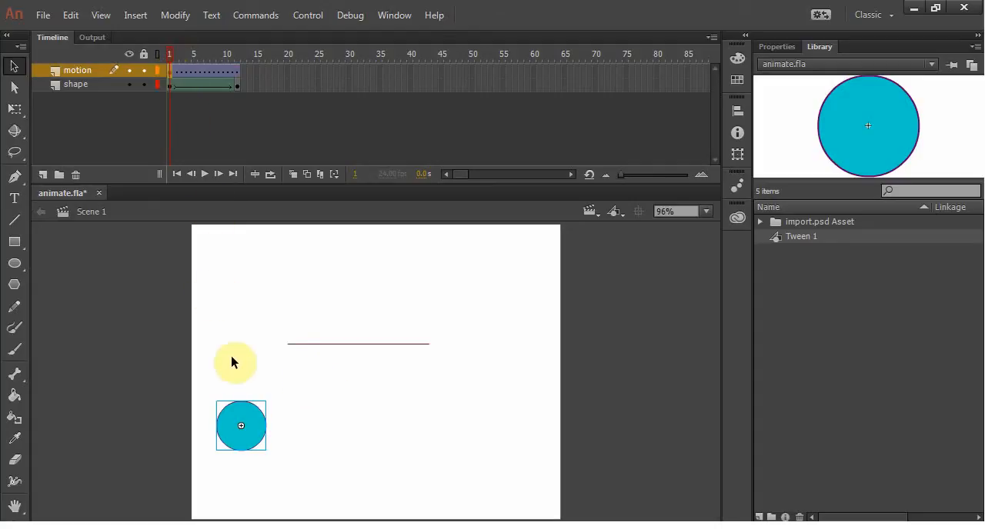
pyautogui.click(237, 84)
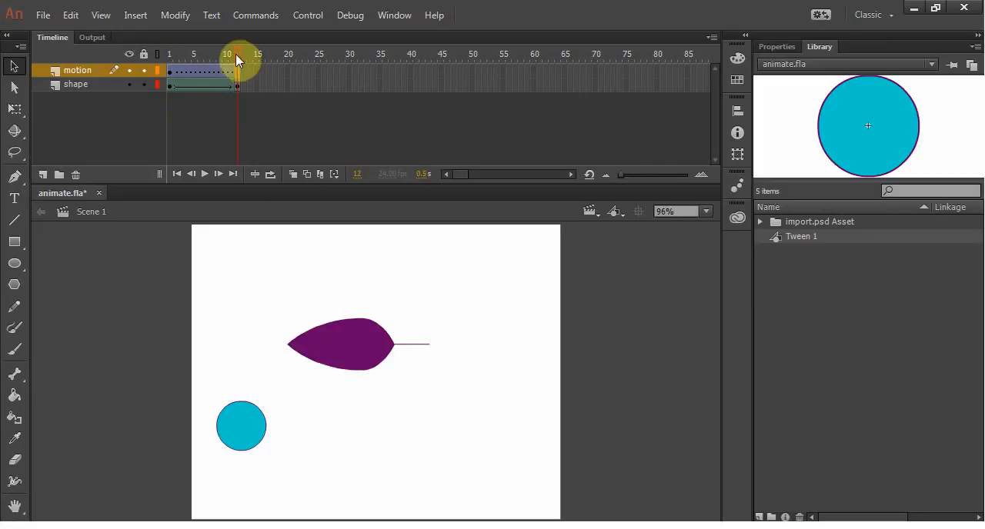
pyautogui.moveTo(216, 53); pyautogui.dragTo(238, 55)
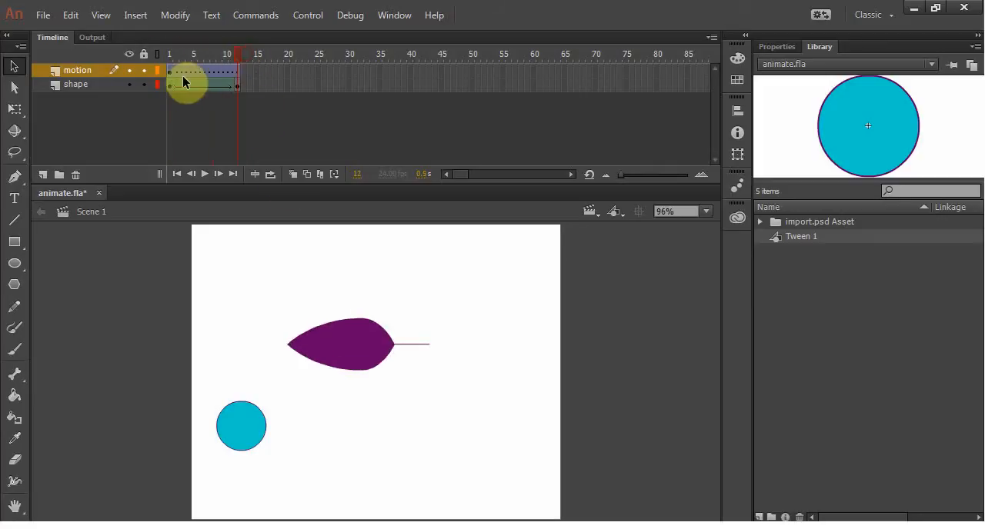
pyautogui.moveTo(177, 76); pyautogui.dragTo(236, 76)
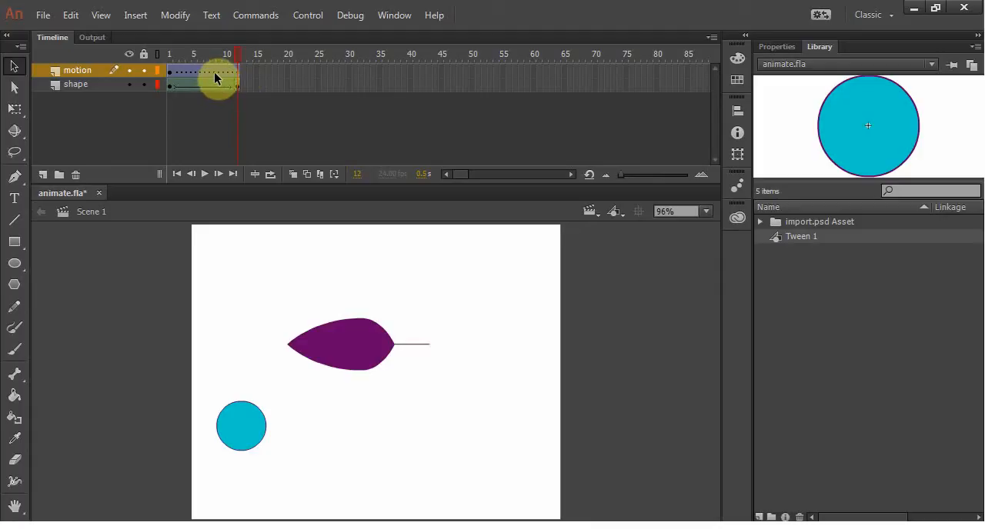
pyautogui.click(170, 73)
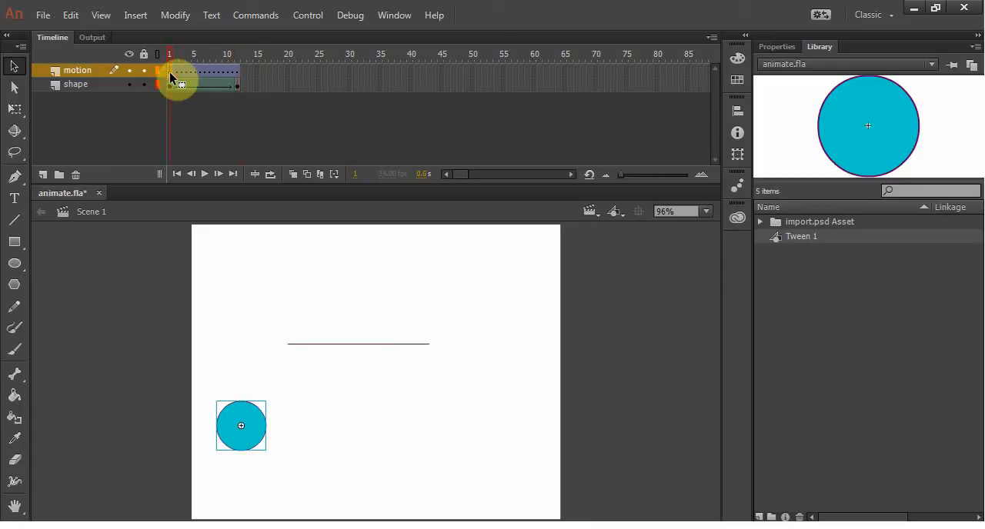
# Step: Insert a keyframe at frame 12 of the motion layer and move the circle onto the purple leaf shape there
pyautogui.click(237, 71)
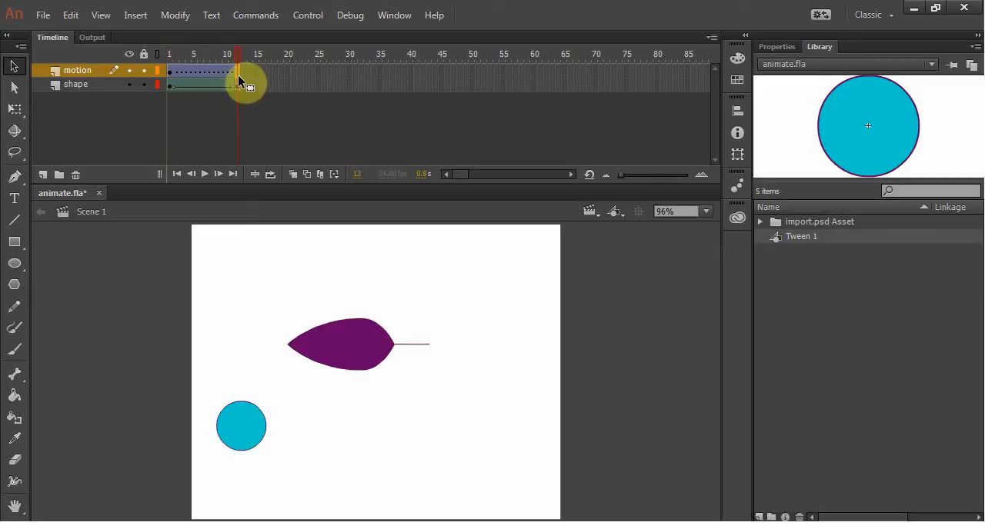
pyautogui.press('F6')
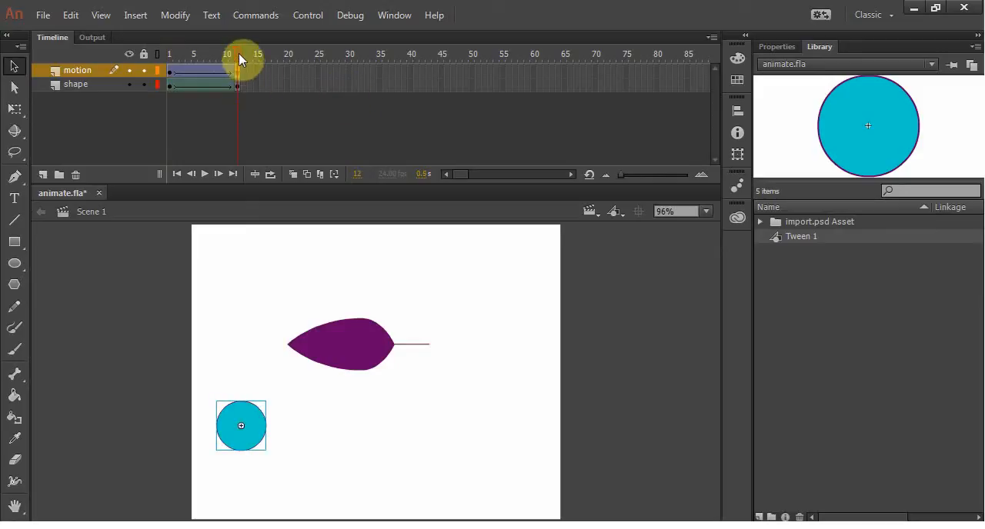
pyautogui.moveTo(238, 53); pyautogui.dragTo(171, 78)
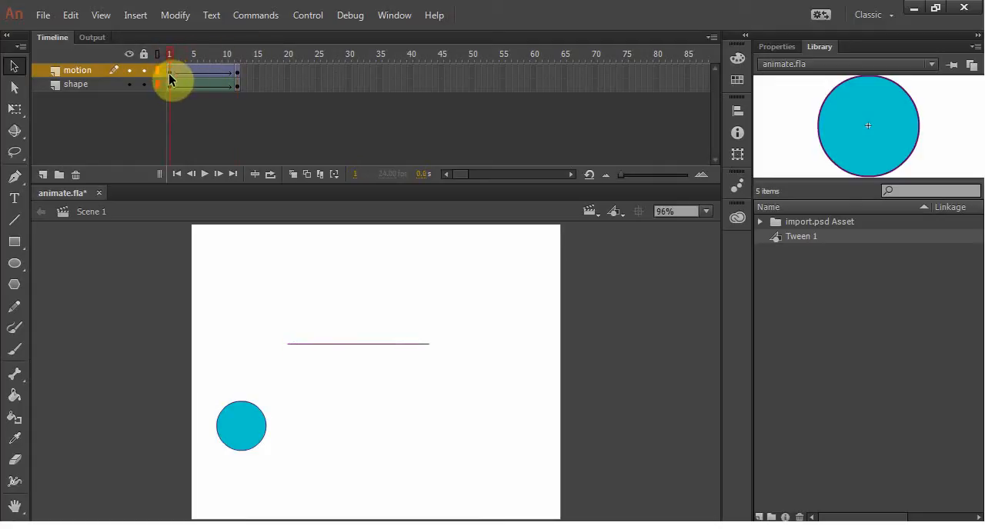
pyautogui.click(239, 80)
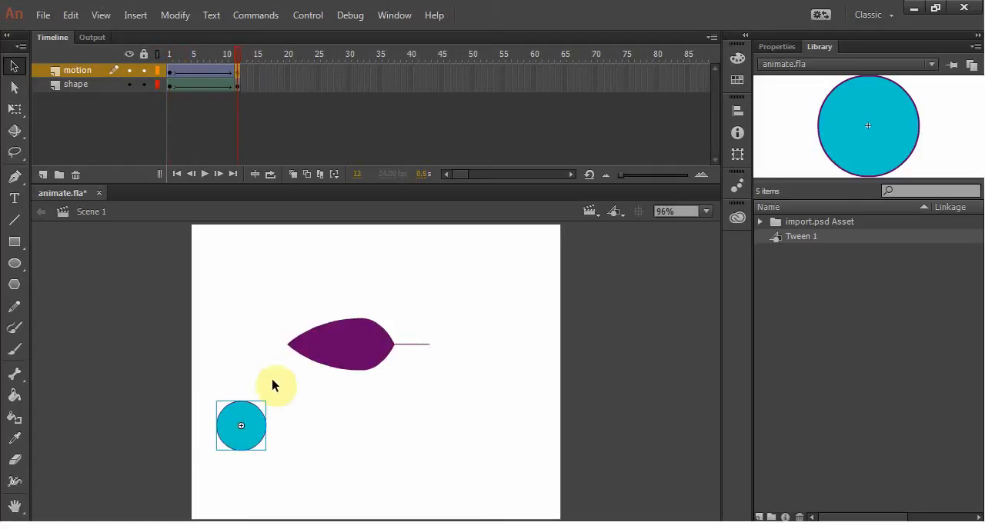
pyautogui.moveTo(257, 423); pyautogui.dragTo(357, 343)
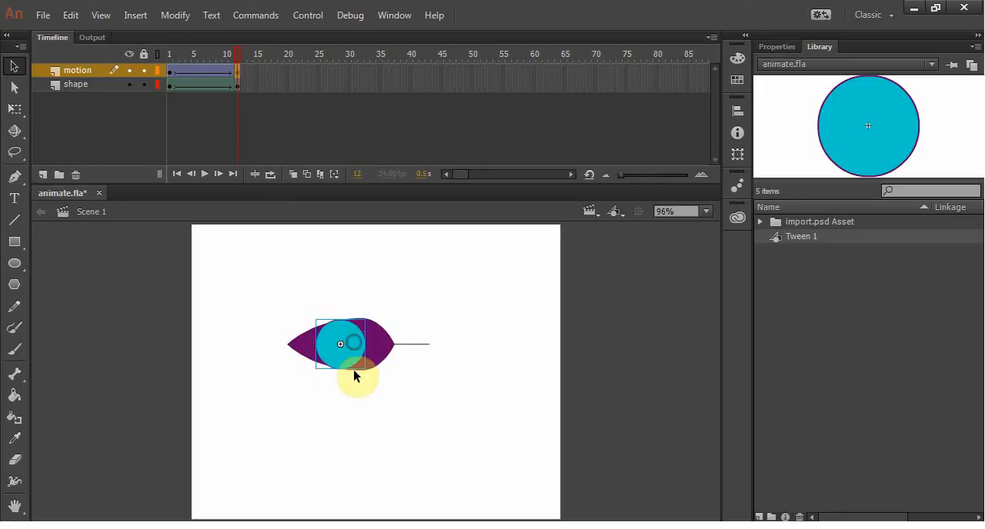
# Step: Play back the animation and scale the circle down to a little over half its size at frame 12 of the motion layer
pyautogui.moveTo(237, 56); pyautogui.dragTo(157, 62)
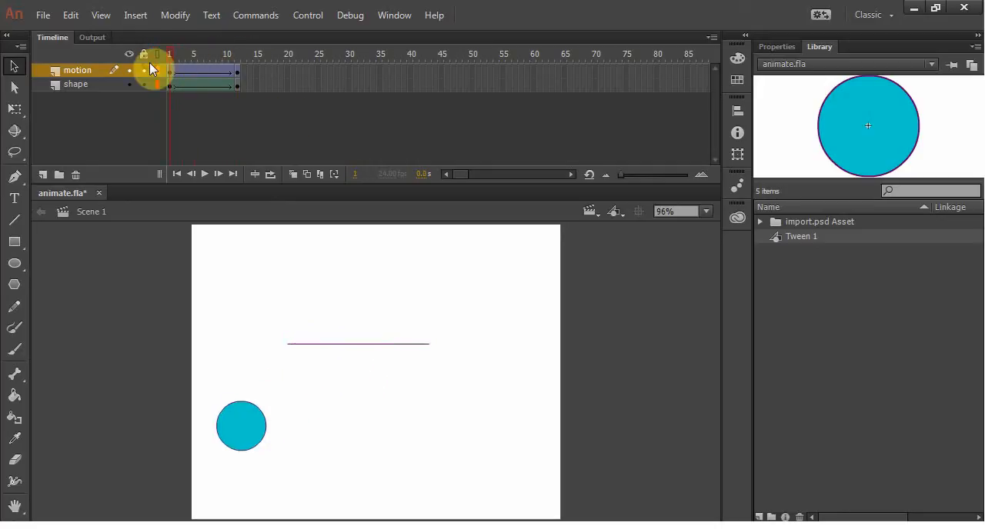
pyautogui.press('Return')
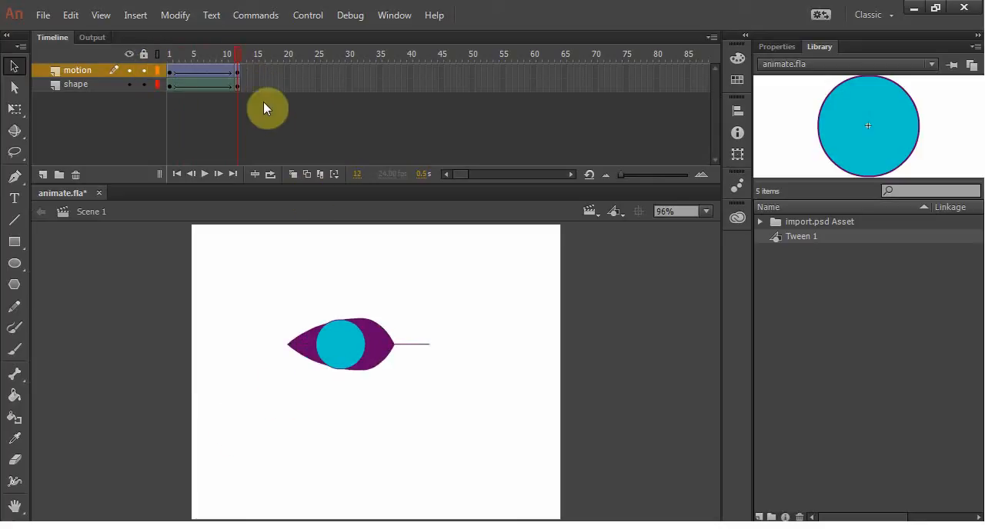
pyautogui.click(238, 73)
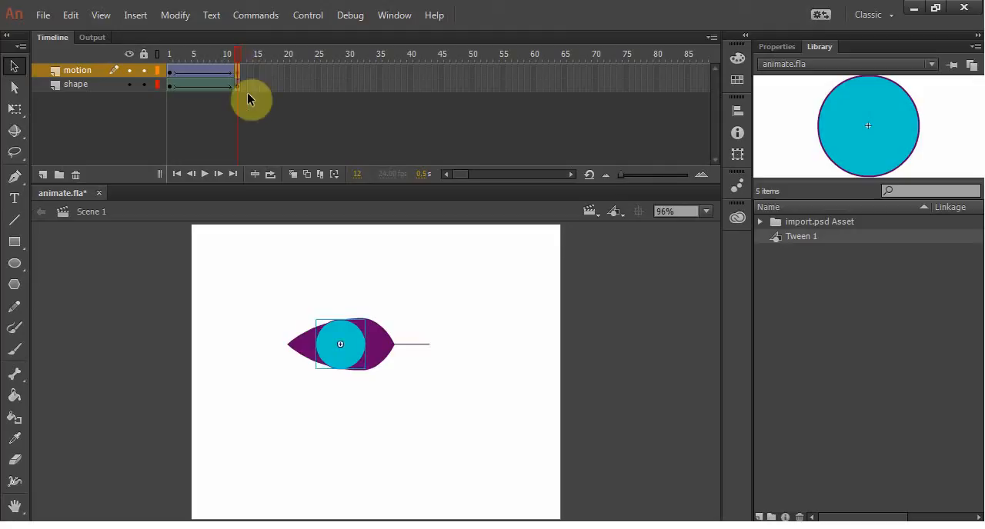
pyautogui.press('q')
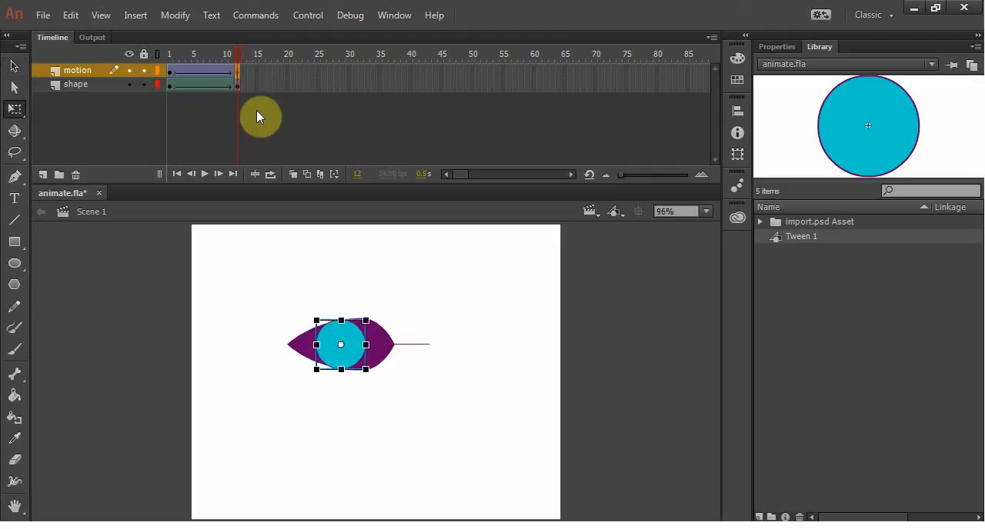
pyautogui.moveTo(365, 316); pyautogui.dragTo(355, 331)
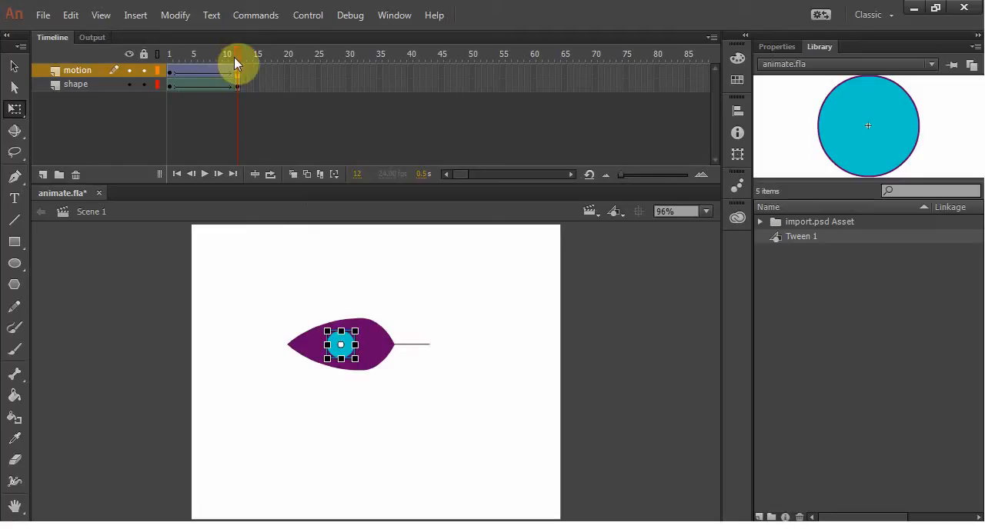
pyautogui.moveTo(238, 57)
pyautogui.mouseDown()
pyautogui.moveTo(166, 58)
pyautogui.moveTo(248, 60)
pyautogui.moveTo(147, 69)
pyautogui.moveTo(244, 69)
pyautogui.moveTo(129, 65)
pyautogui.moveTo(239, 68)
pyautogui.mouseUp()
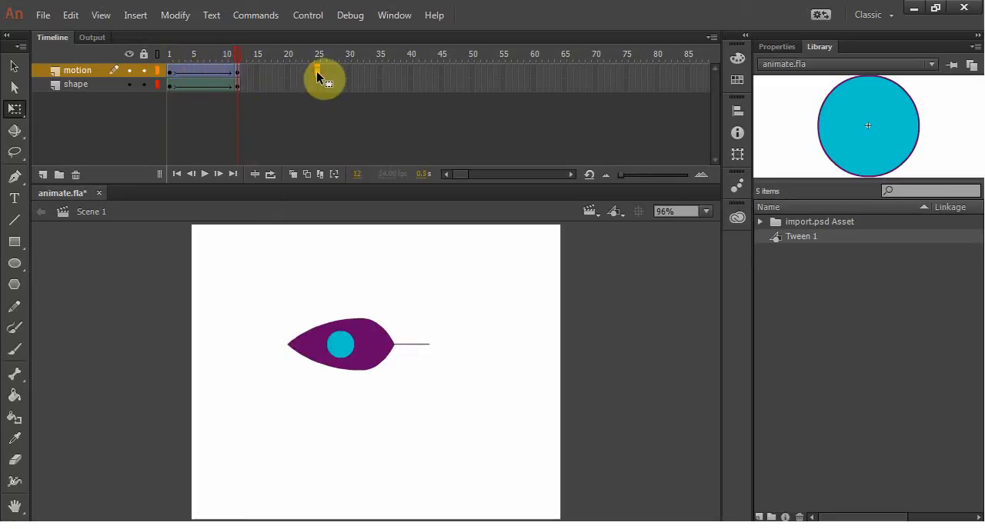
# Step: Insert a keyframe at frame 25 of the motion layer and move the circle to the upper-right area of the stage
pyautogui.press('F6')
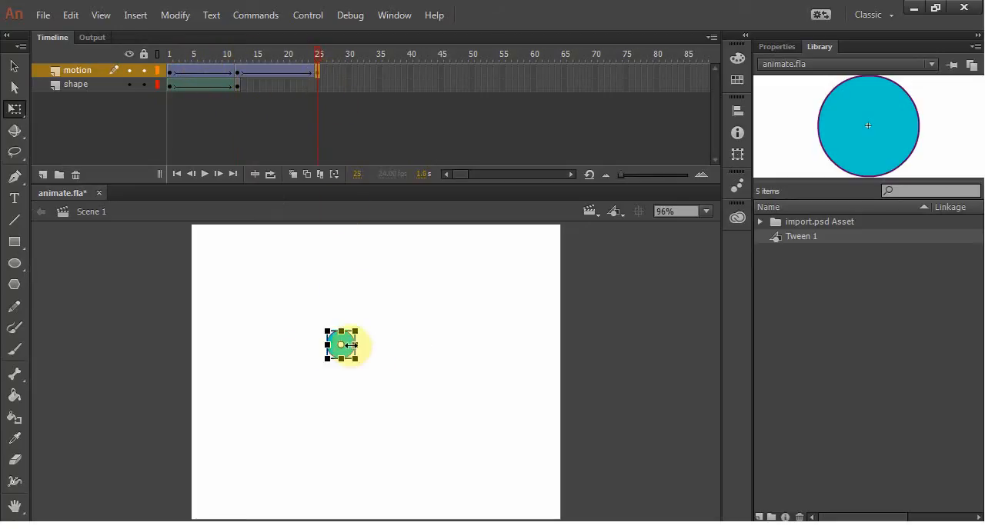
pyautogui.moveTo(350, 346); pyautogui.dragTo(483, 284)
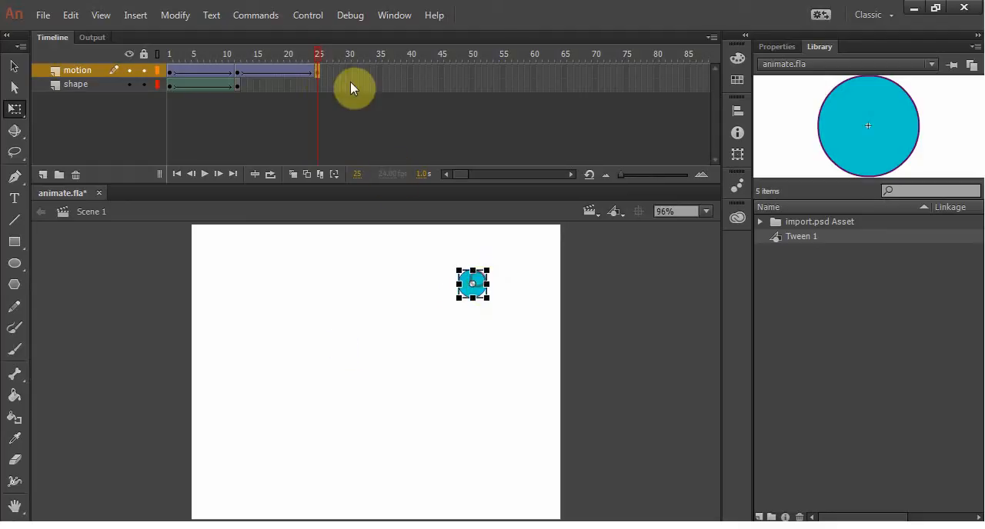
pyautogui.moveTo(315, 51)
pyautogui.mouseDown()
pyautogui.moveTo(155, 60)
pyautogui.moveTo(324, 57)
pyautogui.mouseUp()
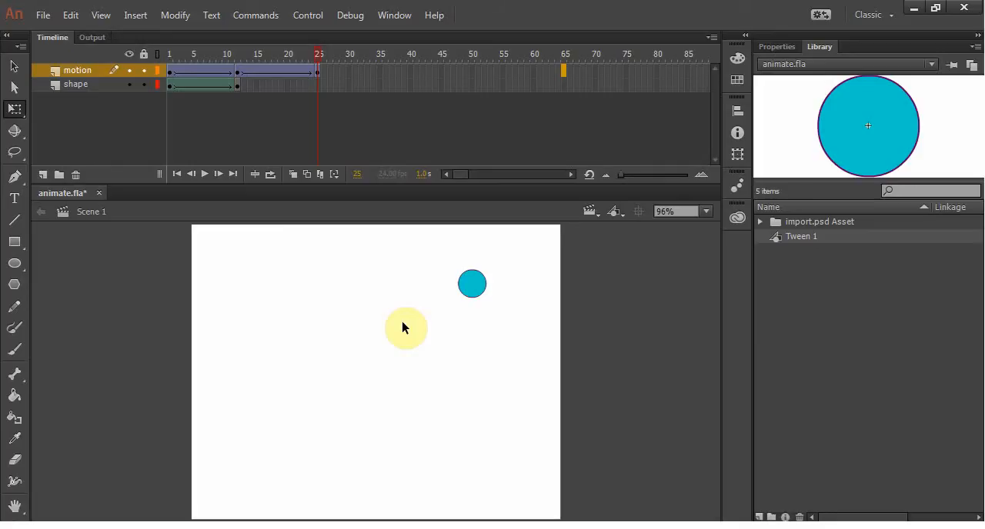
# Step: Save the document and review the motion layer's second tween from frame 12 to frame 25
pyautogui.hotkey('ctrl', 's')
pyautogui.click(237, 71)
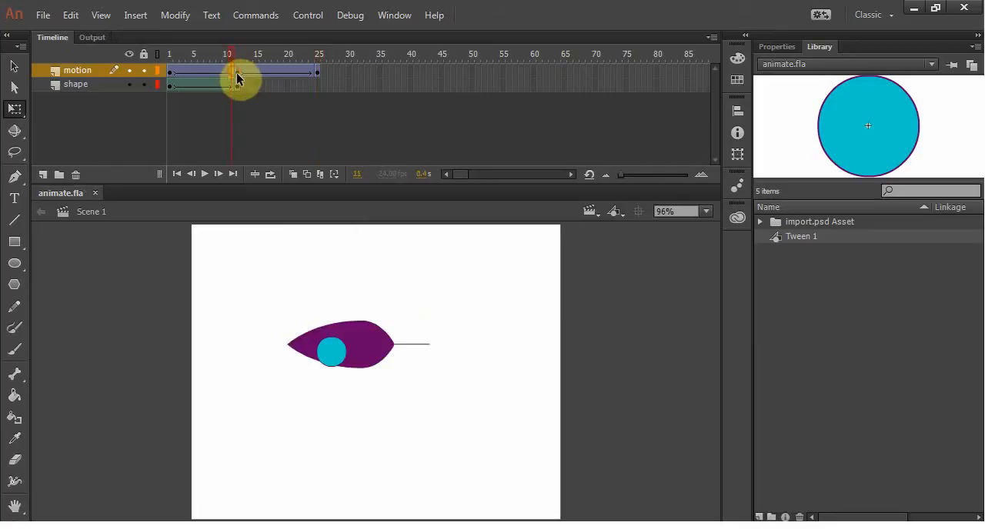
pyautogui.moveTo(239, 52); pyautogui.dragTo(344, 48)
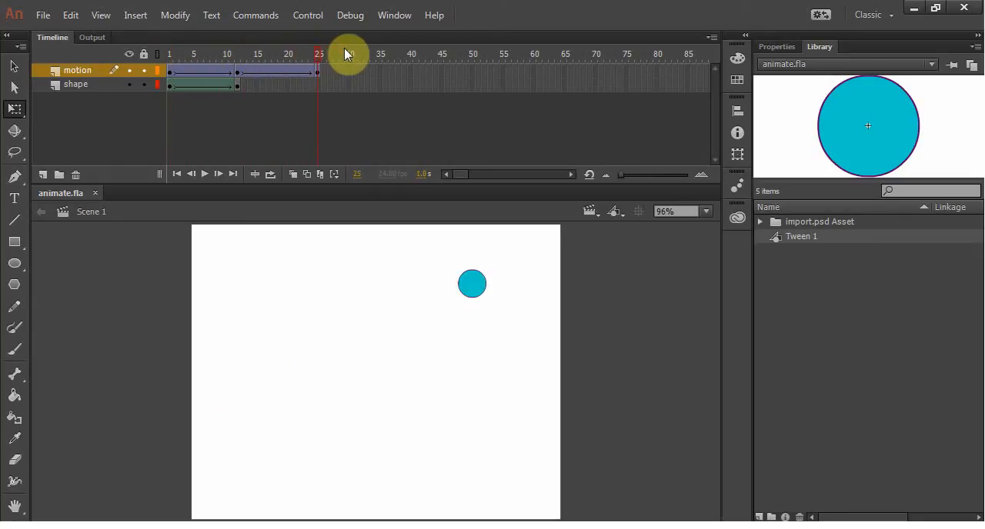
# Step: Add a layer above the motion layer and rename it as the new motion layer
pyautogui.click(43, 174)
pyautogui.click(83, 68)
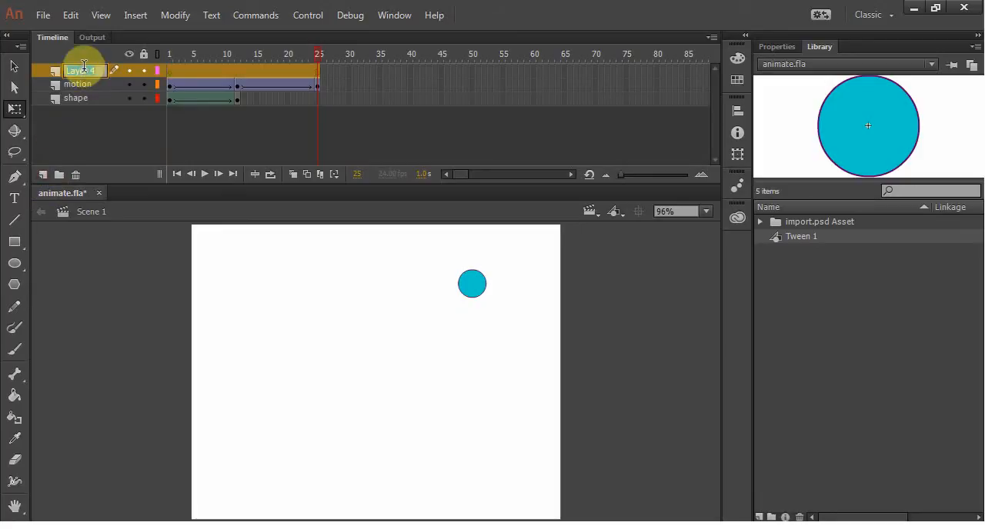
pyautogui.write('new mot...')
pyautogui.click(67, 144)
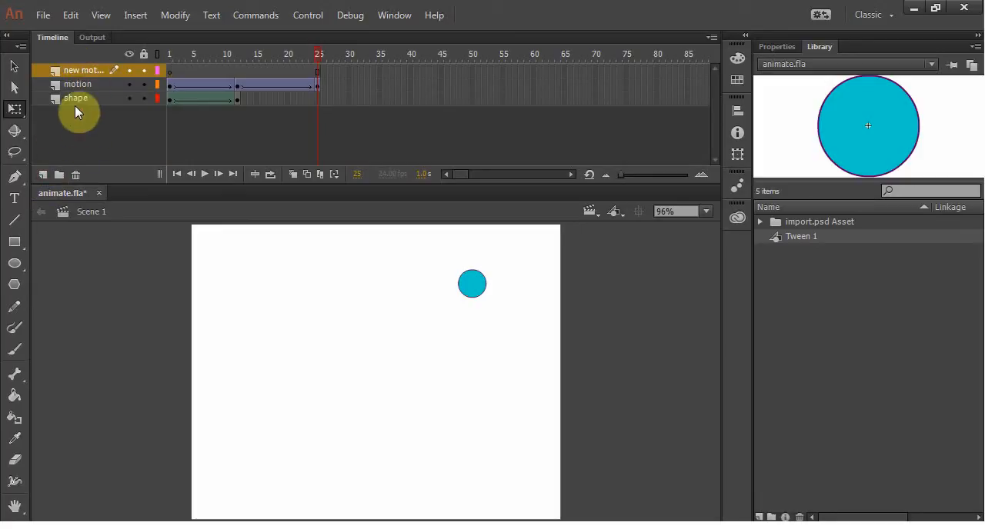
# Step: Draw a pentagon with the PolyStar tool on frame 1 of the new layer, below the line's right end
pyautogui.click(170, 70)
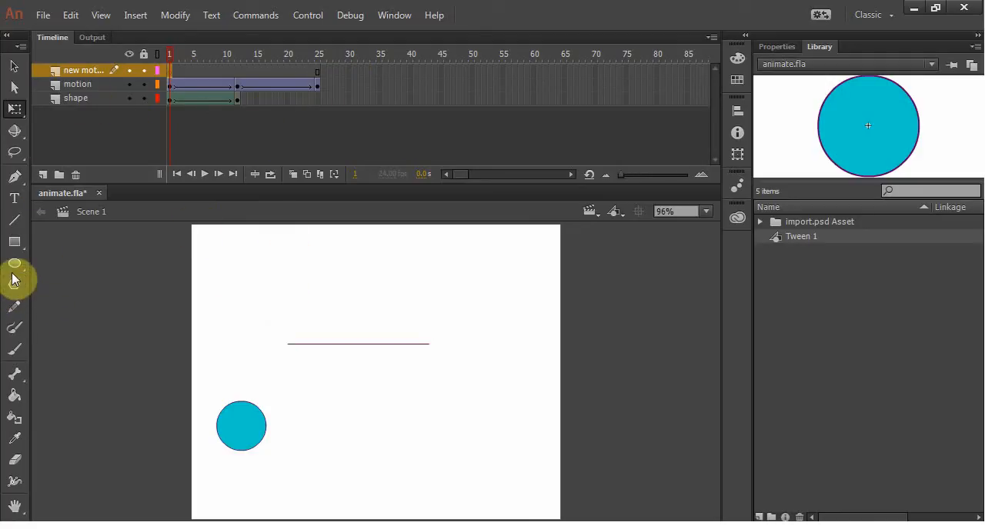
pyautogui.click(15, 245)
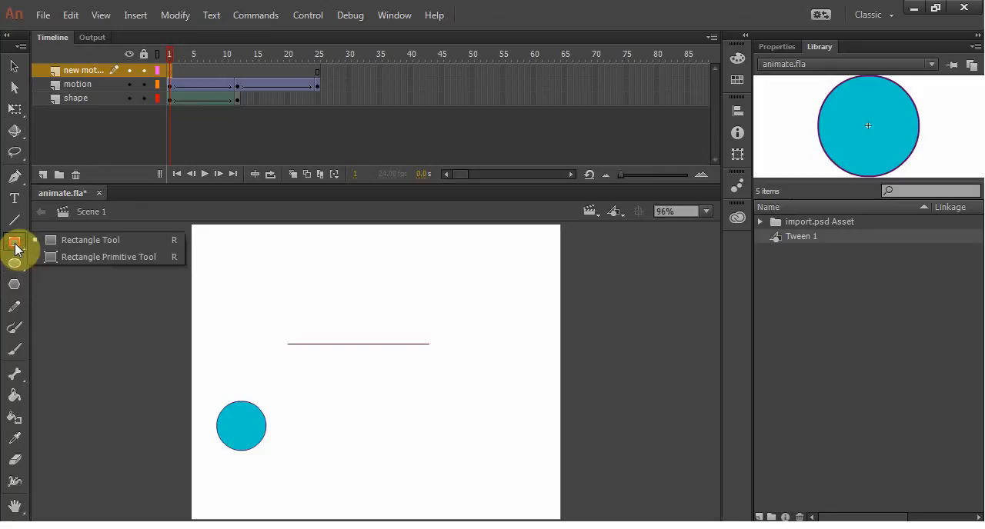
pyautogui.click(19, 287)
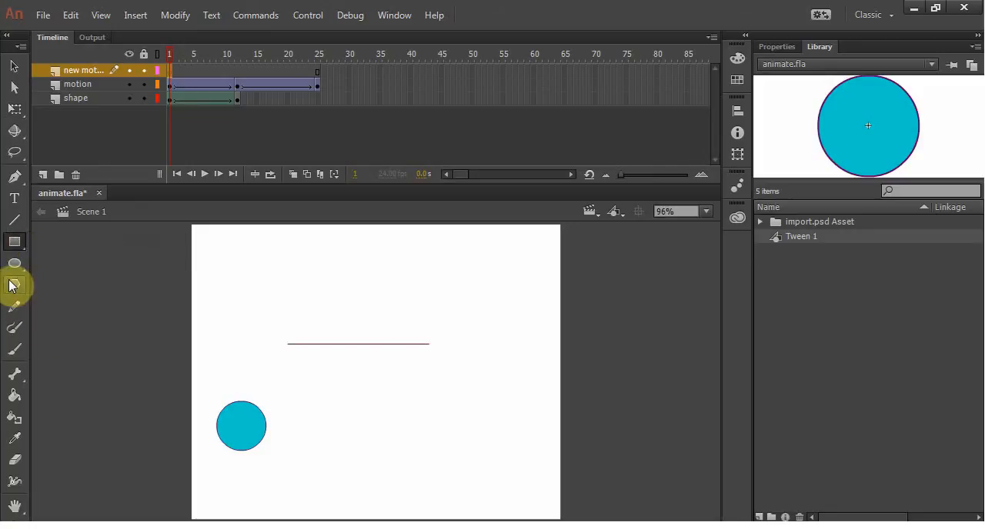
pyautogui.click(14, 284)
pyautogui.moveTo(415, 411); pyautogui.dragTo(453, 440)
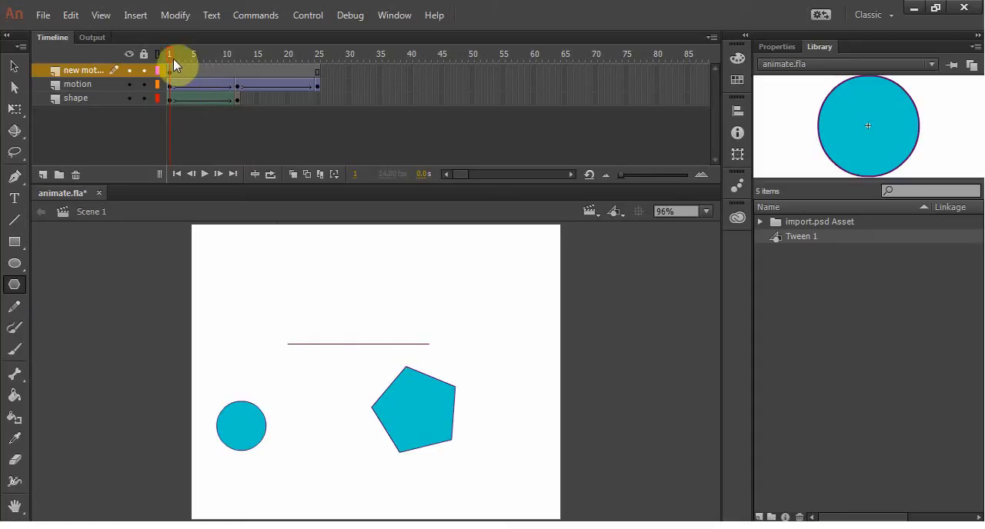
# Step: Create a motion tween on the new layer's frames, accepting the conversion of the pentagon to a symbol
pyautogui.moveTo(173, 59)
pyautogui.mouseDown()
pyautogui.moveTo(273, 55)
pyautogui.moveTo(169, 55)
pyautogui.mouseUp()
pyautogui.rightClick(212, 70)
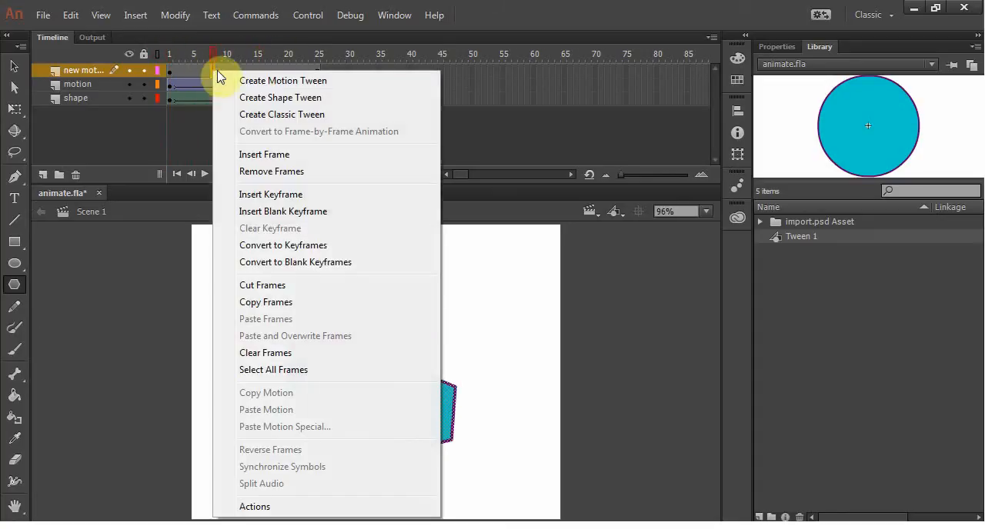
pyautogui.click(289, 83)
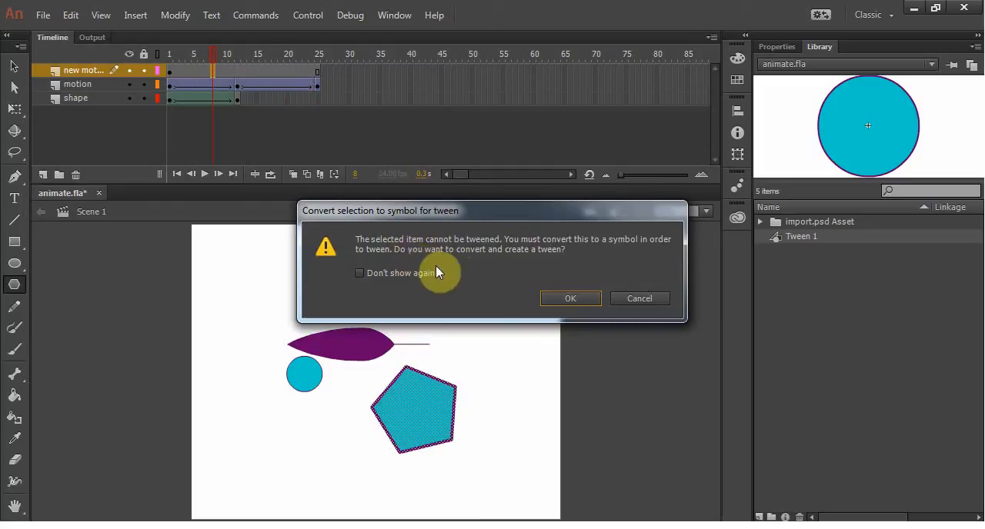
pyautogui.click(571, 299)
# Step: Compare the Symbol 1 and Tween 1 symbols in the library and the motion tween and classic tween spans in the timeline
pyautogui.click(799, 252)
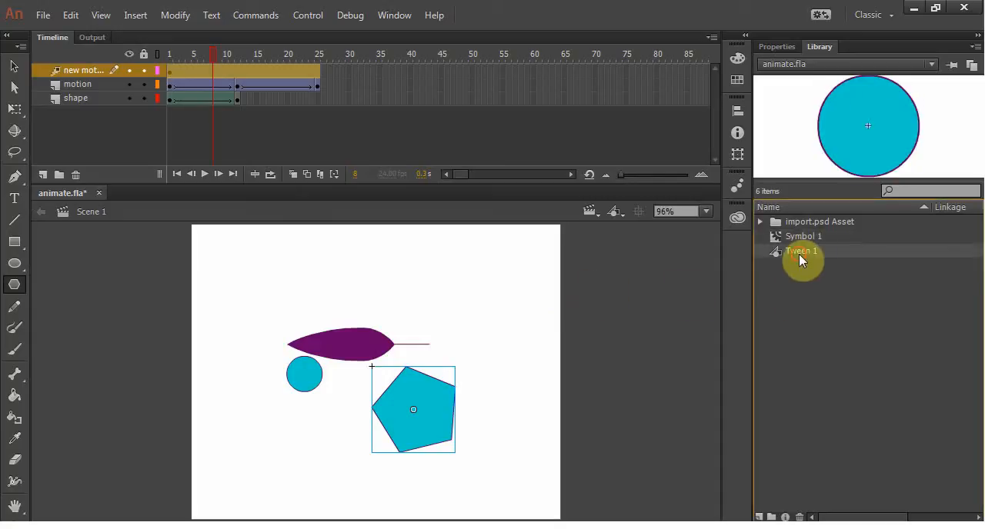
pyautogui.click(800, 238)
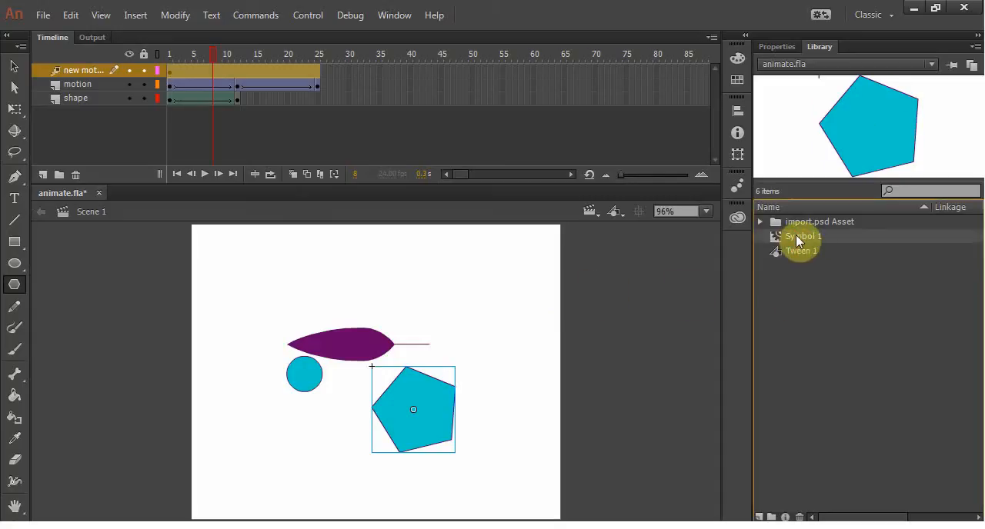
pyautogui.click(793, 257)
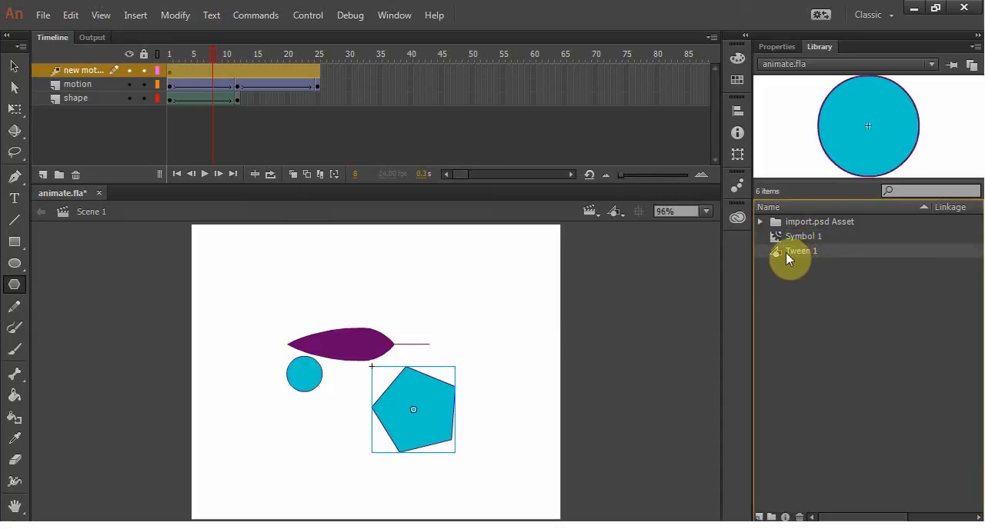
pyautogui.click(794, 240)
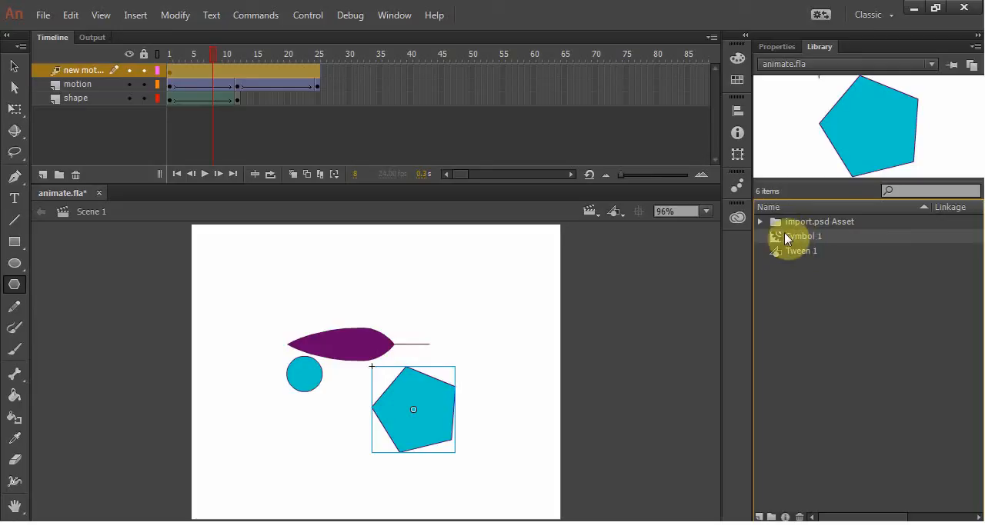
pyautogui.moveTo(214, 48); pyautogui.dragTo(163, 46)
pyautogui.click(186, 74)
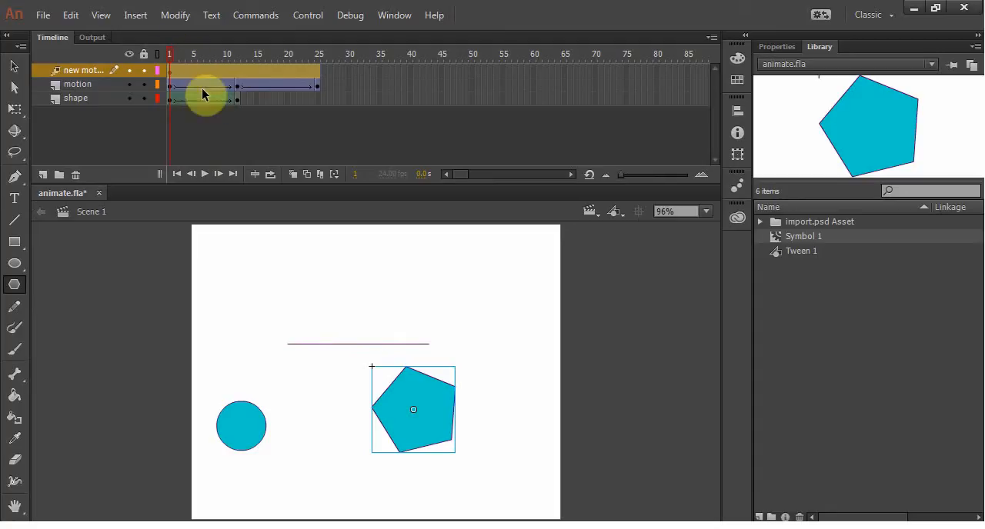
pyautogui.click(213, 85)
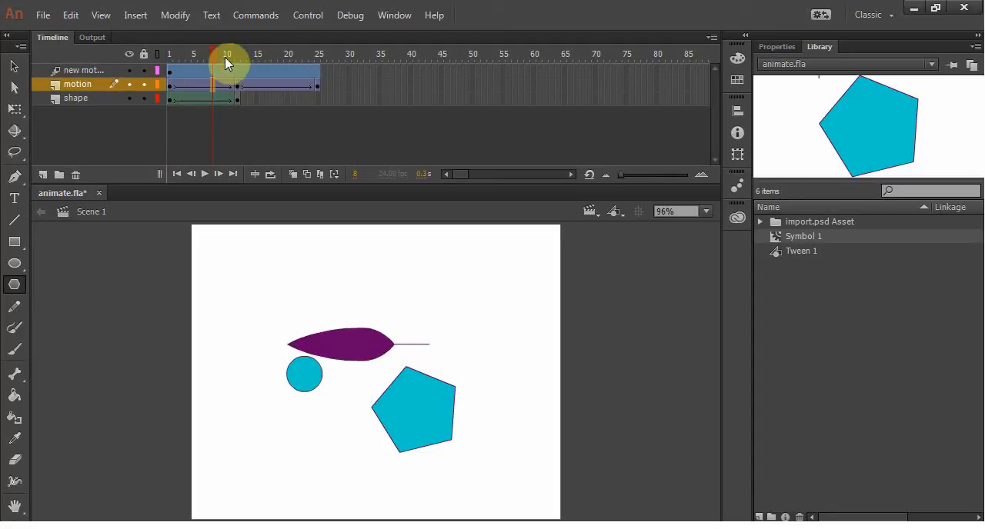
pyautogui.moveTo(198, 52)
pyautogui.mouseDown()
pyautogui.moveTo(169, 50)
pyautogui.moveTo(211, 57)
pyautogui.mouseUp()
# Step: Move the pentagon to the stage's upper right at frame 8 and to its upper left at frame 15
pyautogui.click(17, 67)
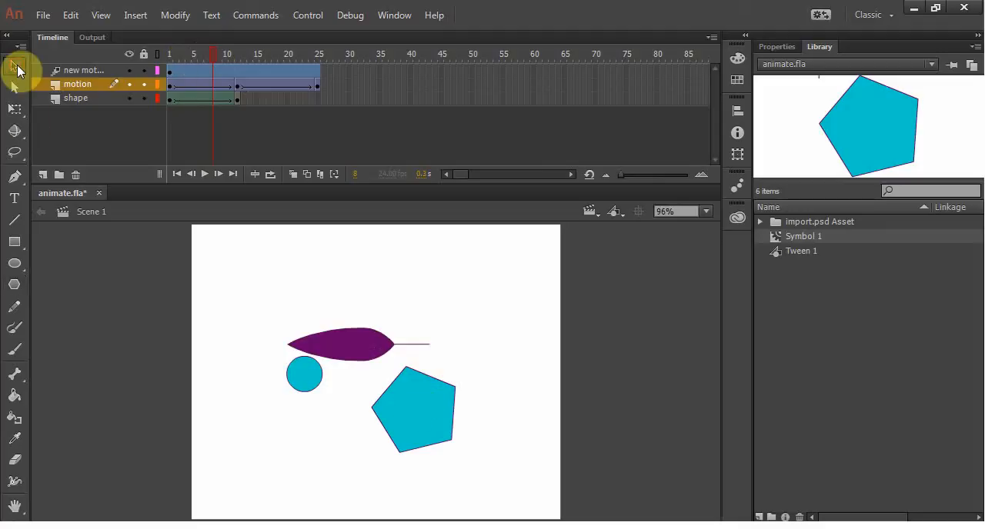
pyautogui.click(433, 400)
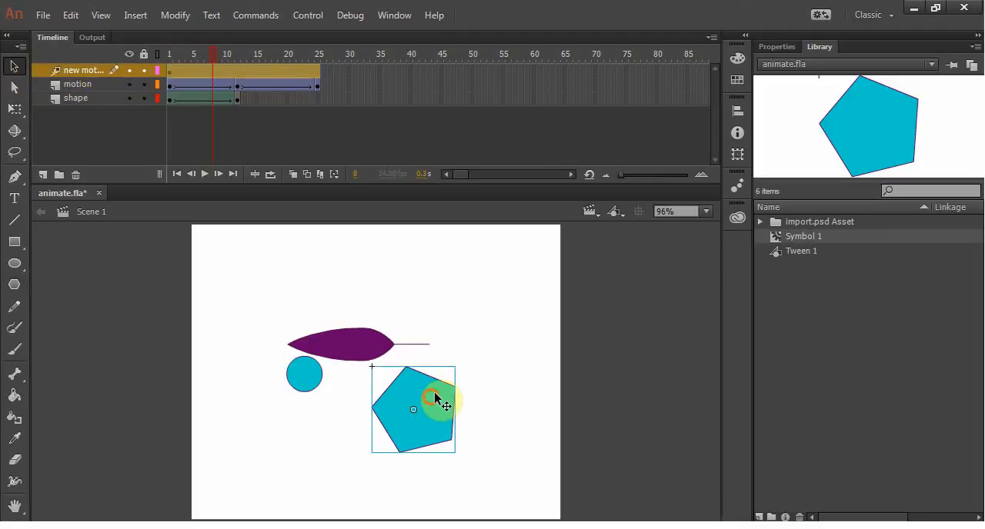
pyautogui.moveTo(434, 397); pyautogui.dragTo(506, 279)
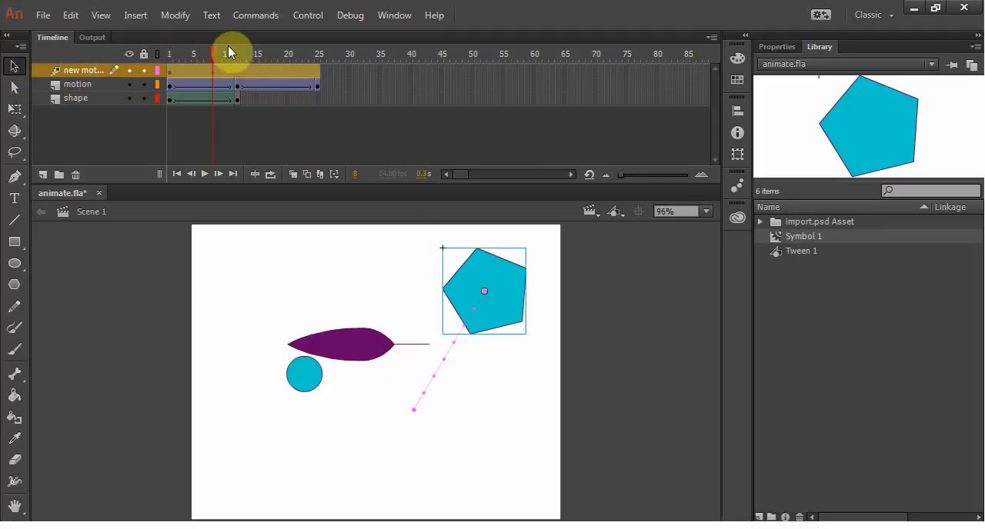
pyautogui.moveTo(215, 55); pyautogui.dragTo(259, 55)
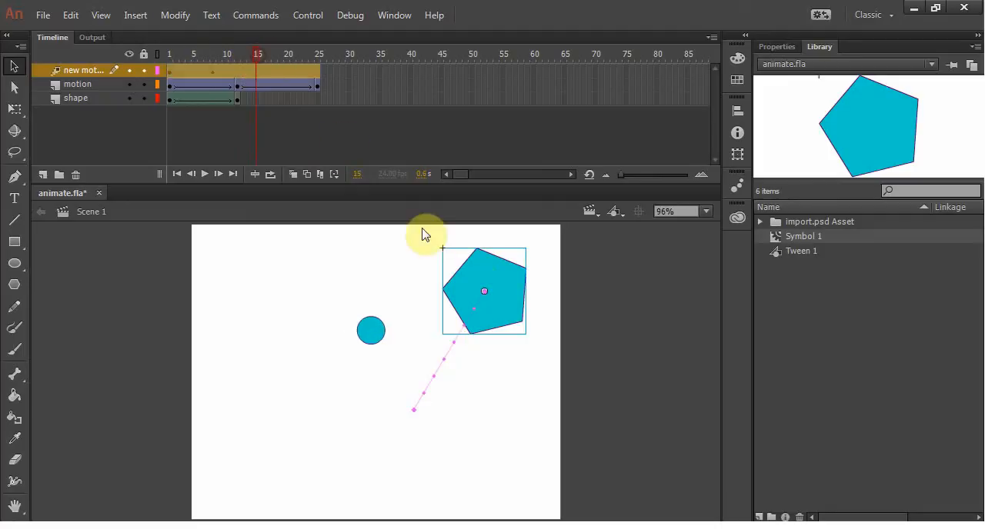
pyautogui.moveTo(472, 273); pyautogui.dragTo(264, 261)
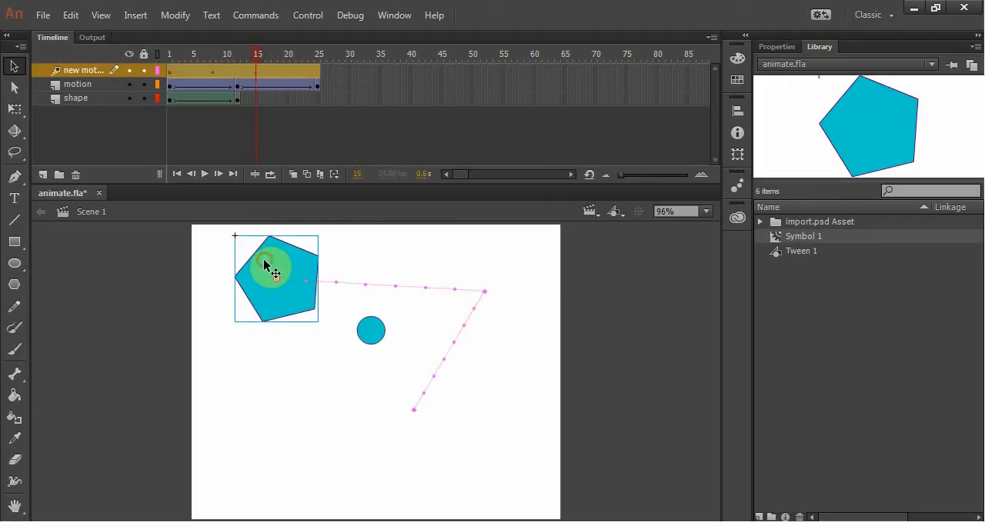
# Step: Move the pentagon to the stage's lower left at frame 21 and its lower right at frame 25, and return to frame 1
pyautogui.moveTo(256, 55); pyautogui.dragTo(295, 53)
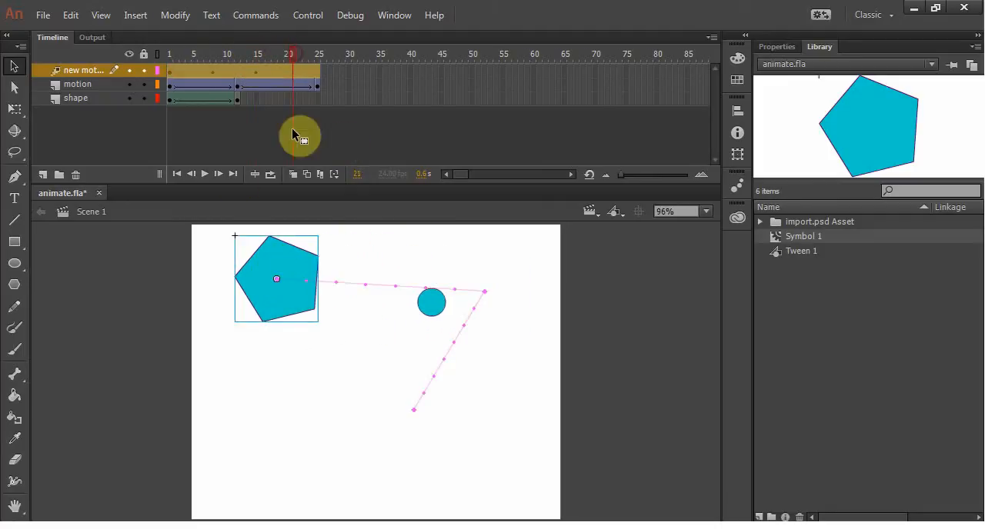
pyautogui.moveTo(261, 300); pyautogui.dragTo(247, 477)
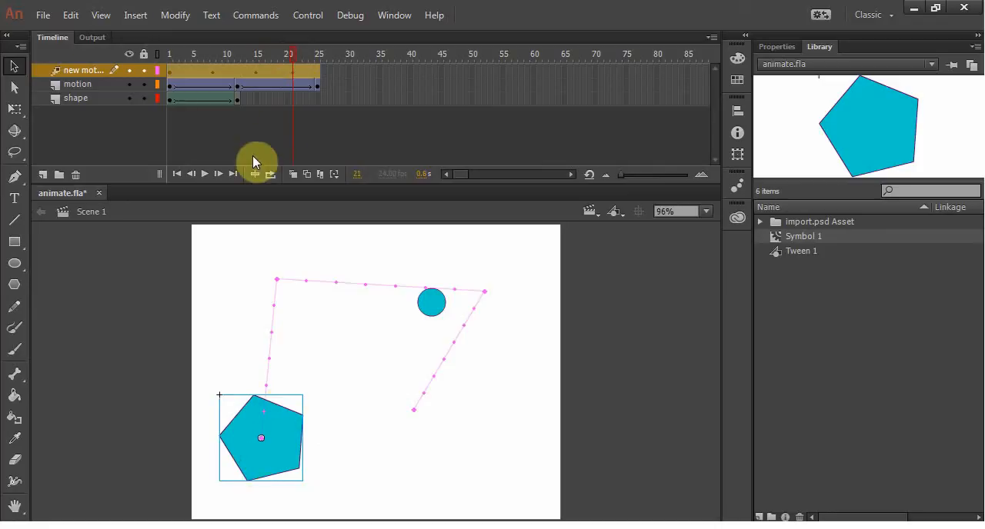
pyautogui.moveTo(295, 57); pyautogui.dragTo(318, 54)
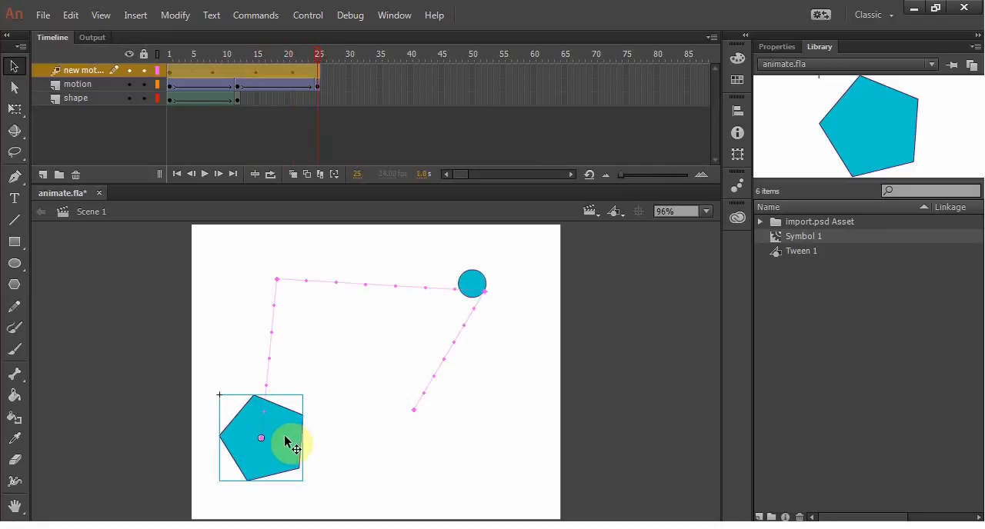
pyautogui.moveTo(290, 442); pyautogui.dragTo(482, 444)
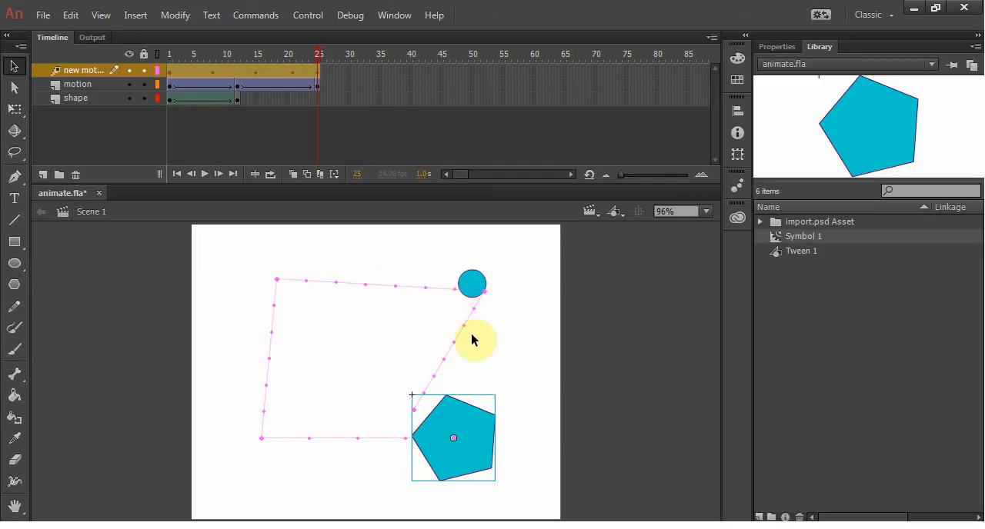
pyautogui.moveTo(317, 54); pyautogui.dragTo(161, 53)
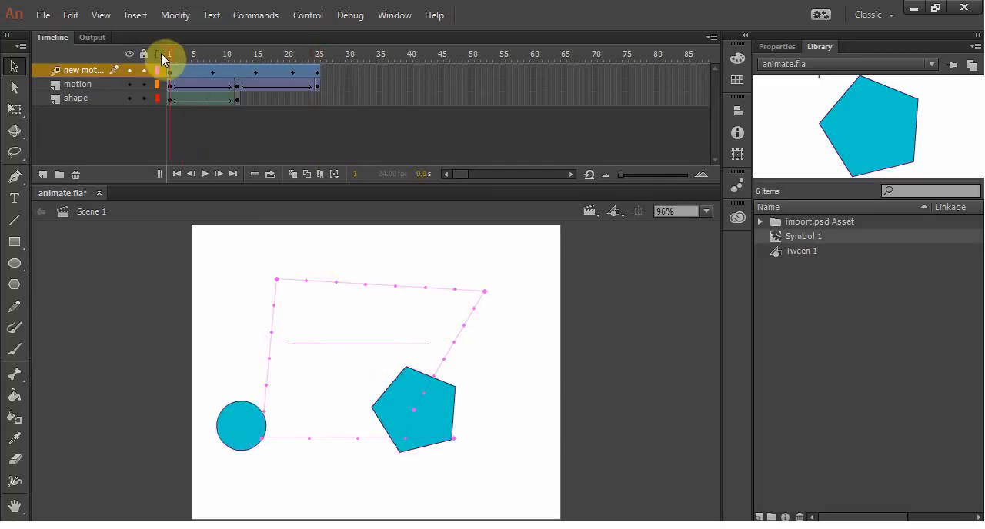
# Step: Play the animation of all three layers and scrub back through the timeline to frame 5
pyautogui.press('Return')
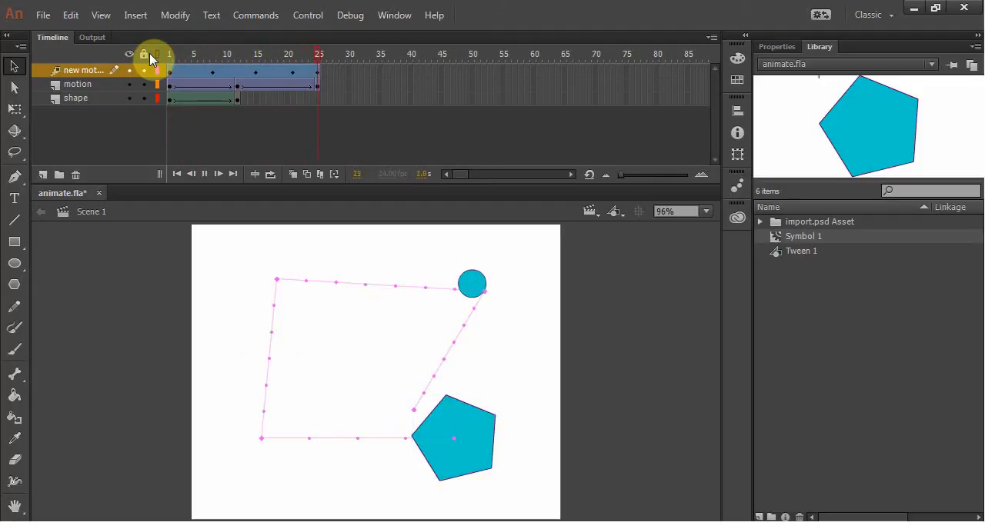
pyautogui.click(206, 53)
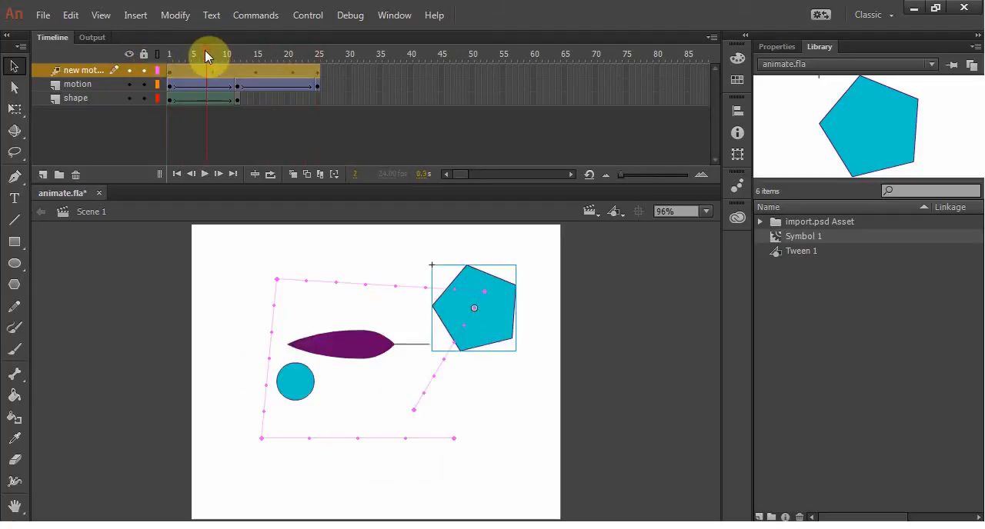
pyautogui.moveTo(212, 53); pyautogui.dragTo(193, 54)
# Step: Insert frames inside the motion layer's first classic tween until its middle keyframe sits at frame 21
pyautogui.click(195, 87)
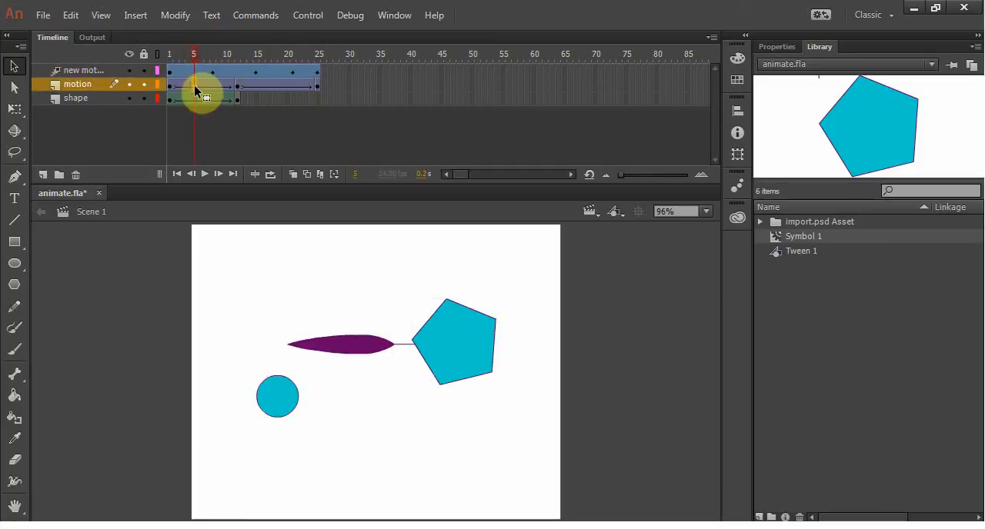
pyautogui.click(188, 87)
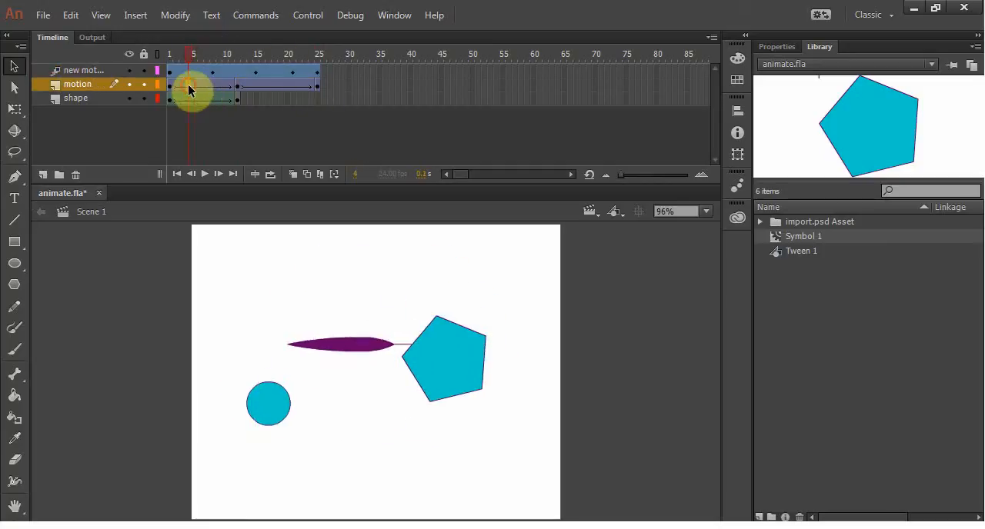
pyautogui.click(212, 86)
pyautogui.press('F5')
pyautogui.press('F5')
pyautogui.press('F5')
pyautogui.press('F5')
pyautogui.press('F5')
pyautogui.press('F5')
pyautogui.press('F5')
pyautogui.press('F5')
pyautogui.press('F5')
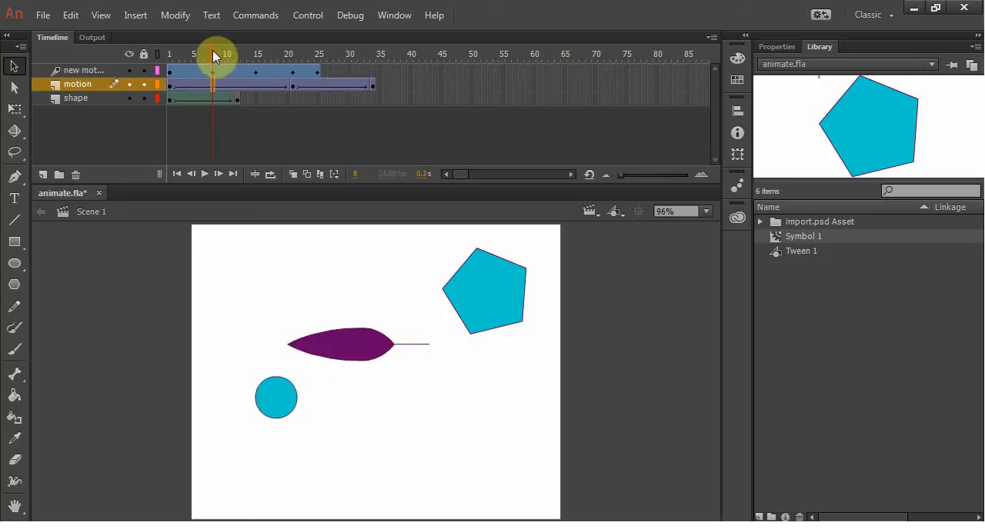
# Step: Insert frames inside the shape layer's tween until it ends at frame 21, and scrub to frame 11 to check it
pyautogui.click(200, 100)
pyautogui.press('F5')
pyautogui.press('F5')
pyautogui.press('F5')
pyautogui.press('F5')
pyautogui.press('F5')
pyautogui.press('F5')
pyautogui.press('F5')
pyautogui.press('F5')
pyautogui.press('F5')
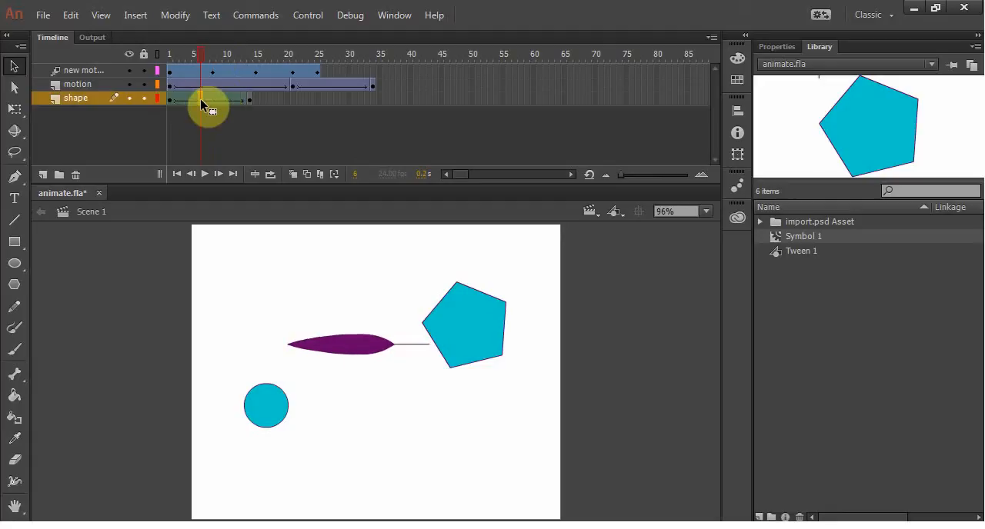
pyautogui.click(200, 51)
pyautogui.moveTo(201, 46); pyautogui.dragTo(233, 56)
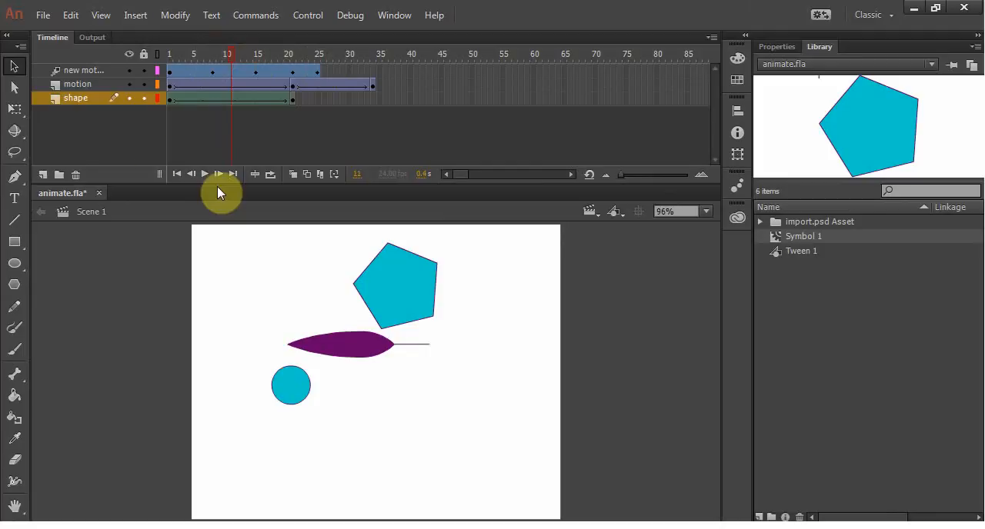
# Step: Insert frames on all three layers at once, starting from frame 10, until the shape tween ends at frame 38
pyautogui.click(225, 51)
pyautogui.moveTo(225, 50); pyautogui.dragTo(226, 49)
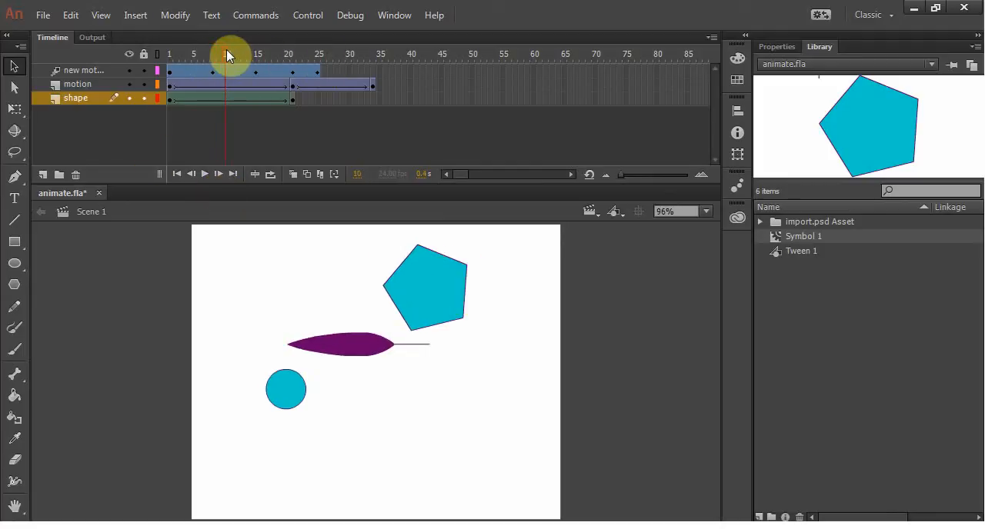
pyautogui.press('F5')
pyautogui.press('F5')
pyautogui.press('F5')
pyautogui.press('F5')
pyautogui.press('F5')
pyautogui.press('F5')
pyautogui.press('F5')
pyautogui.press('F5')
pyautogui.press('F5')
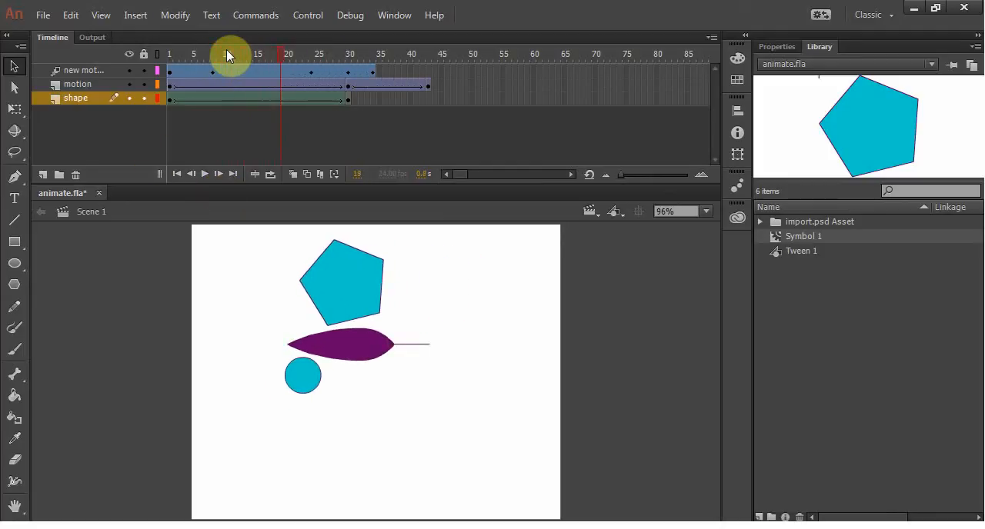
pyautogui.press('F5')
pyautogui.press('F5')
pyautogui.press('F5')
pyautogui.press('F5')
pyautogui.press('F5')
pyautogui.press('F5')
pyautogui.press('F5')
pyautogui.press('F5')
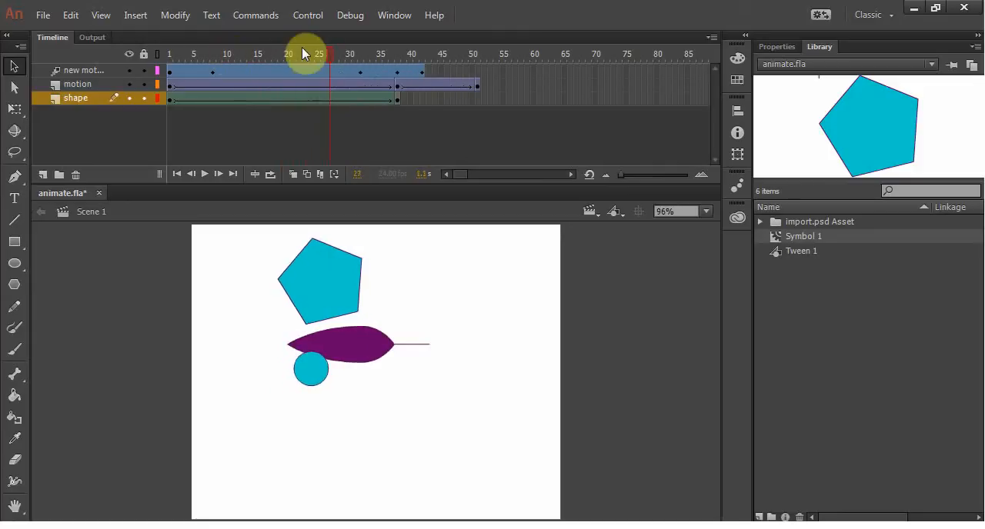
# Step: Scrub through the tweens and insert frames on all layers from frame 20 until the shape tween ends at frame 42
pyautogui.moveTo(327, 53); pyautogui.dragTo(211, 42)
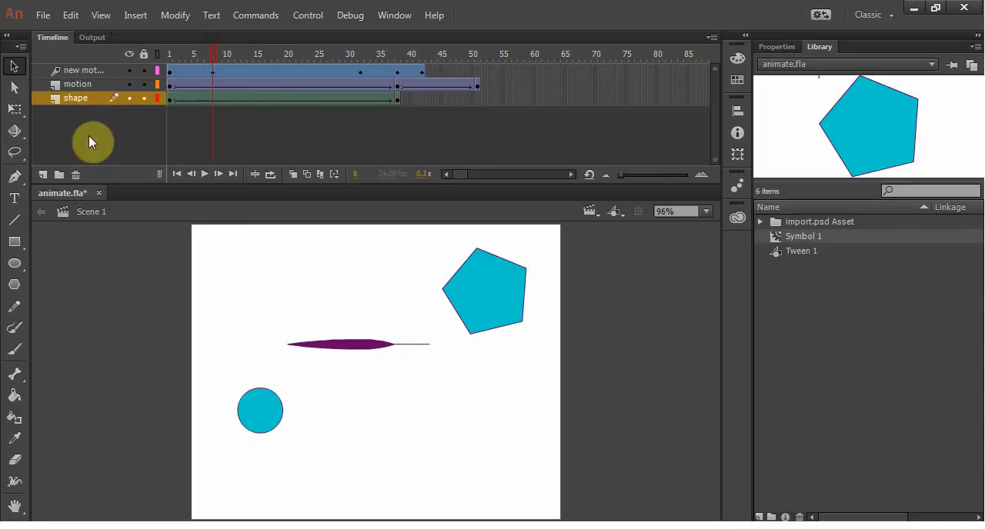
pyautogui.moveTo(210, 52); pyautogui.dragTo(284, 51)
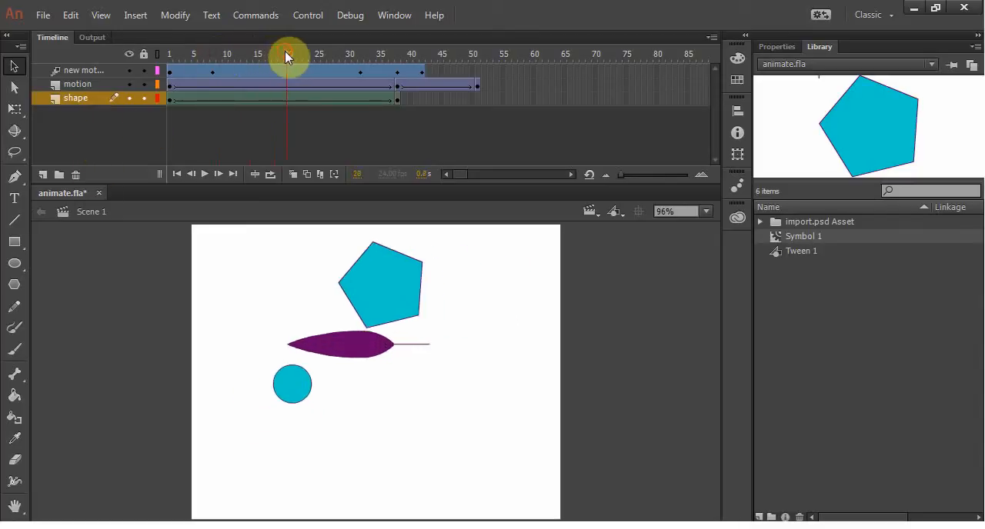
pyautogui.press('F5')
pyautogui.press('F5')
pyautogui.press('F5')
pyautogui.press('F5')
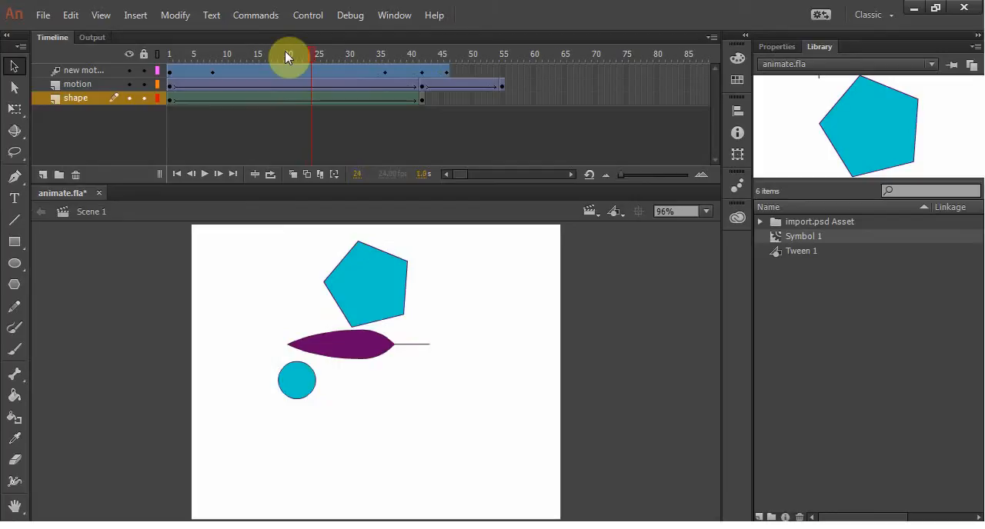
# Step: Remove frames from all three layers at frame 24 until the shape tween ends at frame 31
pyautogui.hotkey('shift', 'F5')
pyautogui.hotkey('shift', 'F5')
pyautogui.hotkey('shift', 'F5')
pyautogui.hotkey('shift', 'F5')
pyautogui.hotkey('shift', 'F5')
pyautogui.hotkey('shift', 'F5')
pyautogui.hotkey('shift', 'F5')
pyautogui.hotkey('shift', 'F5')
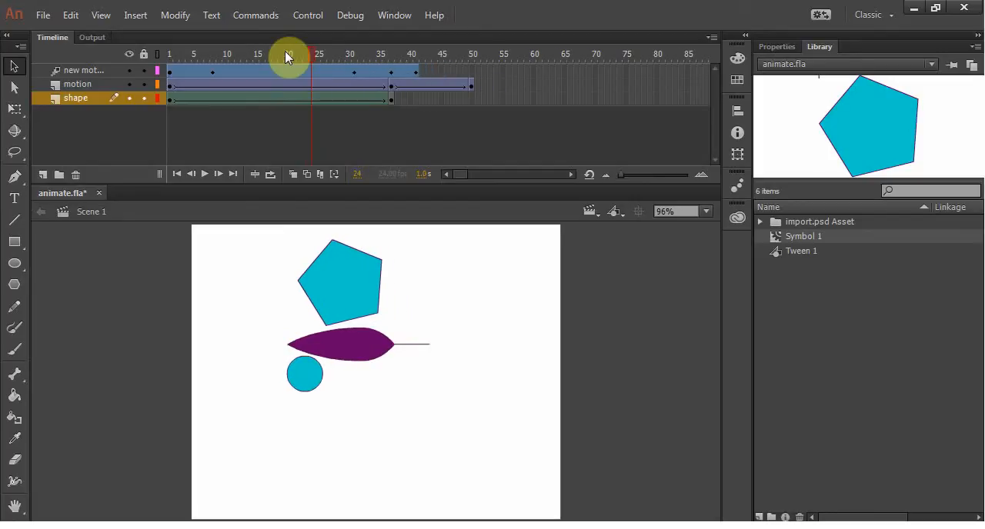
pyautogui.hotkey('shift', 'F5')
pyautogui.hotkey('shift', 'F5')
pyautogui.hotkey('shift', 'F5')
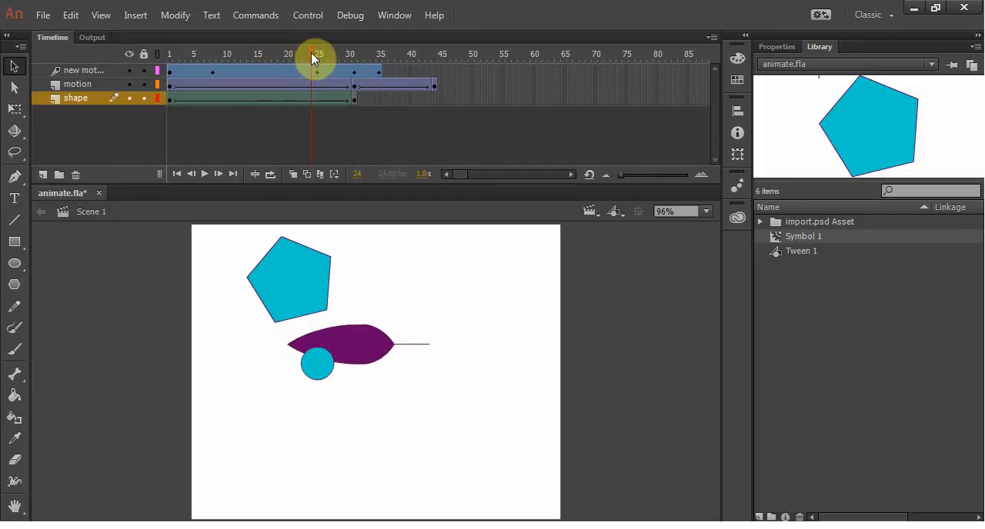
# Step: Insert frames only in the pentagon's motion tween at frame 18 until its span ends at frame 44, and return to frame 1
pyautogui.moveTo(311, 54); pyautogui.dragTo(274, 69)
pyautogui.click(274, 68)
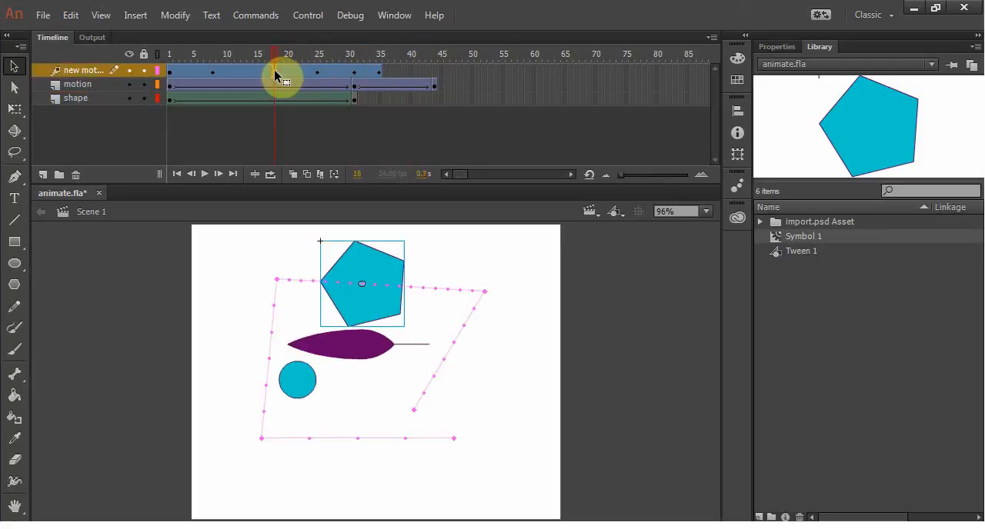
pyautogui.press('F5')
pyautogui.press('F5')
pyautogui.press('F5')
pyautogui.press('F5')
pyautogui.press('F5')
pyautogui.press('F5')
pyautogui.press('F5')
pyautogui.press('F5')
pyautogui.press('F5')
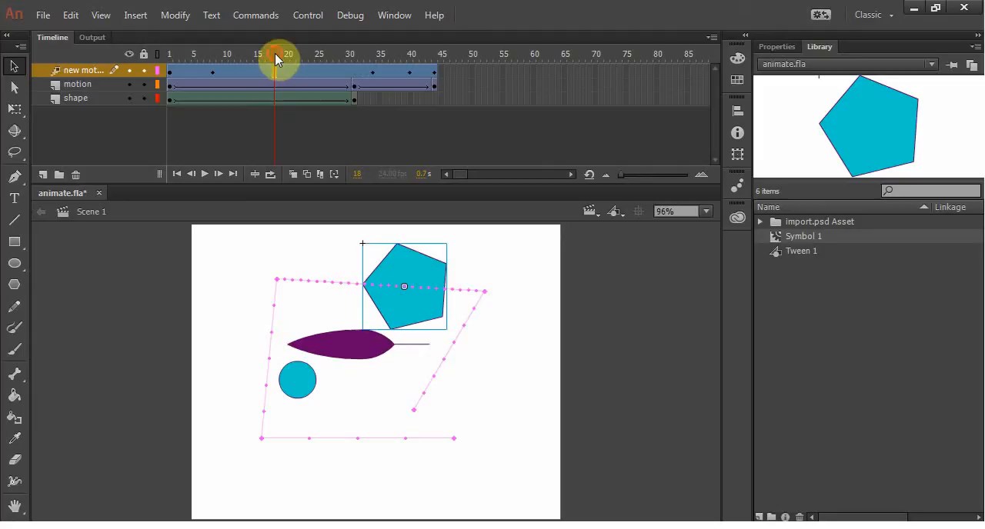
pyautogui.moveTo(275, 53); pyautogui.dragTo(172, 63)
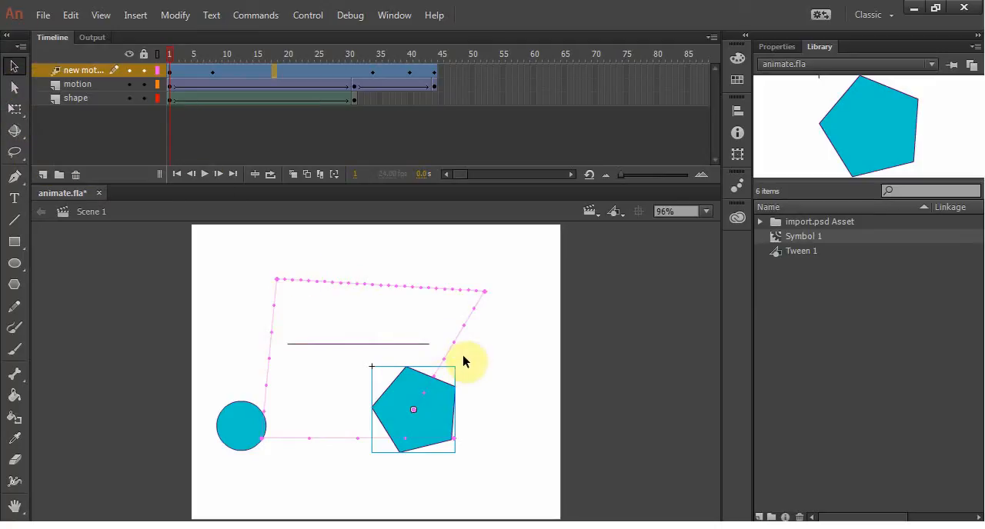
# Step: Bend the pentagon path's first segment outward to the right, and at frame 25 bend its upper segment downward into a curve
pyautogui.moveTo(456, 349); pyautogui.dragTo(516, 377)
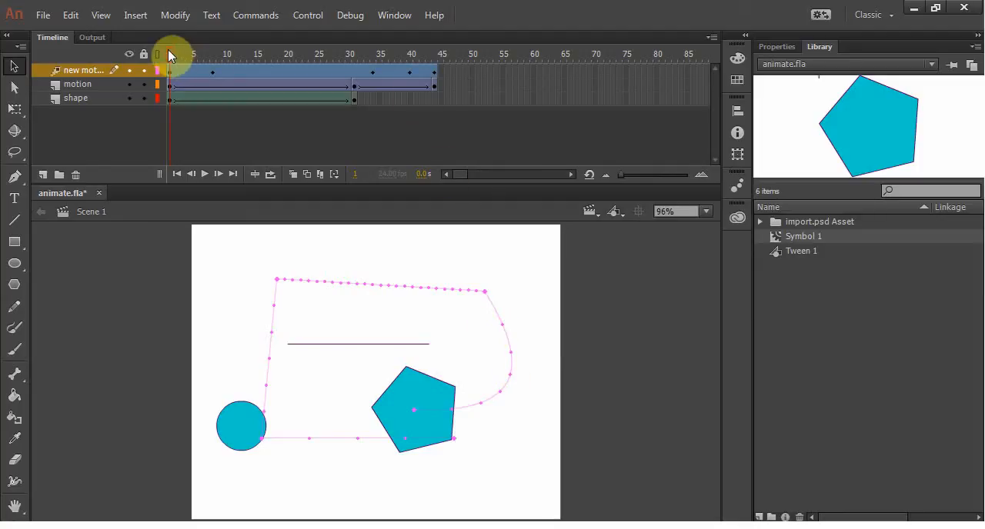
pyautogui.moveTo(170, 50); pyautogui.dragTo(320, 65)
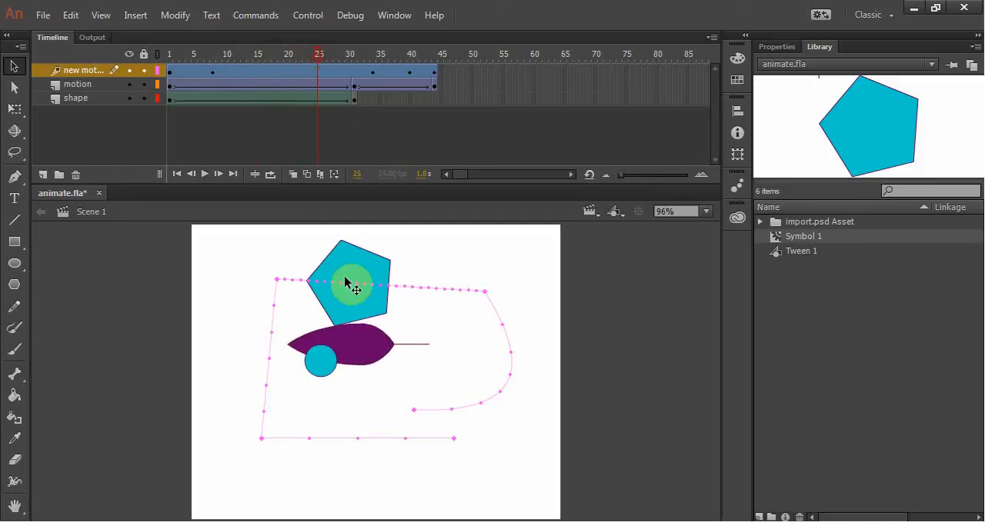
pyautogui.moveTo(341, 287); pyautogui.dragTo(339, 332)
pyautogui.moveTo(423, 323); pyautogui.dragTo(433, 344)
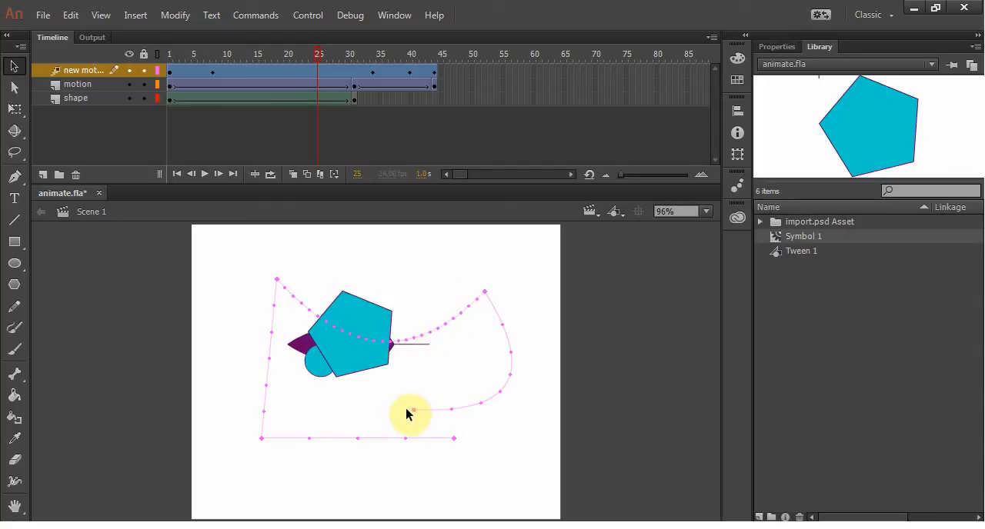
# Step: Try shifting the motion path's start point to the left, move it back near its original place, and return to frame 1
pyautogui.moveTo(412, 413); pyautogui.dragTo(308, 410)
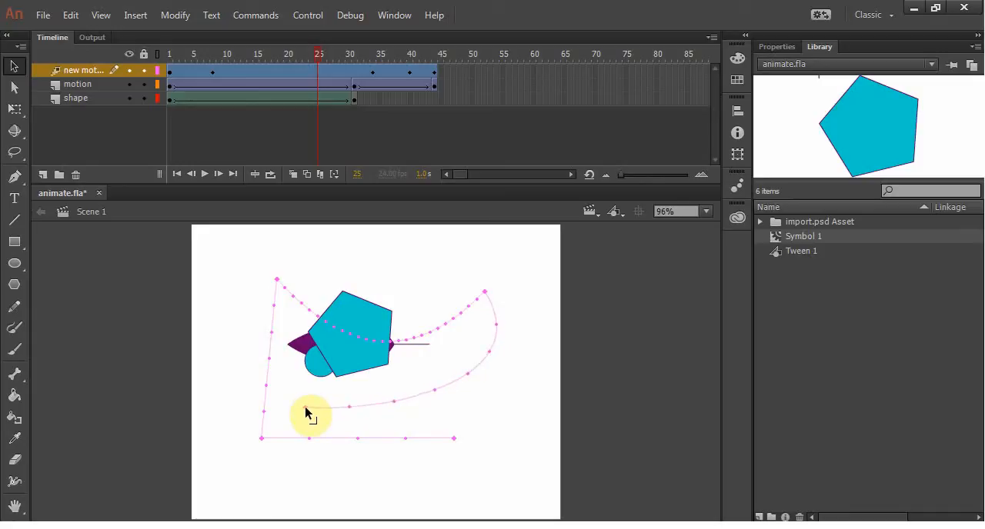
pyautogui.moveTo(306, 412); pyautogui.dragTo(416, 418)
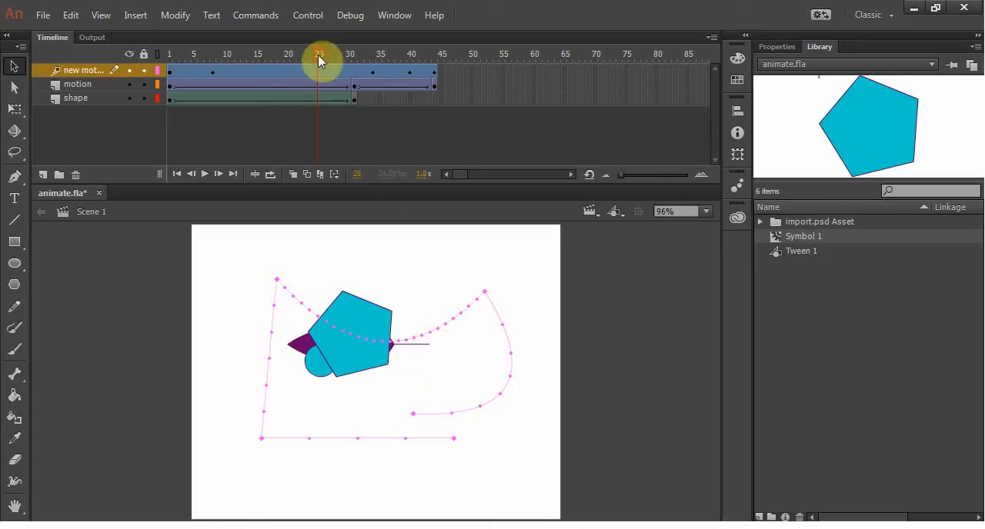
pyautogui.moveTo(318, 54); pyautogui.dragTo(102, 72)
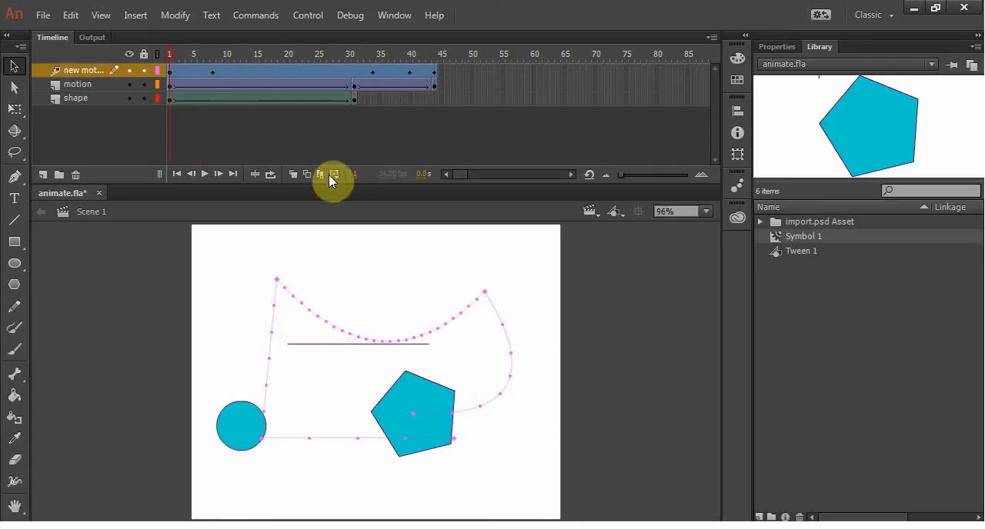
# Step: Use the Subselection tool to reshape the path's upper-right point with its curve handles, giving both adjoining segments an S-shaped bend
pyautogui.click(13, 90)
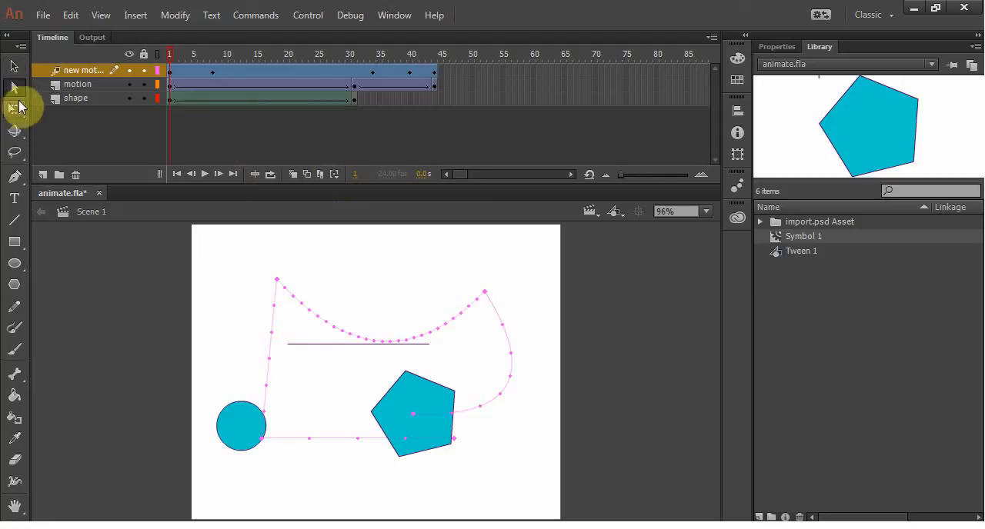
pyautogui.click(274, 333)
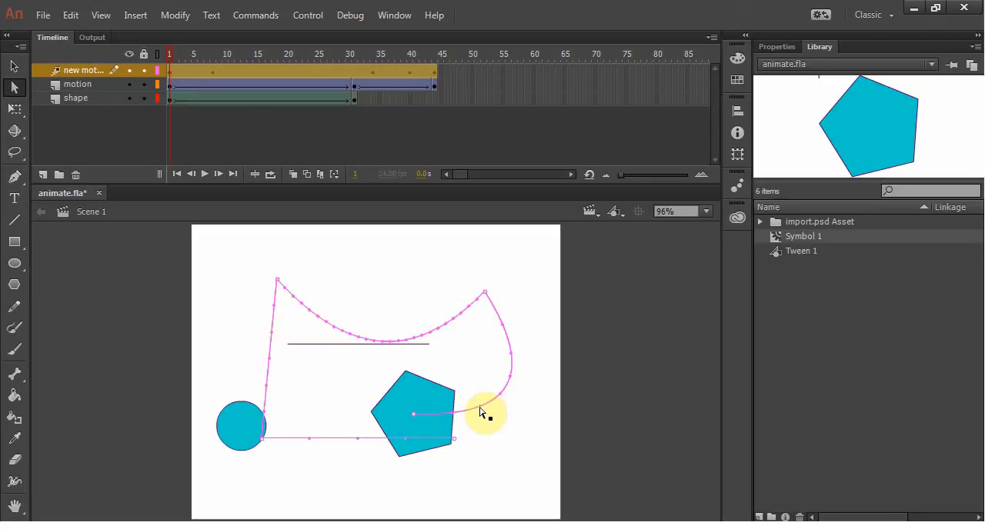
pyautogui.click(454, 339)
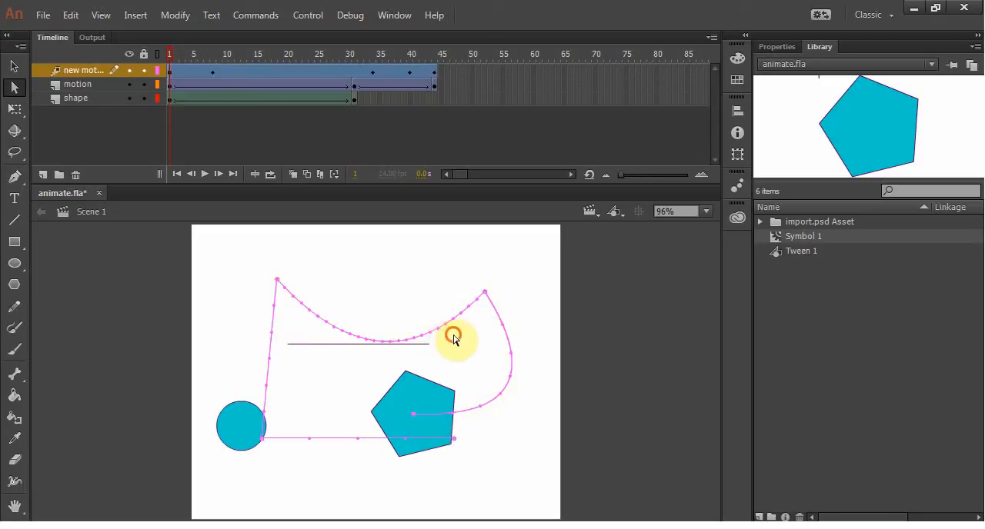
pyautogui.click(454, 324)
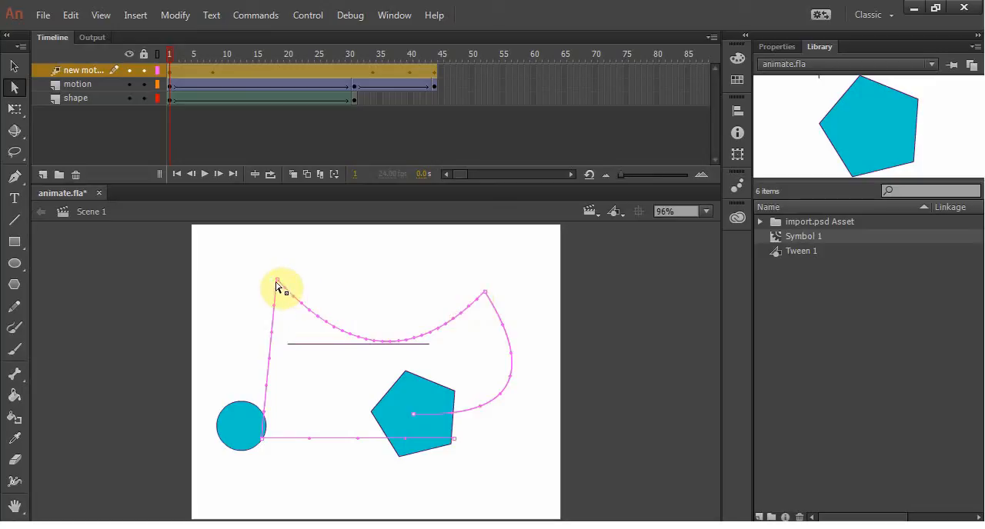
pyautogui.click(485, 293)
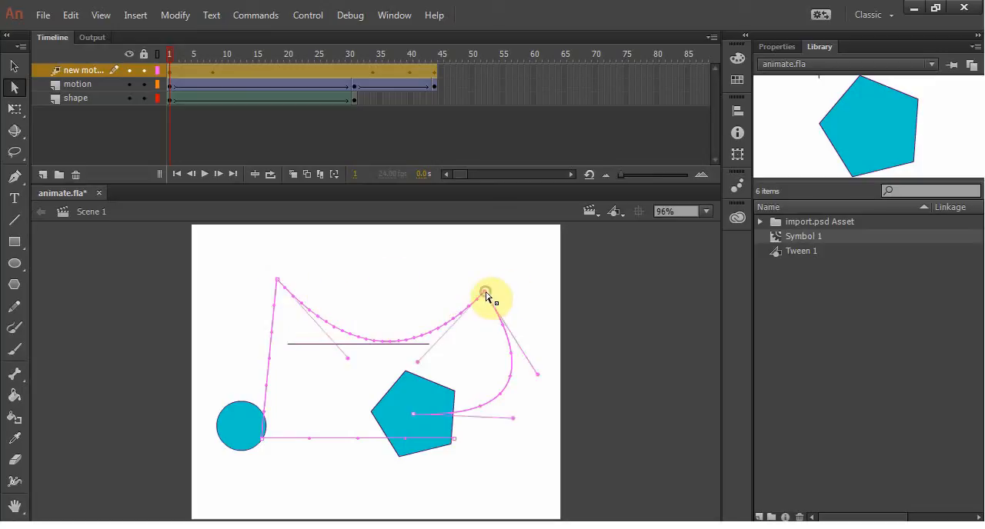
pyautogui.moveTo(418, 366); pyautogui.dragTo(363, 236)
pyautogui.moveTo(511, 374); pyautogui.dragTo(320, 310)
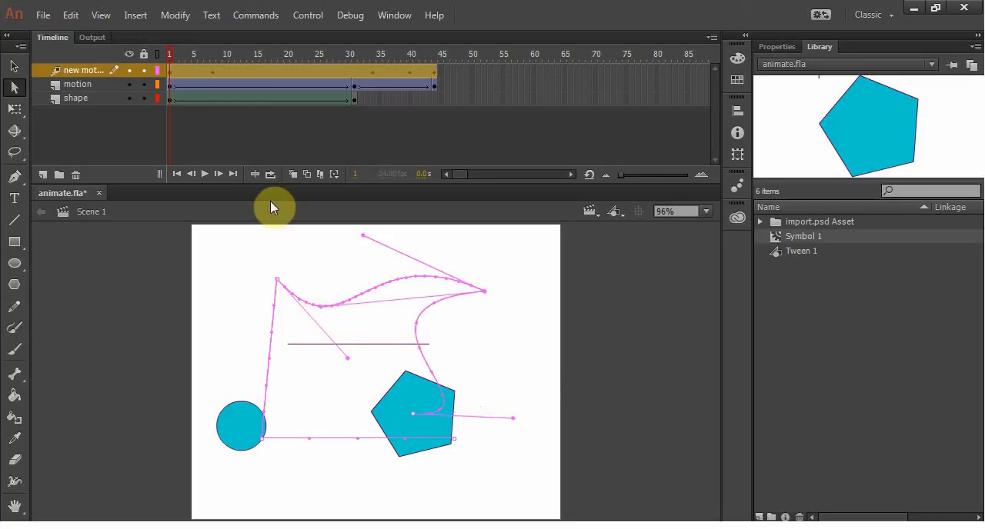
# Step: Play the animation to review the reshaped path, scrub back to frame 18 and select the pentagon's motion tween
pyautogui.press('Return')
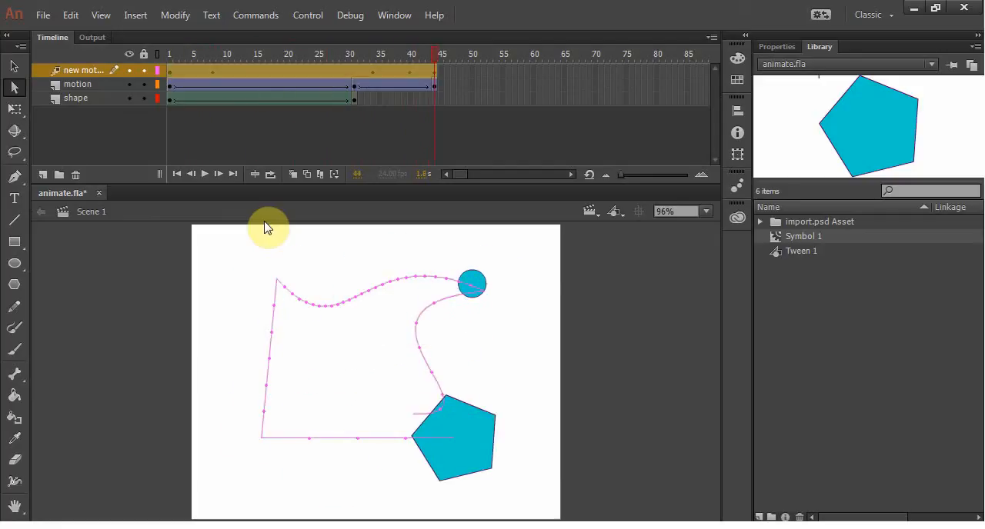
pyautogui.moveTo(435, 55); pyautogui.dragTo(275, 55)
pyautogui.click(357, 300)
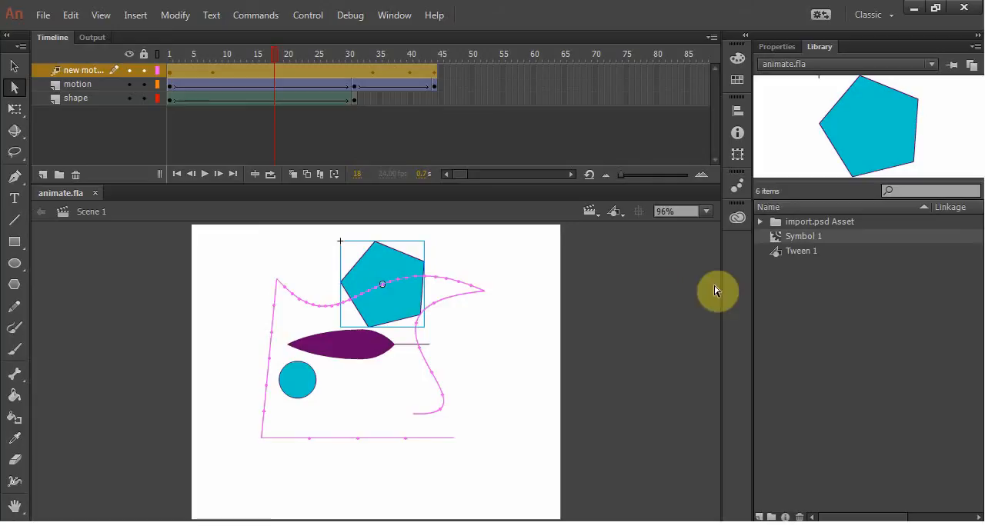
# Step: Compare the motion tween's properties with the frame options and properties of the motion layer's classic tween
pyautogui.click(772, 47)
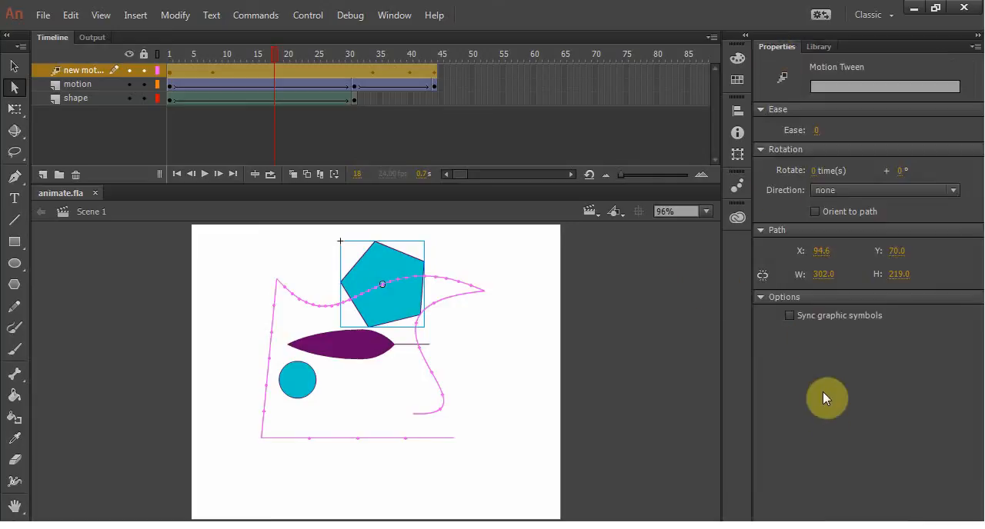
pyautogui.rightClick(292, 84)
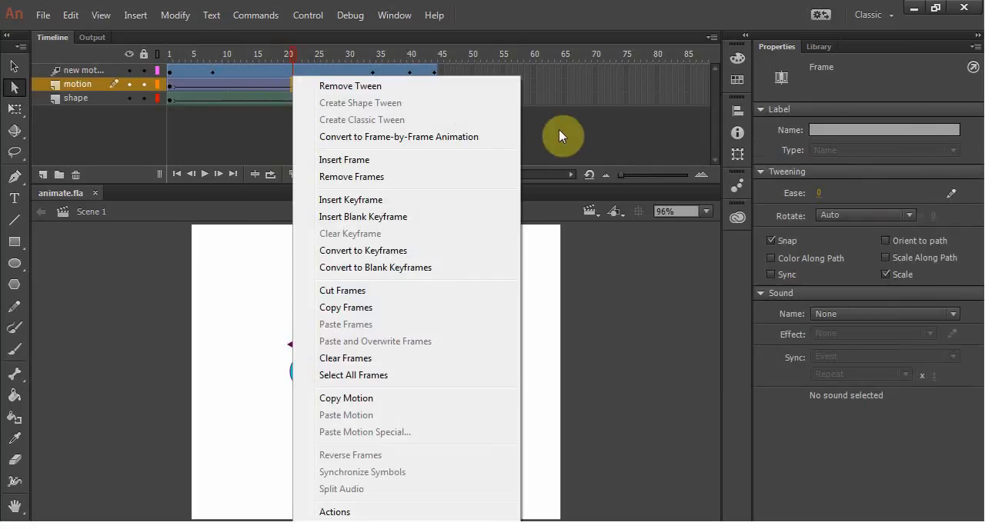
pyautogui.click(558, 129)
pyautogui.click(262, 71)
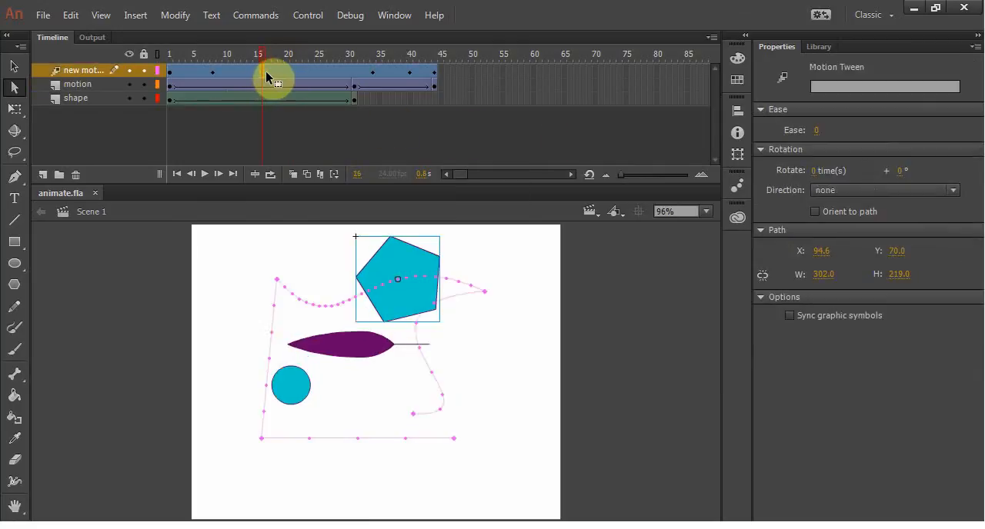
# Step: Open the pentagon's motion tween for refinement and compare its X and Y location curves, ending on the Y curve
pyautogui.rightClick(278, 70)
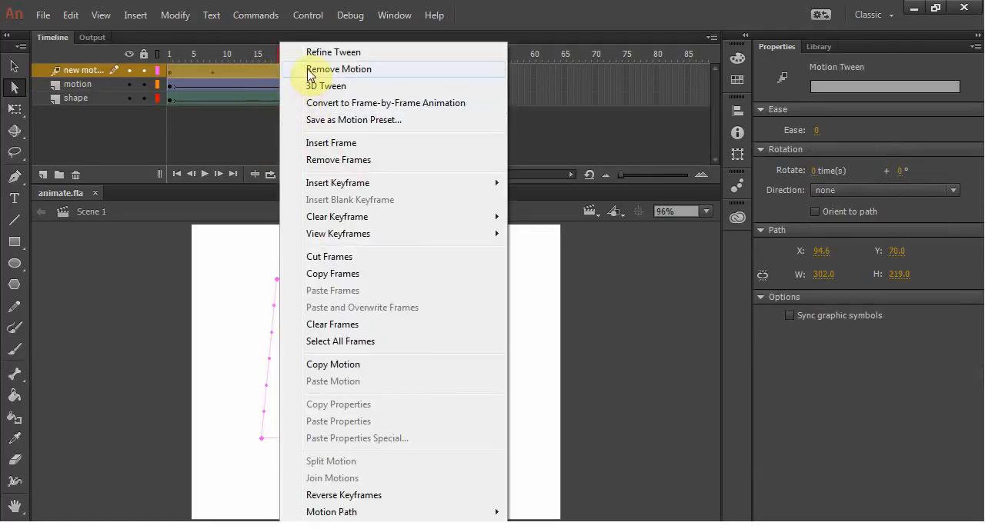
pyautogui.click(343, 51)
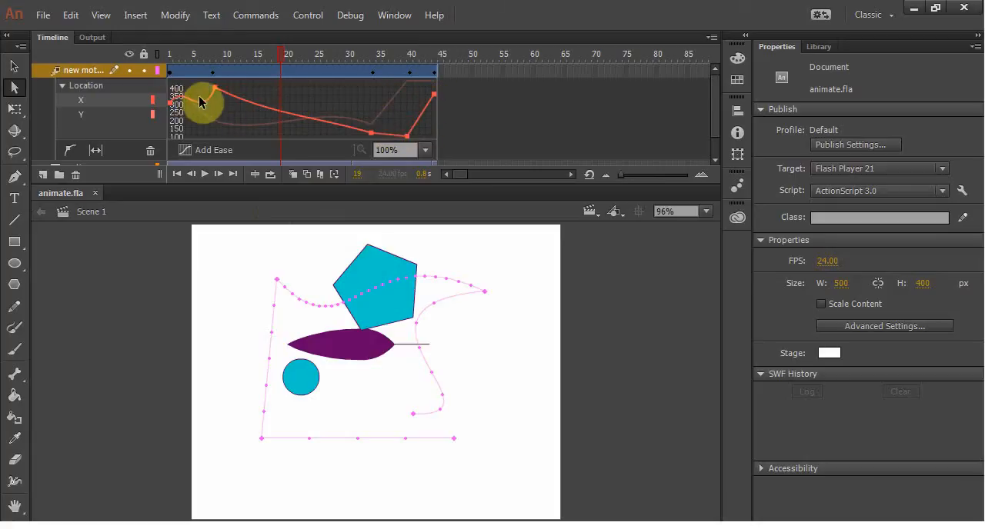
pyautogui.click(92, 105)
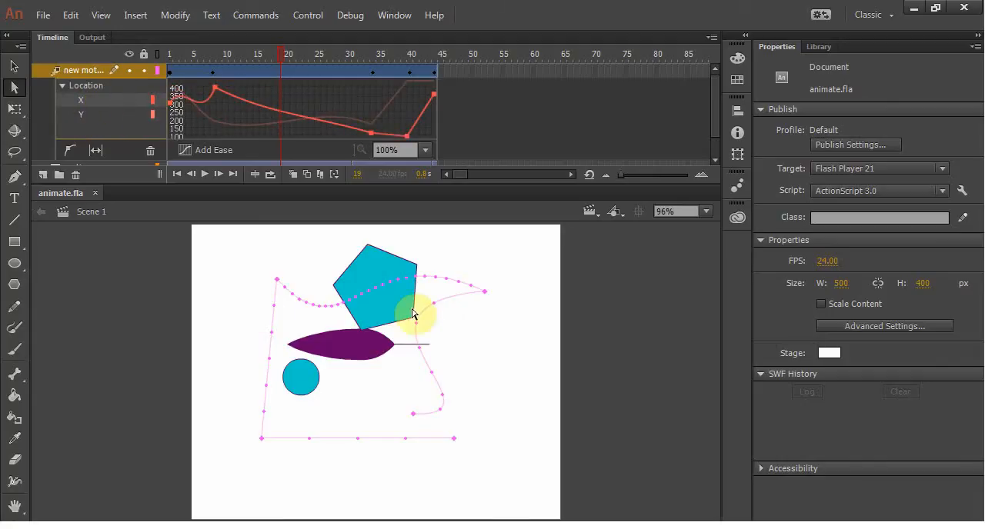
pyautogui.click(87, 115)
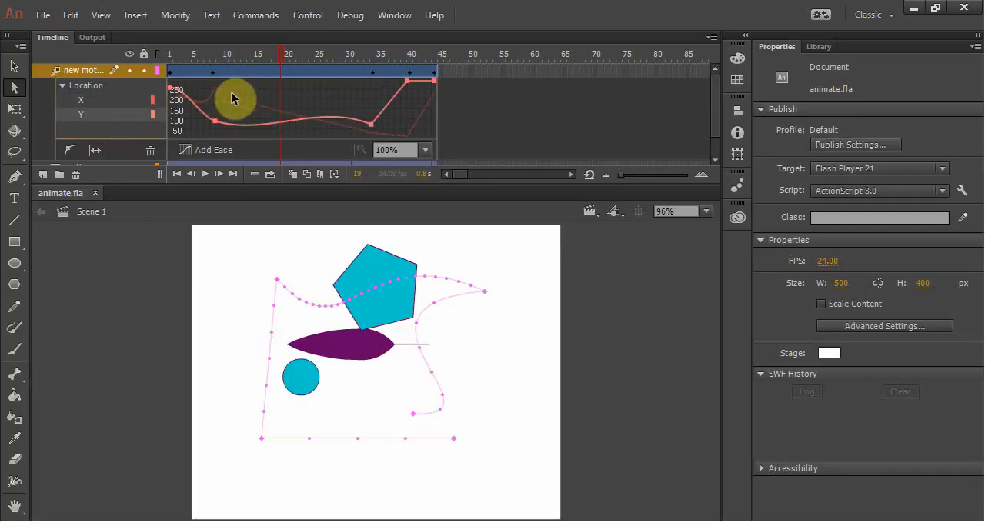
# Step: Move the Y curve's second anchor point to frame 6, arch the following segment upward with its handle, and close the tween graph
pyautogui.moveTo(216, 125)
pyautogui.mouseDown()
pyautogui.moveTo(215, 110)
pyautogui.moveTo(234, 118)
pyautogui.moveTo(303, 97)
pyautogui.moveTo(246, 129)
pyautogui.moveTo(206, 127)
pyautogui.mouseUp()
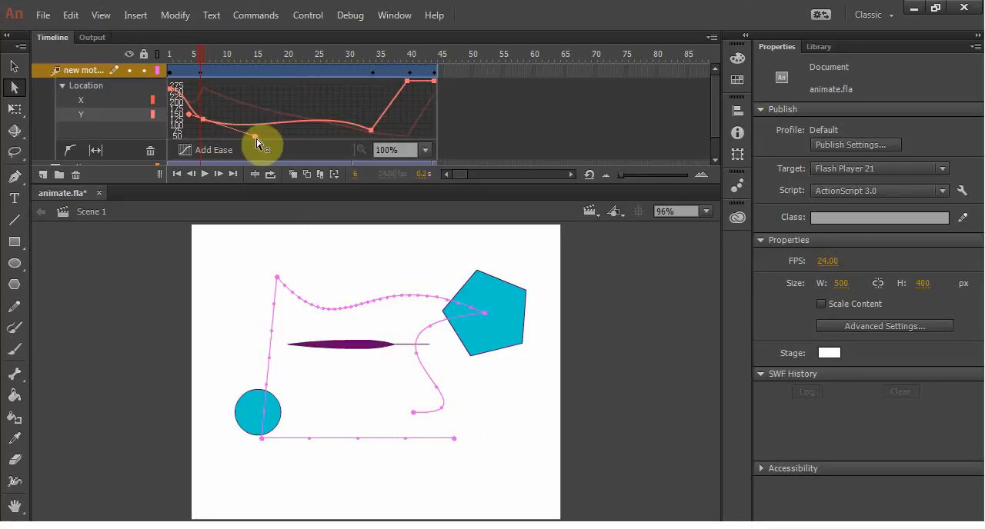
pyautogui.moveTo(256, 142); pyautogui.dragTo(323, 136)
pyautogui.hotkey('ctrl', 'z')
pyautogui.moveTo(204, 121); pyautogui.dragTo(249, 93)
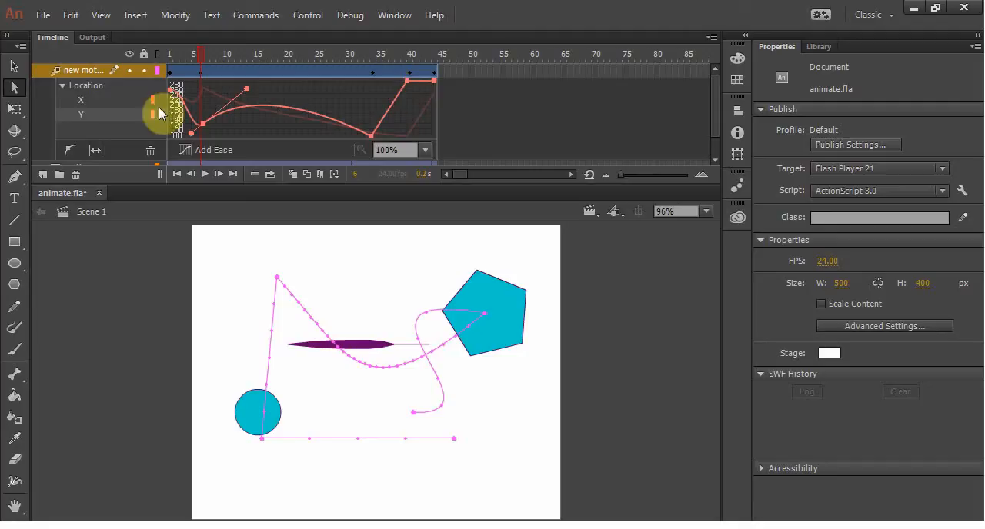
pyautogui.rightClick(298, 68)
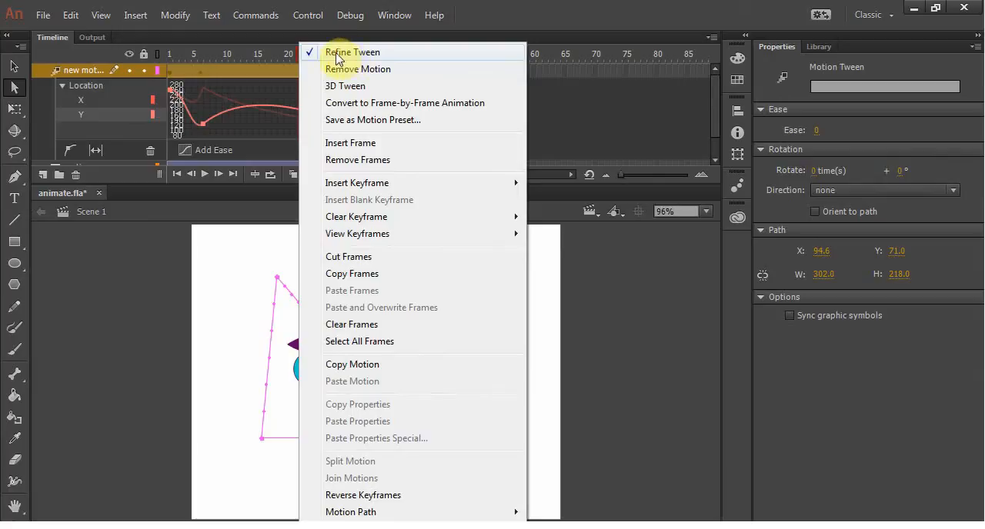
pyautogui.click(333, 54)
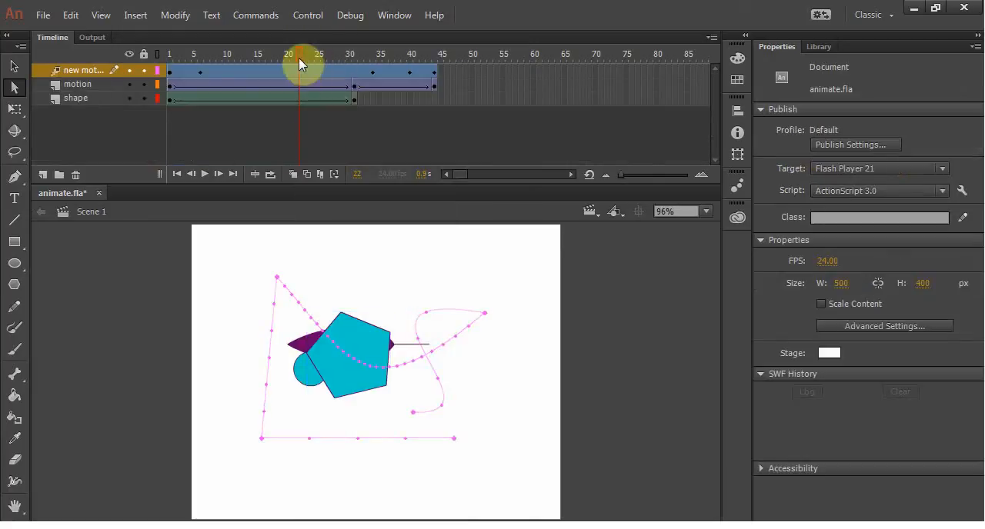
# Step: Scrub the timeline and compare the frame properties of the motion layer's classic tween with those of the pentagon's motion tween
pyautogui.moveTo(298, 58); pyautogui.dragTo(187, 87)
pyautogui.click(248, 86)
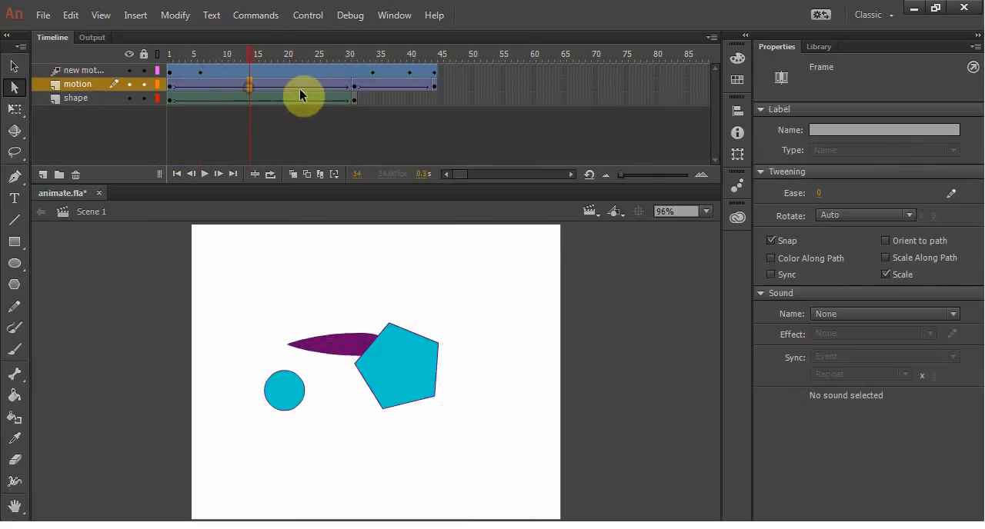
pyautogui.moveTo(300, 88)
pyautogui.mouseDown()
pyautogui.moveTo(343, 90)
pyautogui.moveTo(220, 90)
pyautogui.moveTo(280, 87)
pyautogui.mouseUp()
pyautogui.click(251, 65)
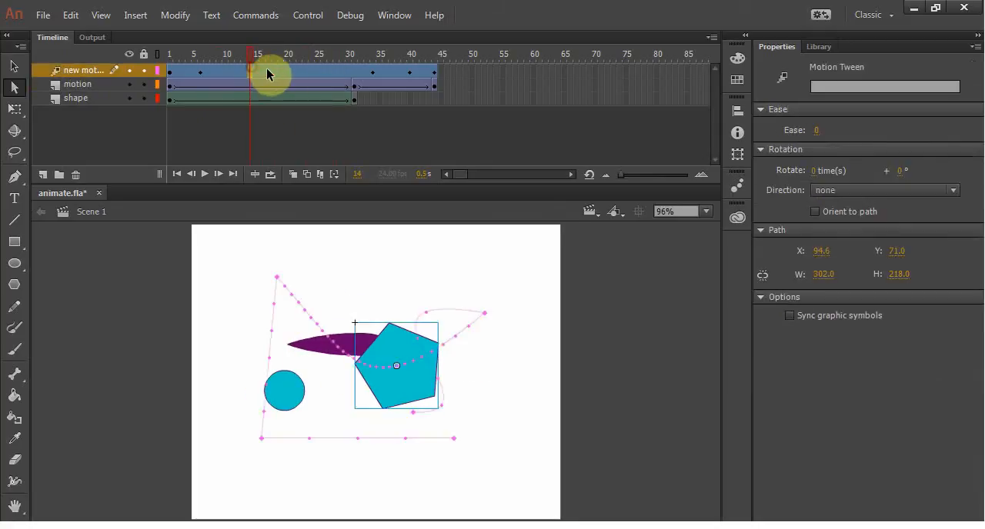
pyautogui.click(289, 70)
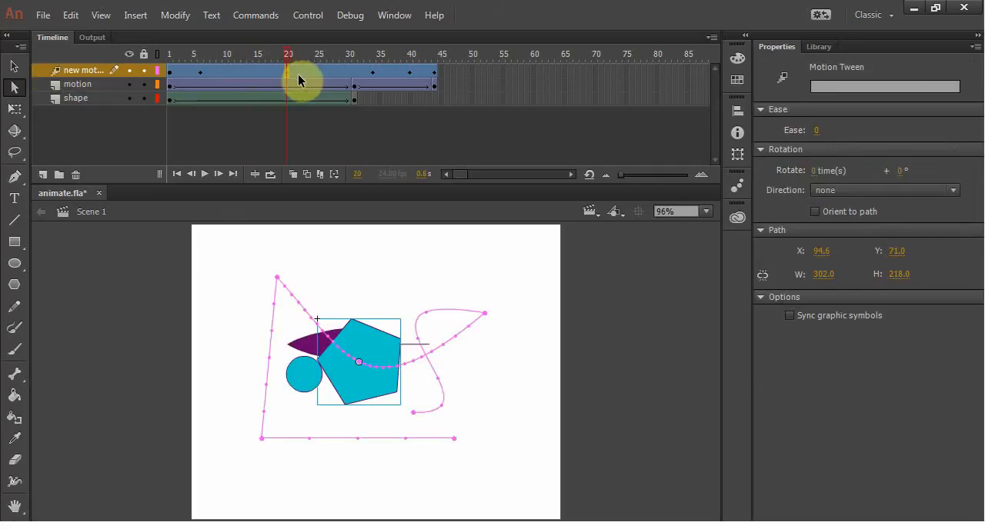
# Step: Reopen the tween graph, add a Y-curve anchor point between frames 6 and 34, lower it at frame 18, and fit the graph to view
pyautogui.rightClick(266, 70)
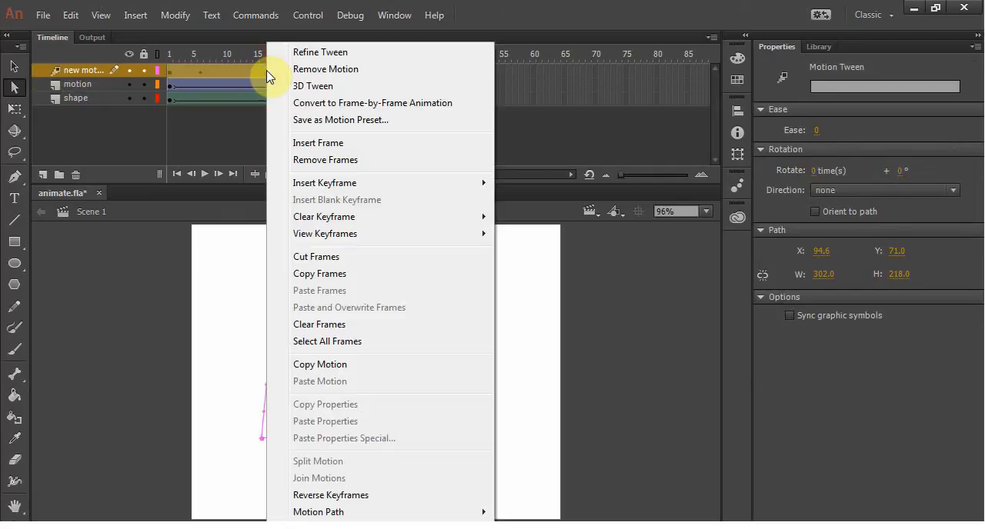
pyautogui.click(309, 53)
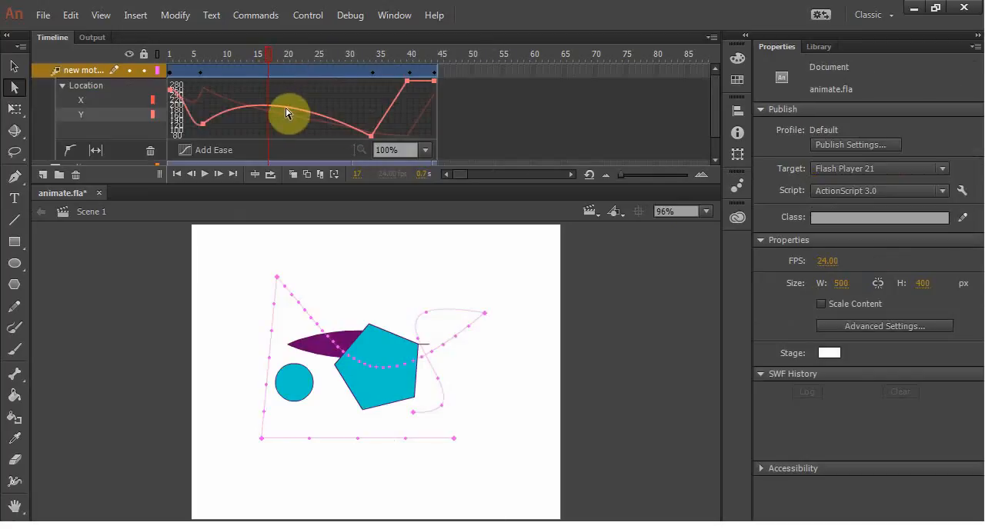
pyautogui.click(70, 152)
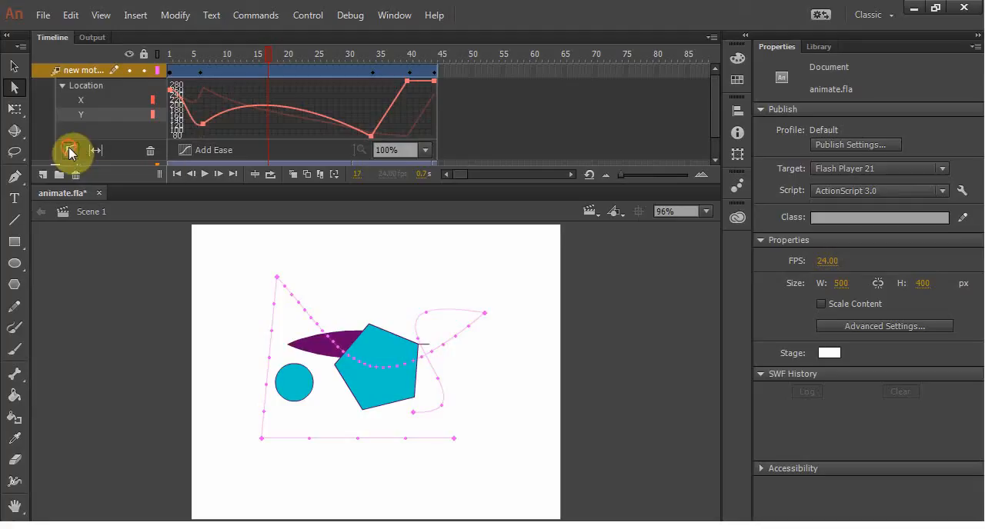
pyautogui.click(281, 107)
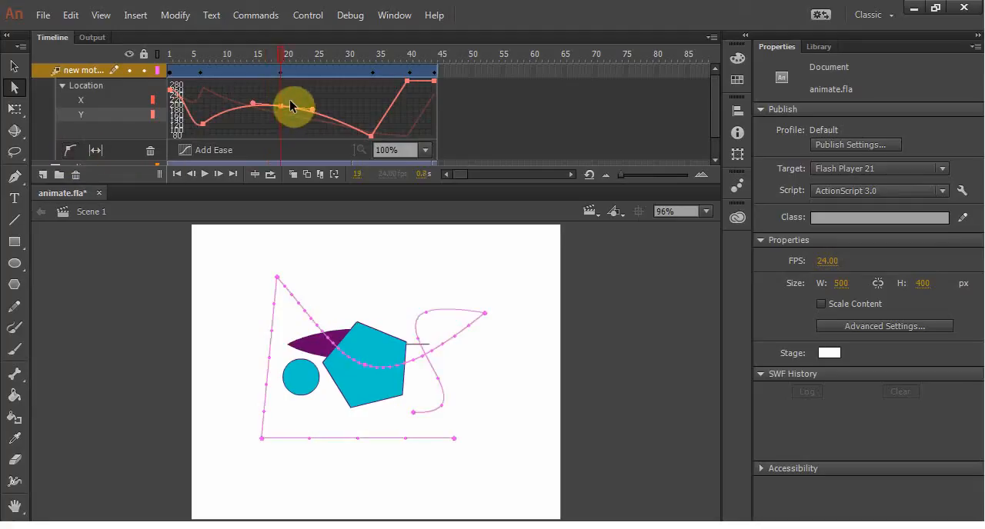
pyautogui.moveTo(285, 108); pyautogui.dragTo(278, 128)
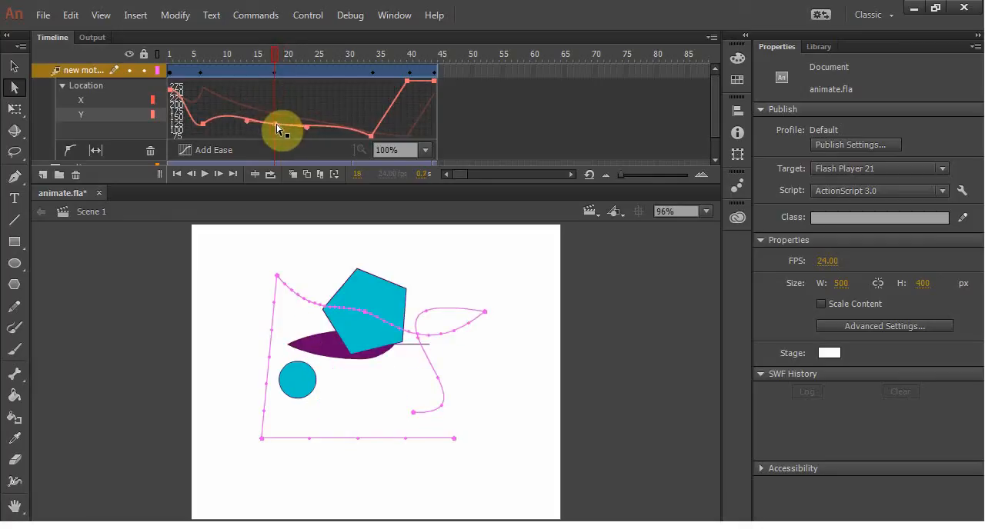
pyautogui.click(97, 152)
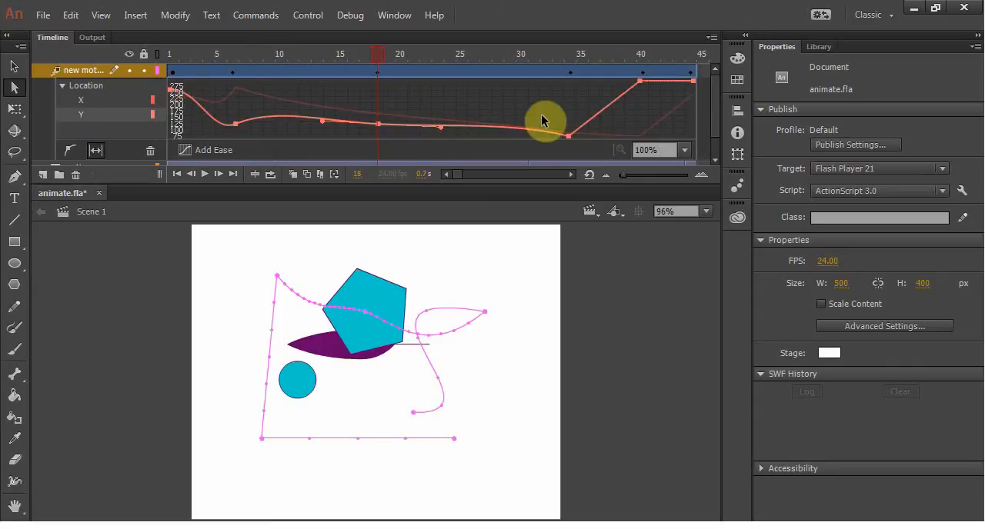
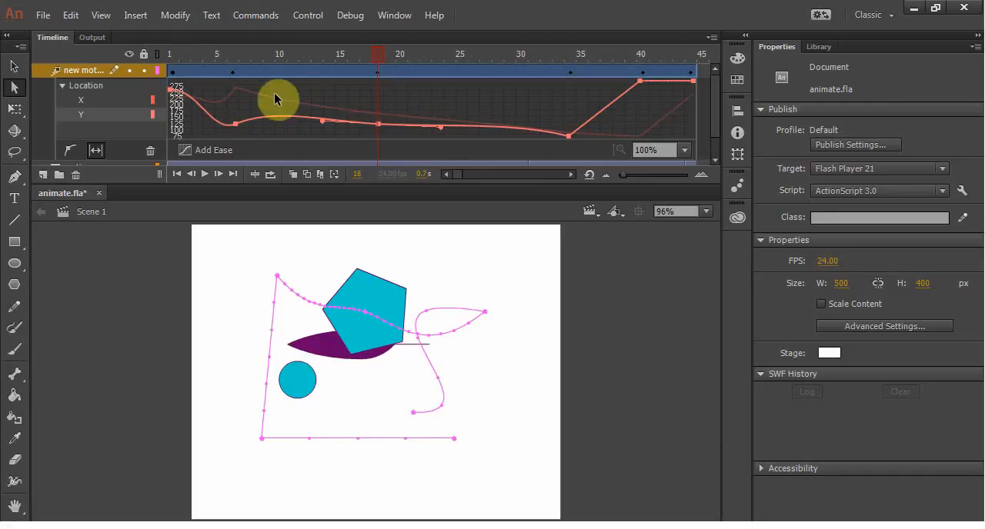
# Step: Close the pentagon's tween graph and add a layer named 3d above the other layers
pyautogui.rightClick(308, 74)
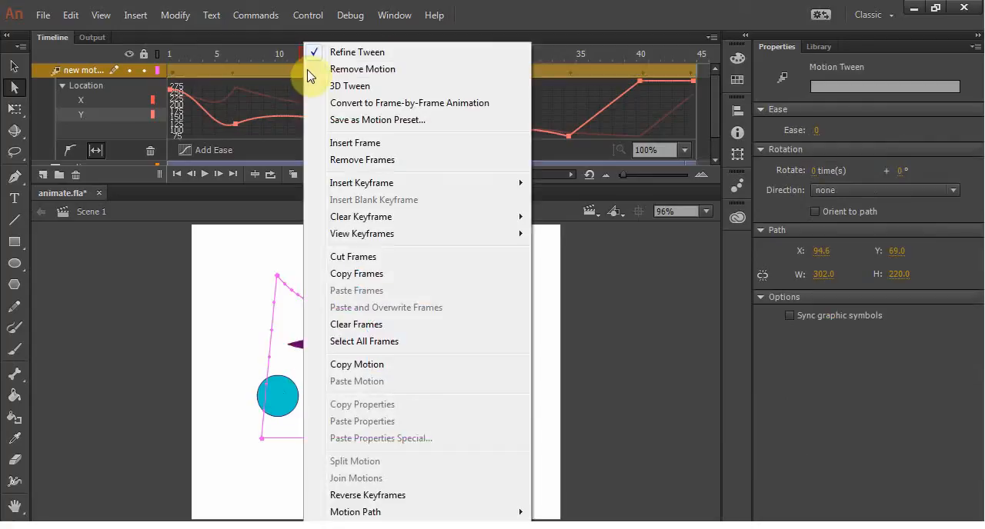
pyautogui.click(347, 52)
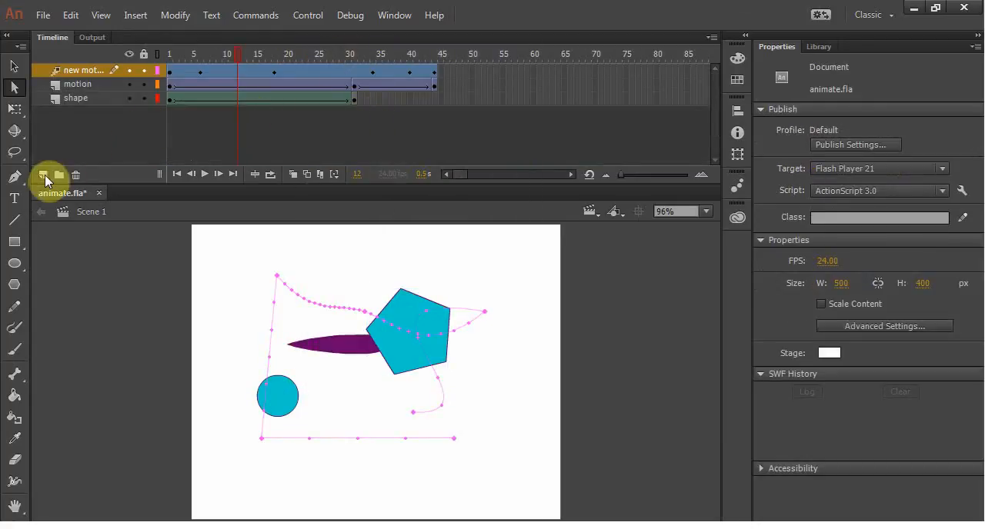
pyautogui.click(43, 175)
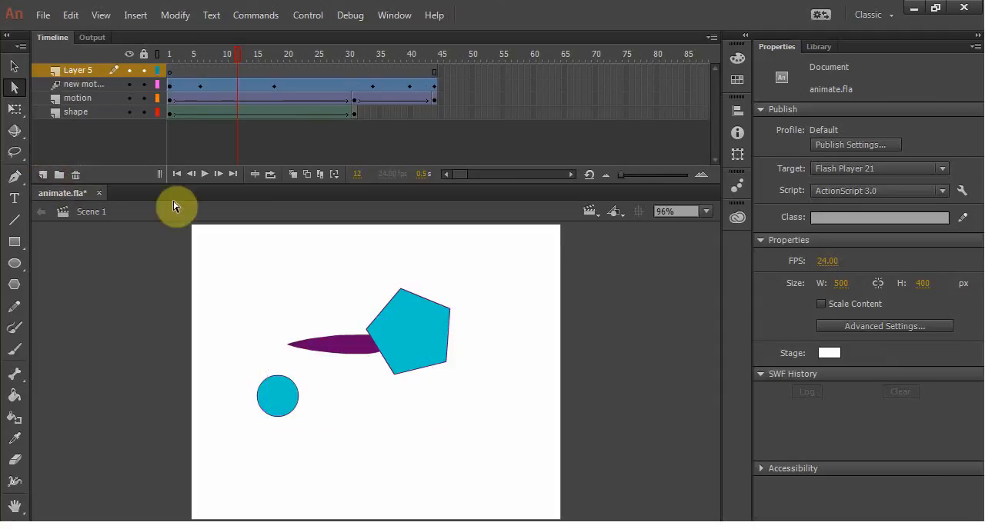
pyautogui.doubleClick(77, 69)
pyautogui.write('3d')
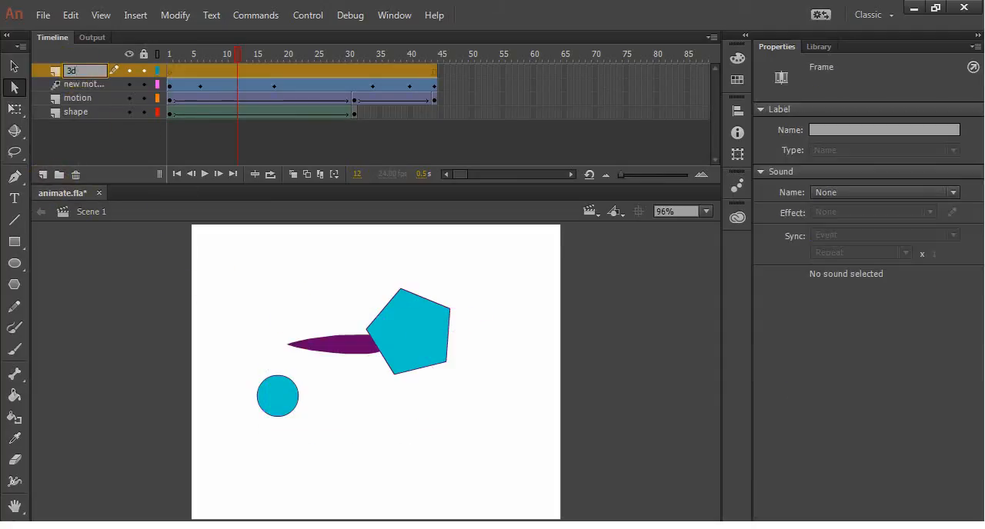
pyautogui.click(120, 148)
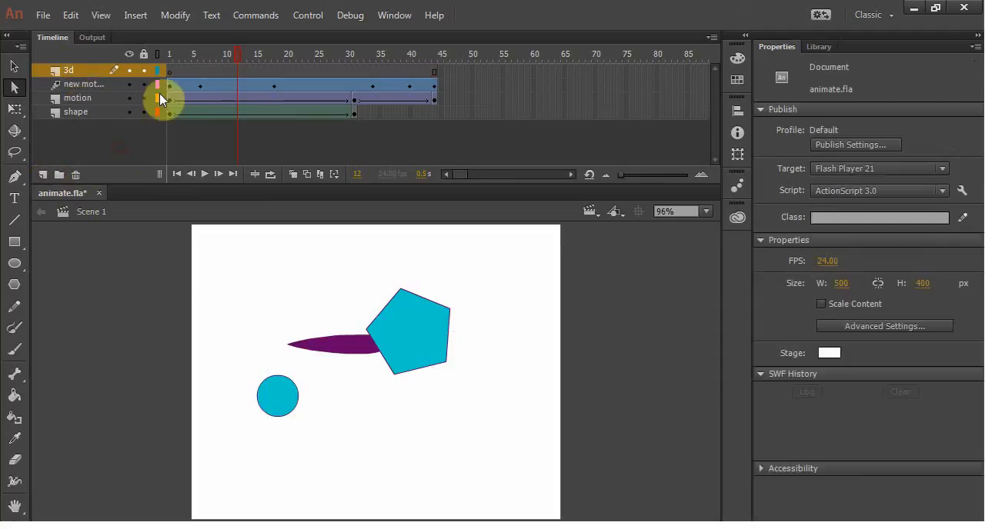
# Step: Draw a rectangle near the stage's upper-left corner on frame 1 of the 3d layer
pyautogui.click(169, 70)
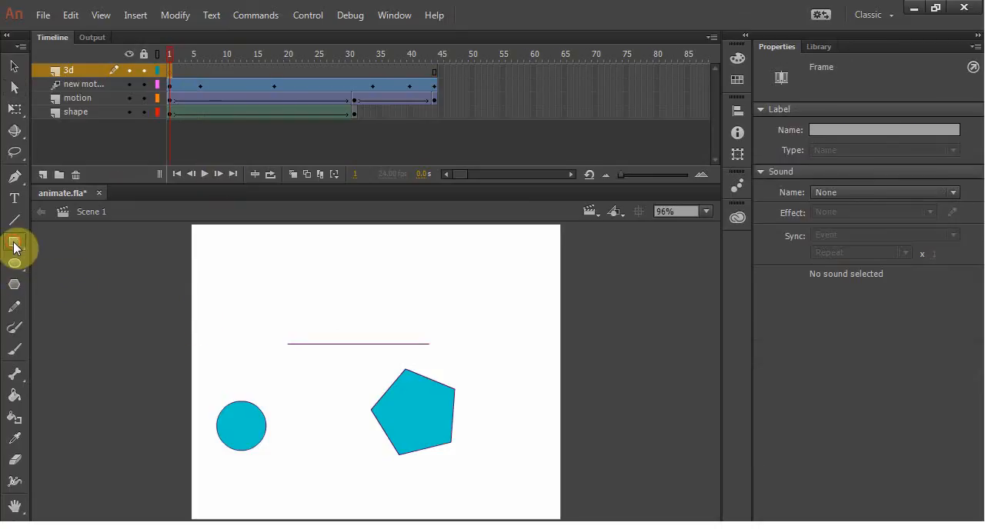
pyautogui.click(14, 242)
pyautogui.moveTo(239, 260); pyautogui.dragTo(324, 314)
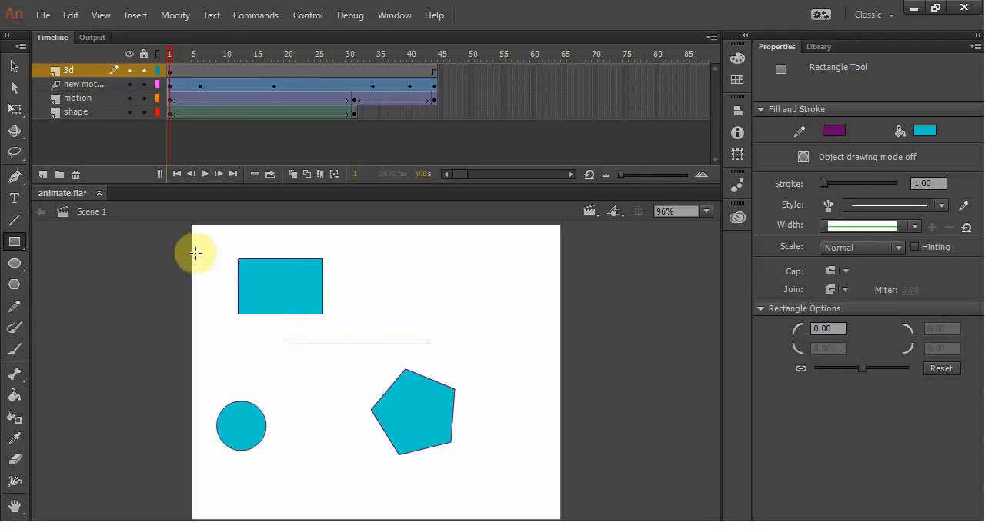
# Step: Select the rectangle with its outline and rotate it with Free Transform so its long sides slope steeply down to the right
pyautogui.click(14, 66)
pyautogui.click(215, 243)
pyautogui.moveTo(215, 243); pyautogui.dragTo(283, 348)
pyautogui.press('q')
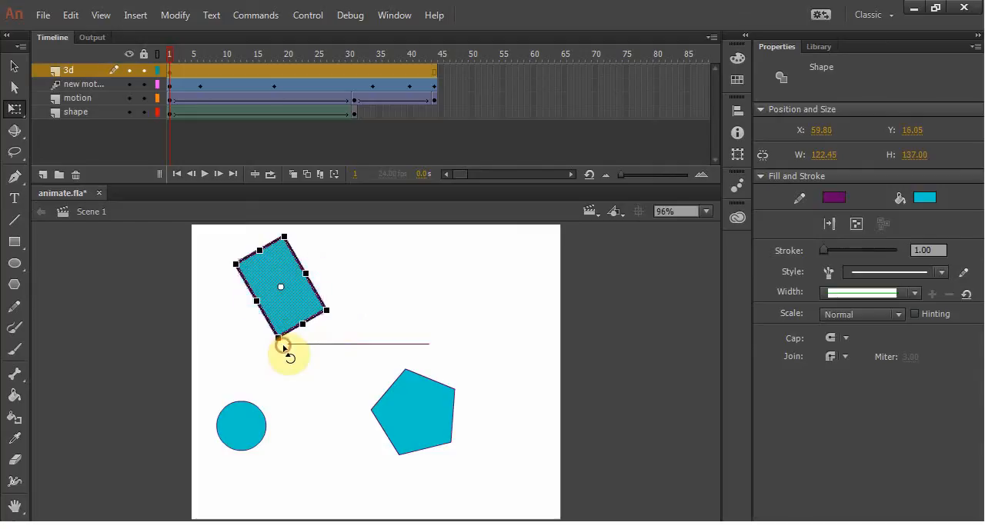
pyautogui.click(375, 261)
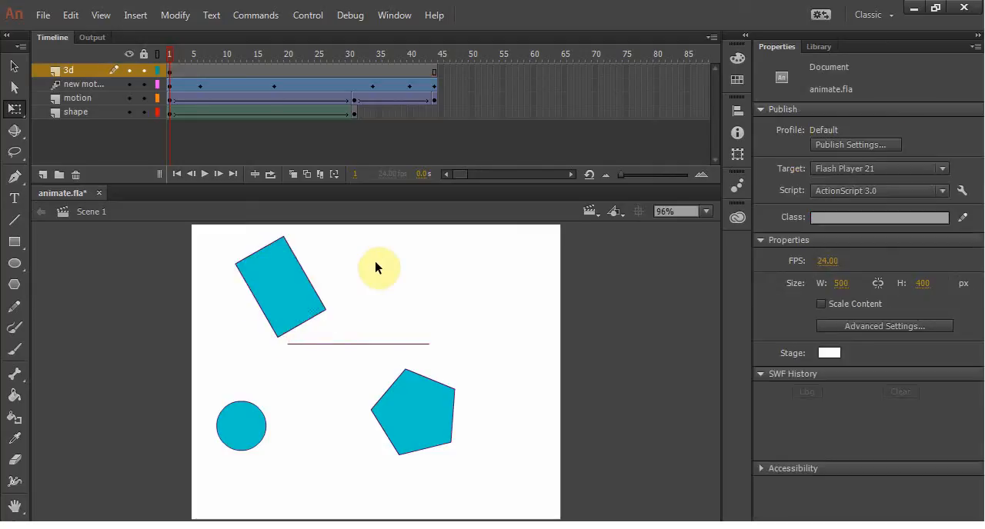
# Step: Insert keyframes at frames 17 and 44 of the 3d layer and create classic tweens across both spans
pyautogui.click(268, 69)
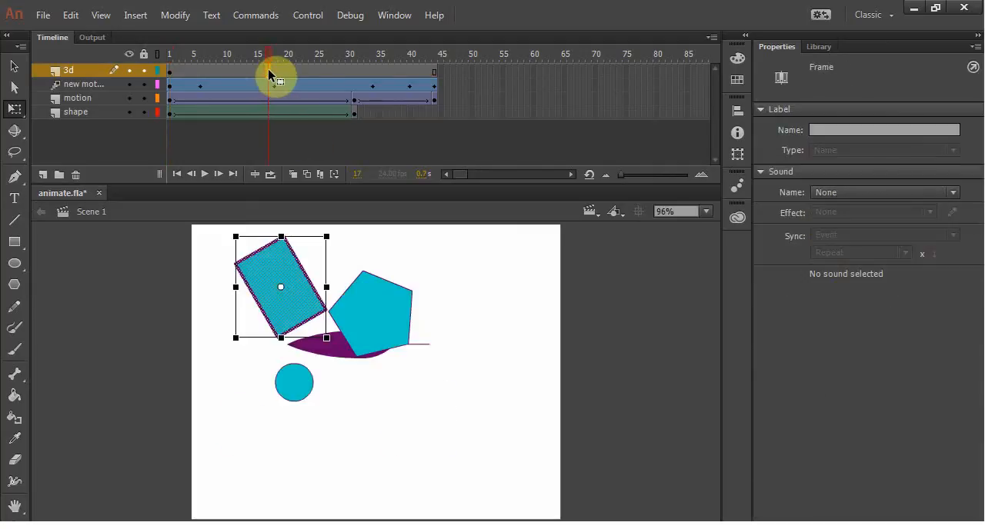
pyautogui.moveTo(268, 69); pyautogui.dragTo(436, 80)
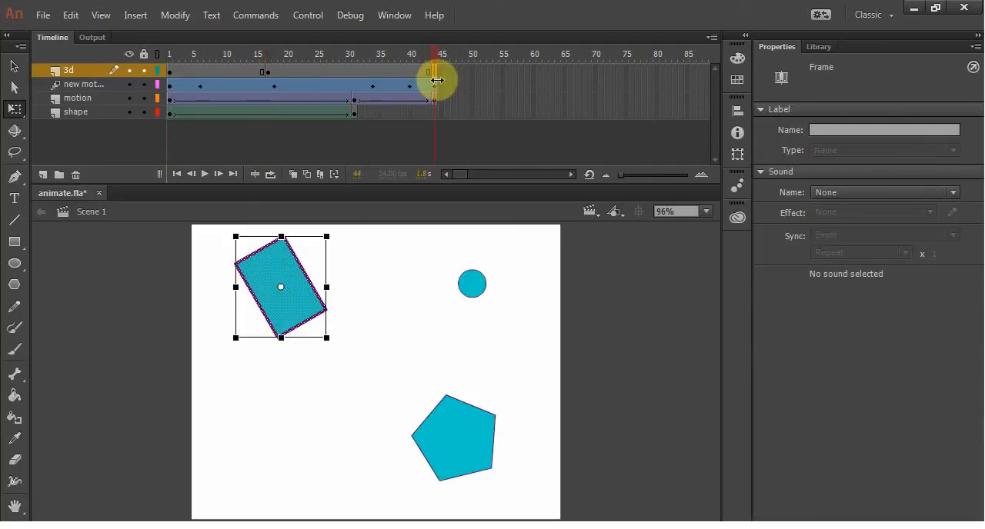
pyautogui.rightClick(317, 69)
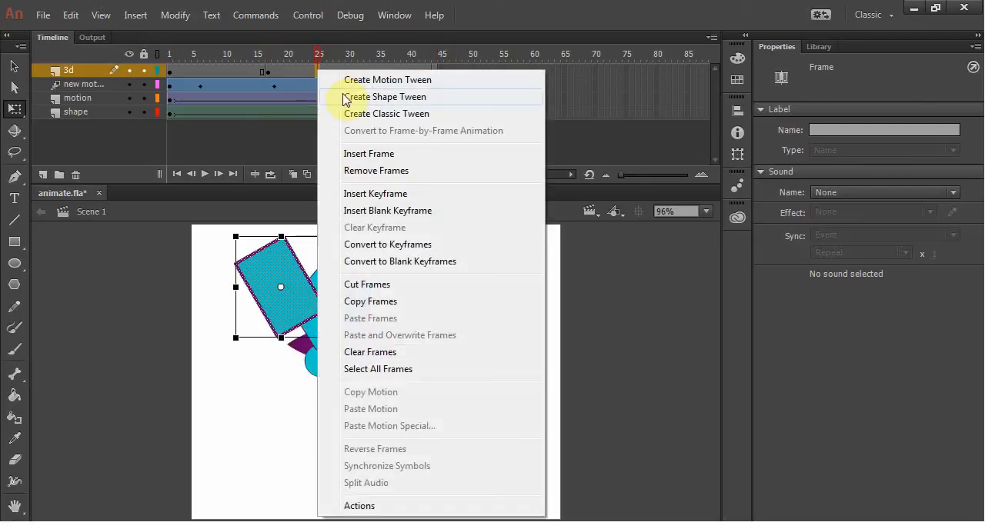
pyautogui.click(349, 114)
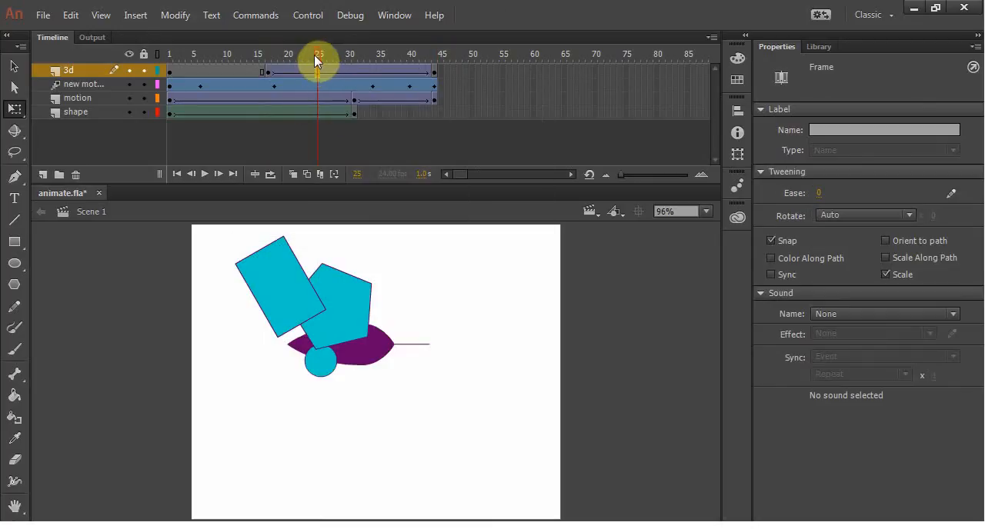
pyautogui.moveTo(314, 55); pyautogui.dragTo(222, 69)
pyautogui.rightClick(231, 70)
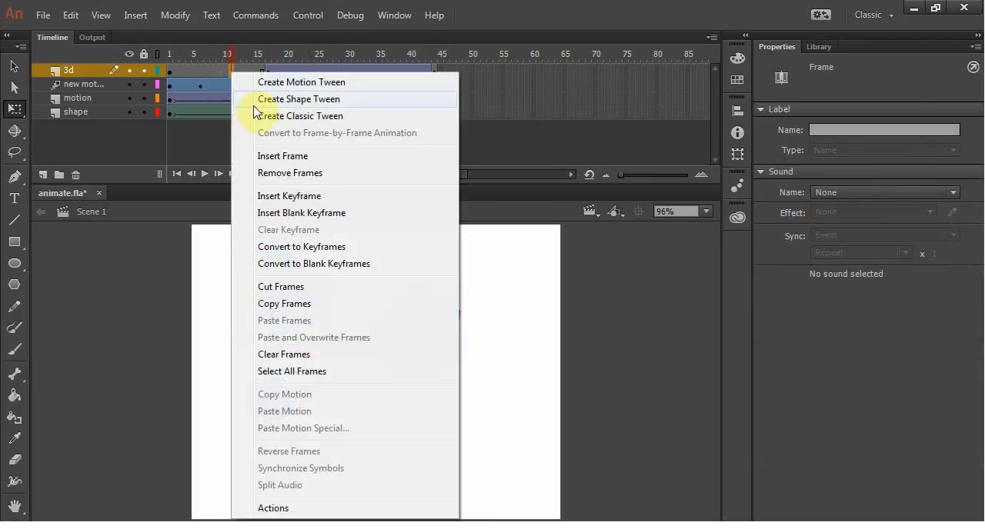
pyautogui.click(265, 115)
pyautogui.moveTo(228, 57); pyautogui.dragTo(161, 72)
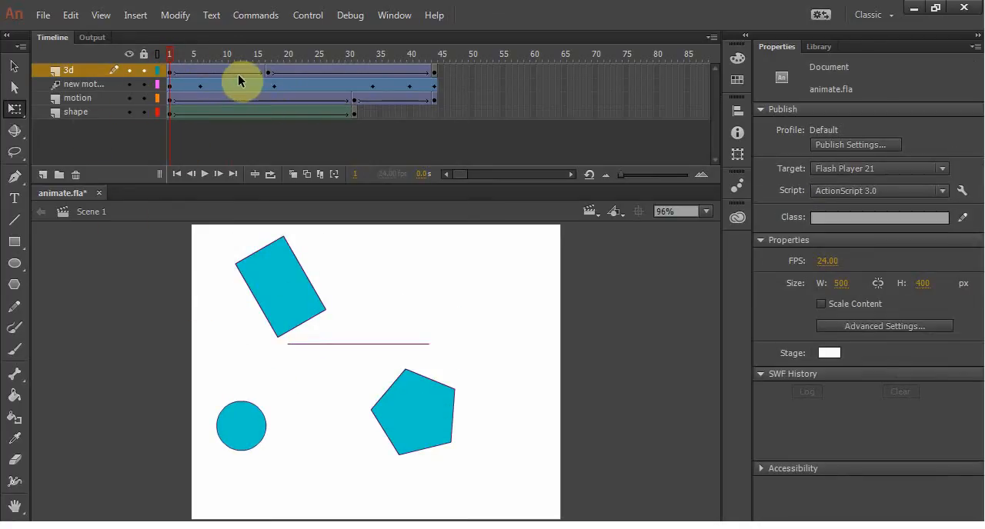
# Step: Try to use the 3D Rotation tool on the classic-tweened rectangle at frames 17 and 1
pyautogui.click(171, 73)
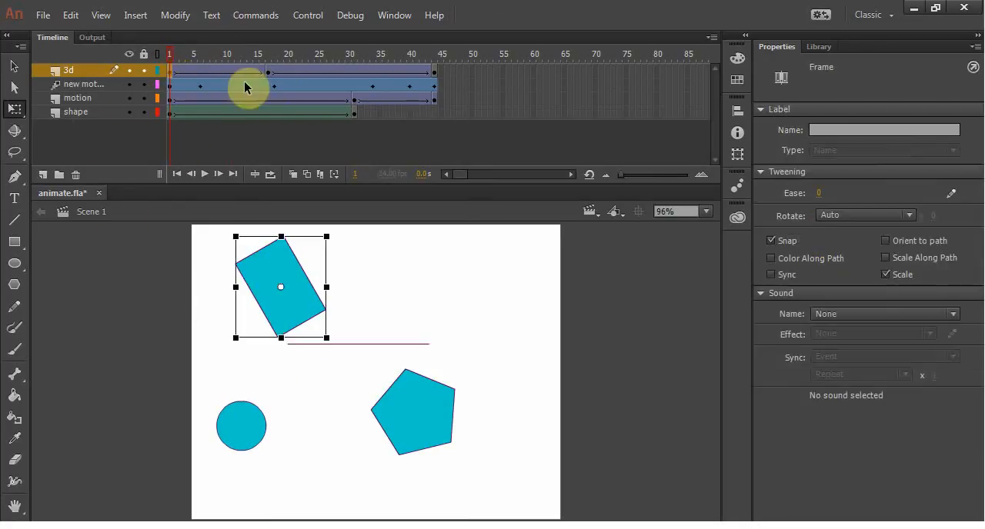
pyautogui.click(265, 74)
pyautogui.click(14, 131)
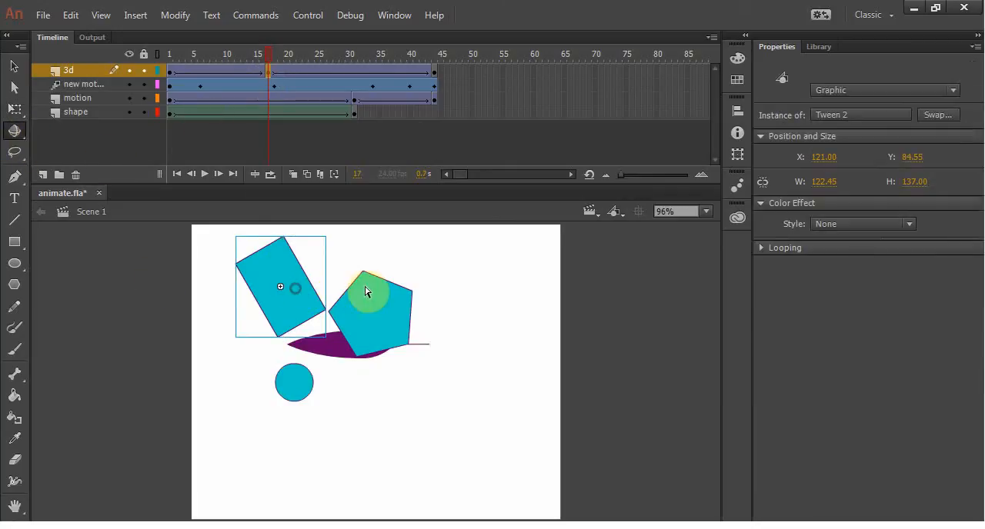
pyautogui.click(14, 68)
pyautogui.click(15, 131)
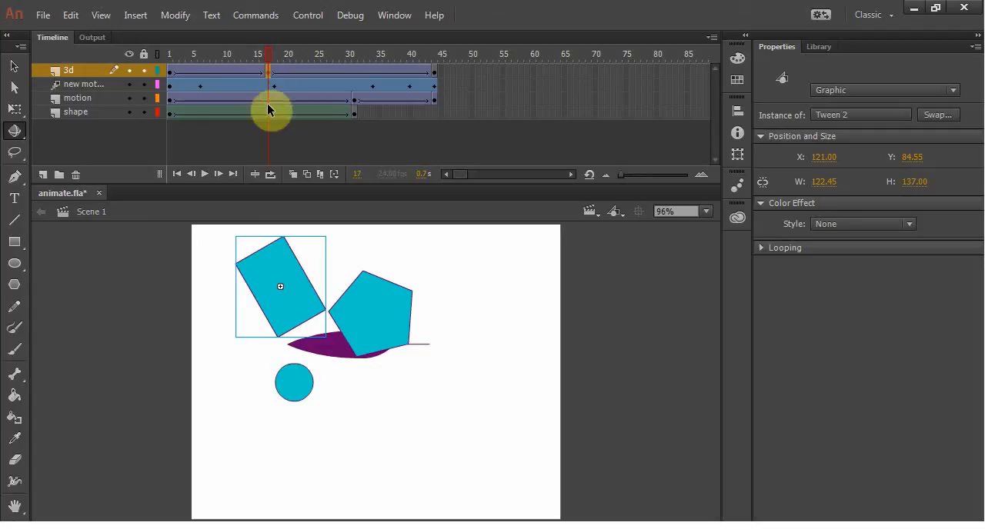
pyautogui.click(301, 70)
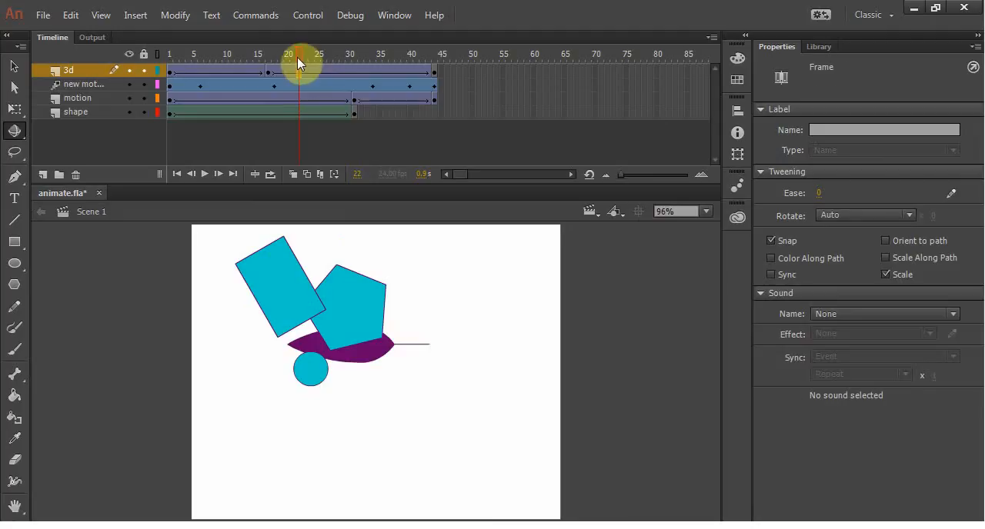
pyautogui.moveTo(297, 57); pyautogui.dragTo(159, 61)
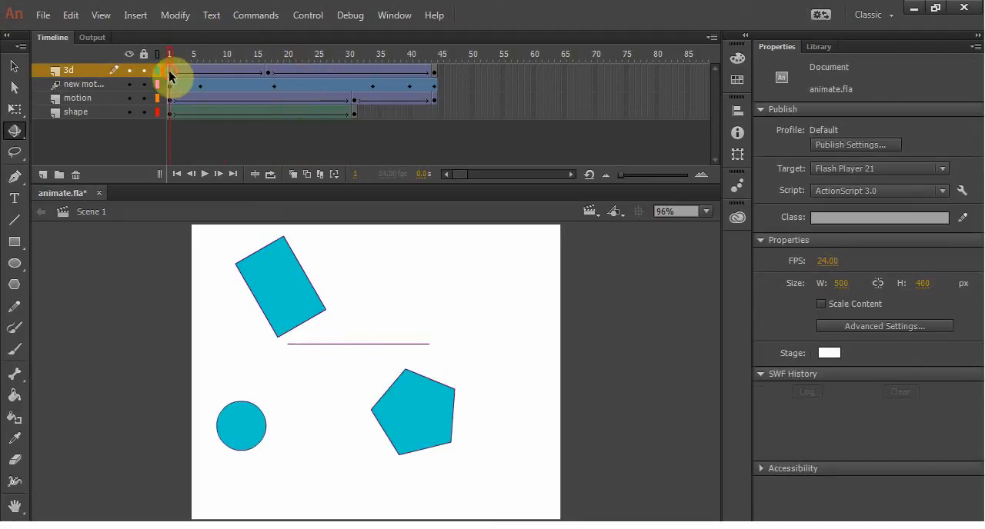
pyautogui.click(168, 71)
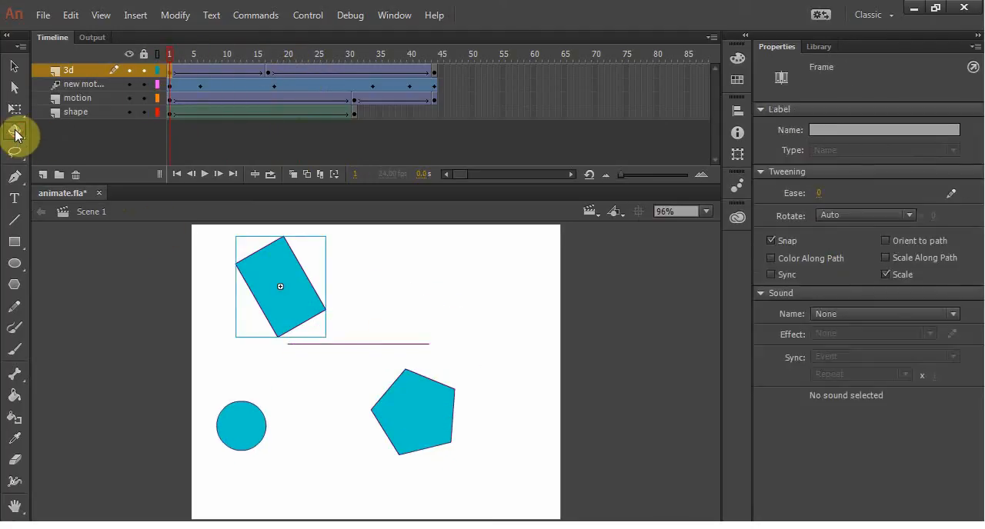
pyautogui.click(15, 134)
# Step: Compare with the pentagon's motion tween by examining its 3D rotation controls and instance properties at frame 5
pyautogui.click(171, 87)
pyautogui.click(193, 86)
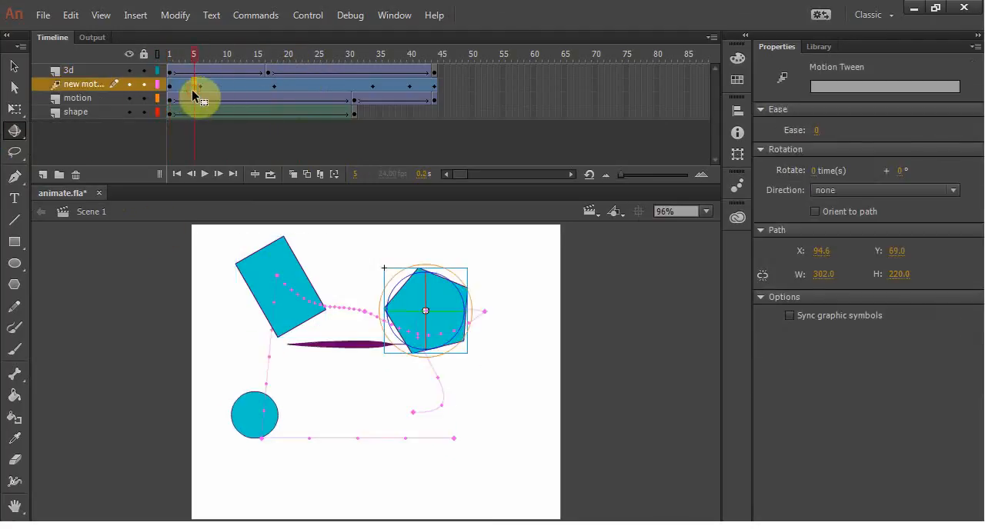
pyautogui.click(15, 133)
pyautogui.click(17, 133)
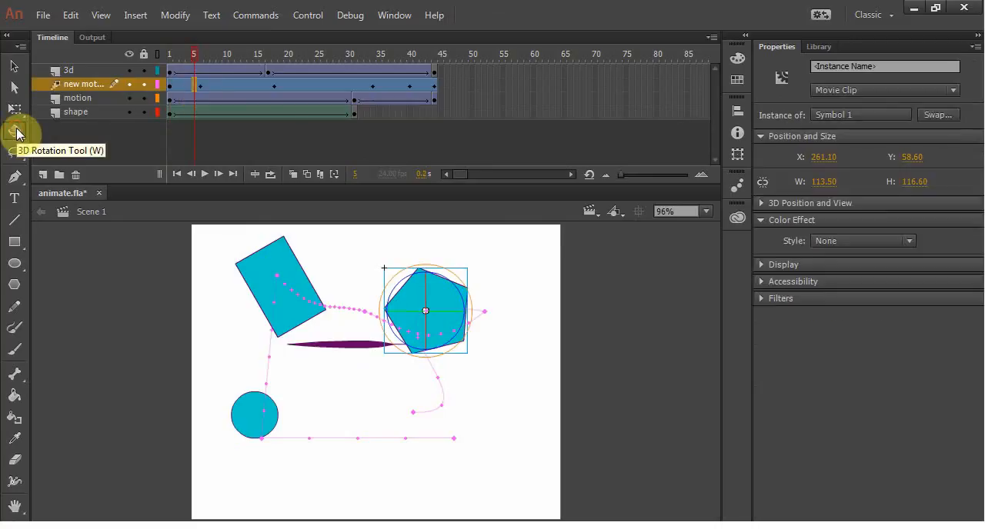
pyautogui.click(15, 67)
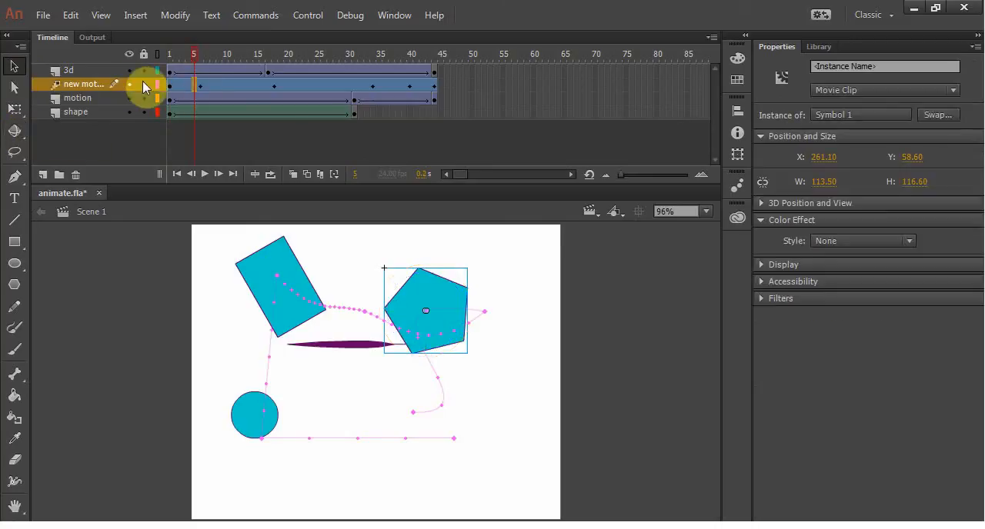
# Step: Remove the classic tweens from both spans of the 3d layer
pyautogui.click(201, 70)
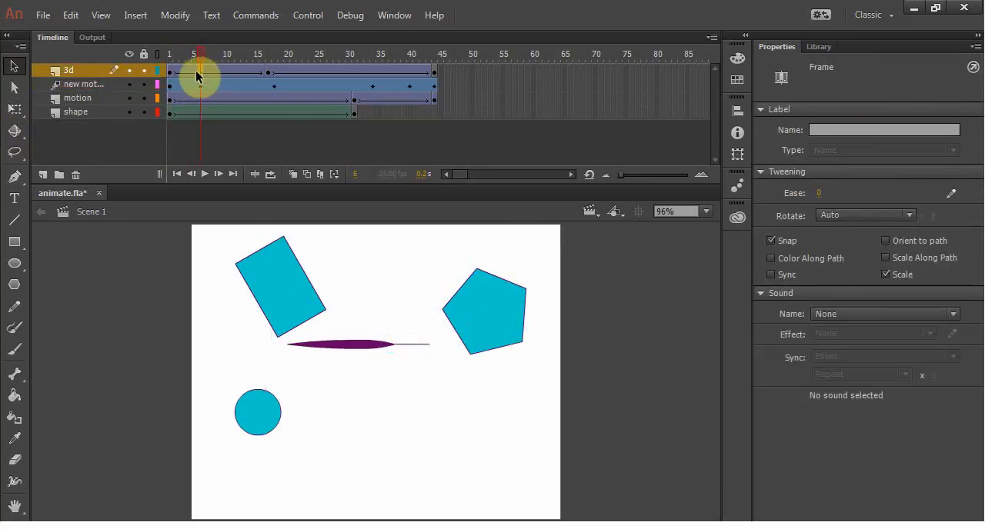
pyautogui.rightClick(191, 72)
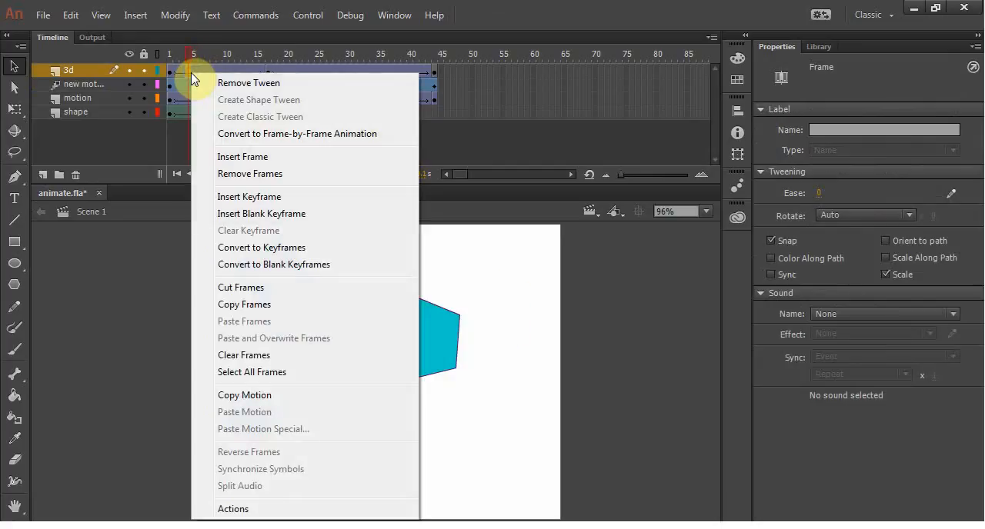
pyautogui.click(286, 82)
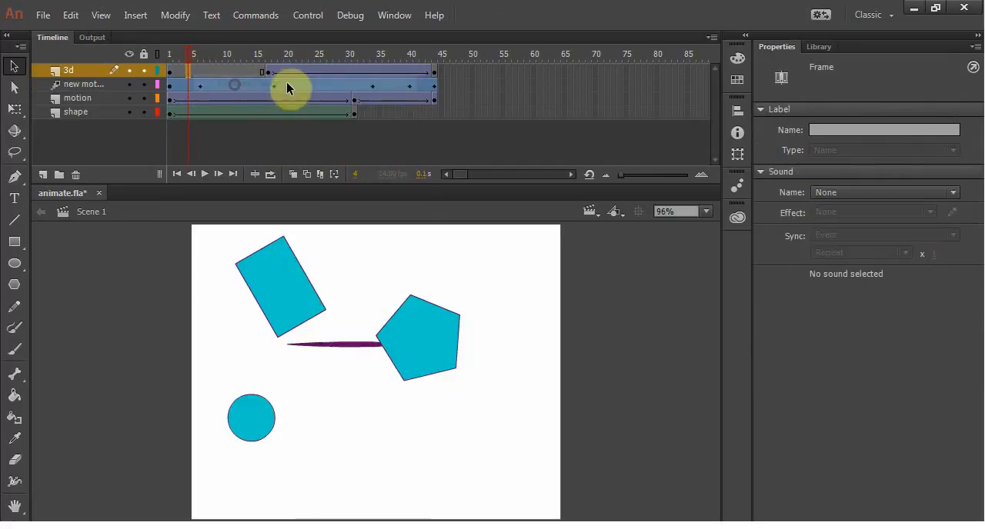
pyautogui.rightClick(294, 71)
pyautogui.click(312, 82)
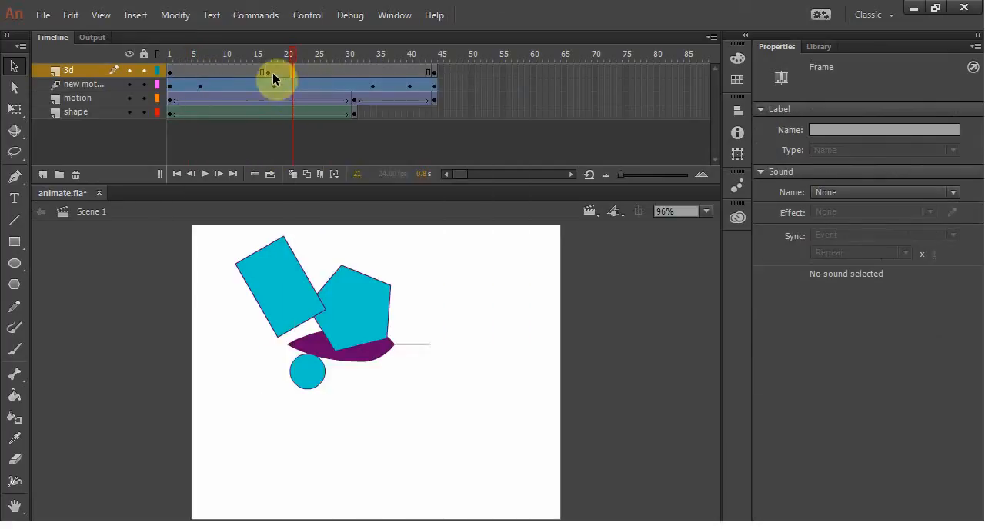
# Step: Clear the 3d layer's keyframes at frames 17 and 44
pyautogui.rightClick(270, 73)
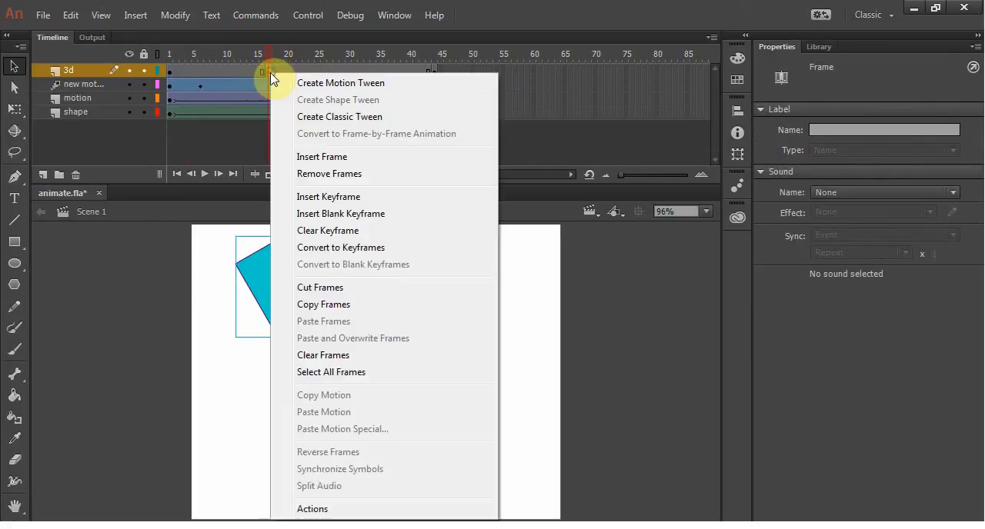
pyautogui.click(315, 230)
pyautogui.click(436, 83)
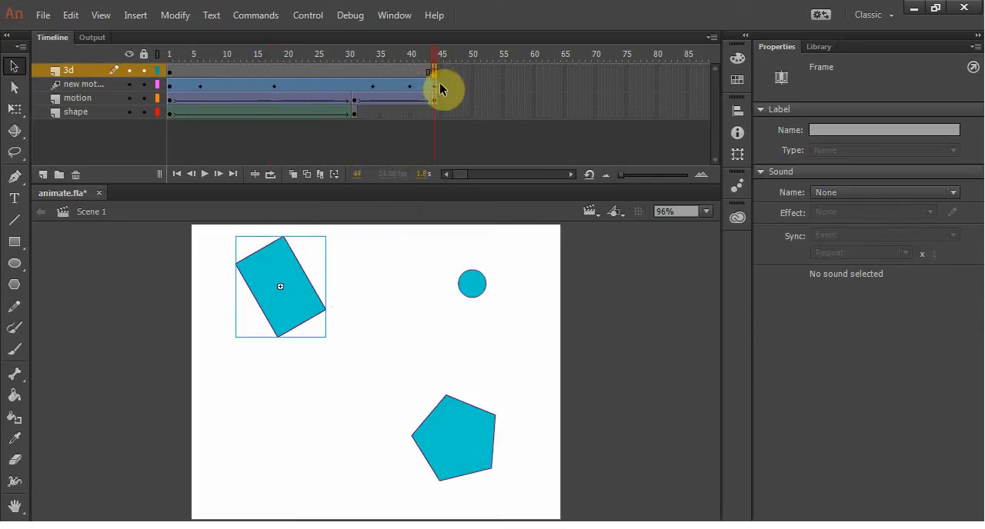
pyautogui.press('Delete')
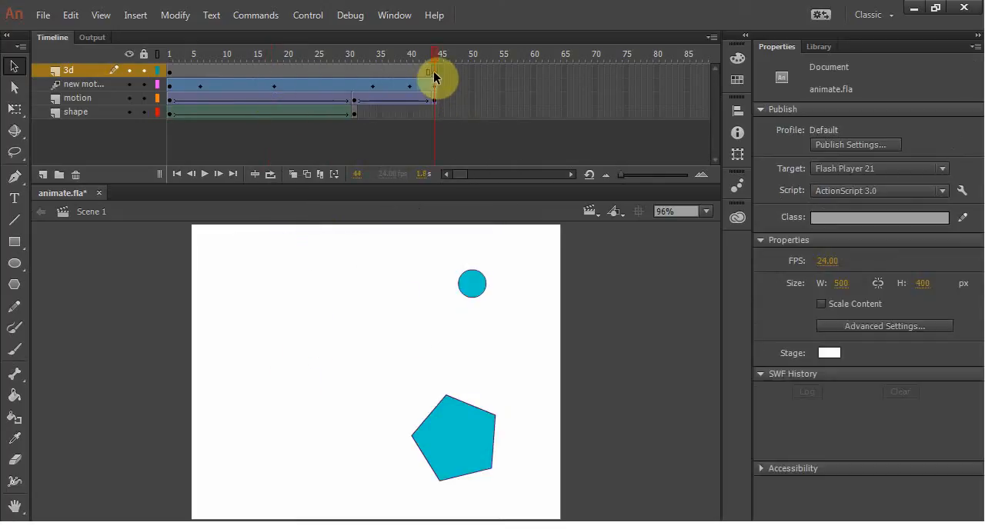
pyautogui.rightClick(434, 73)
pyautogui.click(477, 231)
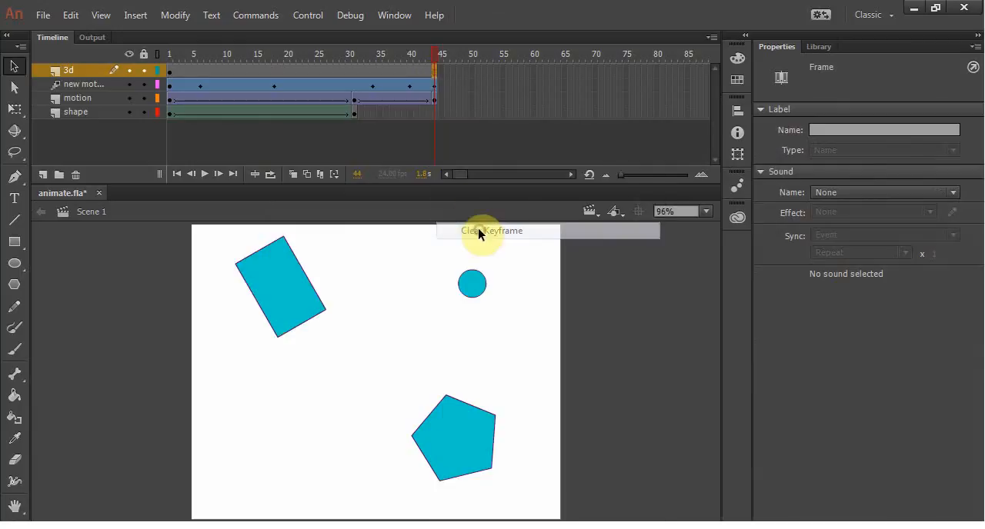
# Step: Create a motion tween on the 3d layer and move the playhead to frame 10
pyautogui.moveTo(431, 56); pyautogui.dragTo(328, 58)
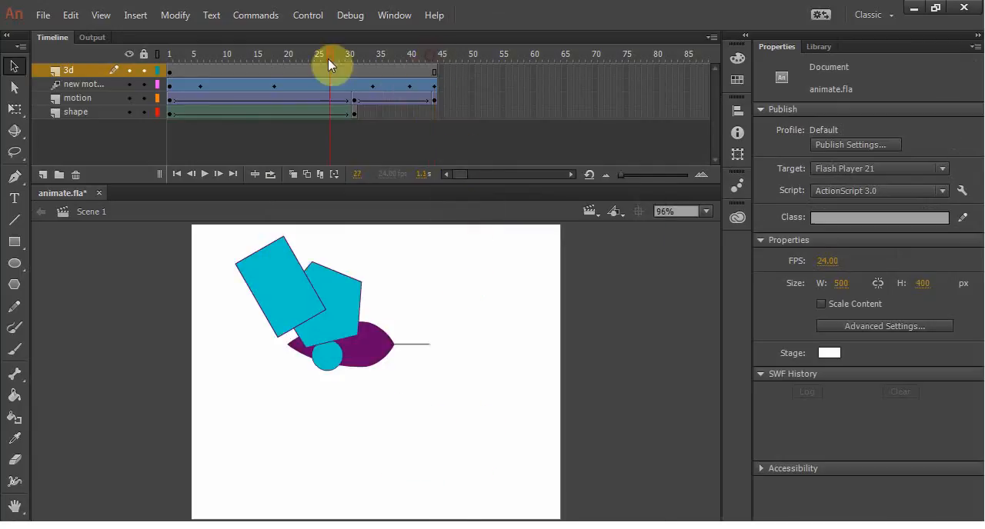
pyautogui.rightClick(281, 71)
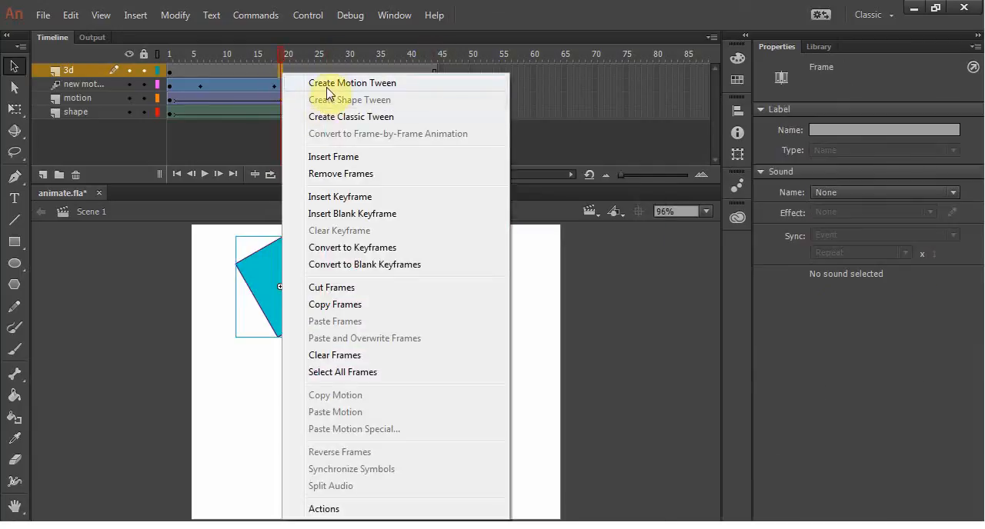
pyautogui.click(327, 83)
pyautogui.moveTo(283, 54); pyautogui.dragTo(224, 56)
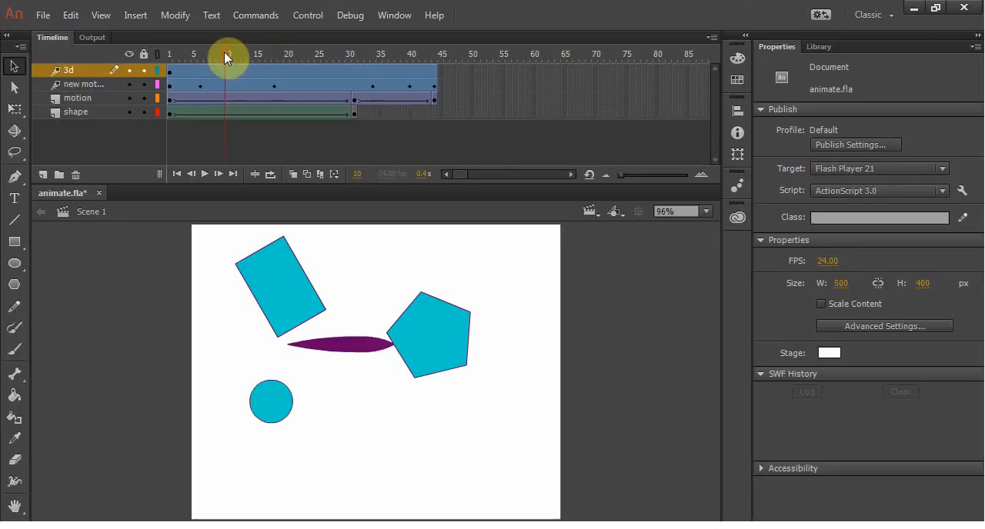
# Step: Try to apply 3D rotation to the rectangle at frame 10 of the 3d layer
pyautogui.click(227, 75)
pyautogui.click(14, 131)
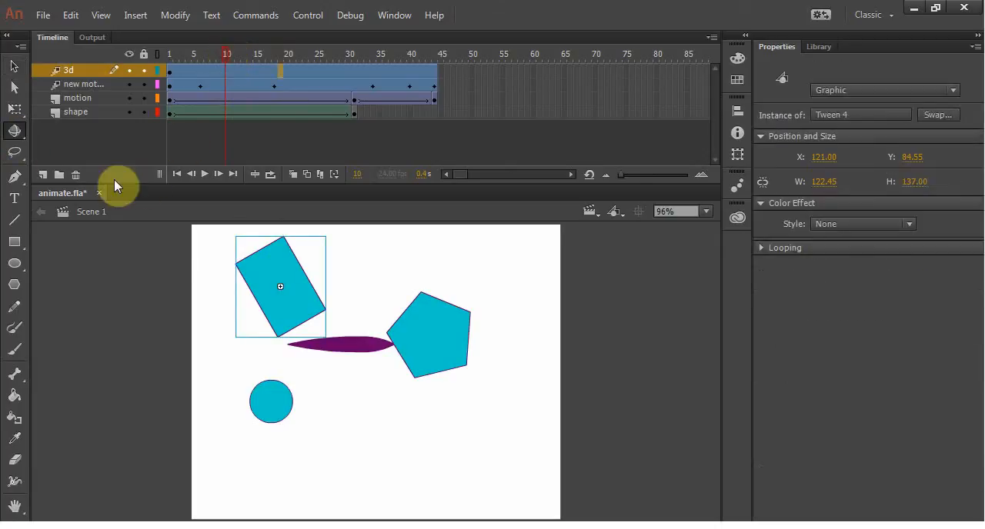
pyautogui.click(282, 282)
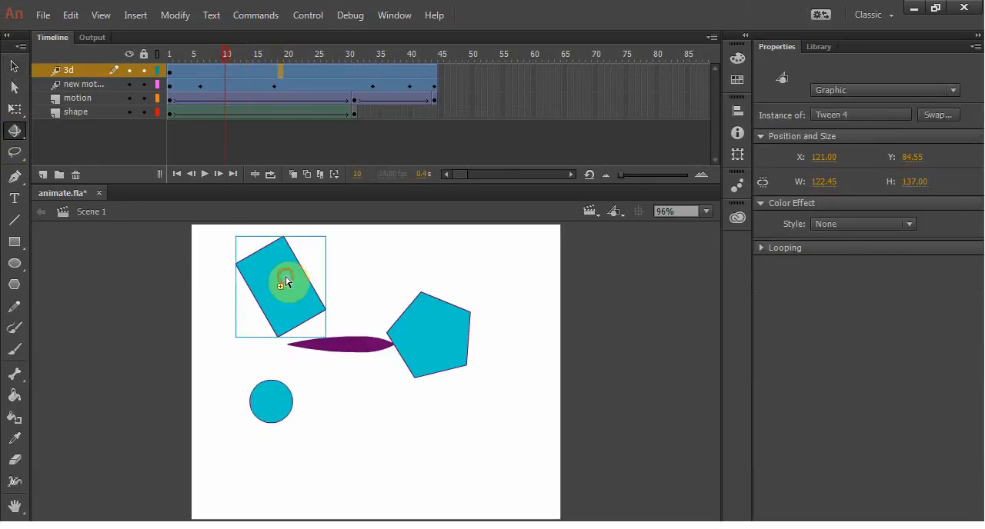
pyautogui.click(391, 270)
pyautogui.click(270, 264)
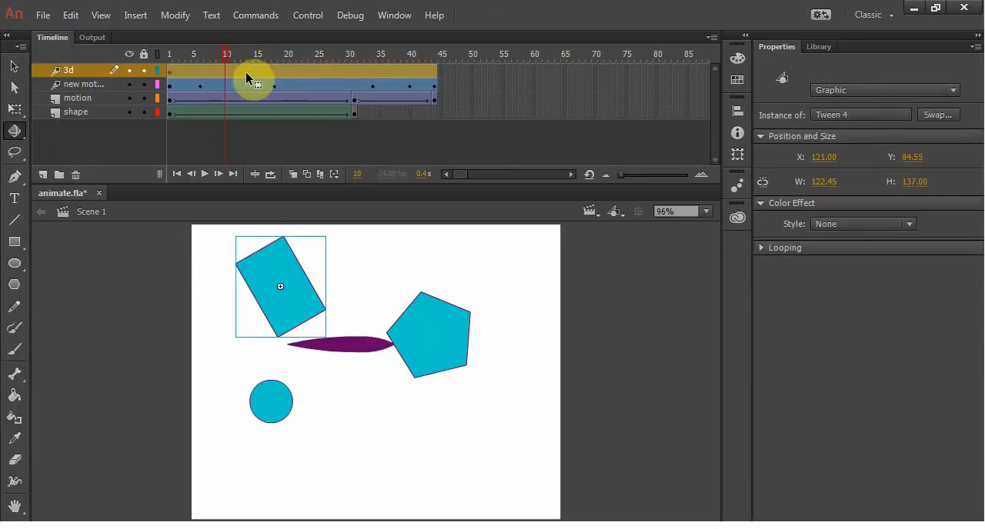
# Step: Remove the motion tween from the 3d layer
pyautogui.rightClick(245, 72)
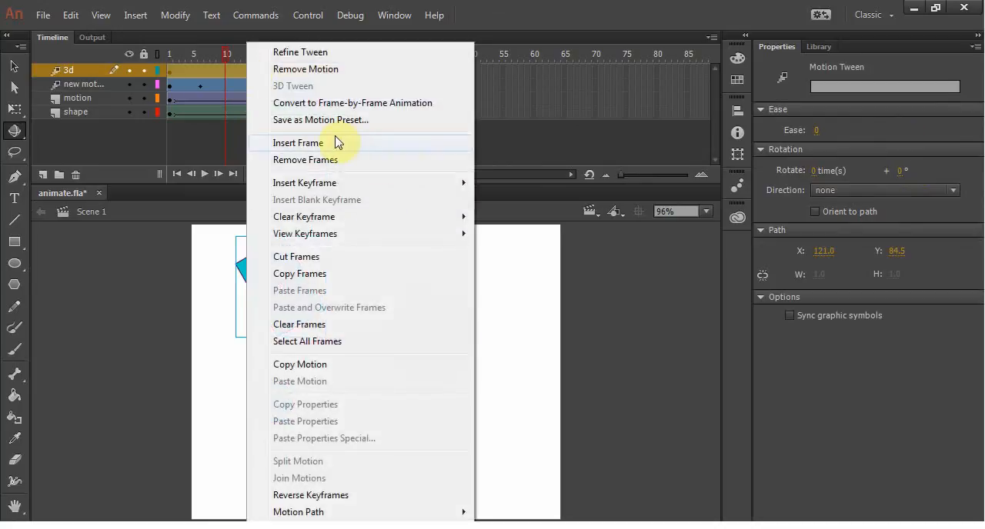
pyautogui.click(520, 108)
pyautogui.hotkey('ctrl', 'z')
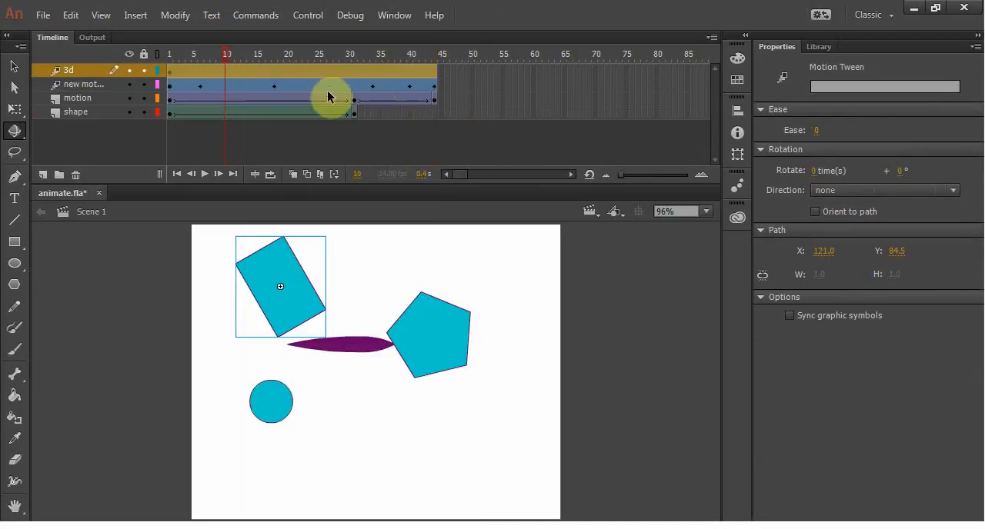
pyautogui.click(240, 74)
pyautogui.rightClick(214, 73)
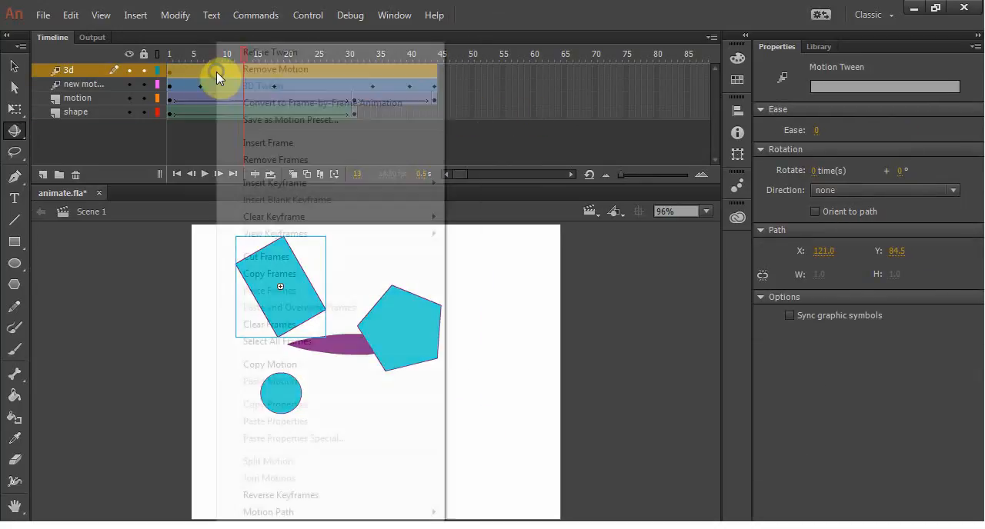
pyautogui.click(265, 75)
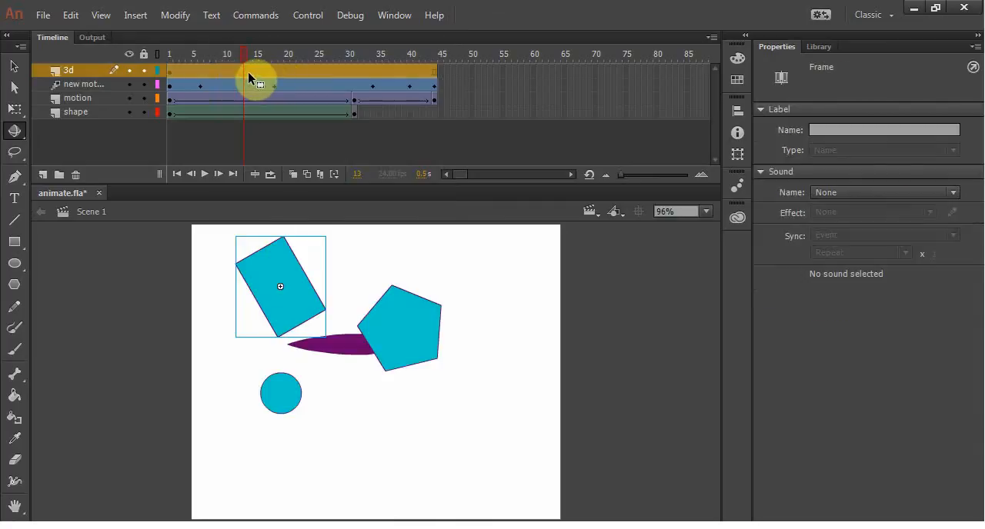
pyautogui.rightClick(276, 70)
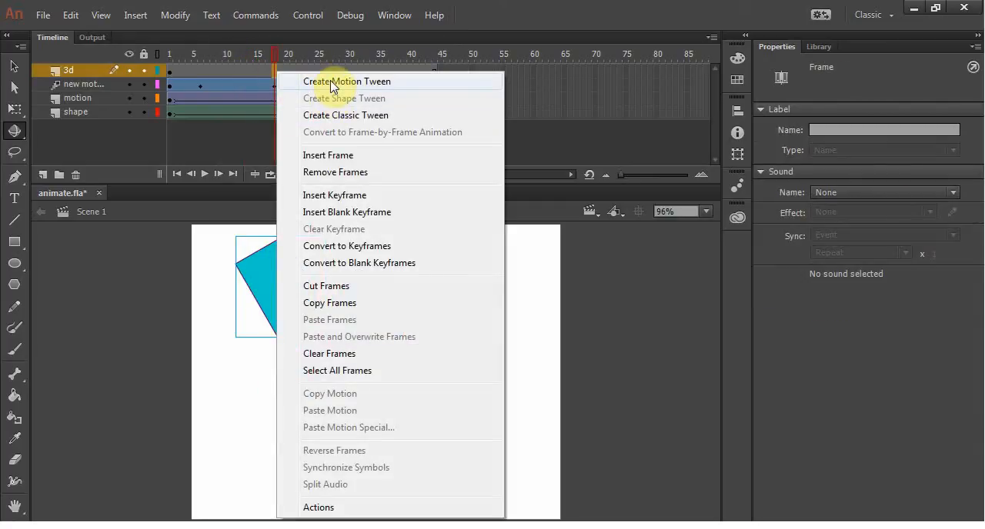
# Step: Try the 3D Rotation tool on the rectangle at frame 1 and compare its instance properties with the pentagon's
pyautogui.click(170, 70)
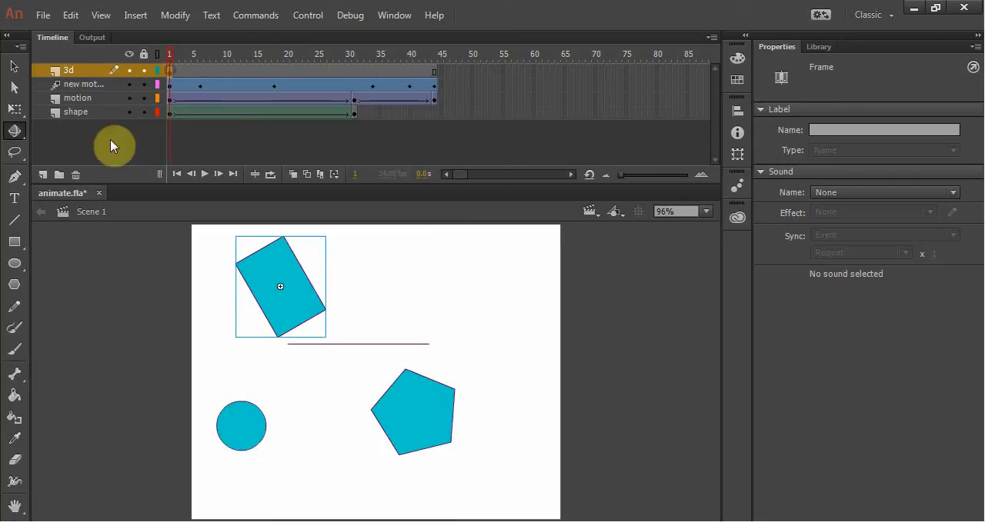
pyautogui.click(16, 136)
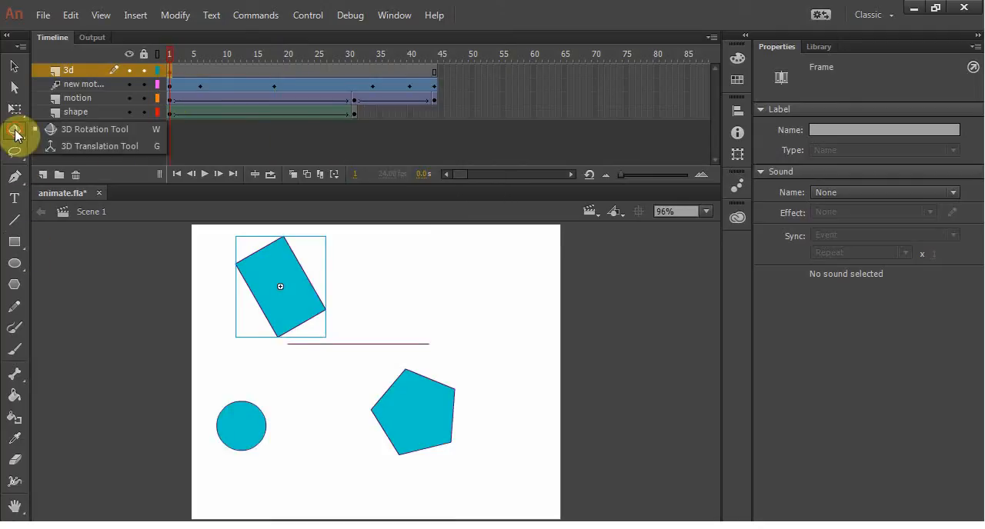
pyautogui.click(81, 129)
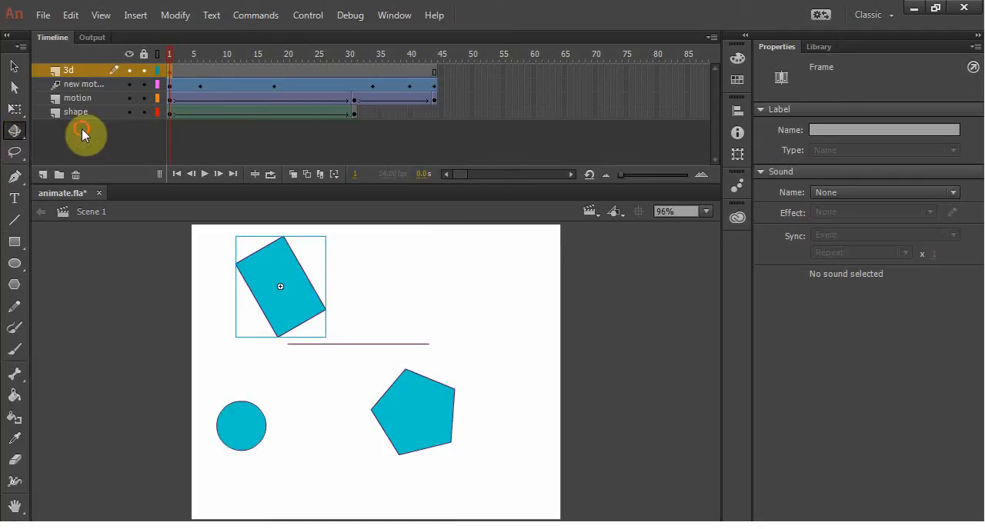
pyautogui.click(312, 285)
pyautogui.click(400, 286)
pyautogui.click(431, 424)
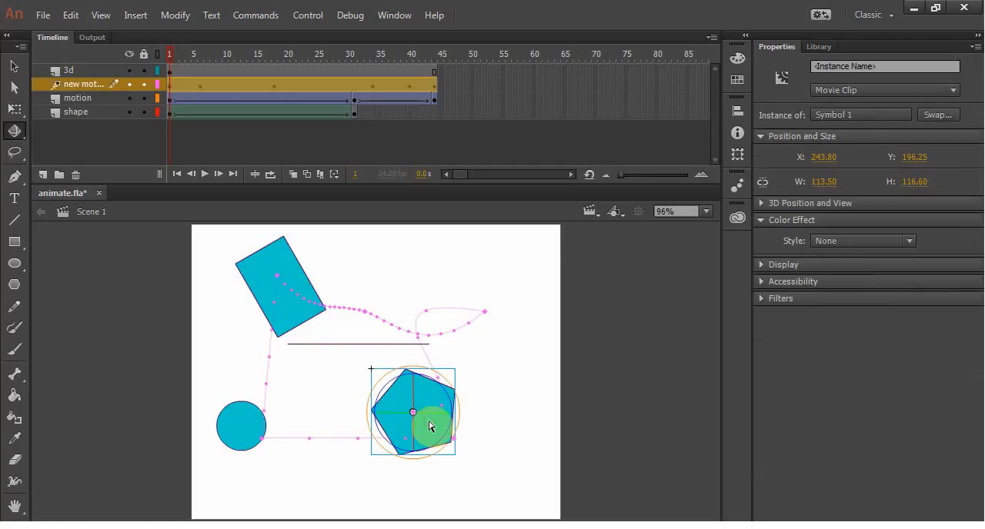
pyautogui.click(269, 266)
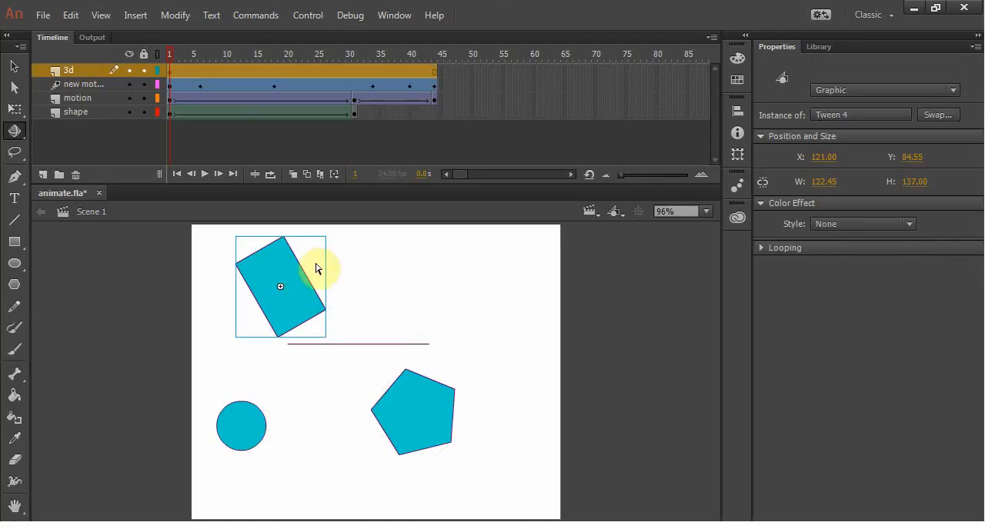
# Step: Examine the Tween 4 and Symbol 1 entries in the library to compare their symbol types
pyautogui.click(819, 46)
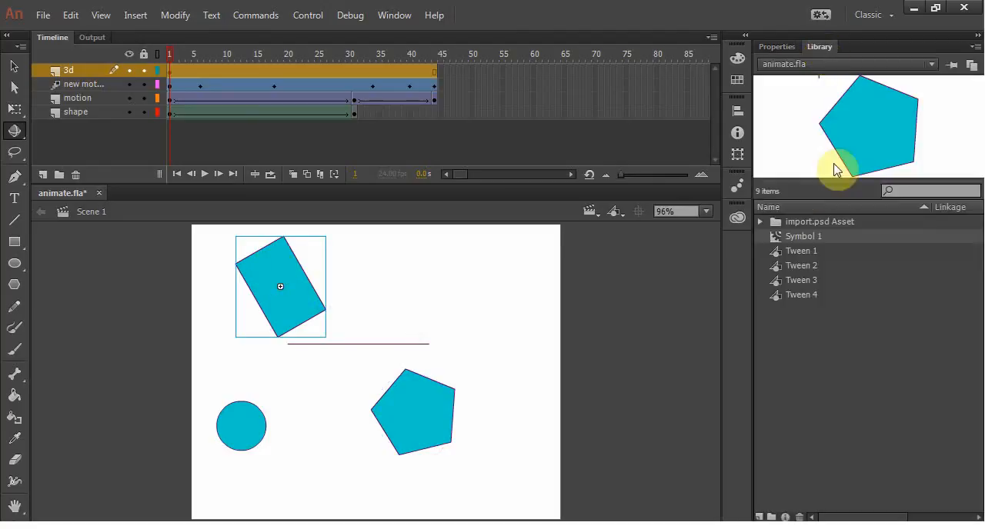
pyautogui.click(801, 295)
pyautogui.click(801, 236)
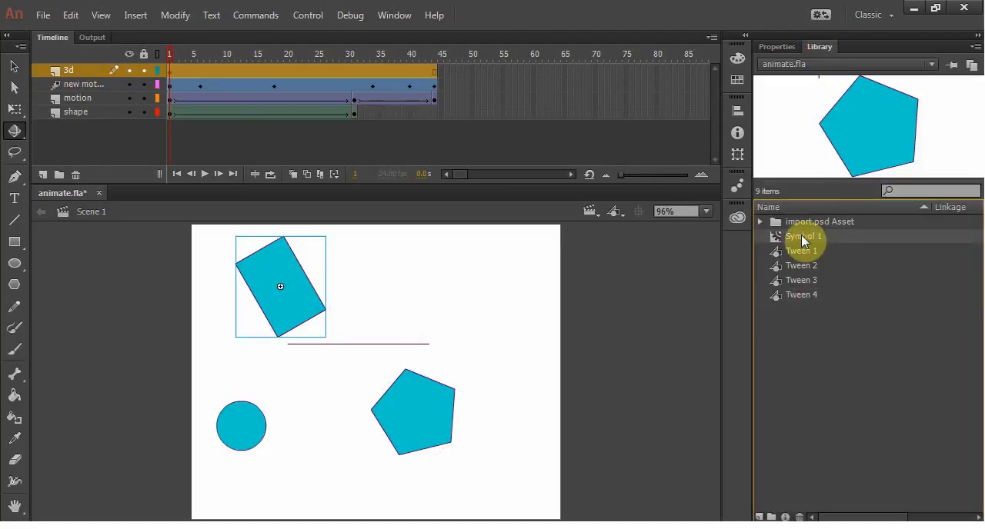
# Step: Delete the tilted rectangle from frame 1 of the 3d layer
pyautogui.click(385, 280)
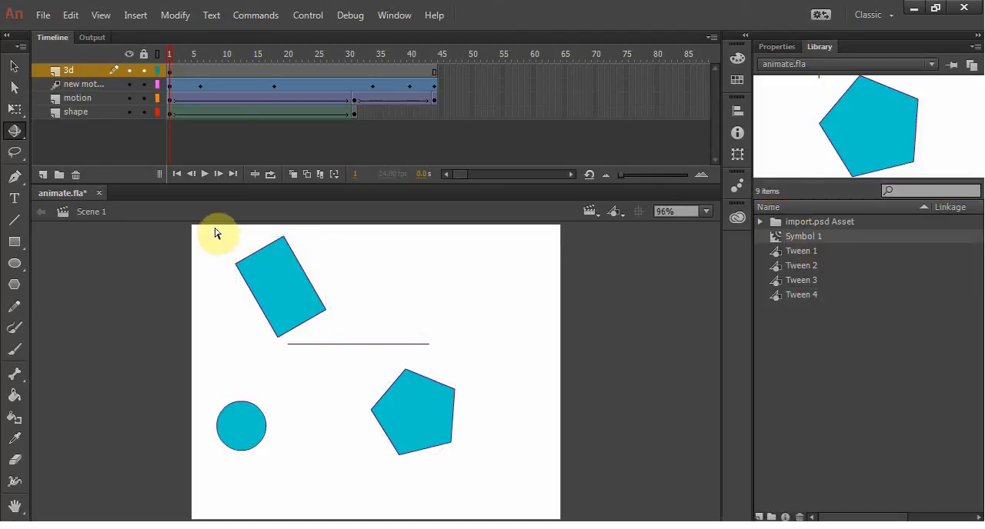
pyautogui.click(14, 66)
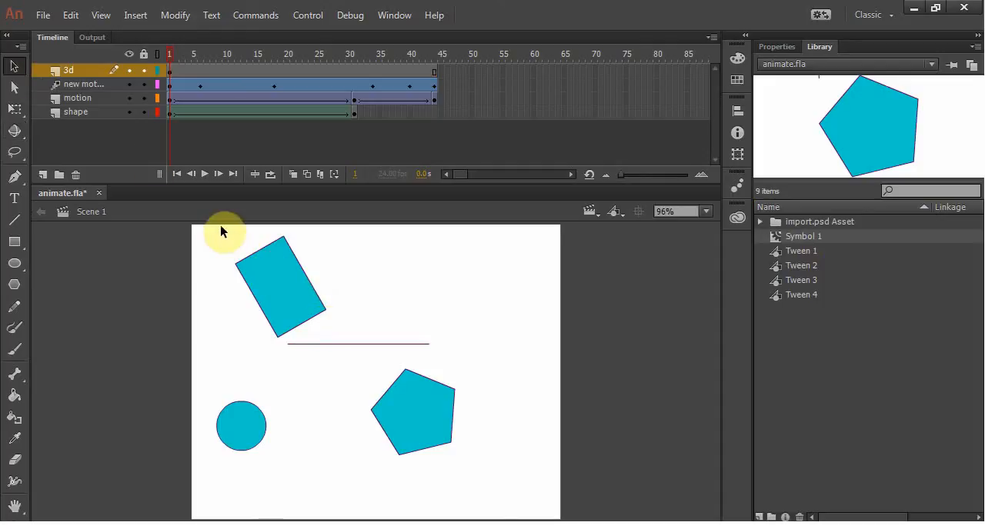
pyautogui.moveTo(220, 226); pyautogui.dragTo(346, 339)
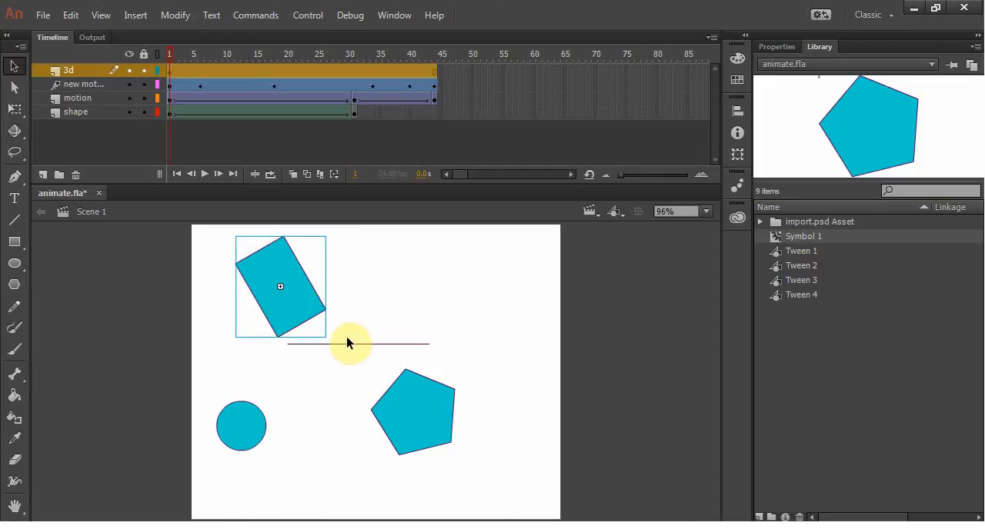
pyautogui.press('Delete')
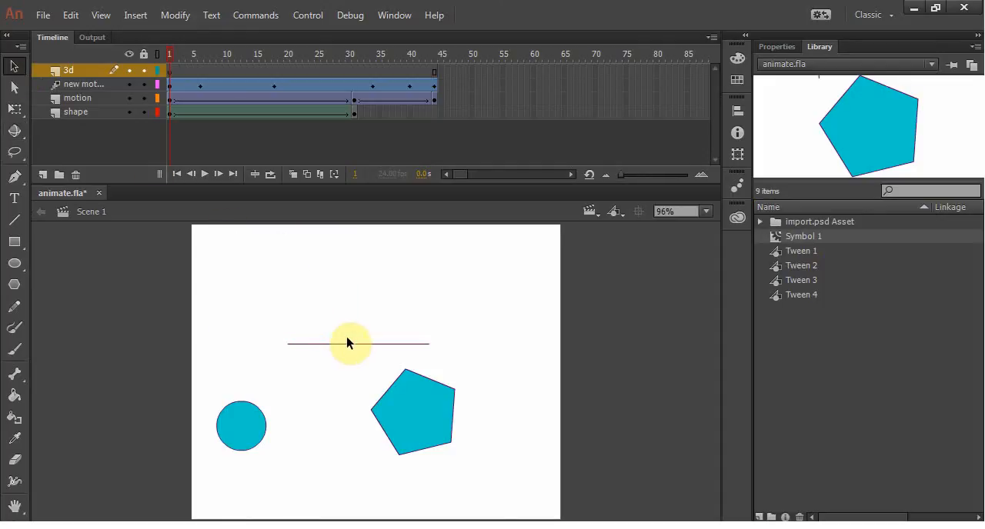
# Step: Draw a square above the circle on frame 1 of the 3d layer
pyautogui.click(797, 237)
pyautogui.click(795, 251)
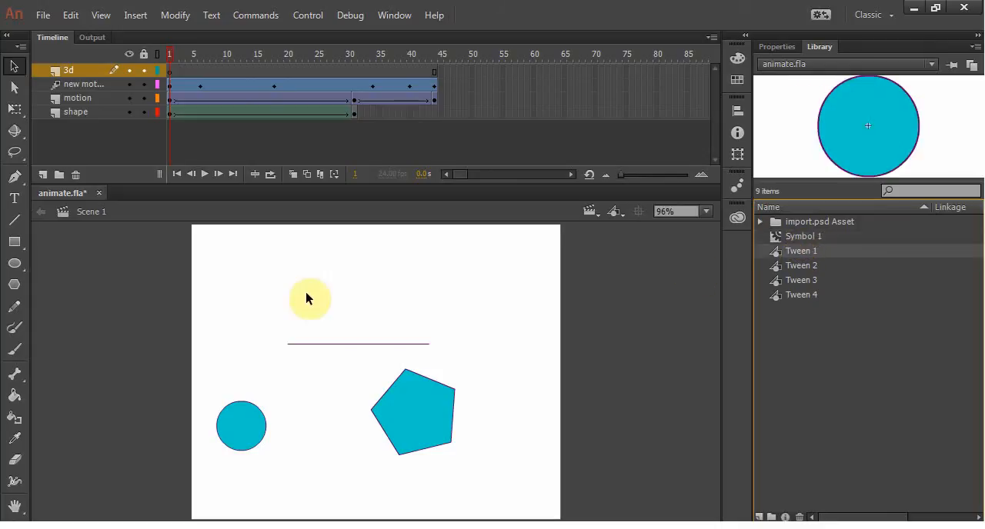
pyautogui.click(13, 242)
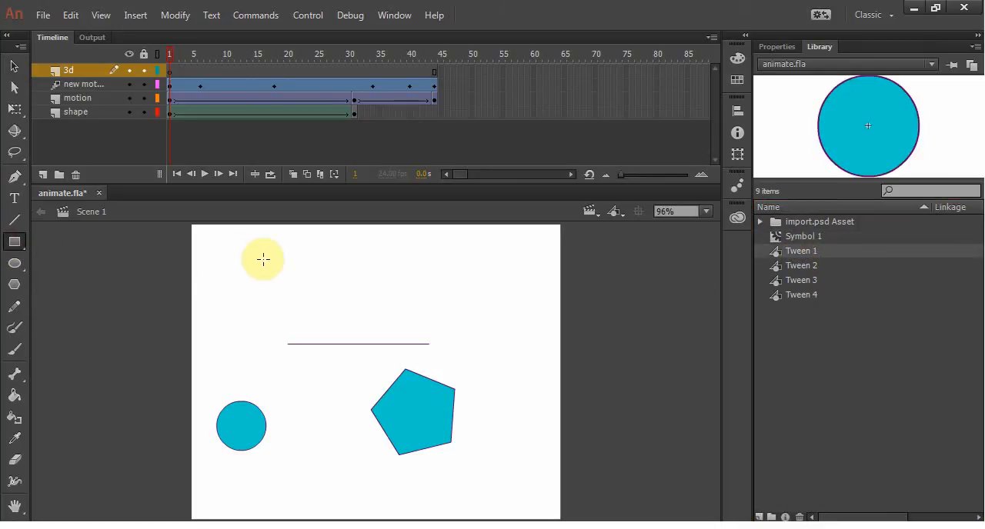
pyautogui.moveTo(239, 249)
pyautogui.mouseDown()
pyautogui.moveTo(244, 279)
pyautogui.moveTo(311, 321)
pyautogui.mouseUp()
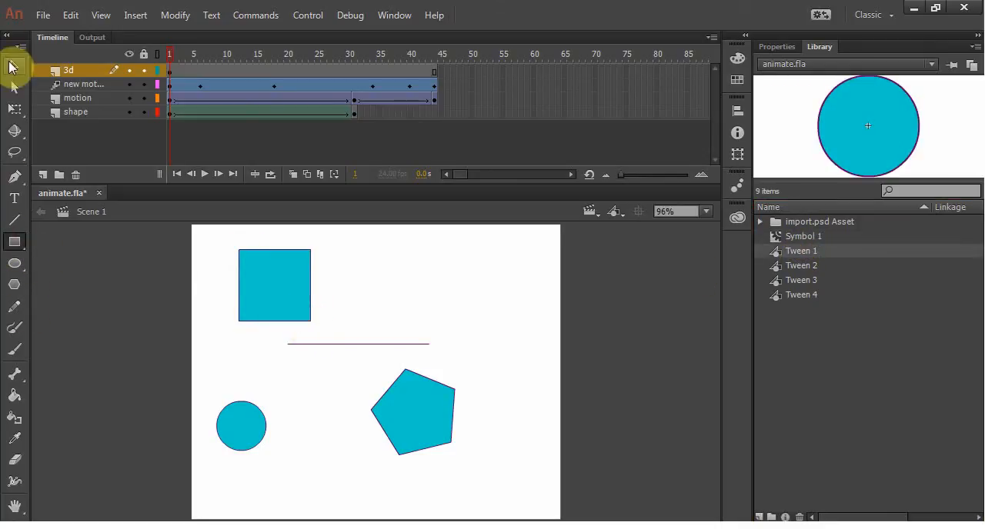
# Step: Convert the square's fill and outline into a Movie Clip symbol named 3d
pyautogui.click(12, 67)
pyautogui.moveTo(211, 230); pyautogui.dragTo(346, 332)
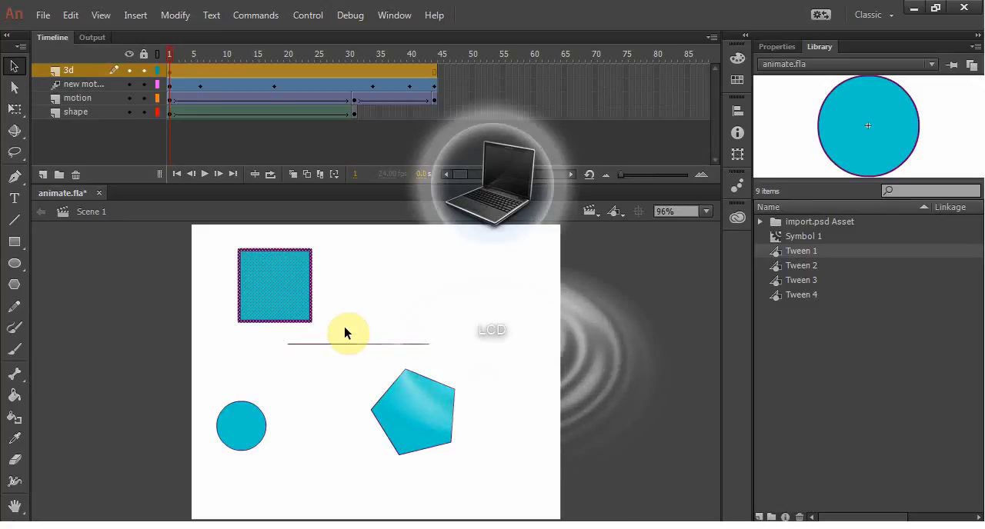
pyautogui.click(132, 15)
pyautogui.moveTo(174, 17)
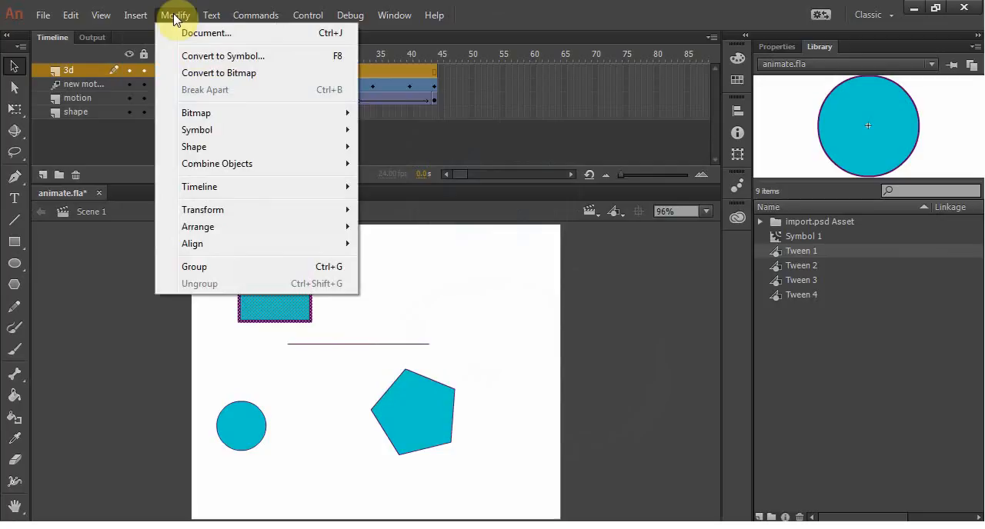
pyautogui.click(239, 57)
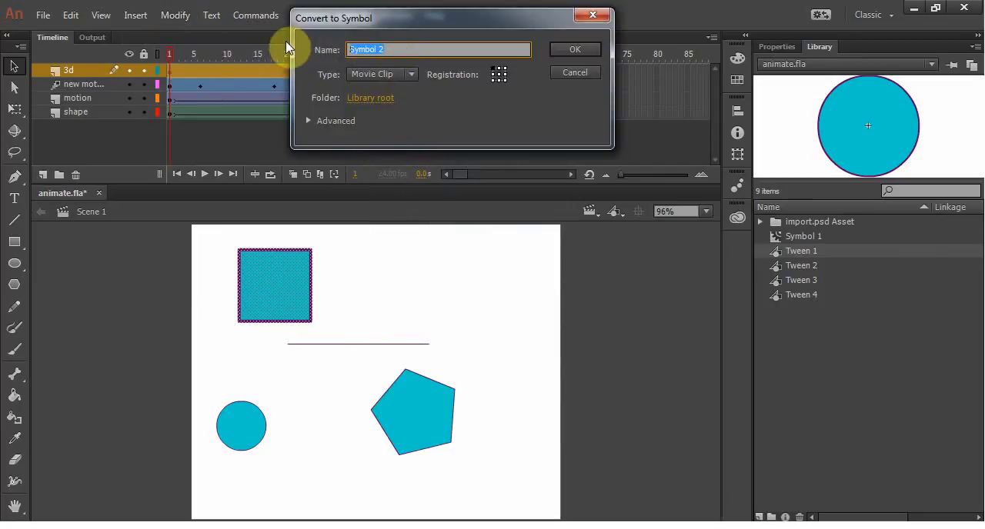
pyautogui.write('3d')
pyautogui.press('Return')
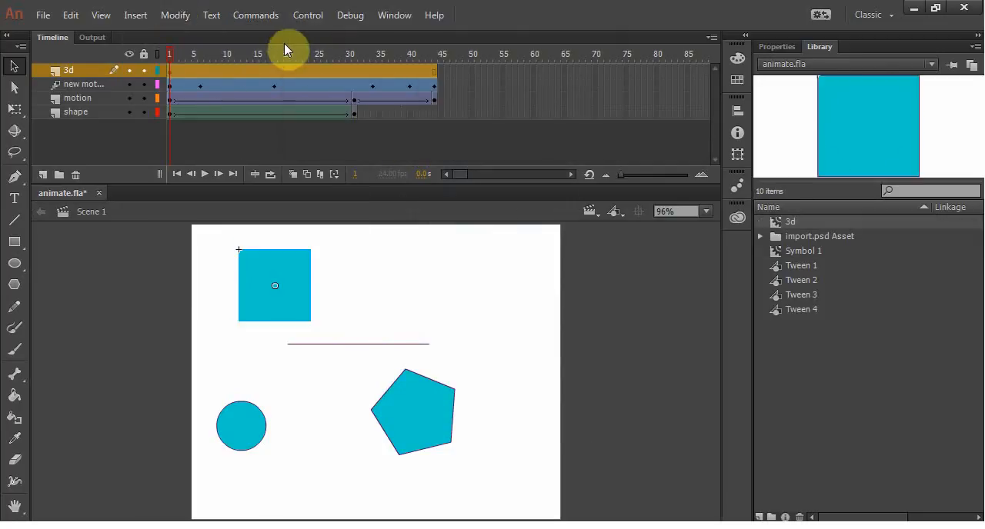
# Step: Activate the 3D Rotation tool for the square and insert keyframes at frames 19 and 44 of the 3d layer
pyautogui.click(12, 133)
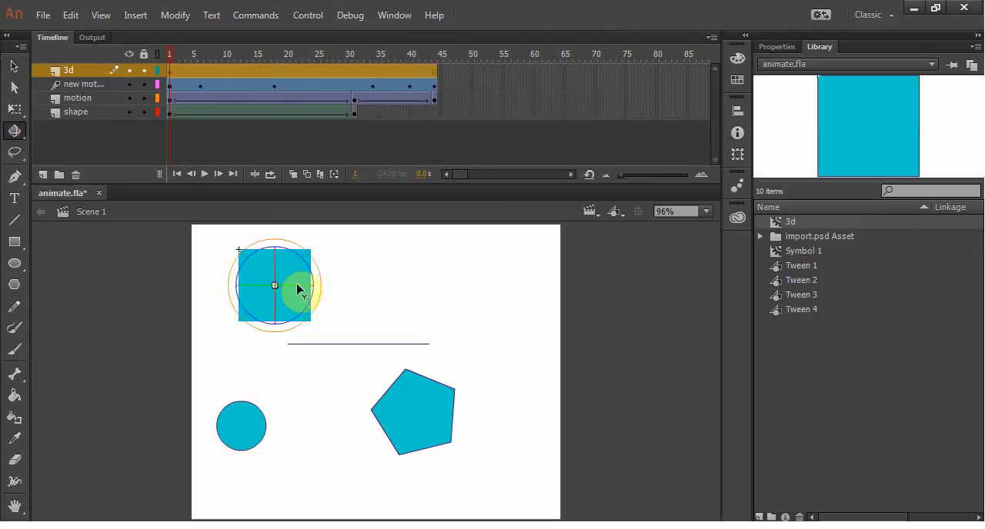
pyautogui.click(280, 70)
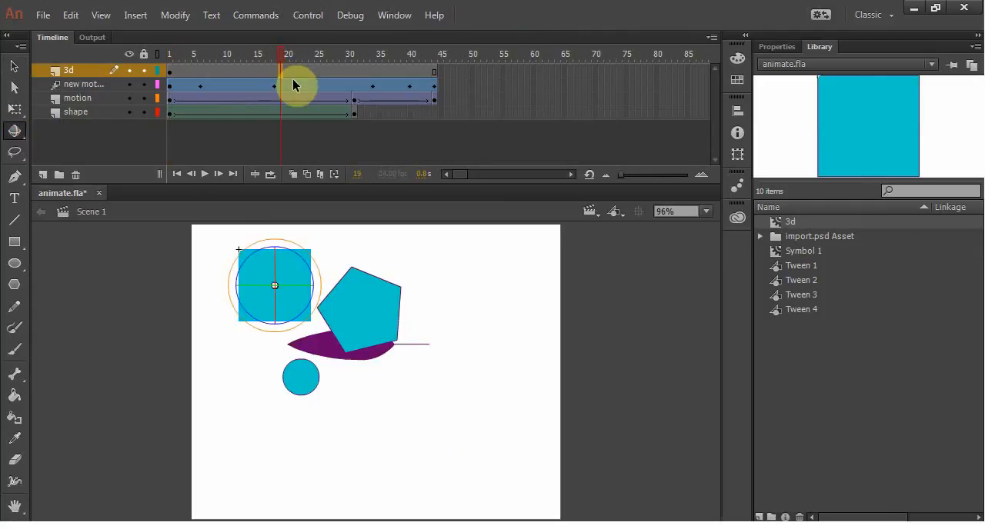
pyautogui.press('F6')
pyautogui.click(434, 71)
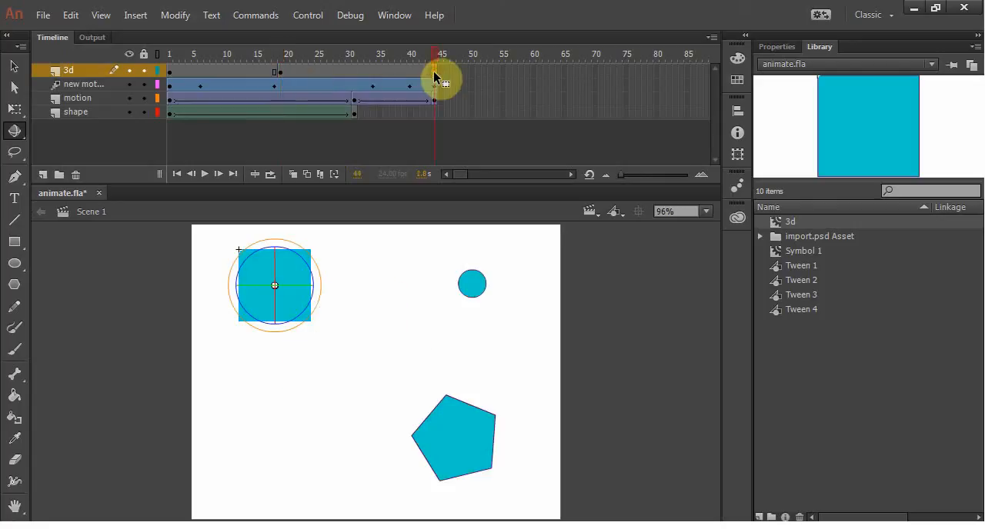
pyautogui.moveTo(435, 52); pyautogui.dragTo(165, 58)
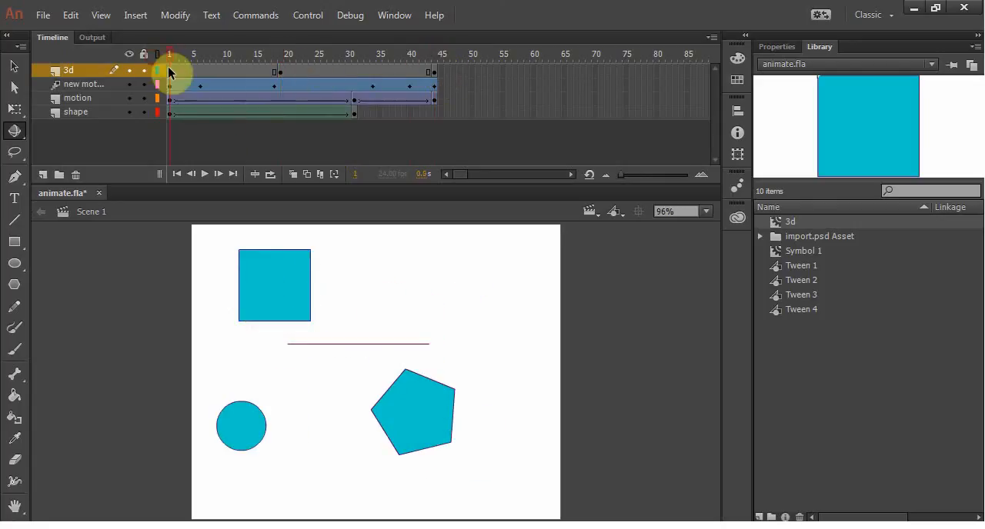
# Step: Create classic tweens on the 3d layer between frames 1 and 19 and between frames 19 and 44
pyautogui.click(170, 70)
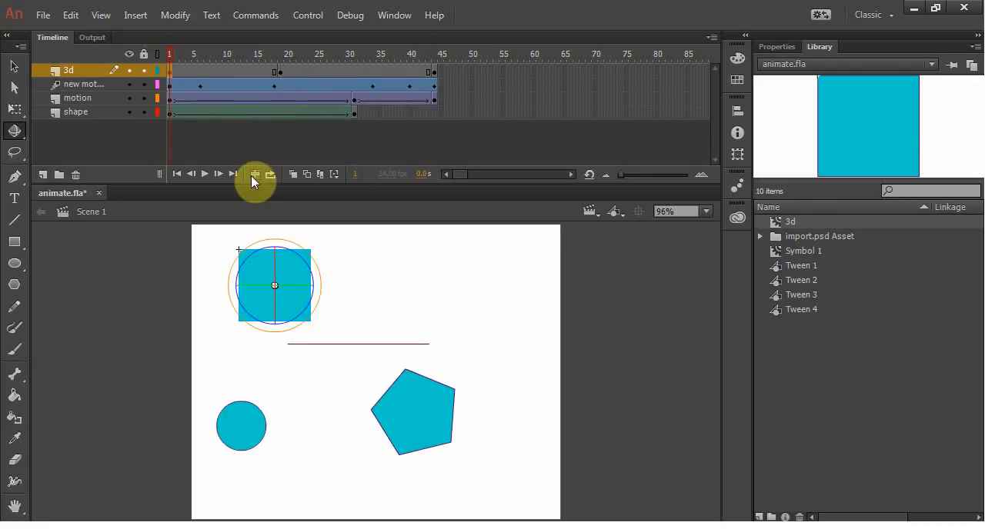
pyautogui.click(279, 73)
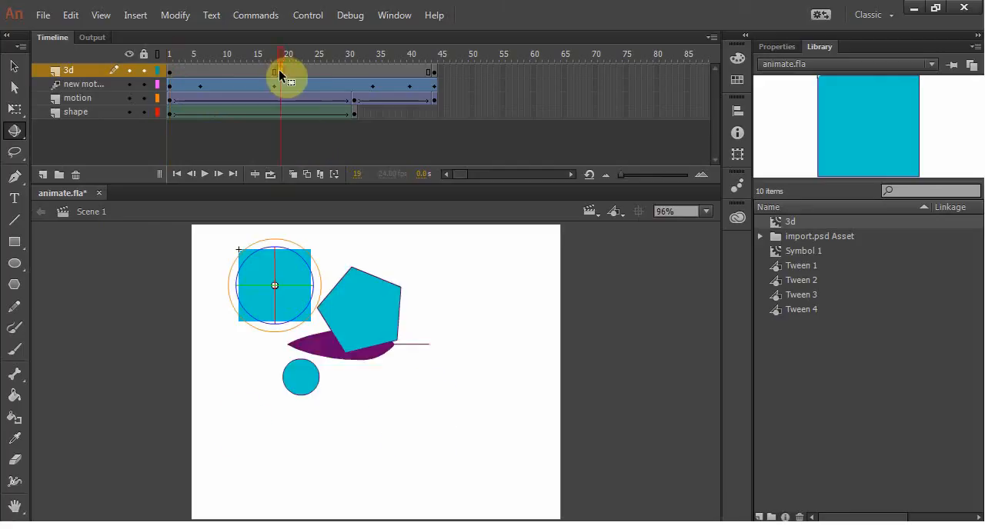
pyautogui.moveTo(282, 55); pyautogui.dragTo(213, 54)
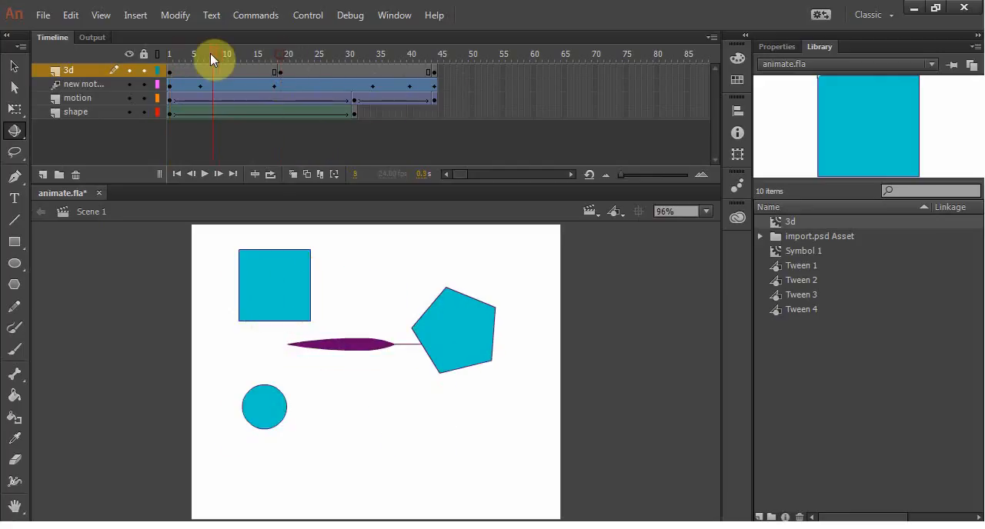
pyautogui.rightClick(226, 70)
pyautogui.click(255, 114)
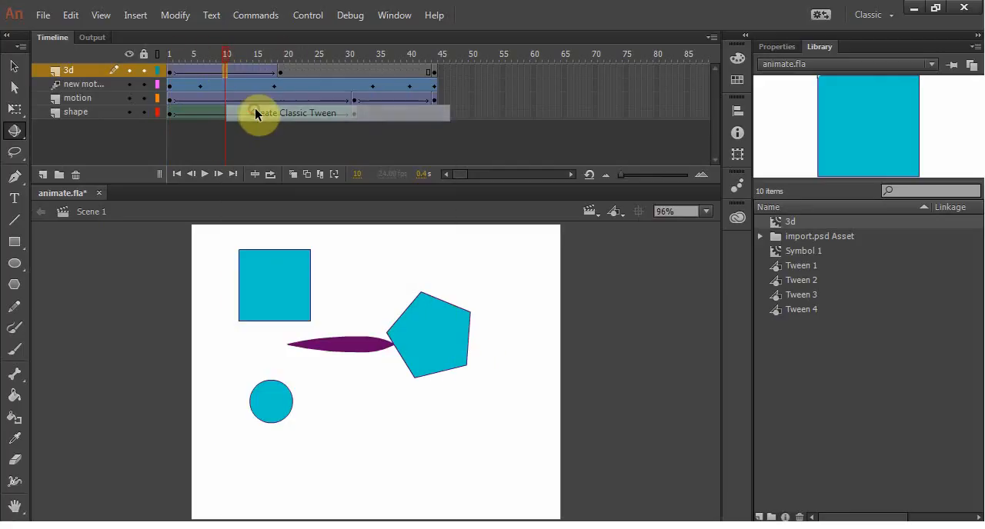
pyautogui.rightClick(312, 70)
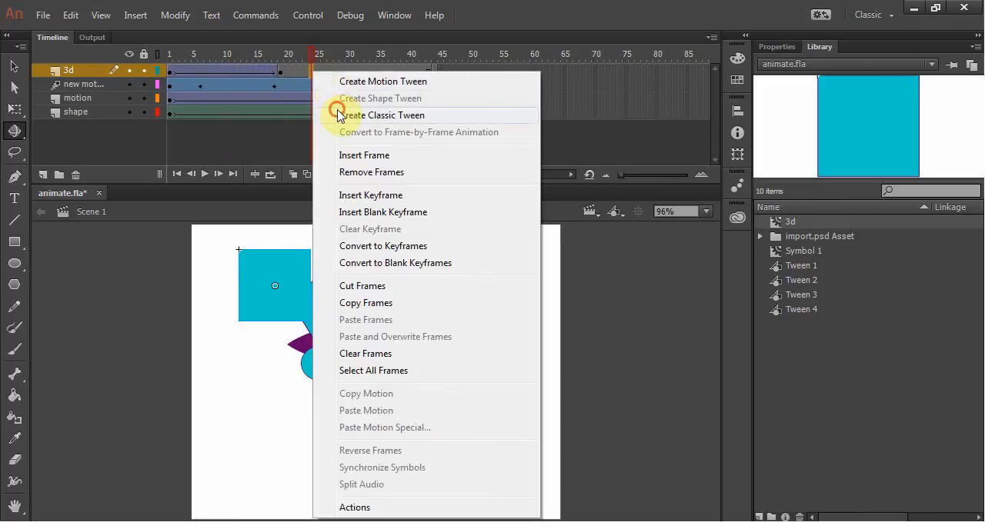
pyautogui.click(337, 113)
# Step: Try to apply the 3D Rotation tool to the square on frame 1 of the 3d layer
pyautogui.click(172, 75)
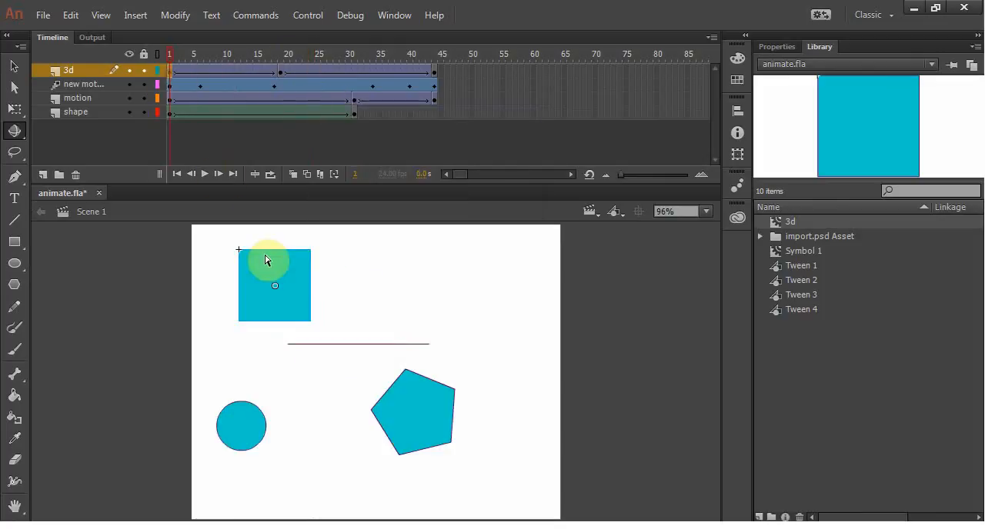
pyautogui.click(14, 130)
pyautogui.click(14, 132)
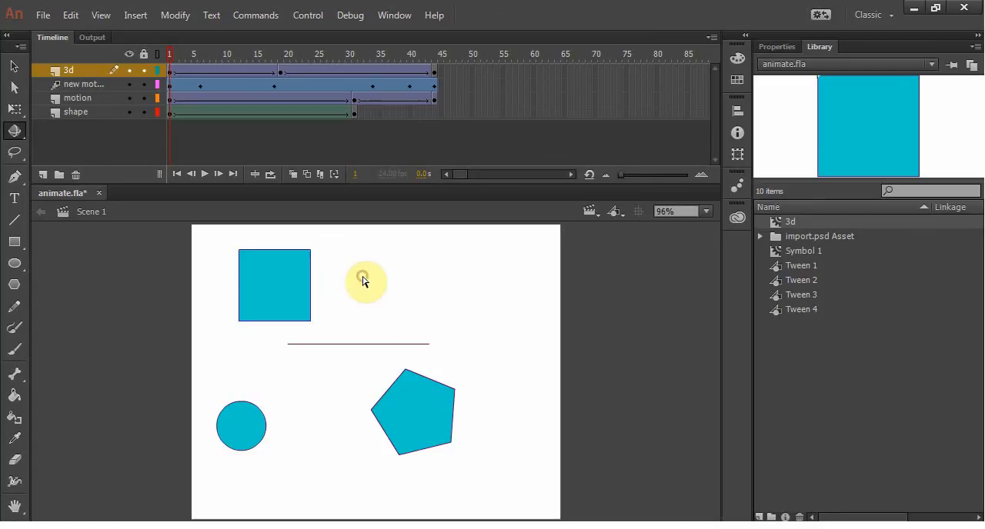
pyautogui.click(288, 276)
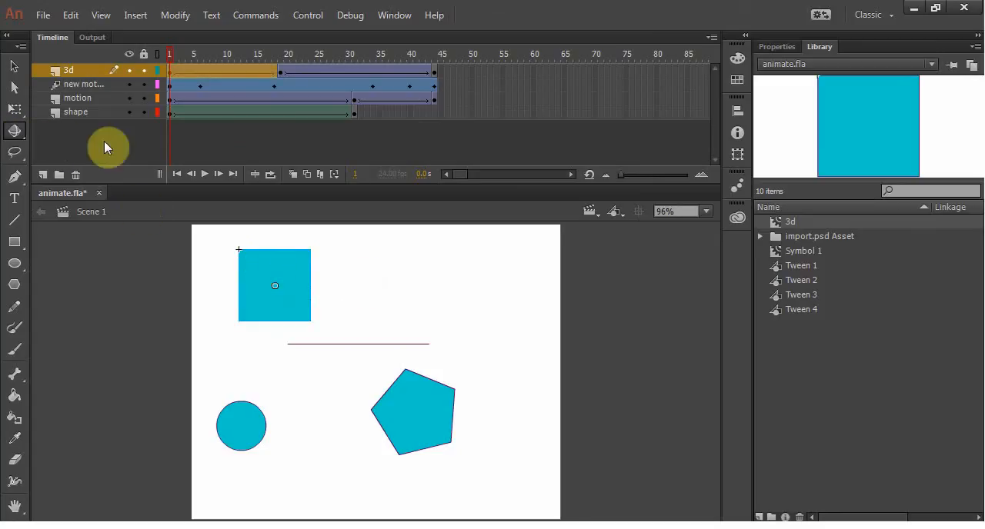
pyautogui.click(257, 170)
# Step: Undo the classic tweens and the keyframes at frames 19 and 44 of the 3d layer
pyautogui.hotkey('ctrl', 'z')
pyautogui.hotkey('ctrl', 'z')
pyautogui.hotkey('ctrl', 'z')
pyautogui.hotkey('ctrl', 'z')
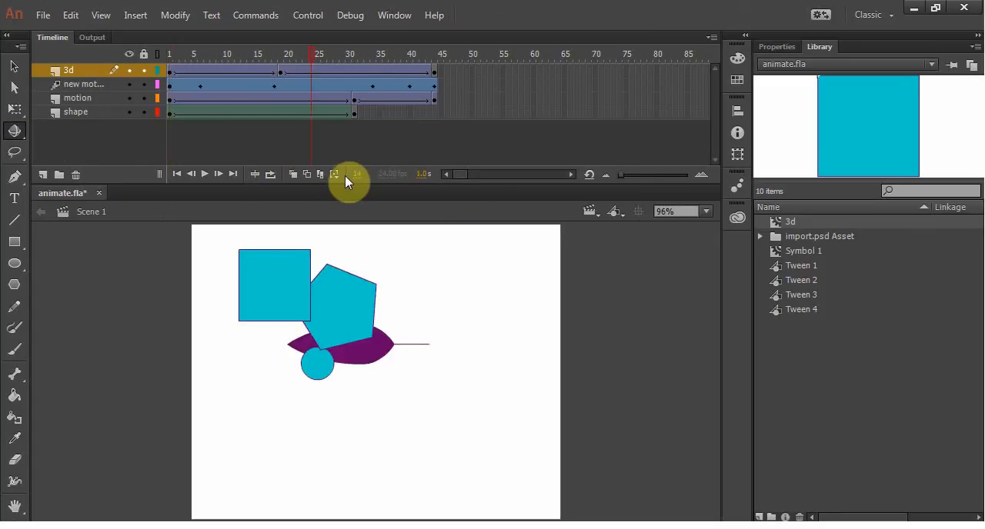
pyautogui.hotkey('ctrl', 'z')
pyautogui.hotkey('ctrl', 'z')
pyautogui.hotkey('ctrl', 'z')
pyautogui.hotkey('ctrl', 'z')
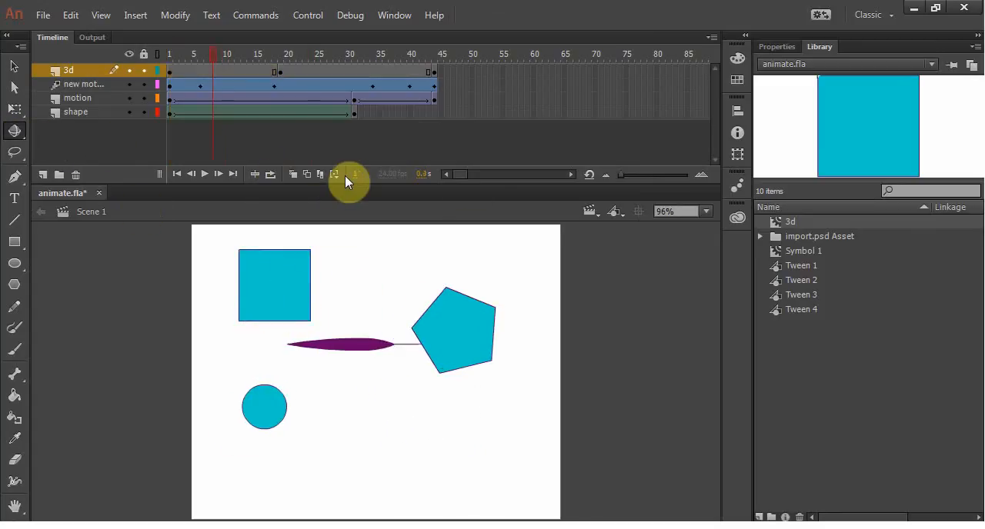
pyautogui.hotkey('ctrl', 'z')
pyautogui.hotkey('ctrl', 'z')
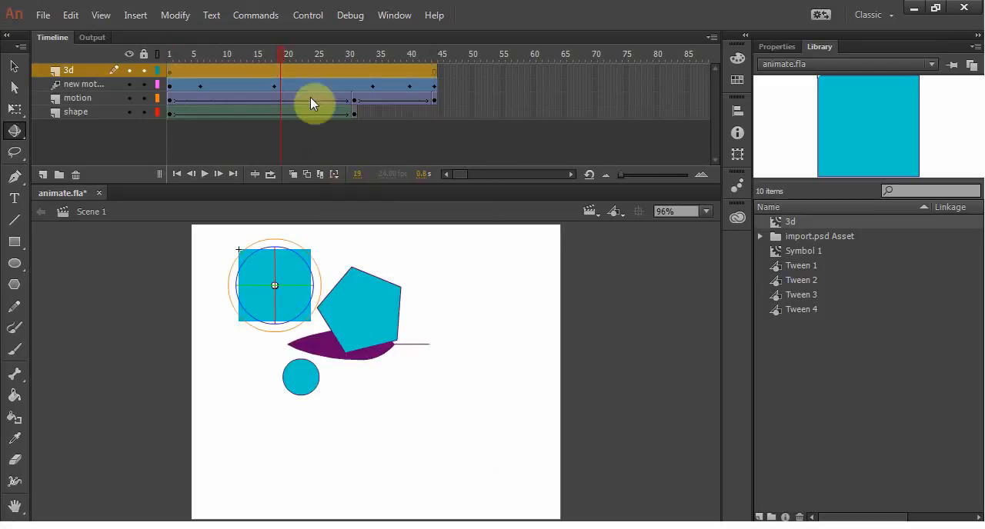
# Step: Create a motion tween across the 3d layer's frame span
pyautogui.click(311, 71)
pyautogui.rightClick(232, 70)
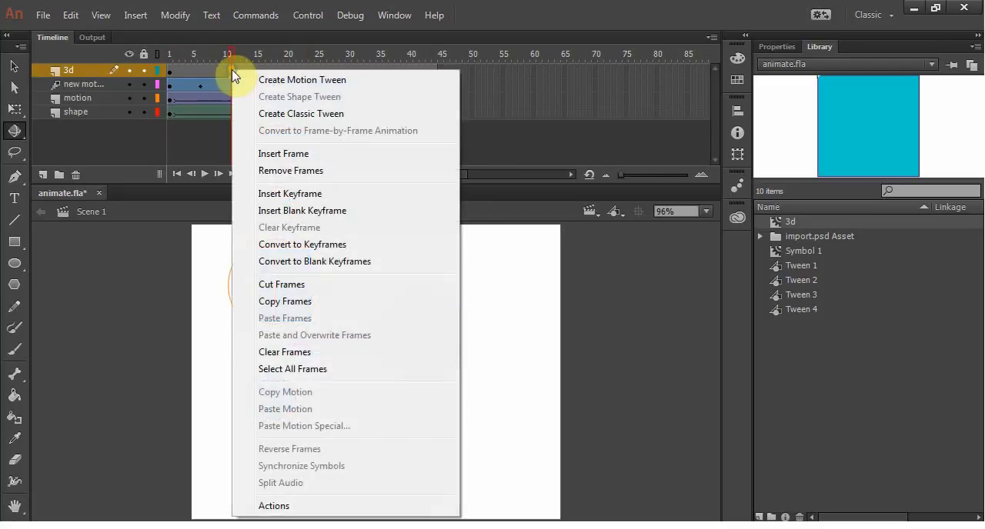
pyautogui.click(288, 80)
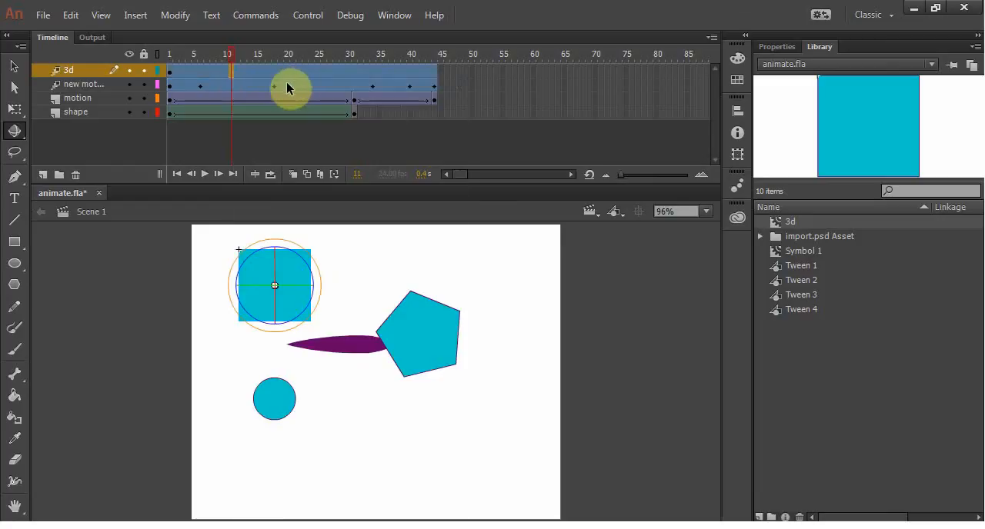
# Step: At frame 13, move the square horizontally to the right until it overlaps the pentagon's upper edge
pyautogui.moveTo(230, 53); pyautogui.dragTo(281, 53)
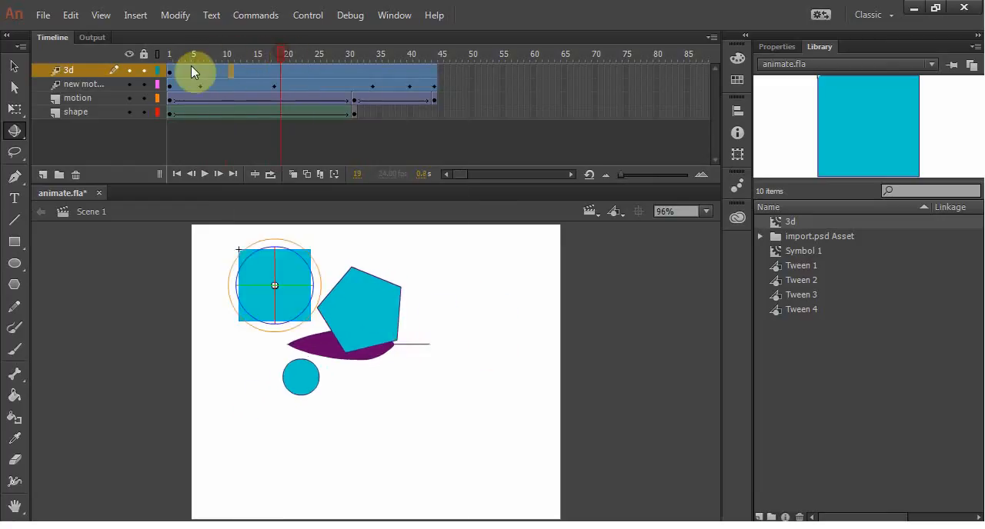
pyautogui.click(170, 71)
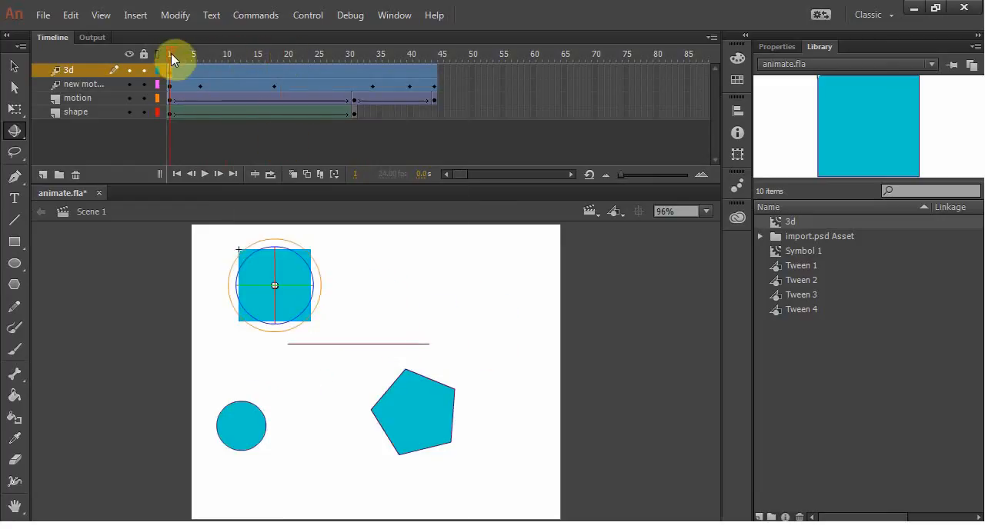
pyautogui.moveTo(171, 53); pyautogui.dragTo(243, 54)
pyautogui.click(294, 275)
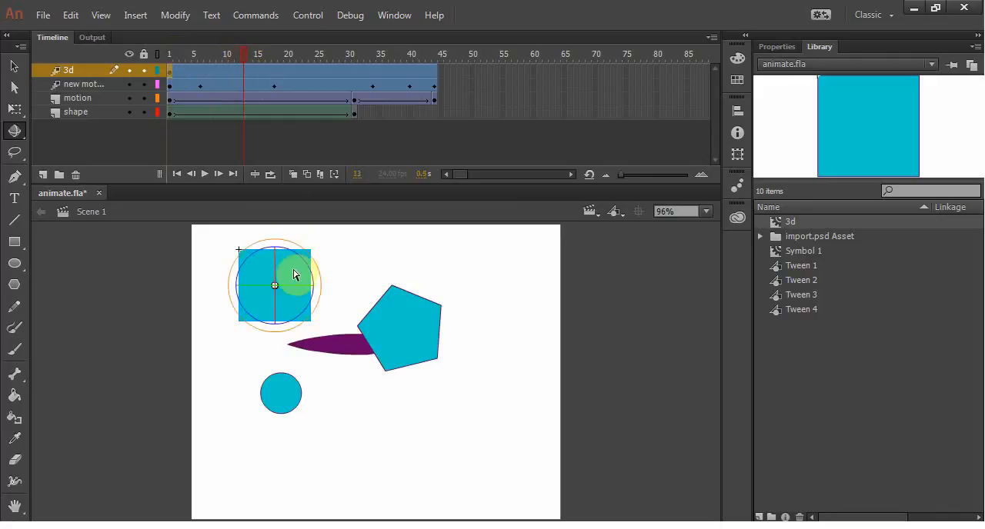
pyautogui.click(14, 66)
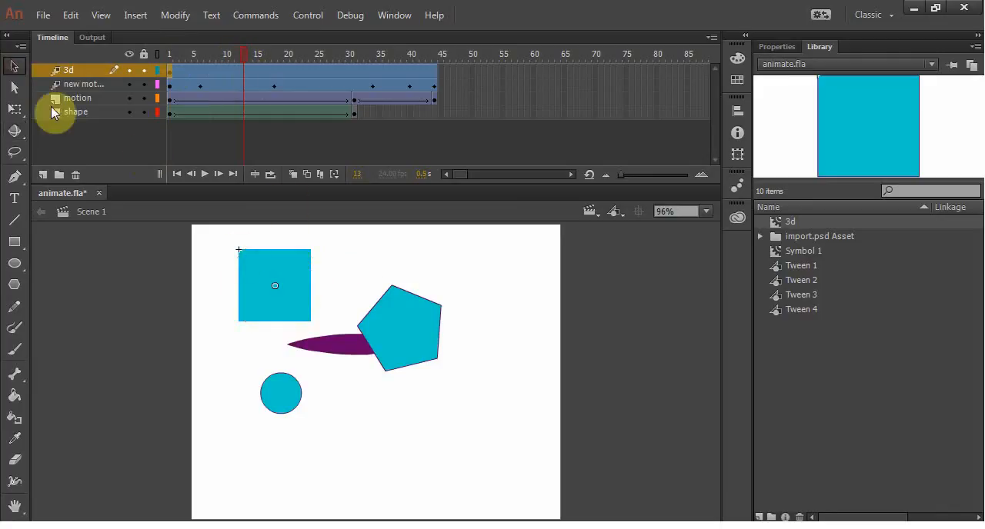
pyautogui.moveTo(286, 277); pyautogui.dragTo(374, 268)
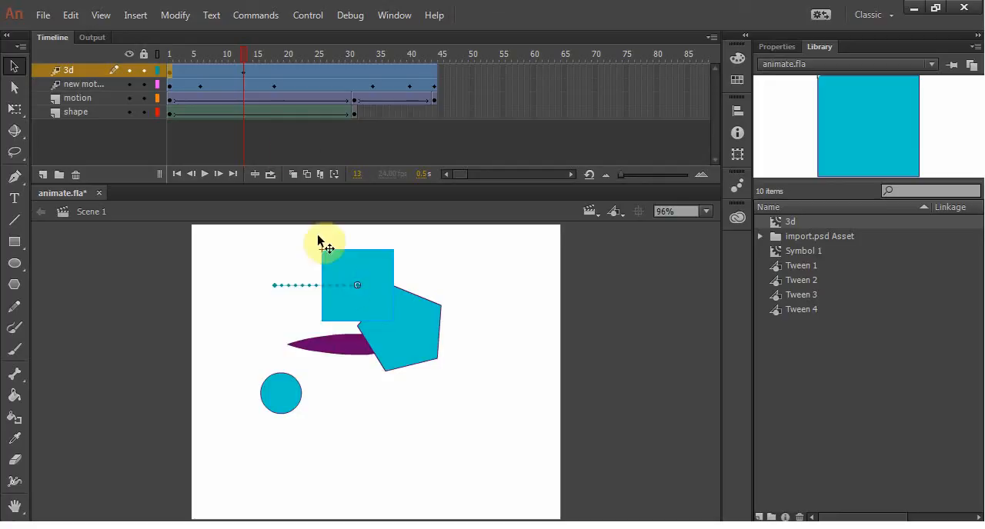
# Step: Rotate the square in 3D at frame 13 until it is flipped horizontally, and play the animation from frame 1
pyautogui.click(14, 130)
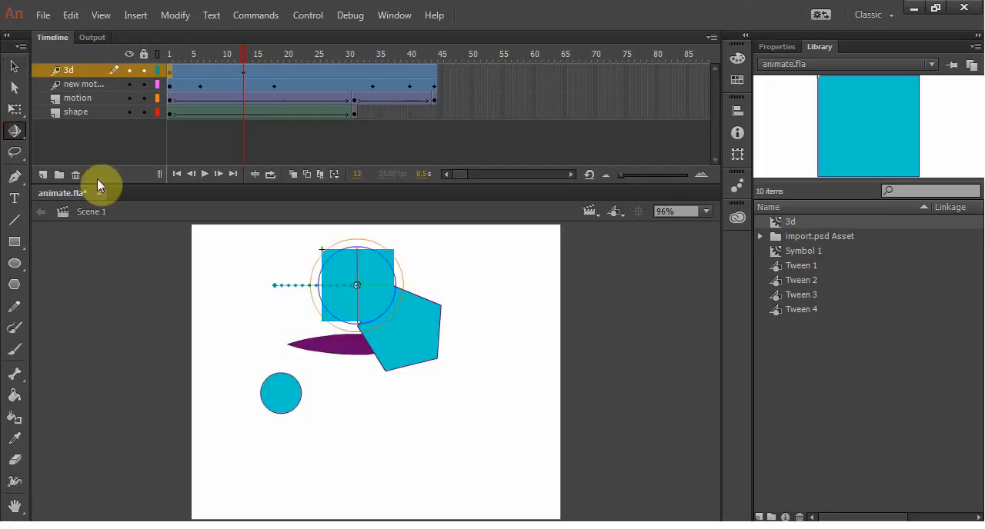
pyautogui.moveTo(386, 292); pyautogui.dragTo(336, 324)
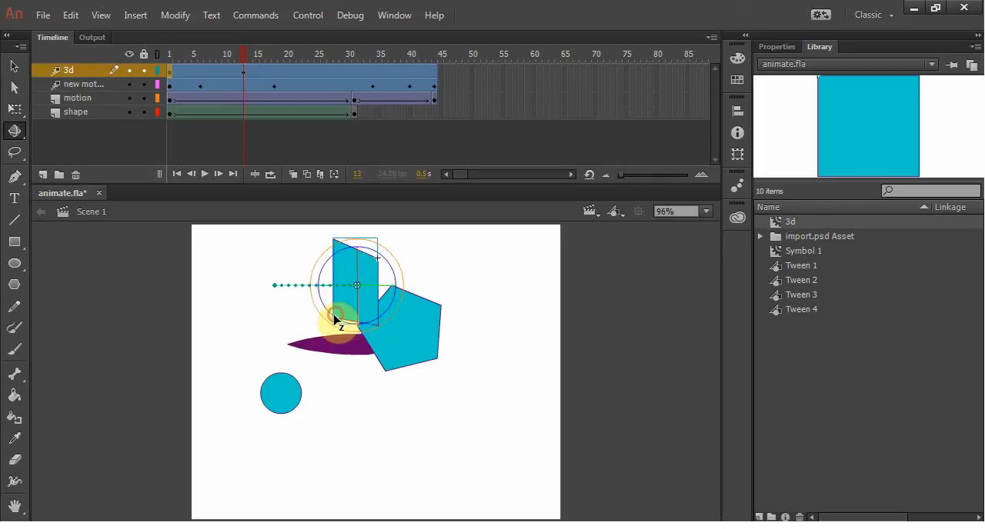
pyautogui.click(239, 55)
pyautogui.moveTo(239, 55); pyautogui.dragTo(271, 54)
pyautogui.click(243, 68)
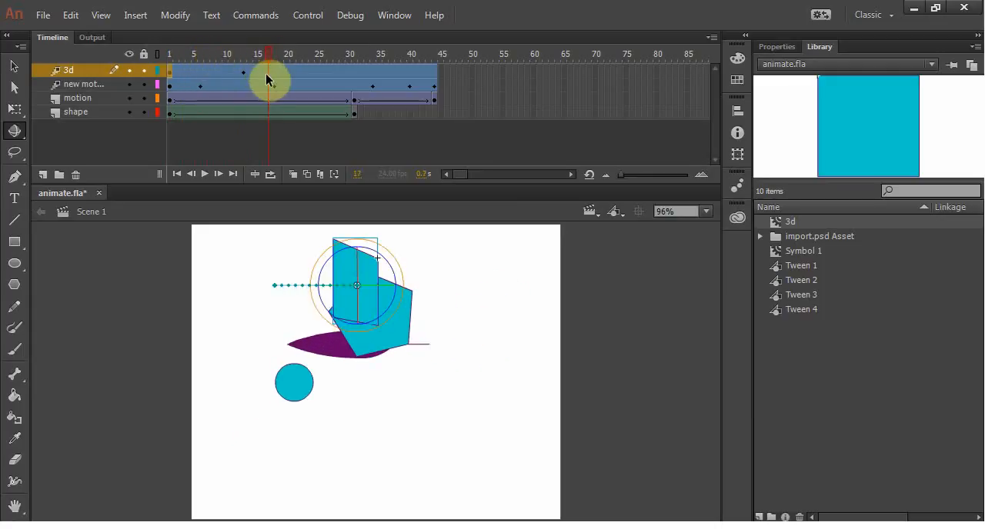
pyautogui.click(246, 58)
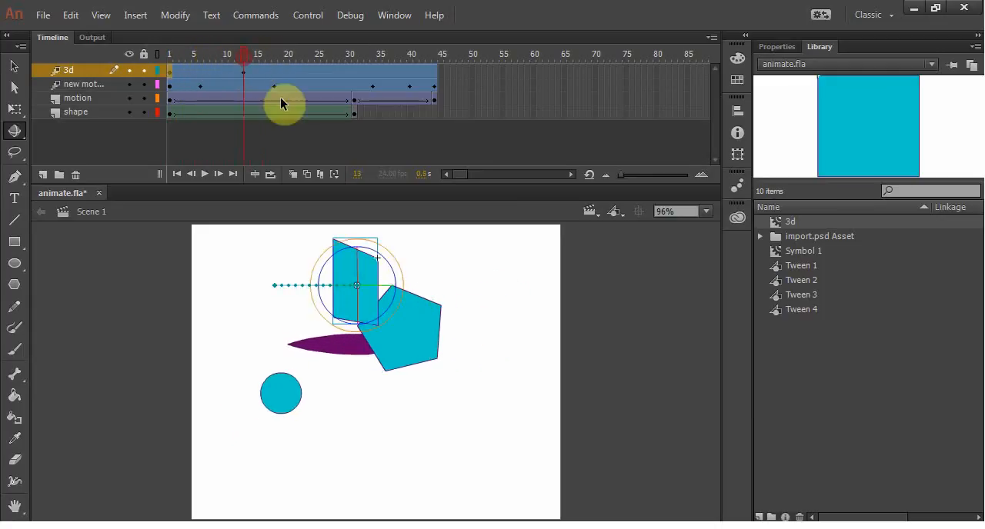
pyautogui.moveTo(383, 285); pyautogui.dragTo(389, 308)
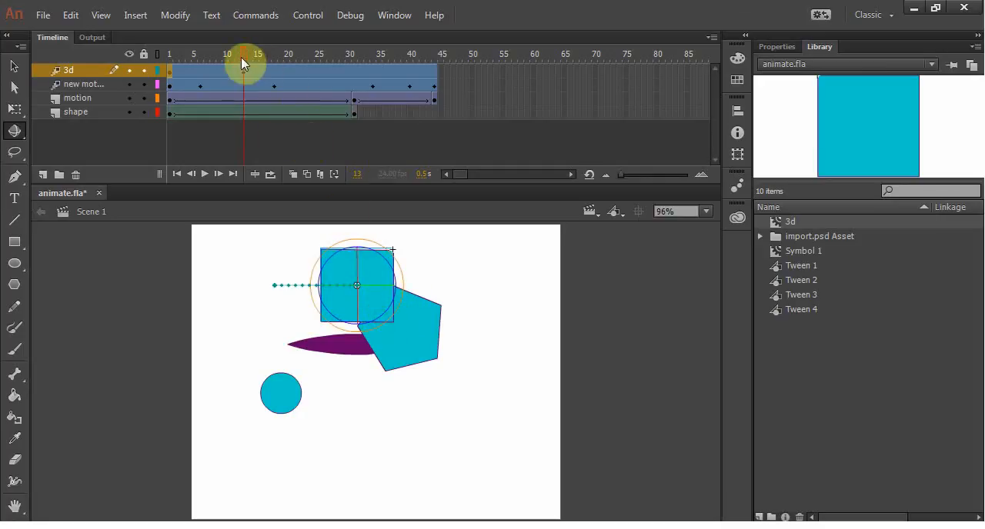
pyautogui.moveTo(241, 55); pyautogui.dragTo(153, 70)
pyautogui.press('Return')
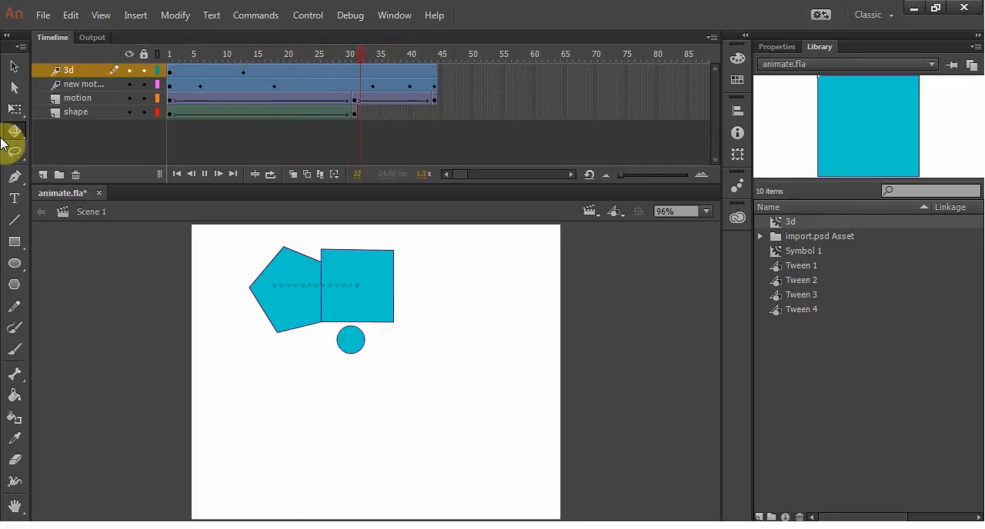
# Step: Check the tween options at frame 13 of the 3d layer and preview Symbol 1 and 3d in the library
pyautogui.rightClick(244, 79)
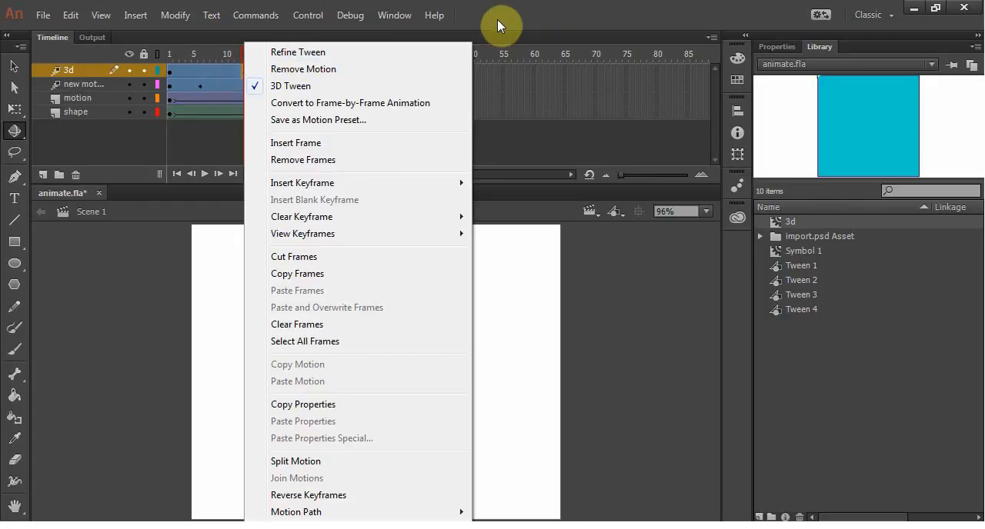
pyautogui.click(527, 18)
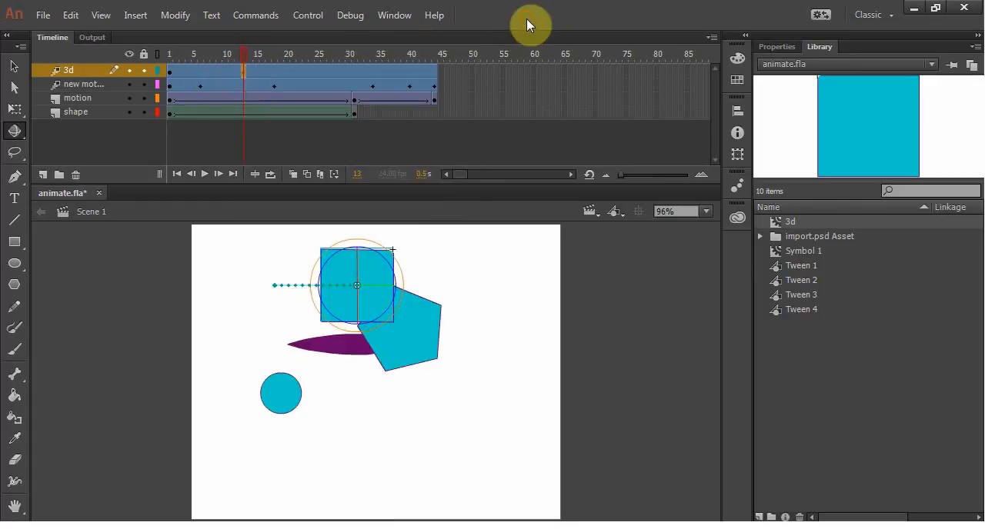
pyautogui.click(814, 251)
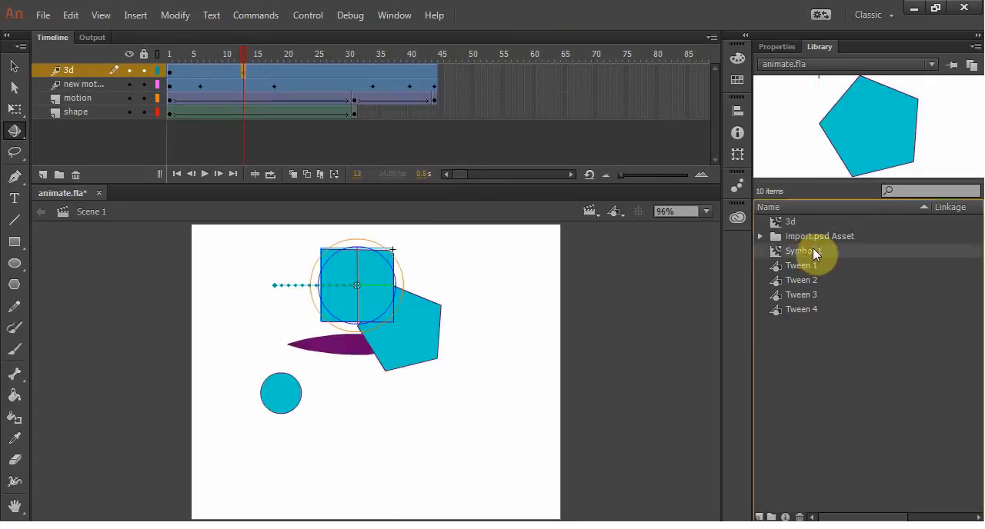
pyautogui.click(797, 222)
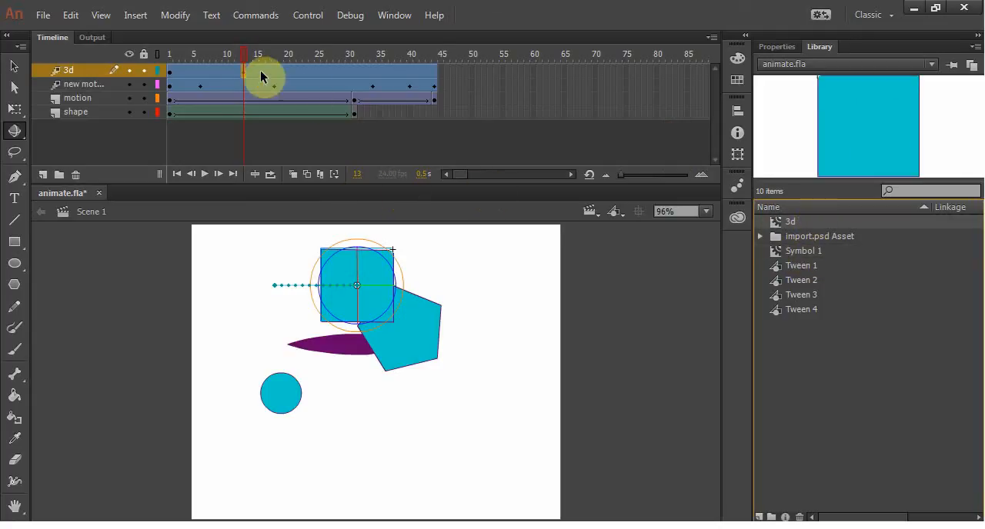
# Step: Move the 3d layer's keyframe from frame 13 to frame 27 and play back the animation
pyautogui.click(336, 70)
pyautogui.moveTo(344, 65)
pyautogui.mouseDown()
pyautogui.moveTo(204, 55)
pyautogui.moveTo(336, 66)
pyautogui.mouseUp()
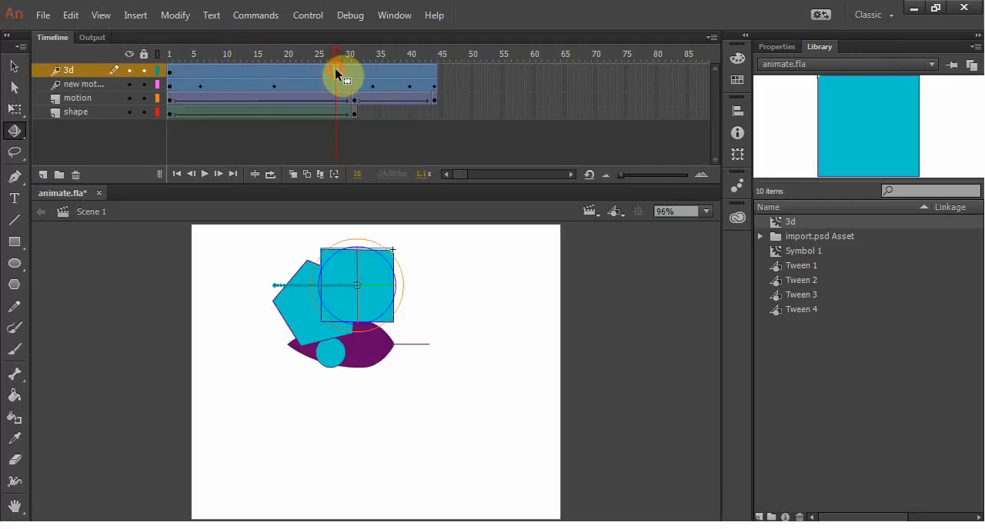
pyautogui.click(286, 71)
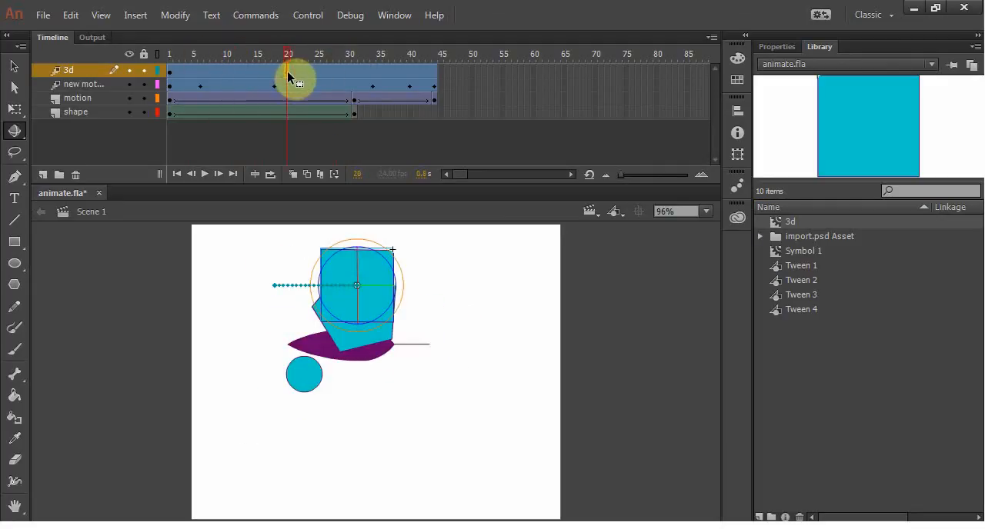
pyautogui.click(328, 70)
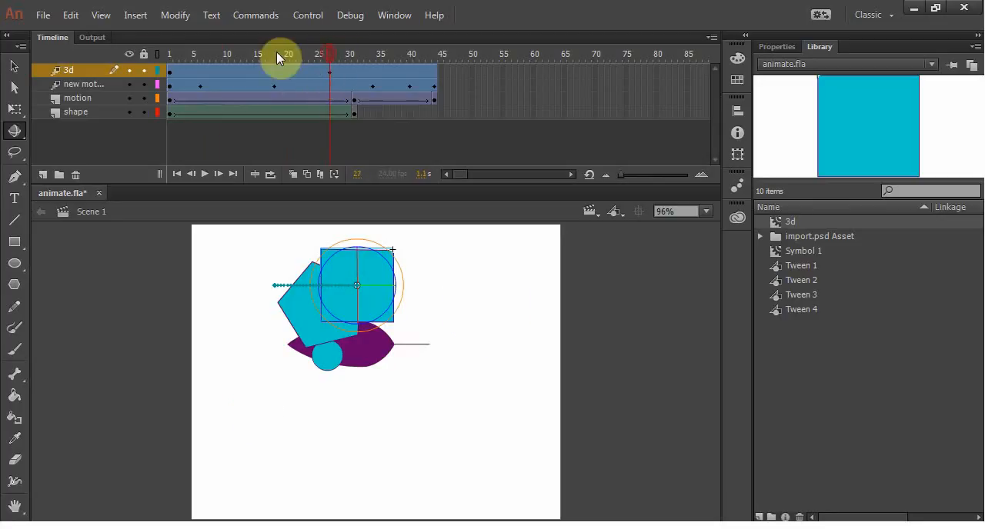
pyautogui.press('Return')
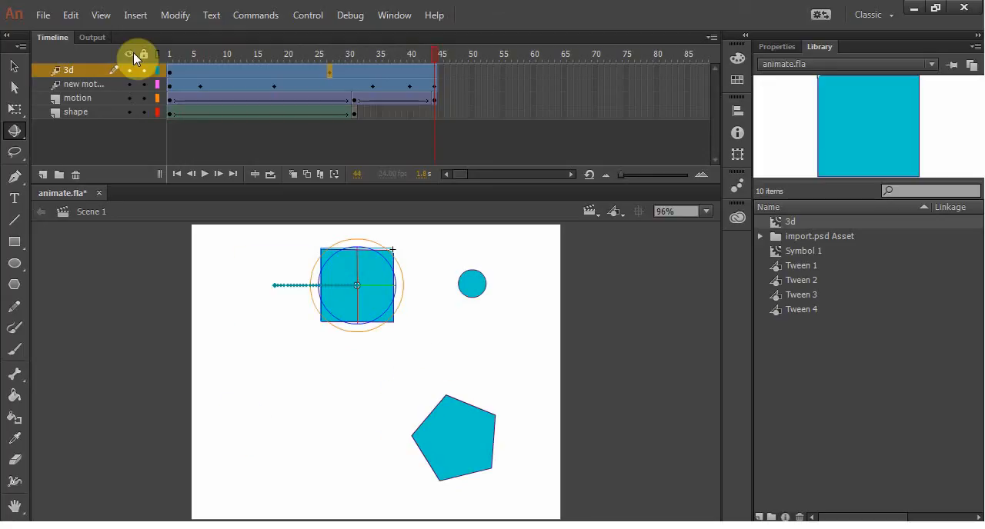
pyautogui.press('Return')
# Step: Show the properties of the motion layer's classic tween at frames 5 and 31
pyautogui.click(778, 46)
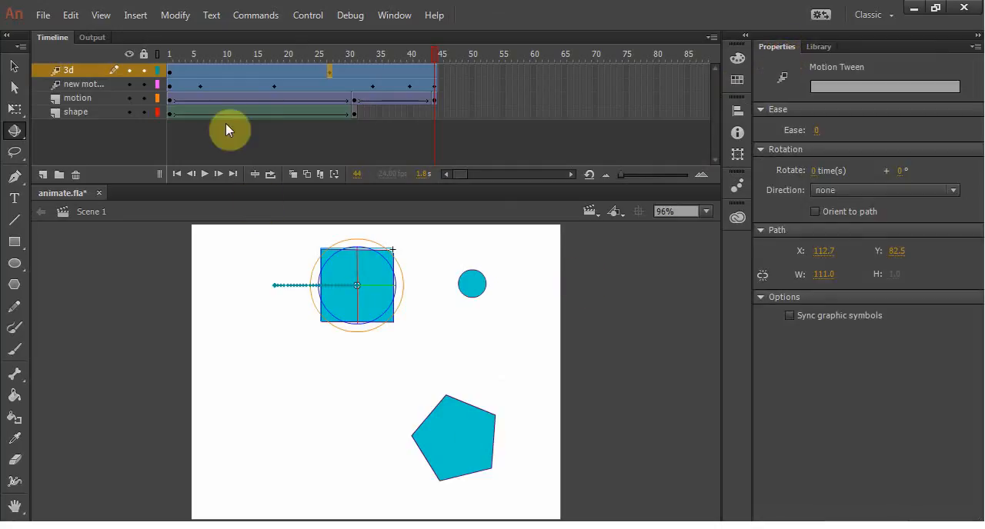
pyautogui.click(196, 98)
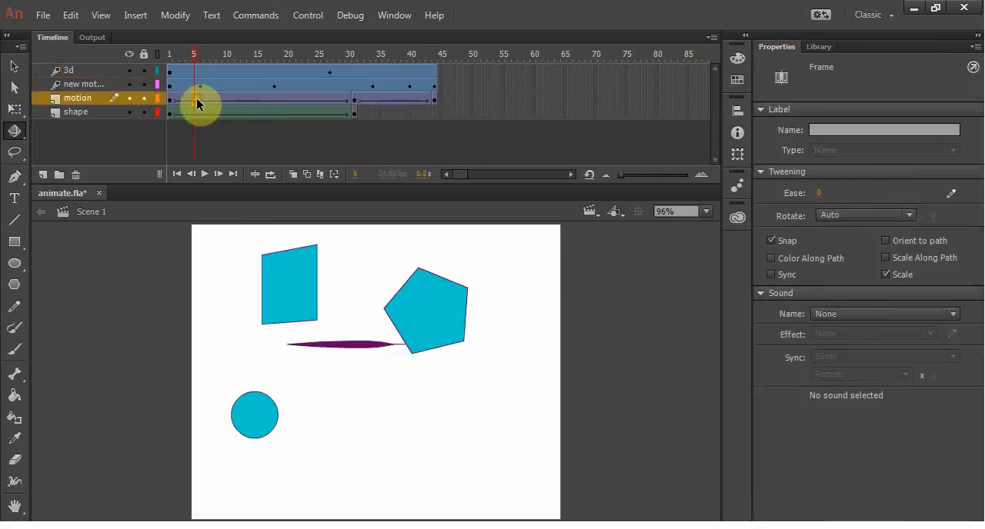
pyautogui.click(353, 101)
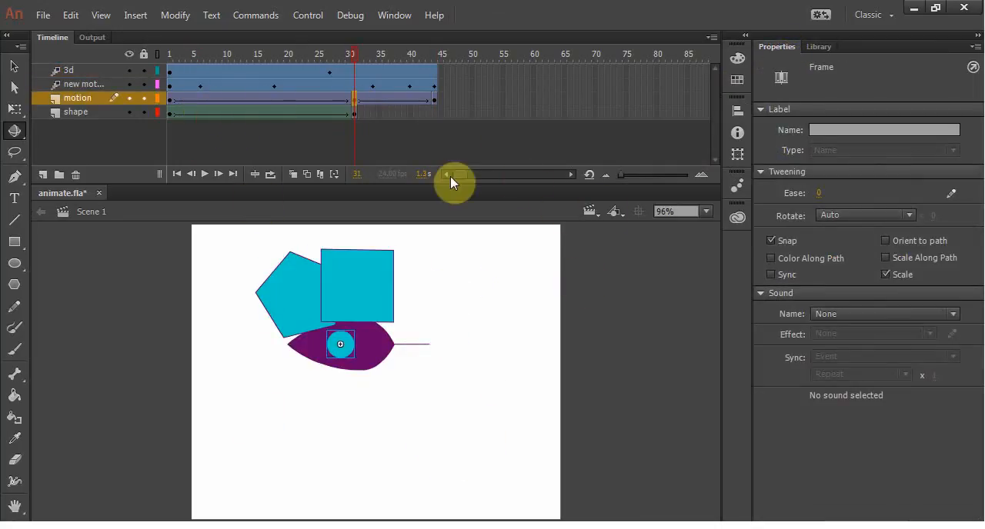
# Step: Apply an Alpha color effect of 26% to the circle at frame 31 of the motion layer and preview the frames before it
pyautogui.click(347, 346)
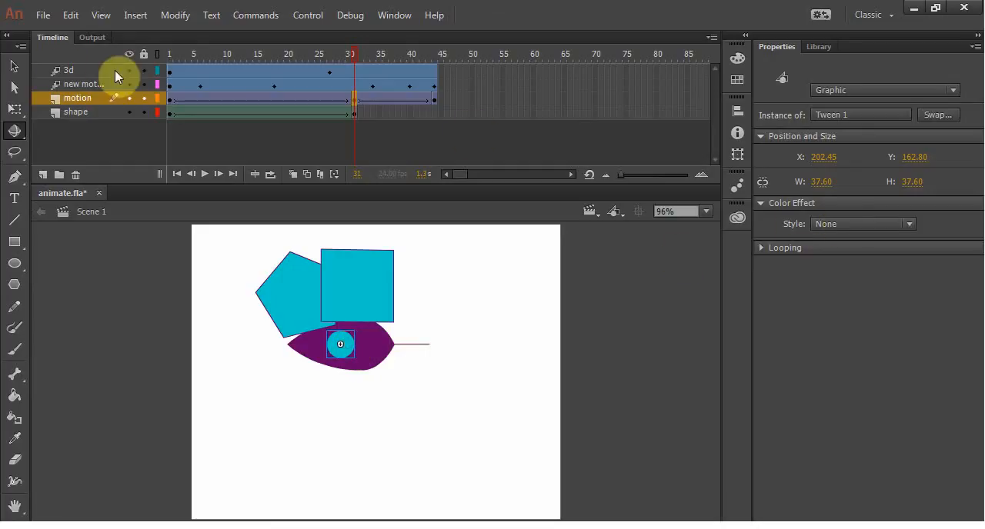
pyautogui.click(14, 66)
pyautogui.click(827, 223)
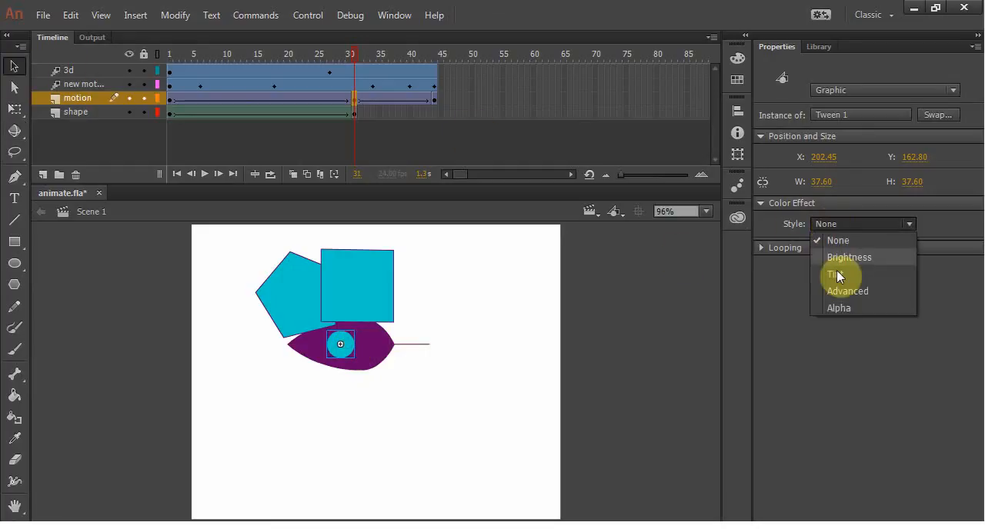
pyautogui.click(837, 307)
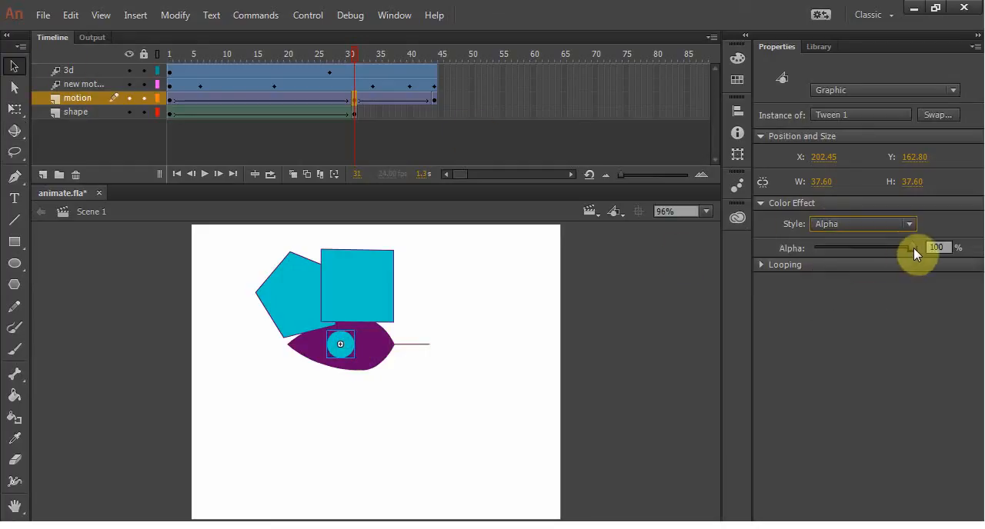
pyautogui.moveTo(914, 248); pyautogui.dragTo(843, 247)
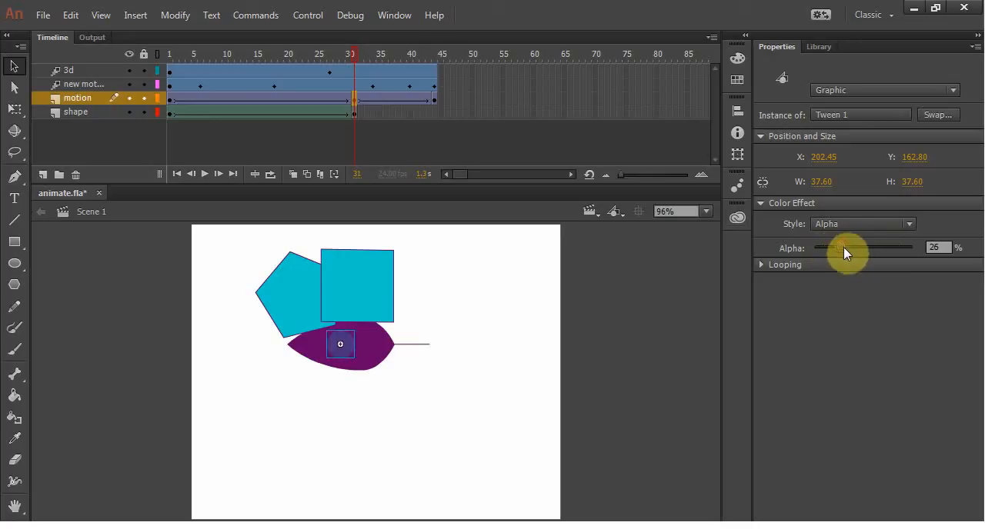
pyautogui.moveTo(352, 55)
pyautogui.mouseDown()
pyautogui.moveTo(143, 55)
pyautogui.moveTo(371, 65)
pyautogui.moveTo(344, 66)
pyautogui.mouseUp()
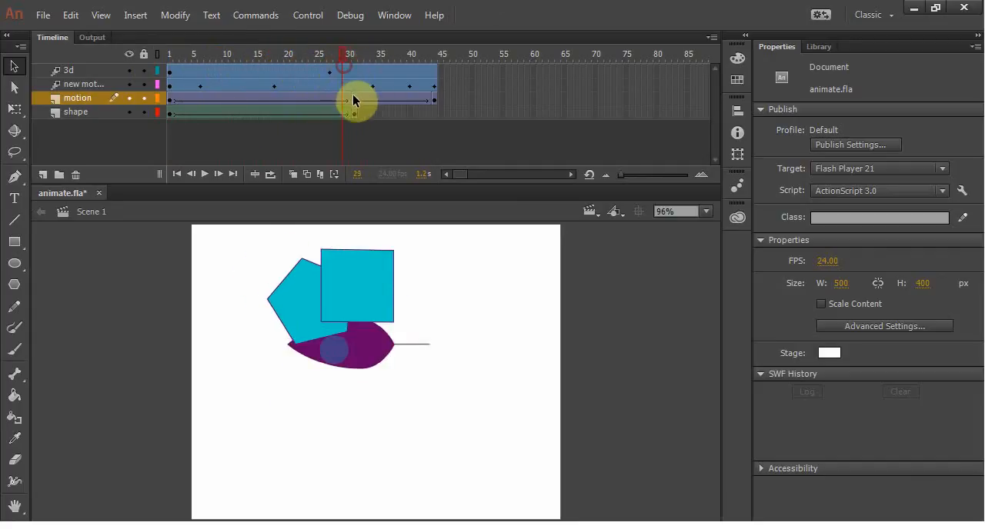
# Step: Set the circle's alpha to 0% at frame 31 of the motion layer and preview the fade
pyautogui.click(357, 102)
pyautogui.click(819, 215)
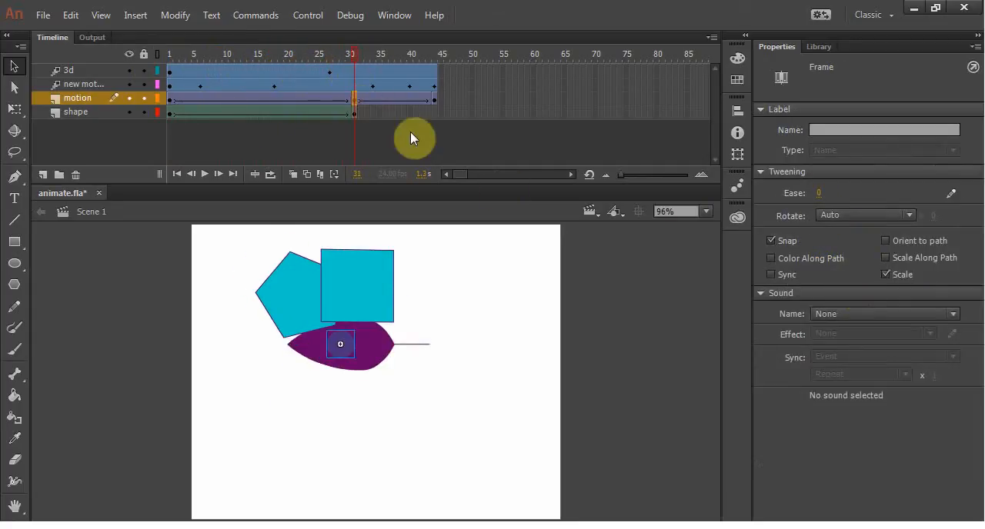
pyautogui.click(347, 338)
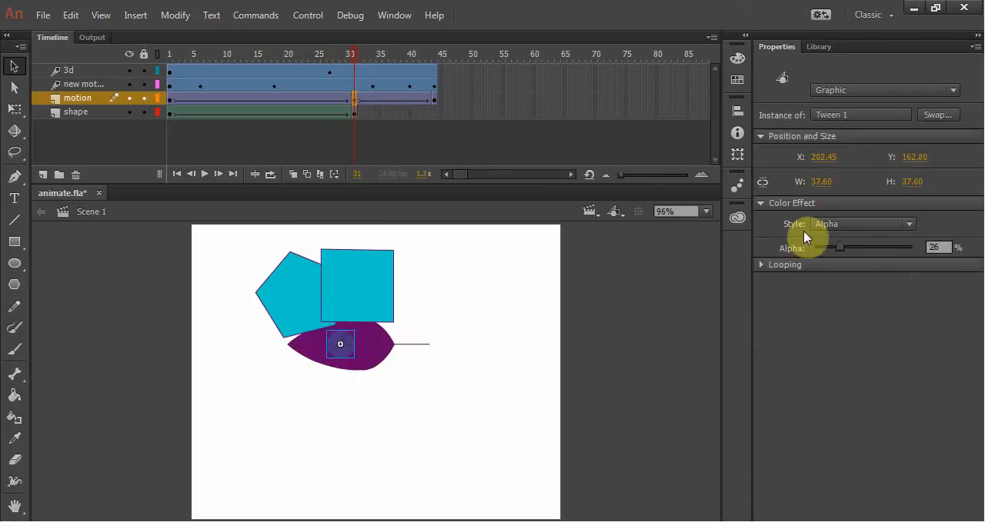
pyautogui.moveTo(841, 253); pyautogui.dragTo(799, 250)
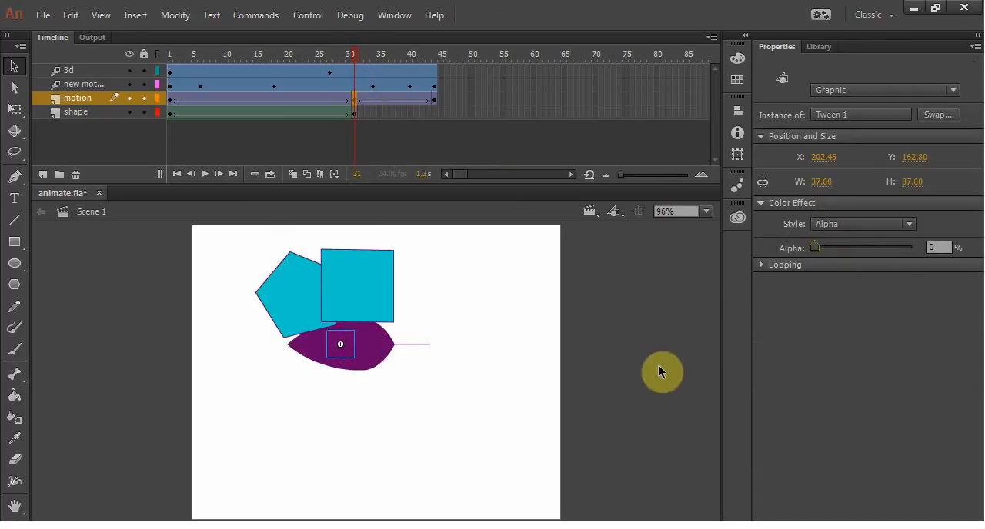
pyautogui.moveTo(355, 55)
pyautogui.mouseDown()
pyautogui.moveTo(188, 55)
pyautogui.moveTo(277, 72)
pyautogui.moveTo(363, 70)
pyautogui.mouseUp()
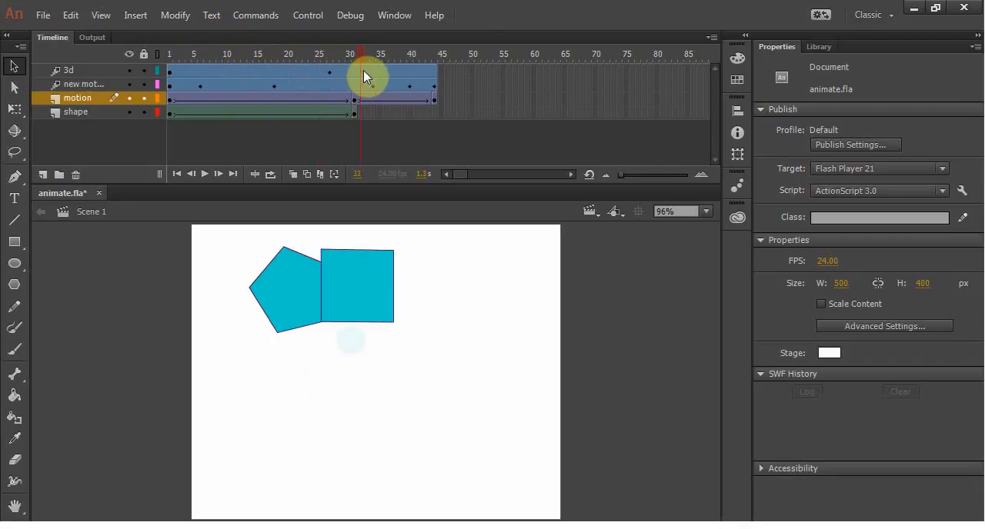
# Step: Check the circle's color effect at frame 44 of the motion layer and the shape layer's tween properties at frame 18
pyautogui.click(435, 100)
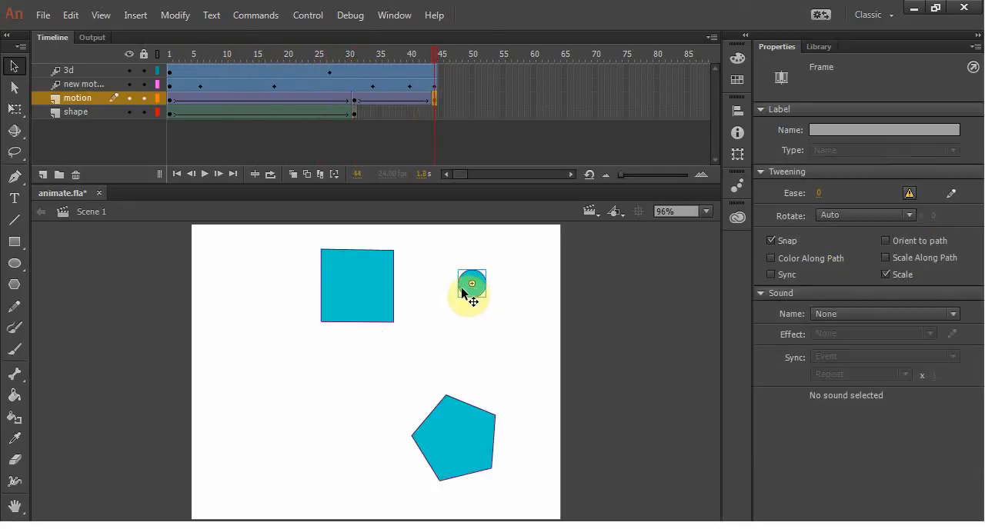
pyautogui.moveTo(436, 59)
pyautogui.mouseDown()
pyautogui.moveTo(339, 61)
pyautogui.moveTo(444, 63)
pyautogui.mouseUp()
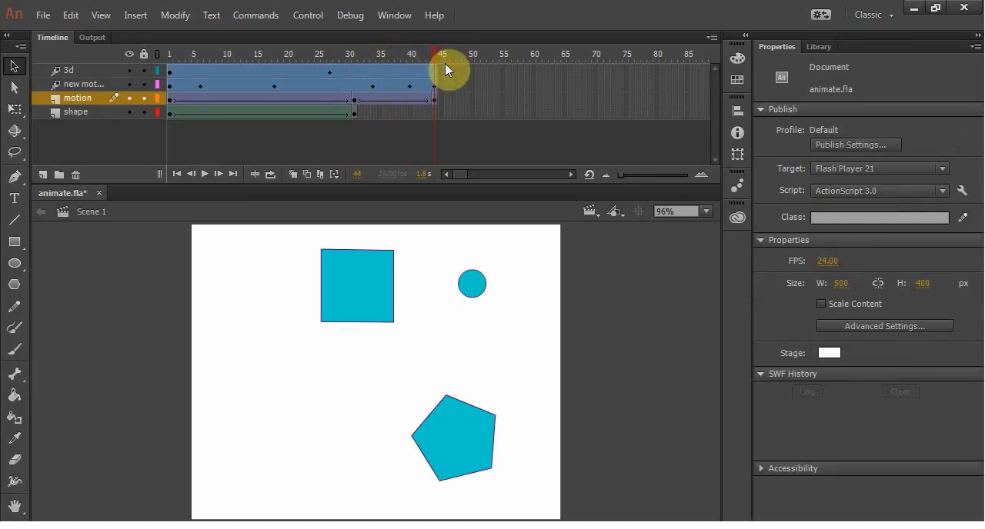
pyautogui.click(468, 291)
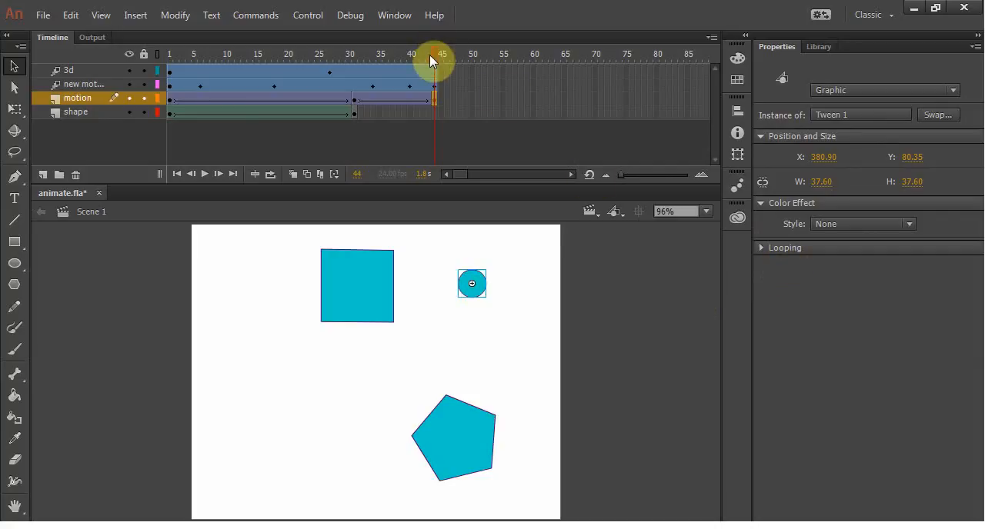
pyautogui.moveTo(429, 55); pyautogui.dragTo(469, 77)
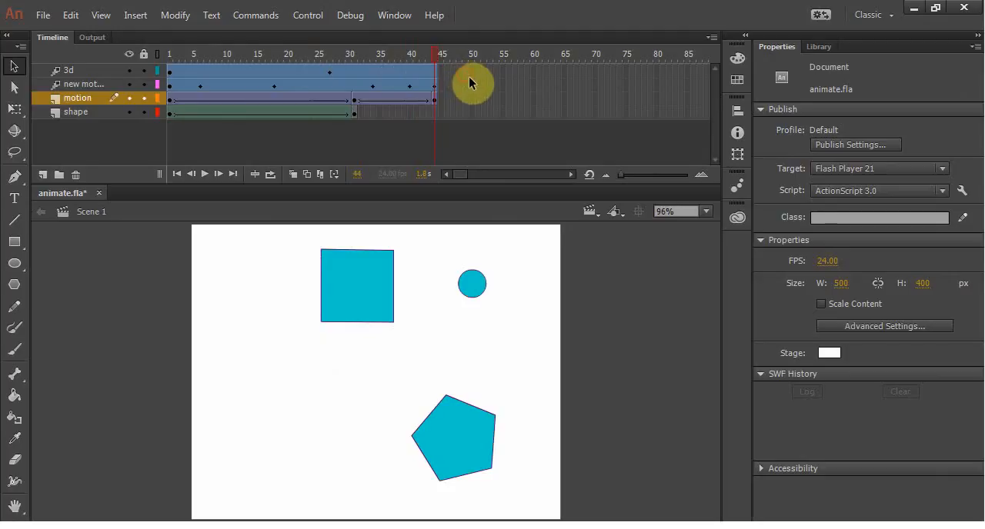
pyautogui.click(276, 115)
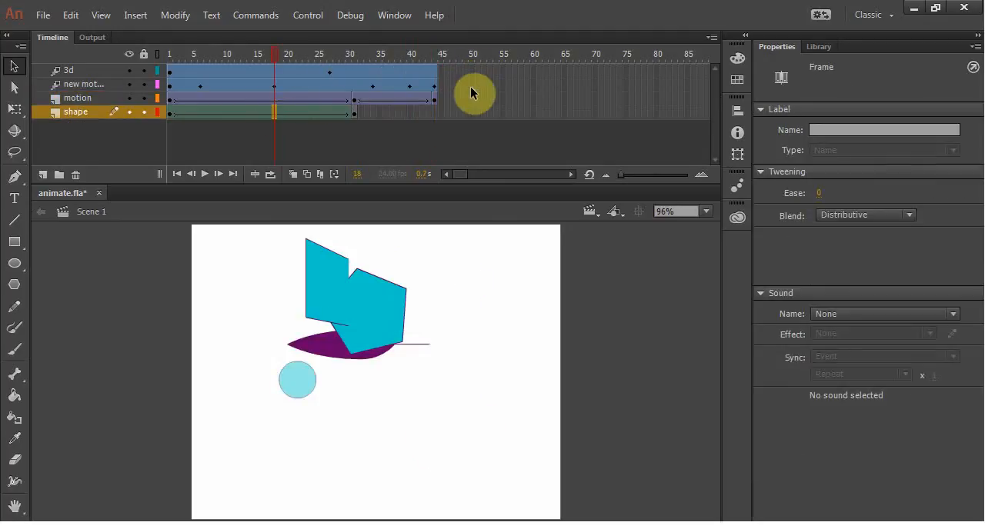
# Step: Add a new layer above the motion layer and name it ball
pyautogui.click(294, 100)
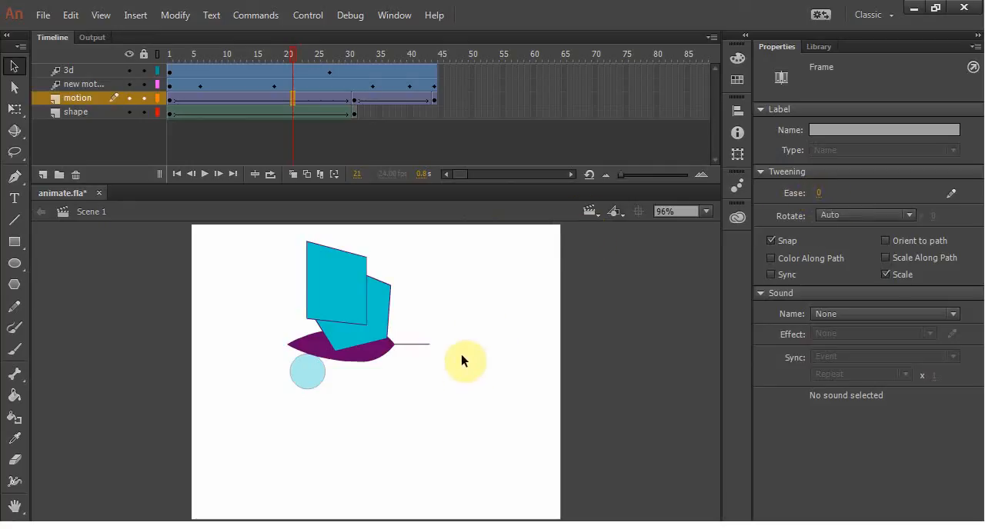
pyautogui.click(42, 174)
pyautogui.doubleClick(73, 99)
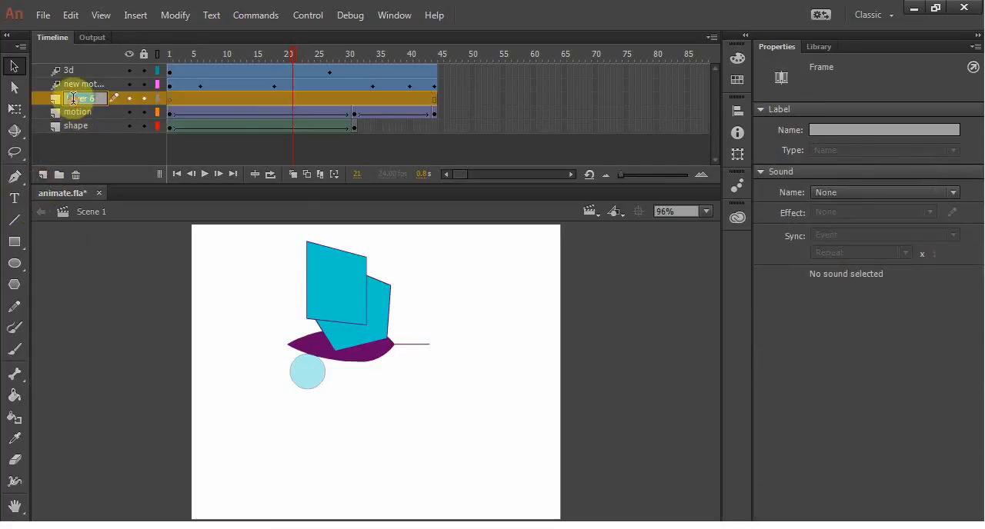
pyautogui.write('ball')
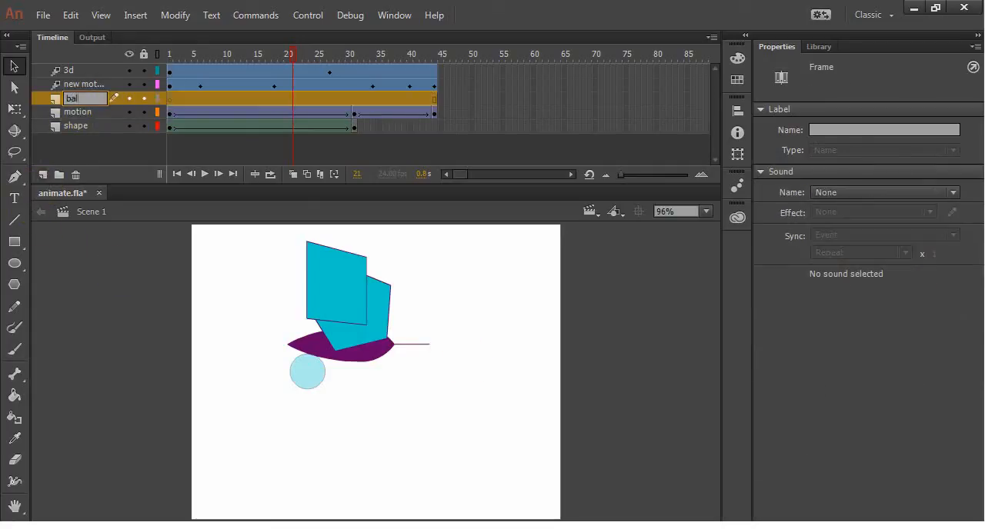
pyautogui.press('Return')
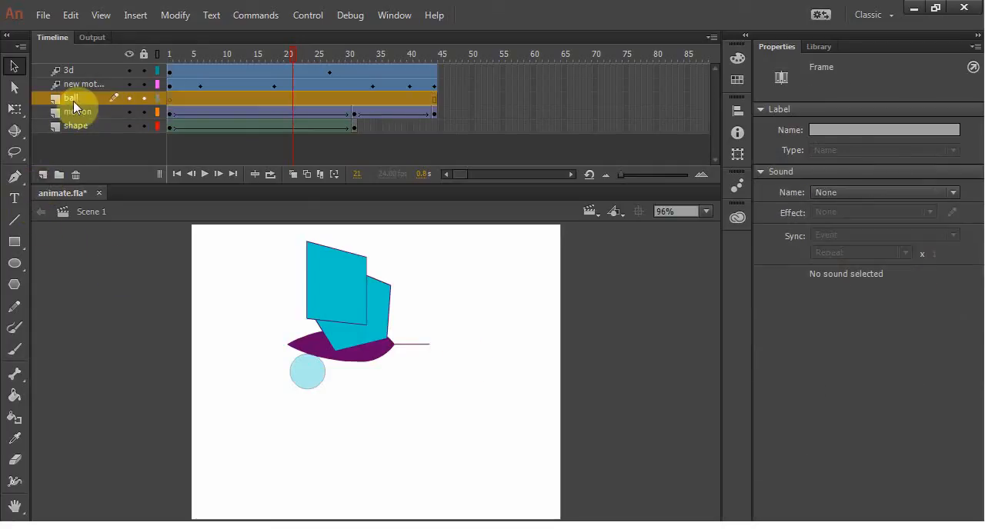
# Step: Insert blank keyframes at frames 44 and 23 of the ball layer
pyautogui.click(169, 98)
pyautogui.click(434, 102)
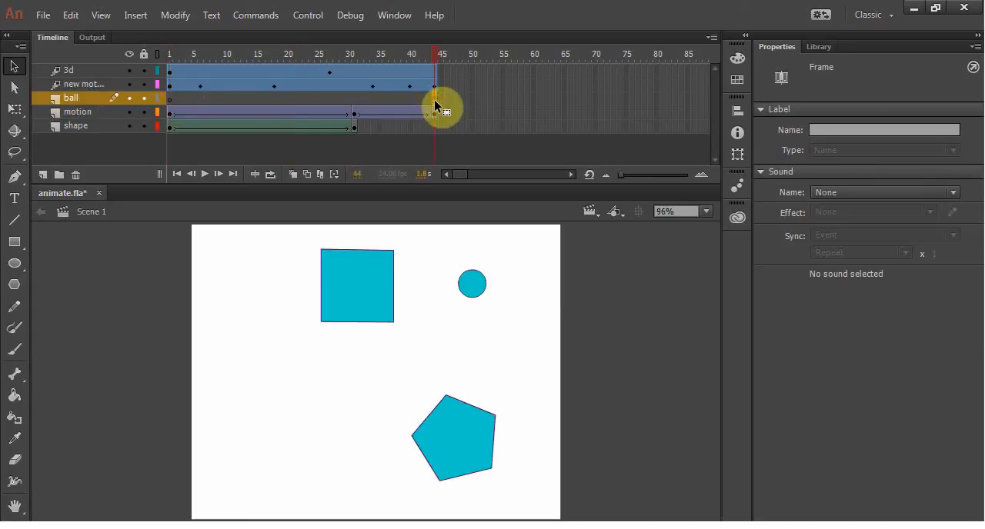
pyautogui.click(303, 98)
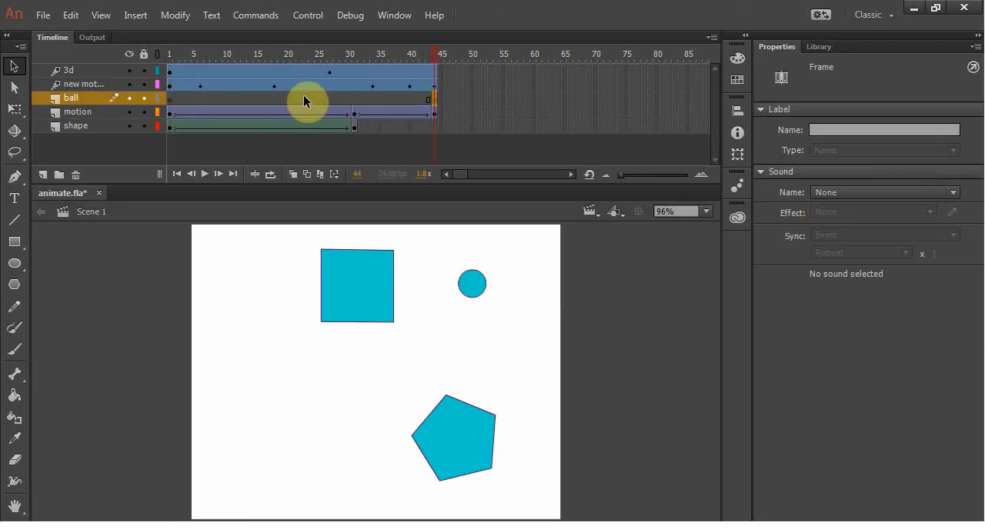
# Step: Hide all layers except ball and draw a circle about 95.5 px in diameter on its first frame
pyautogui.click(169, 98)
pyautogui.click(14, 265)
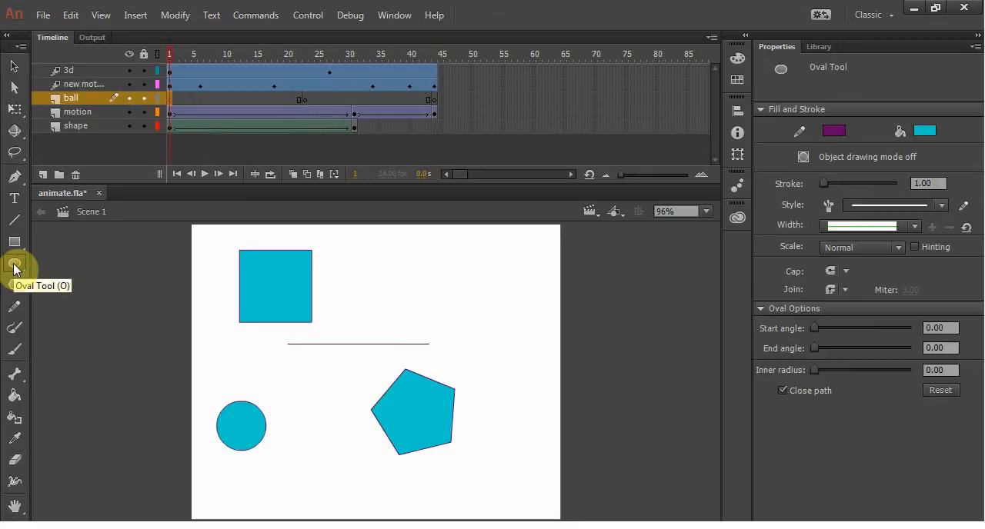
pyautogui.moveTo(129, 126); pyautogui.dragTo(131, 73)
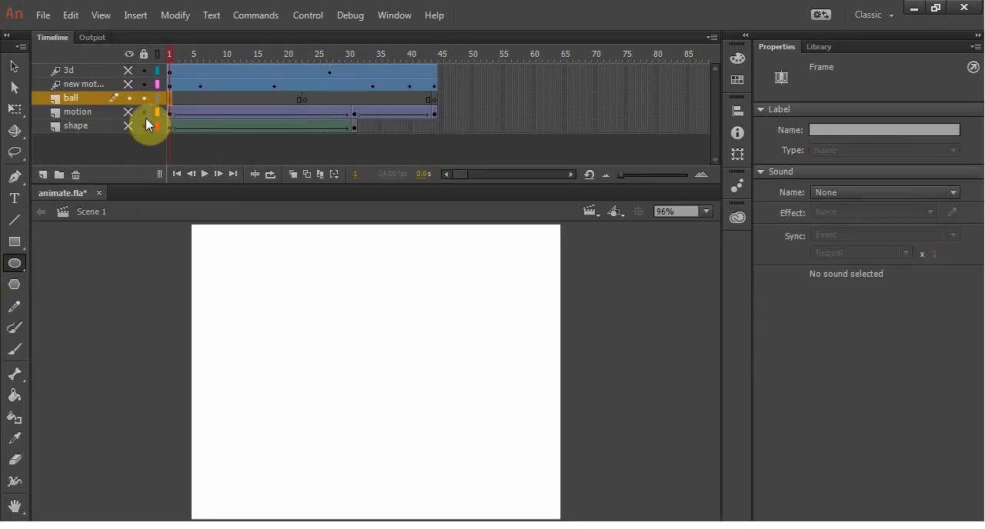
pyautogui.moveTo(334, 286)
pyautogui.mouseDown()
pyautogui.moveTo(411, 347)
pyautogui.moveTo(405, 356)
pyautogui.mouseUp()
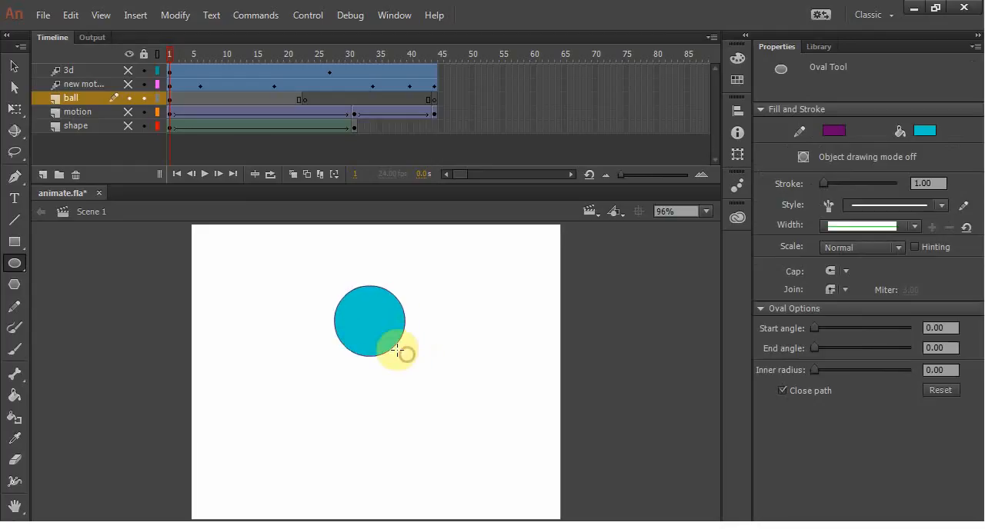
# Step: Move the whole circle, fill and outline, straight up near the top of the stage to about Y 34.45
pyautogui.click(14, 68)
pyautogui.moveTo(300, 256); pyautogui.dragTo(431, 384)
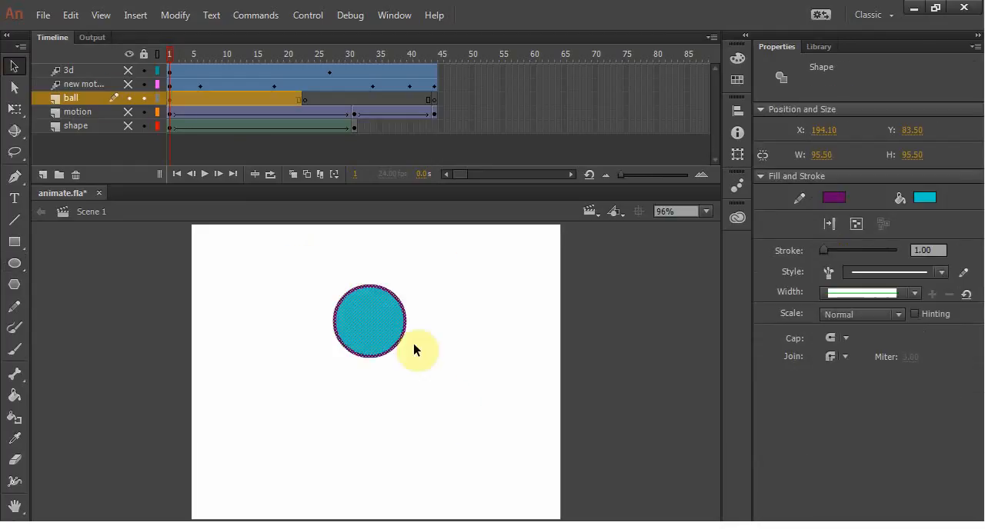
pyautogui.moveTo(380, 315); pyautogui.dragTo(378, 285)
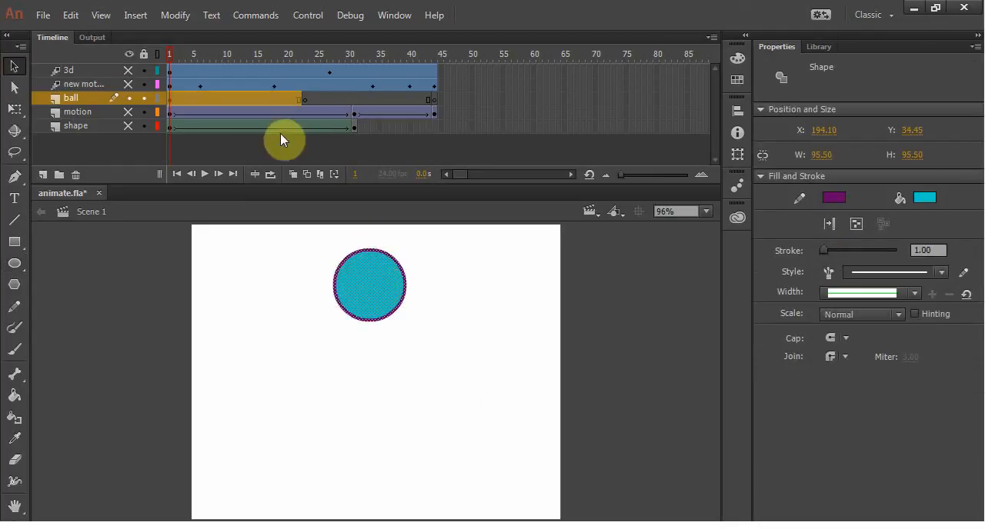
# Step: Create classic tweens on the ball layer from frame 1 to 23 and 23 to 44, with the circle in the same place at each keyframe
pyautogui.rightClick(255, 97)
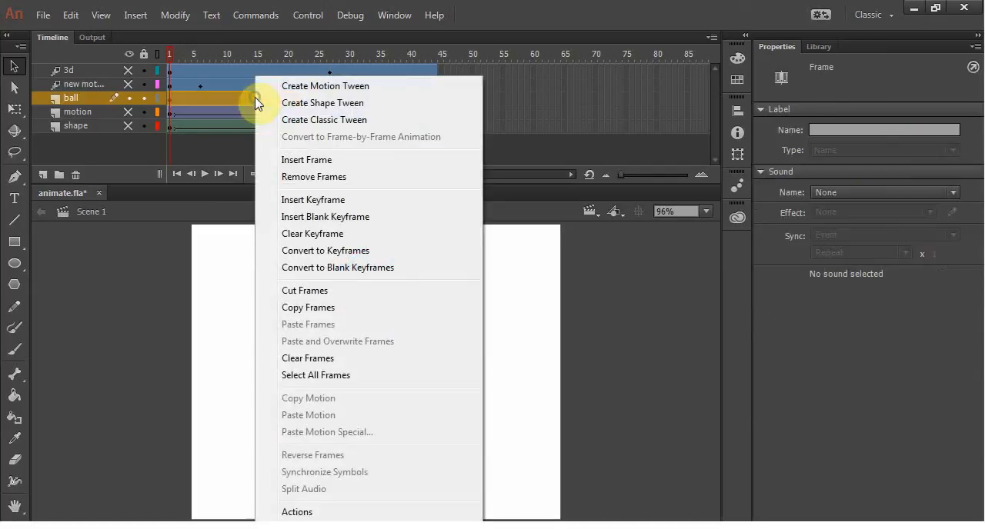
pyautogui.click(302, 120)
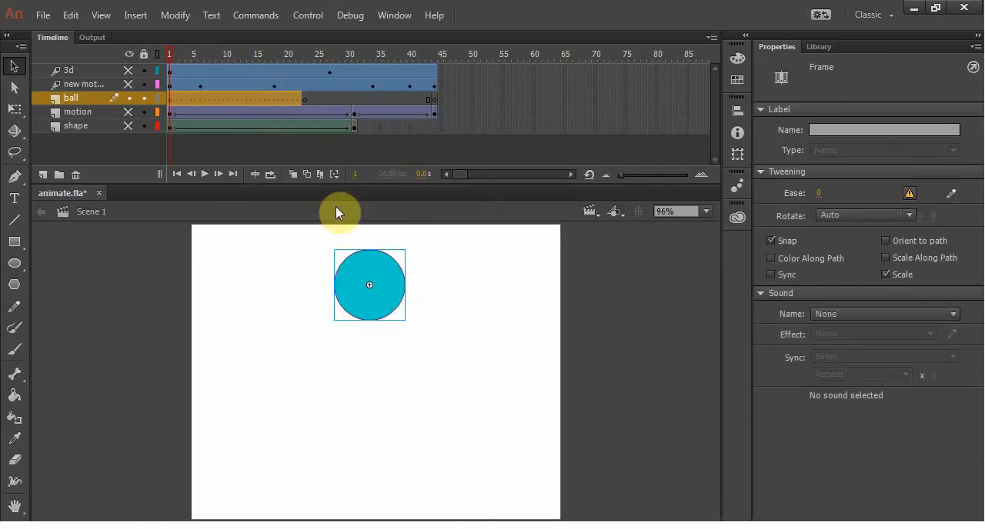
pyautogui.click(304, 101)
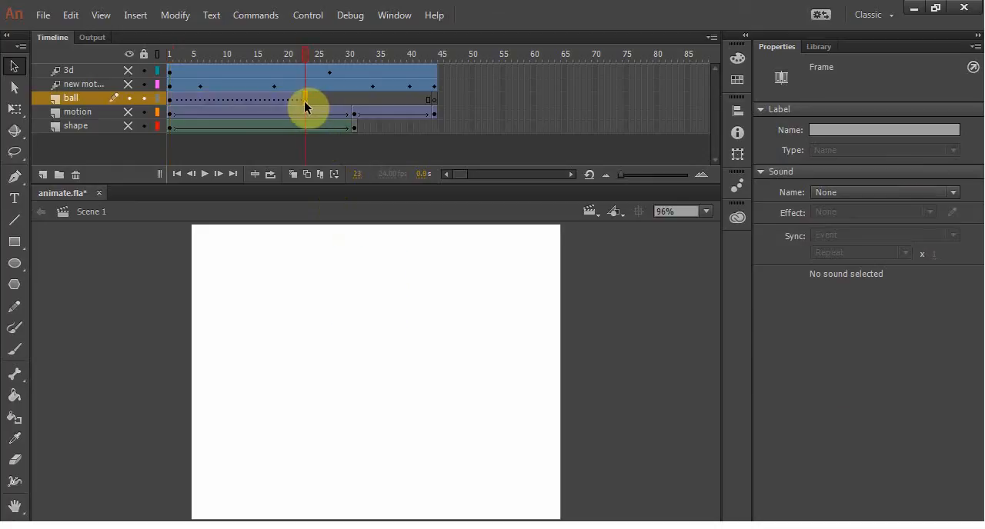
pyautogui.click(434, 101)
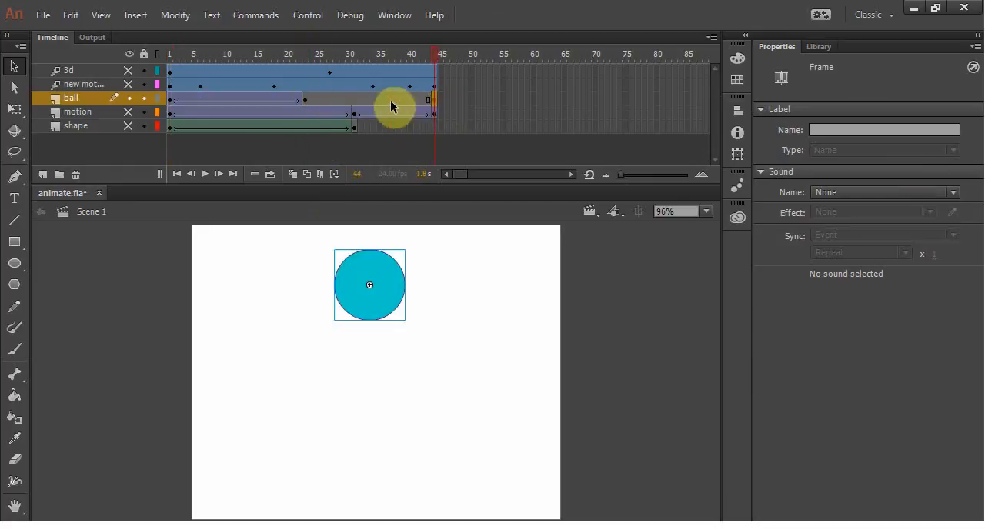
pyautogui.rightClick(391, 102)
pyautogui.click(435, 119)
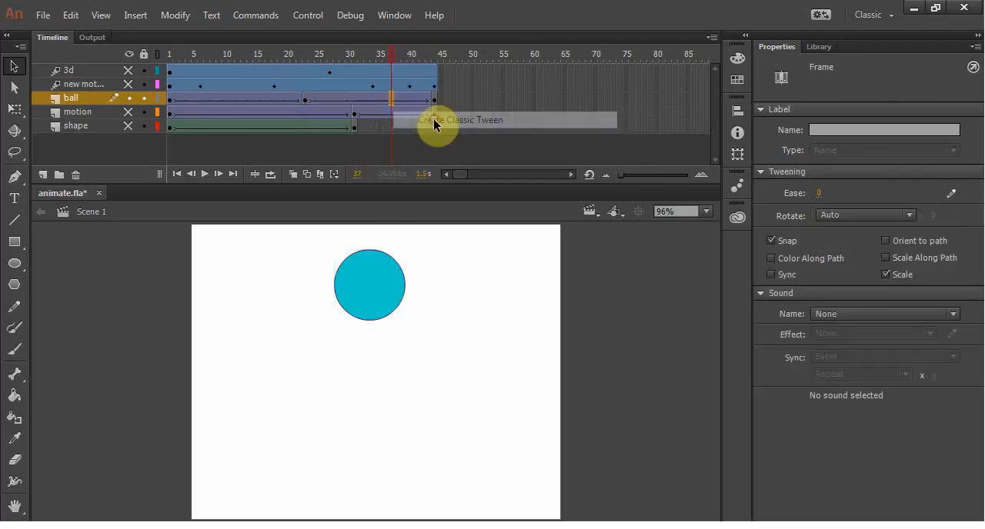
# Step: Move the ball straight down to about Y 291.95 at frame 23 and play back the bounce
pyautogui.click(305, 101)
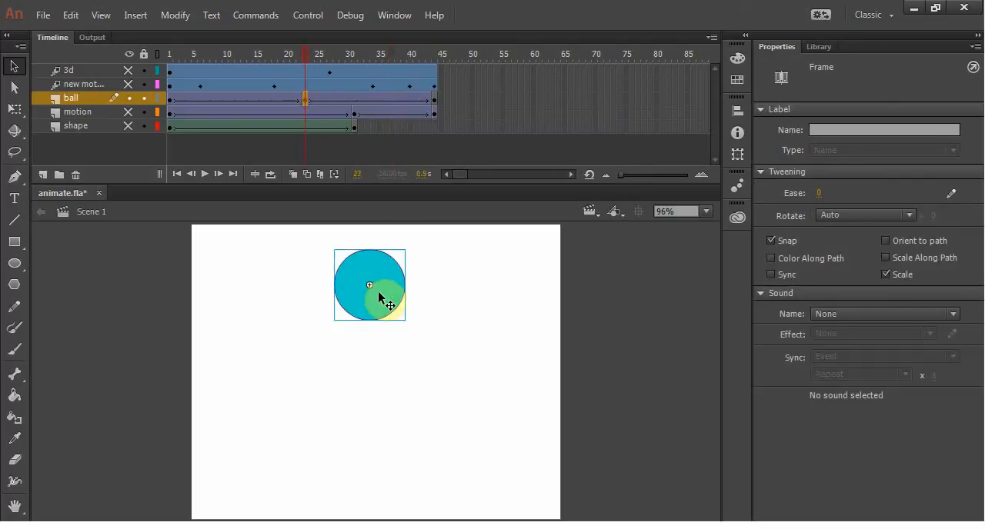
pyautogui.moveTo(379, 296); pyautogui.dragTo(379, 451)
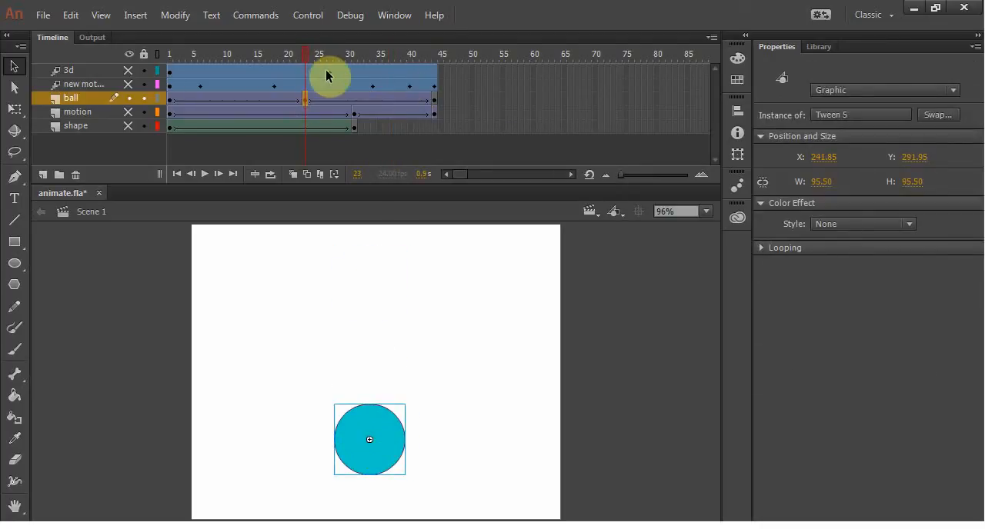
pyautogui.moveTo(308, 55); pyautogui.dragTo(190, 60)
pyautogui.moveTo(269, 69); pyautogui.dragTo(461, 83)
pyautogui.press('Return')
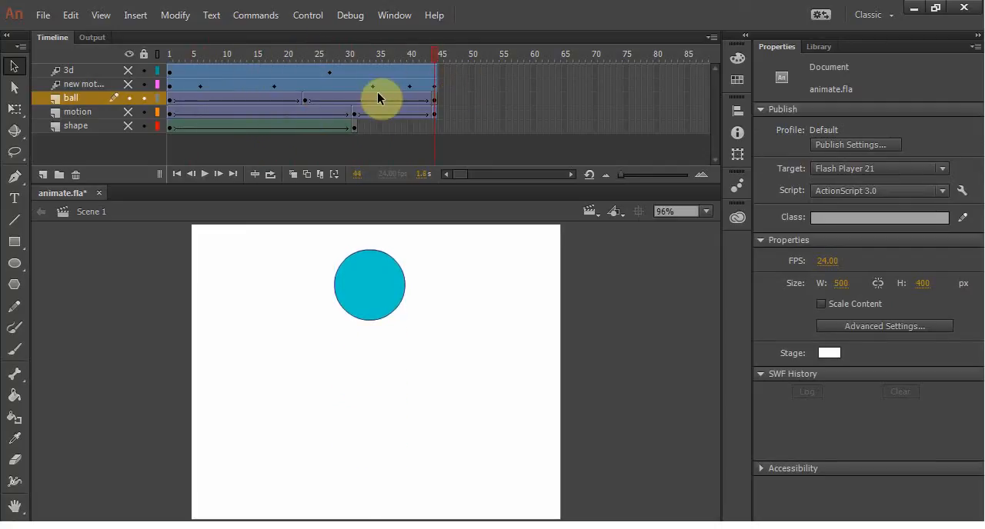
pyautogui.press('Return')
# Step: Set the ease of the ball layer's first classic tween to 100 out
pyautogui.click(220, 99)
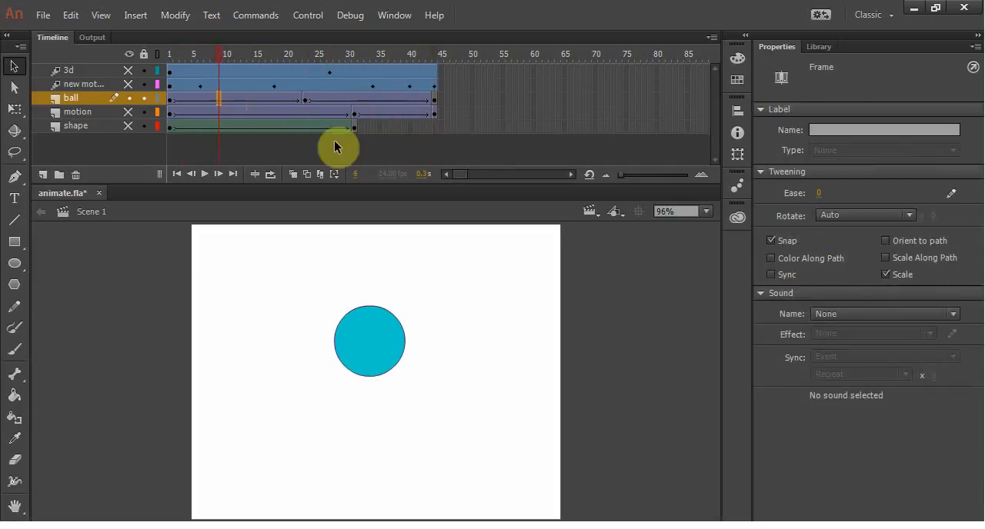
pyautogui.moveTo(818, 193); pyautogui.dragTo(910, 199)
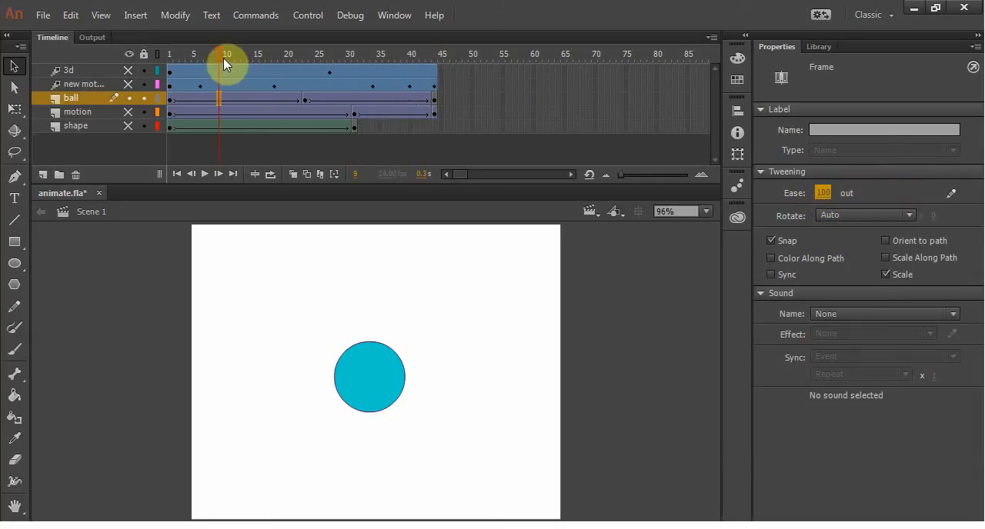
# Step: Play back the bouncing ball several times to review the eased downward motion
pyautogui.press('Return')
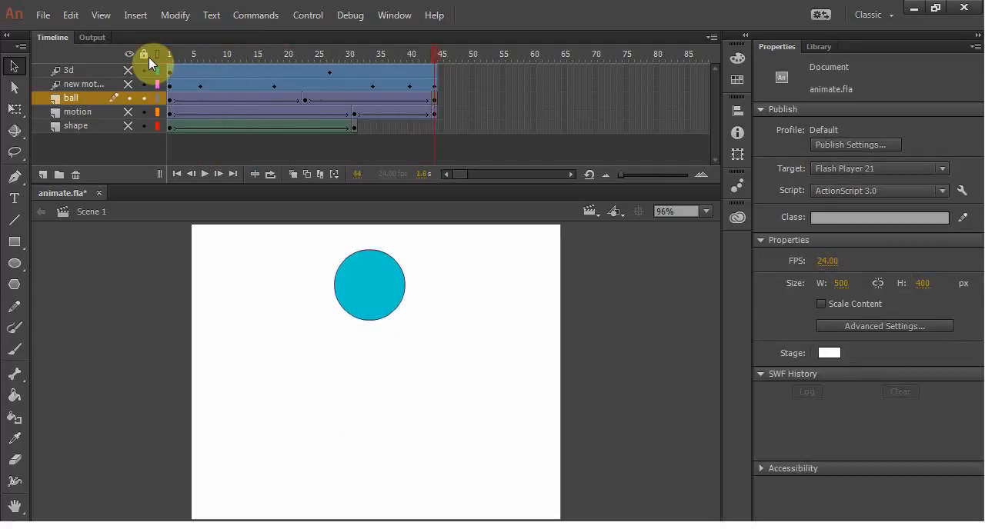
pyautogui.press('Return')
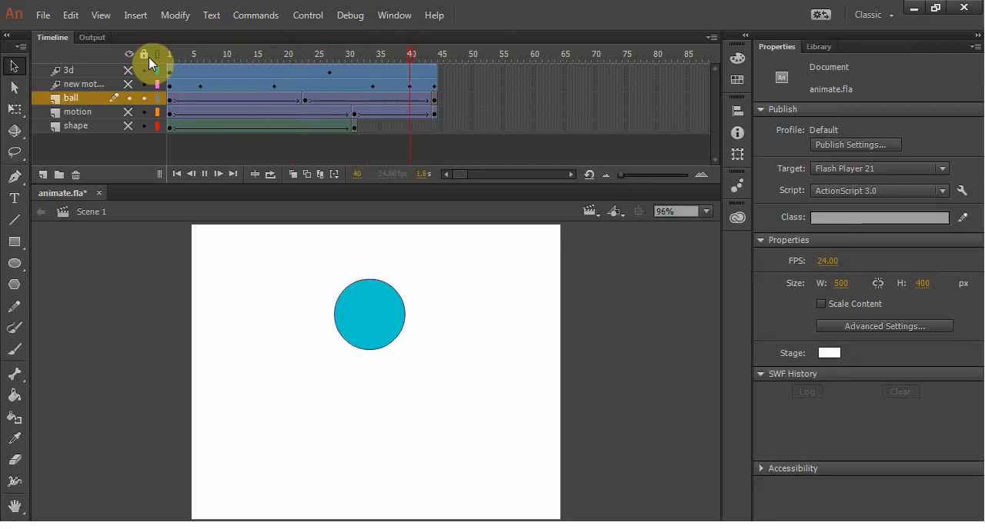
pyautogui.press('Return')
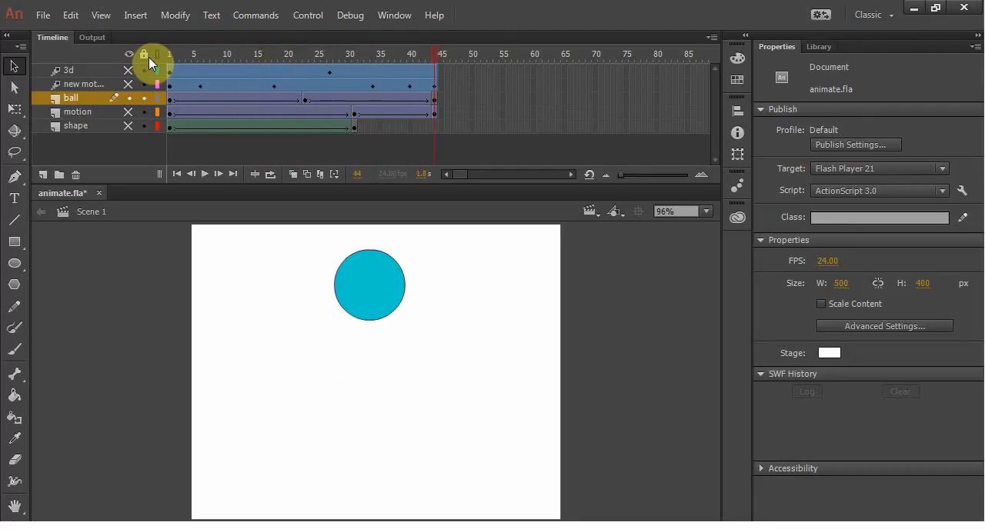
# Step: Set the ease of the ball layer's second classic tween to -100 in and play back the bounce
pyautogui.click(384, 99)
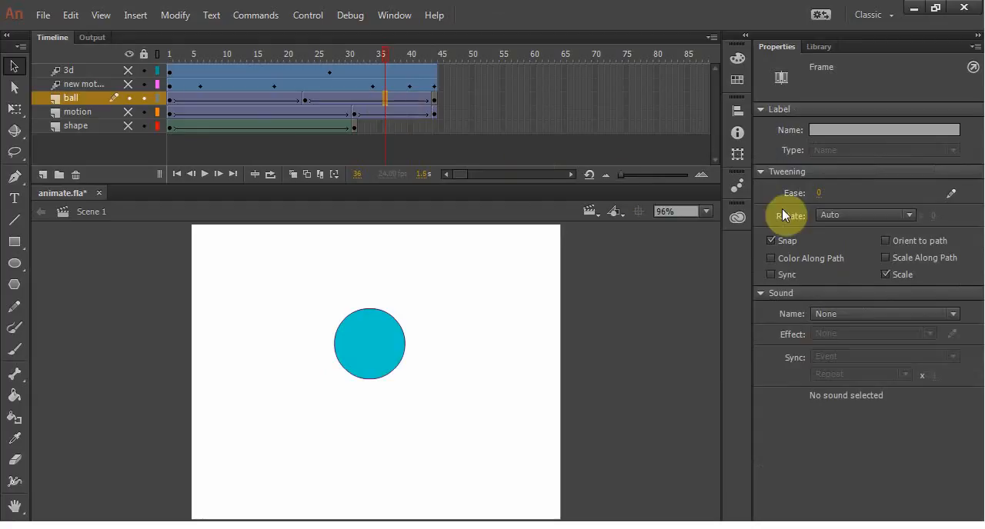
pyautogui.moveTo(816, 192); pyautogui.dragTo(636, 182)
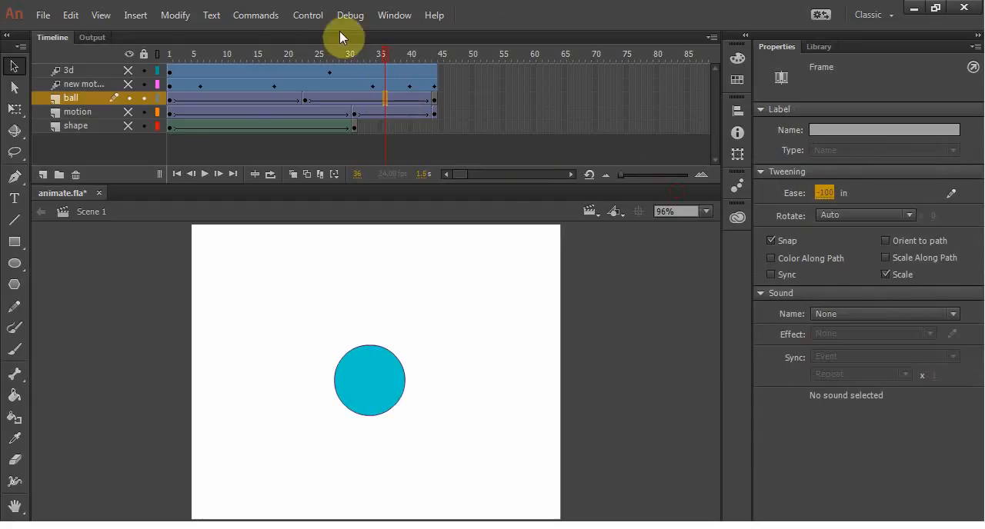
pyautogui.moveTo(384, 53); pyautogui.dragTo(164, 49)
pyautogui.press('Return')
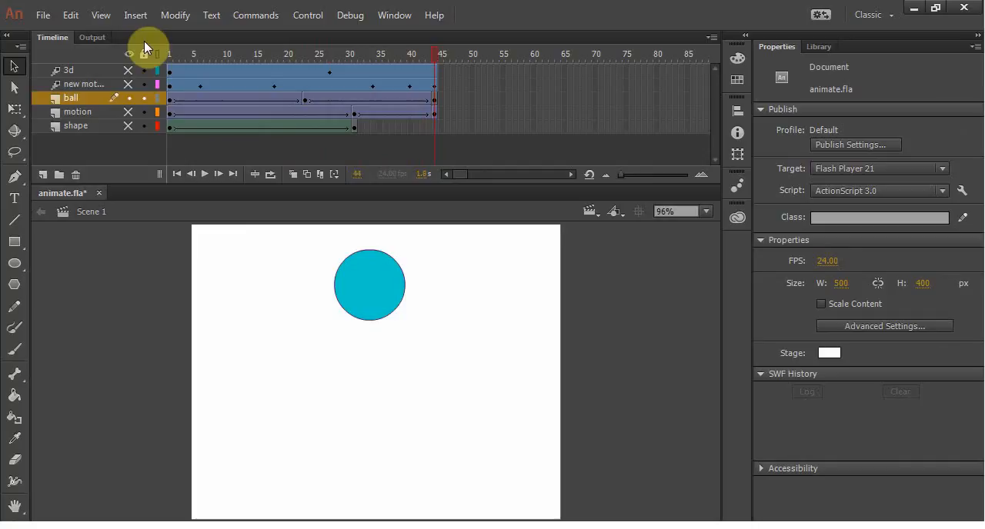
pyautogui.press('Return')
pyautogui.press('Return')
pyautogui.press('Return')
pyautogui.moveTo(435, 51); pyautogui.dragTo(285, 65)
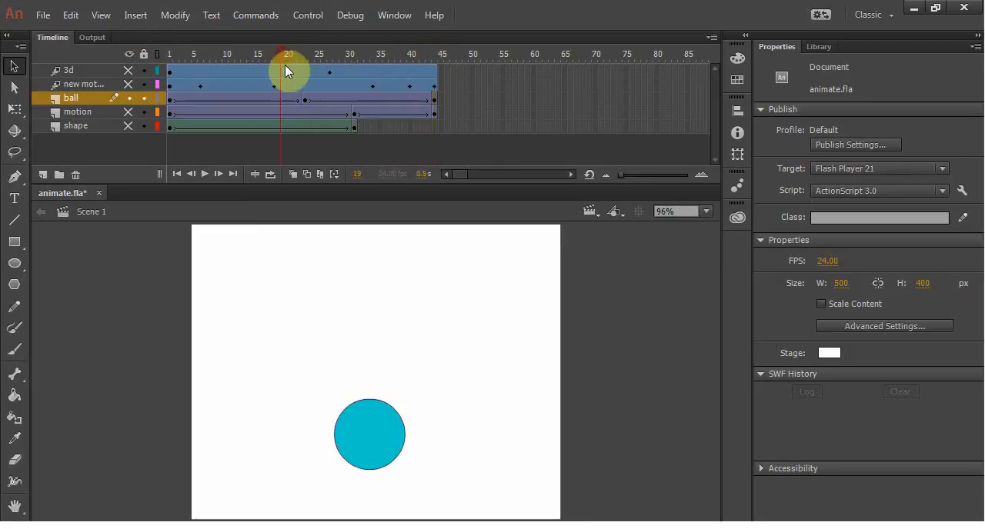
# Step: Hide the ball layer, show the 3d layer, set its motion tween's ease to 38 out and play it back
pyautogui.click(249, 65)
pyautogui.click(249, 68)
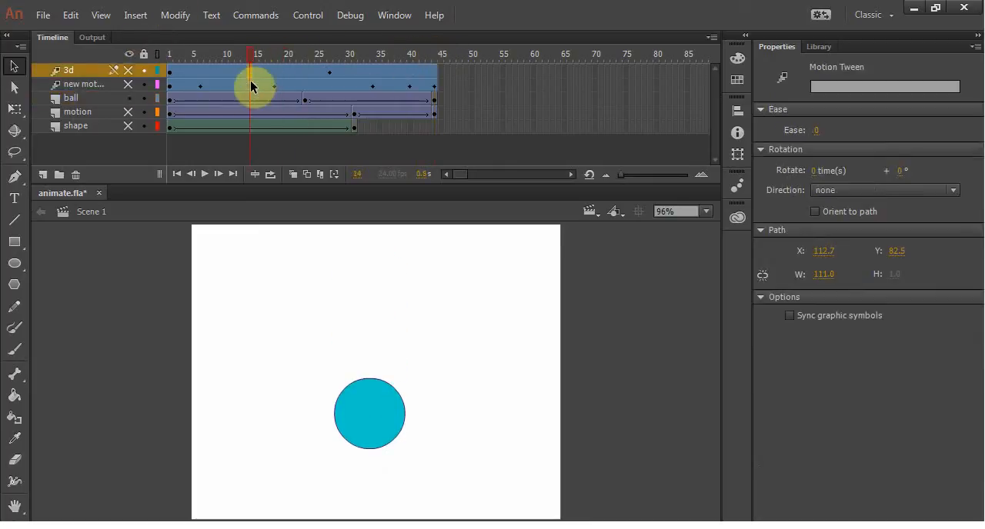
pyautogui.click(127, 98)
pyautogui.click(129, 69)
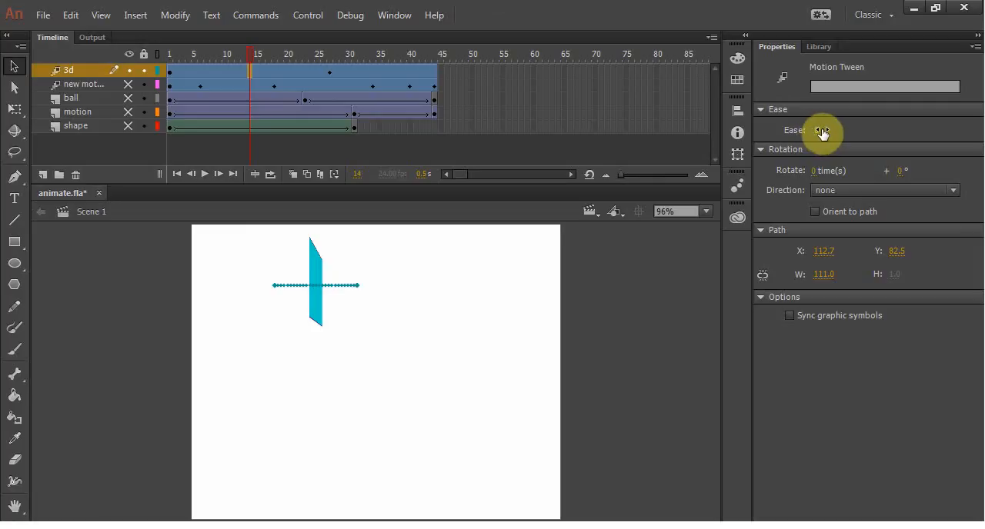
pyautogui.moveTo(822, 132); pyautogui.dragTo(850, 132)
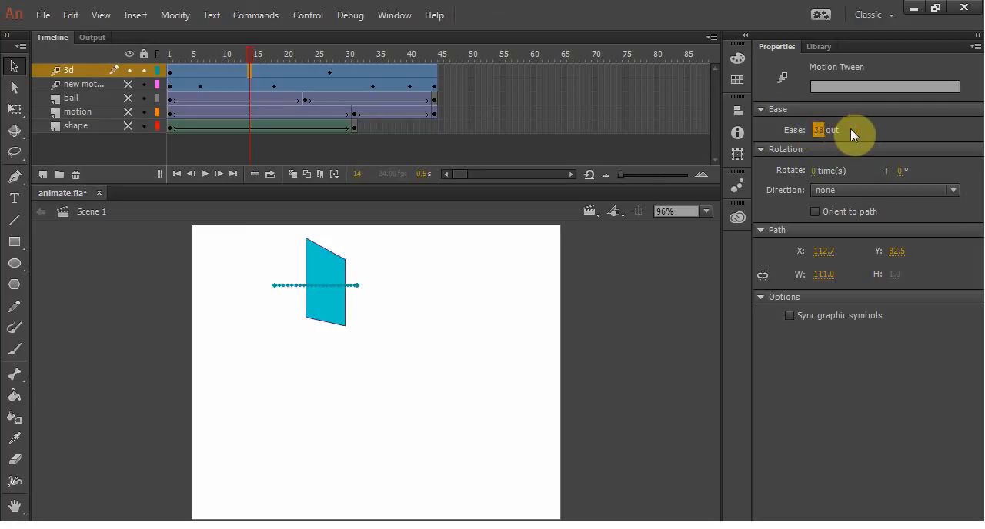
pyautogui.press('Return')
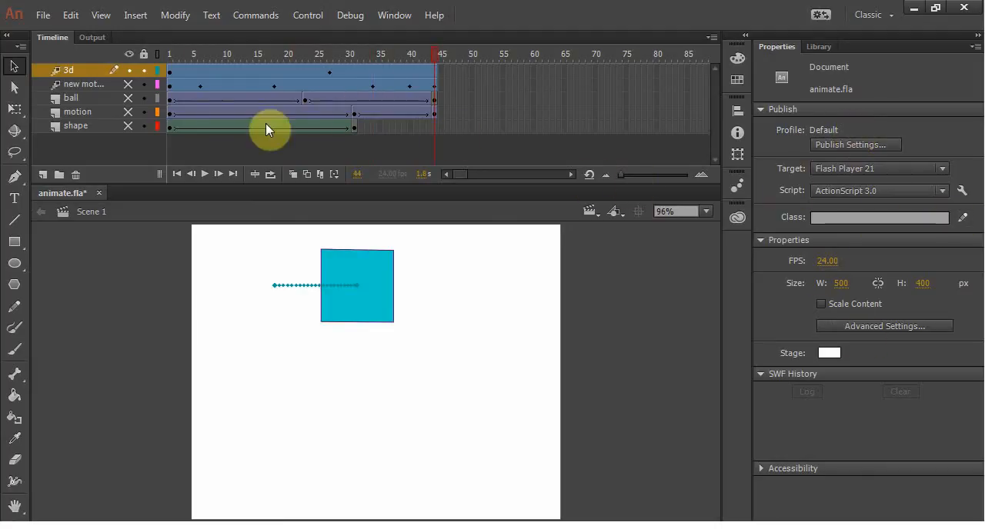
# Step: Examine the Y rotation curve of the 3d layer's tween in the refine tween view and close that view
pyautogui.rightClick(260, 71)
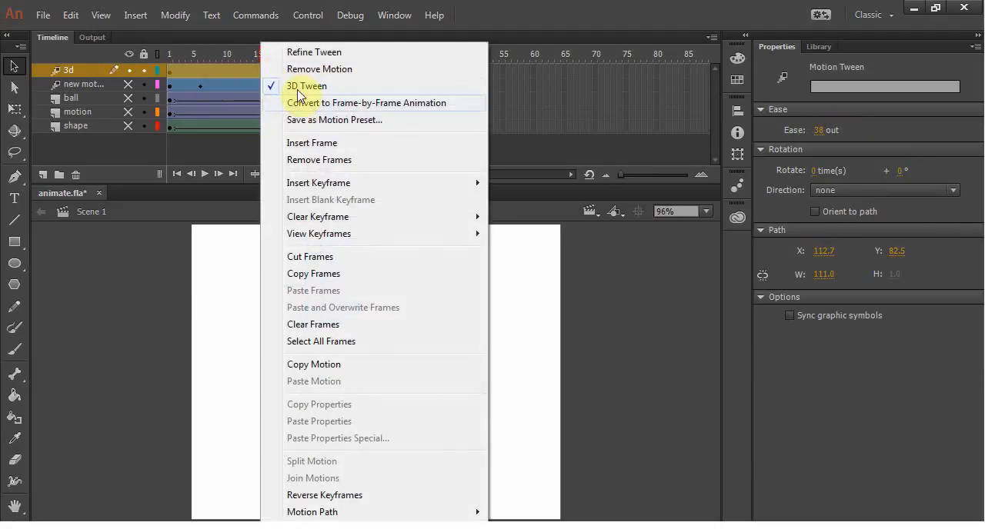
pyautogui.click(317, 53)
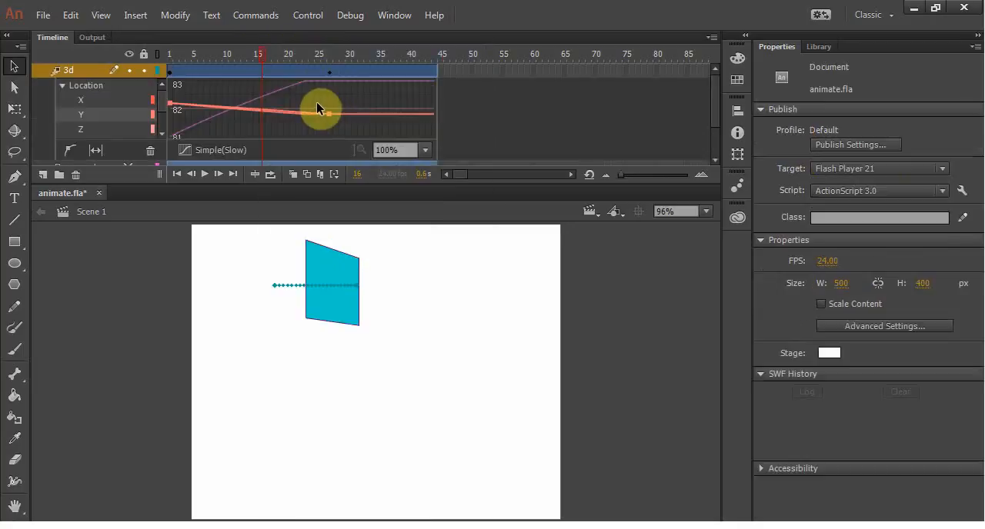
pyautogui.moveTo(165, 99); pyautogui.dragTo(165, 125)
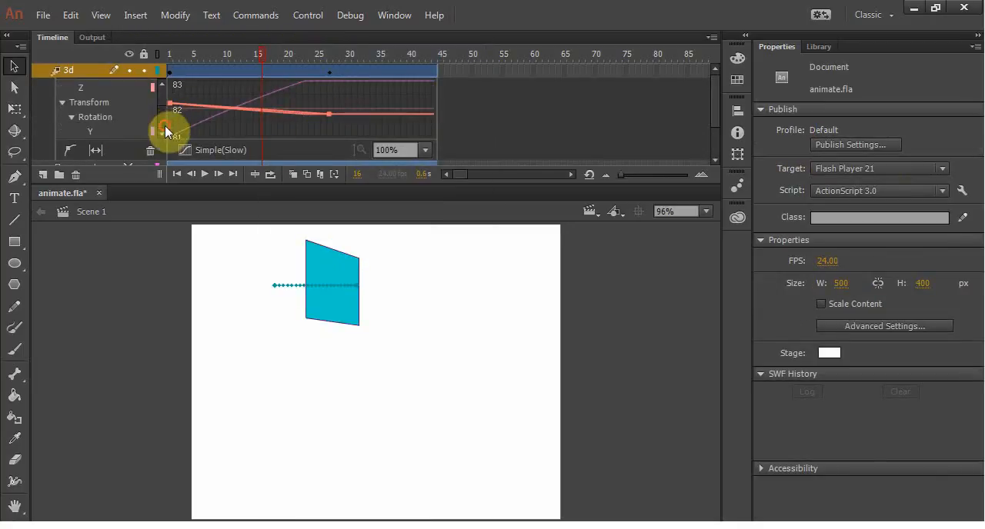
pyautogui.click(98, 125)
pyautogui.moveTo(159, 119)
pyautogui.mouseDown()
pyautogui.moveTo(166, 95)
pyautogui.moveTo(160, 119)
pyautogui.mouseUp()
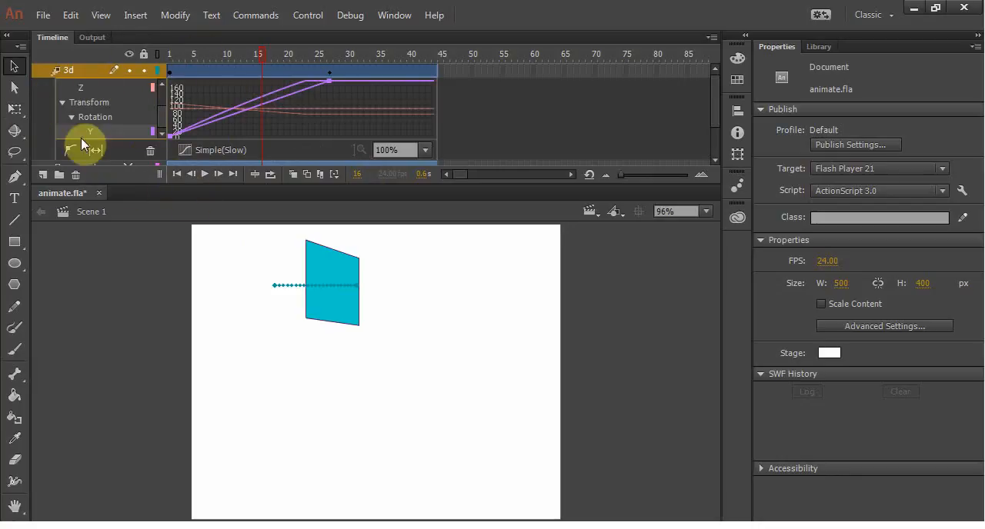
pyautogui.rightClick(252, 72)
pyautogui.click(295, 47)
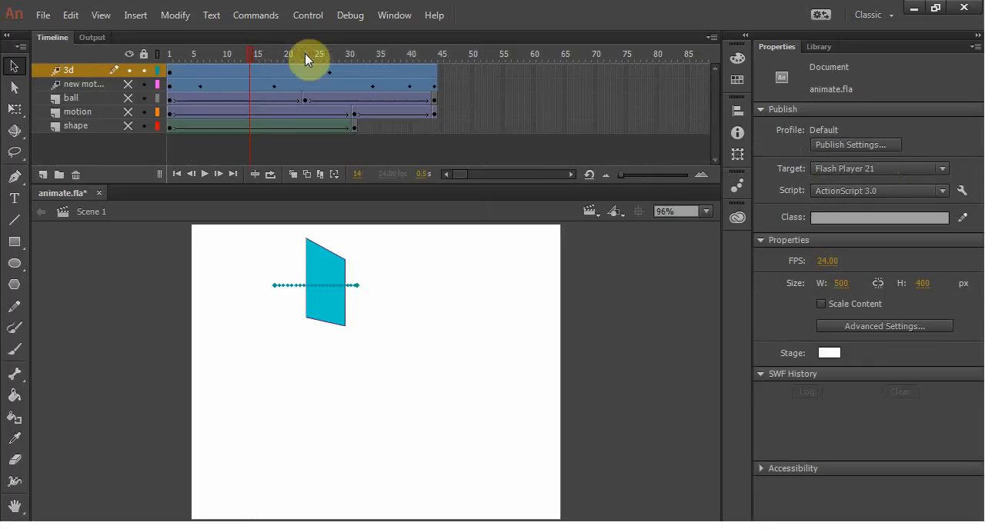
# Step: Hide the 3d layer
pyautogui.click(297, 70)
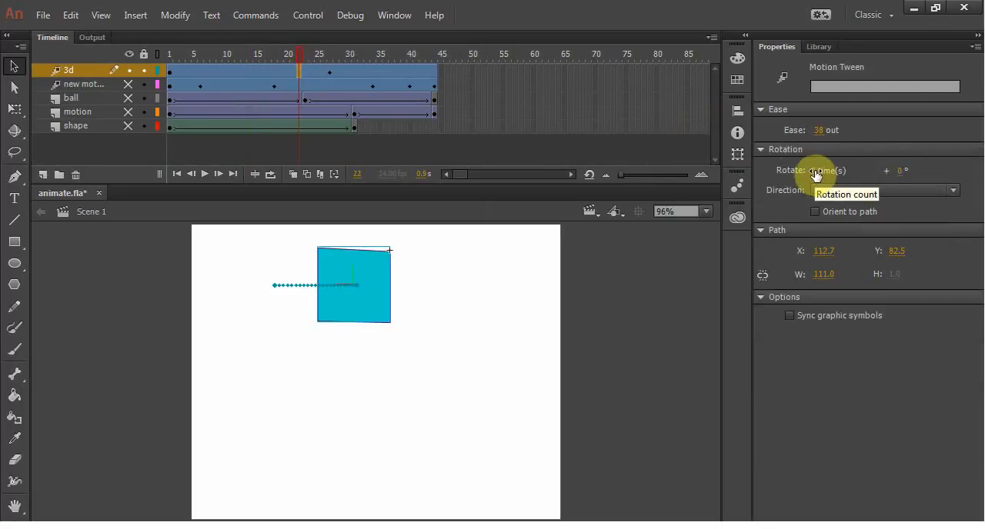
pyautogui.click(313, 98)
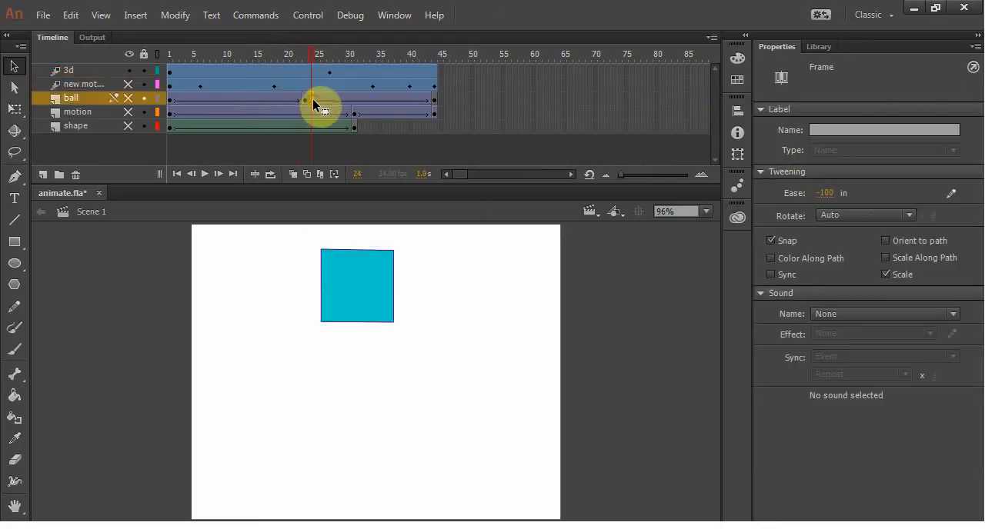
pyautogui.click(128, 70)
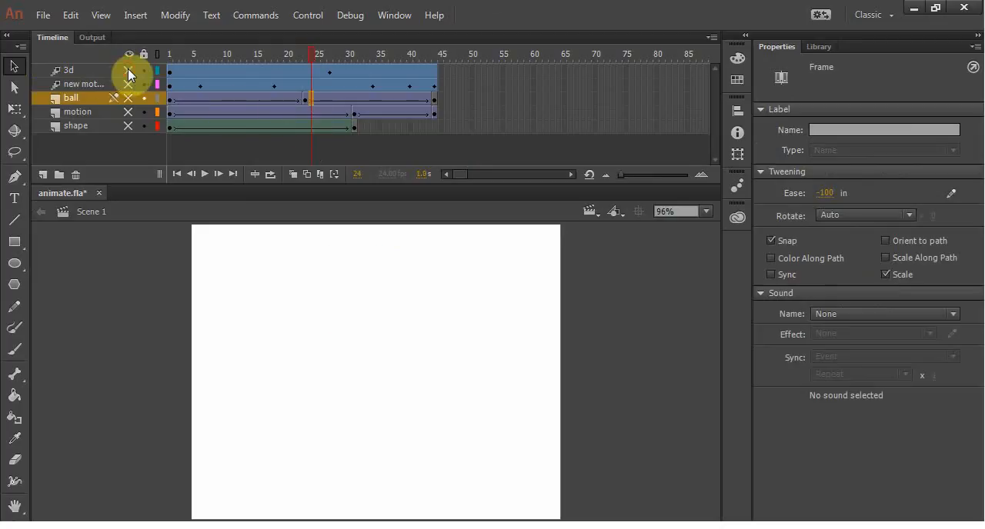
# Step: Show the motion and shape layers briefly and hide both again
pyautogui.click(124, 112)
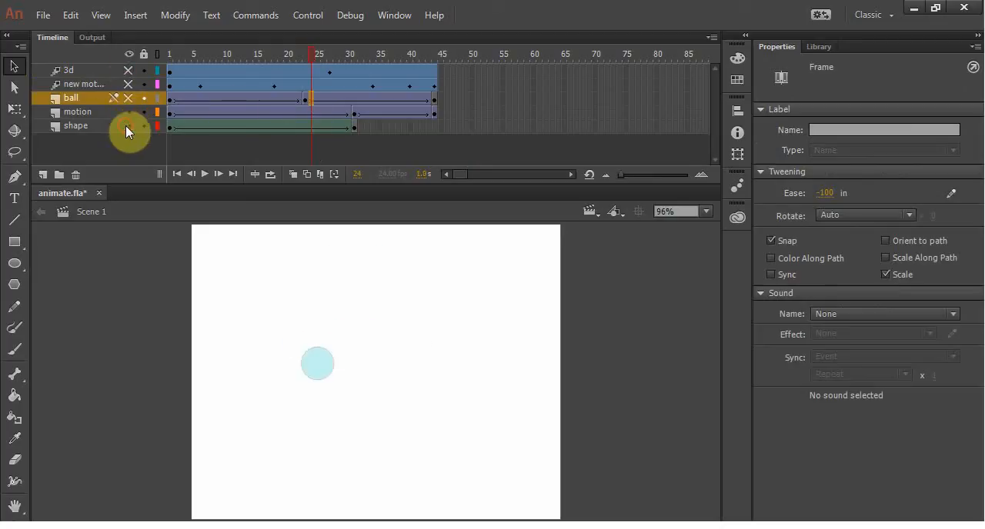
pyautogui.click(128, 126)
pyautogui.click(127, 125)
pyautogui.click(129, 110)
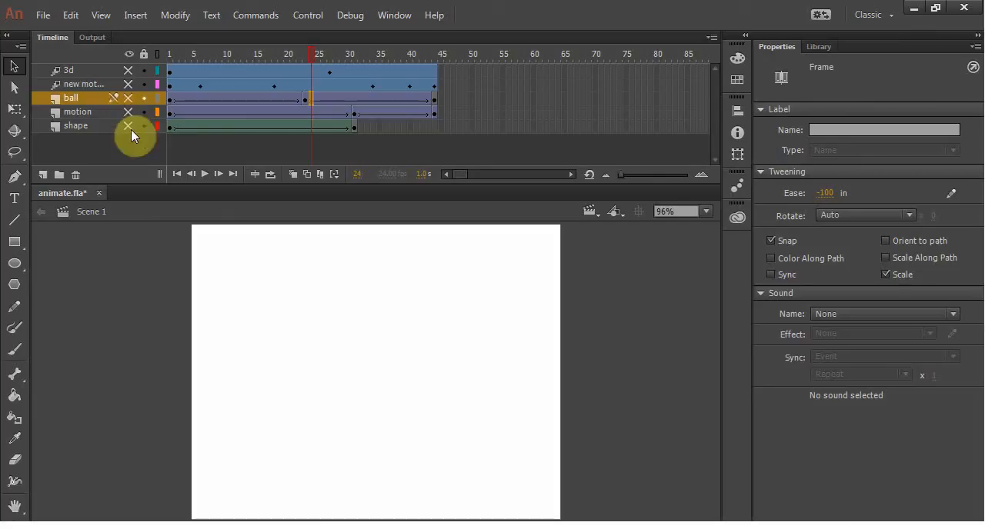
# Step: Add a layer named rotate above the ball layer and apply a classic tween to its empty frames
pyautogui.click(43, 174)
pyautogui.doubleClick(82, 99)
pyautogui.write('rotate')
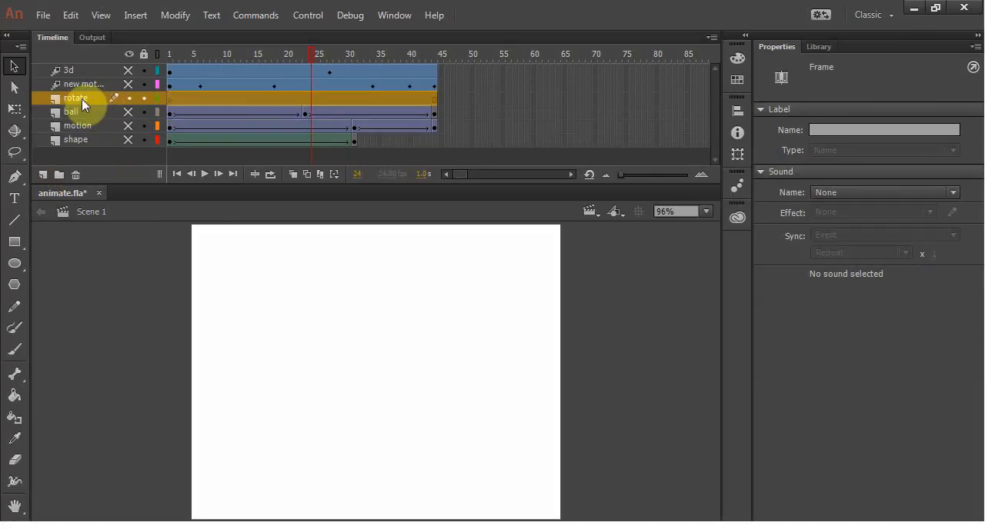
pyautogui.rightClick(204, 99)
pyautogui.click(248, 120)
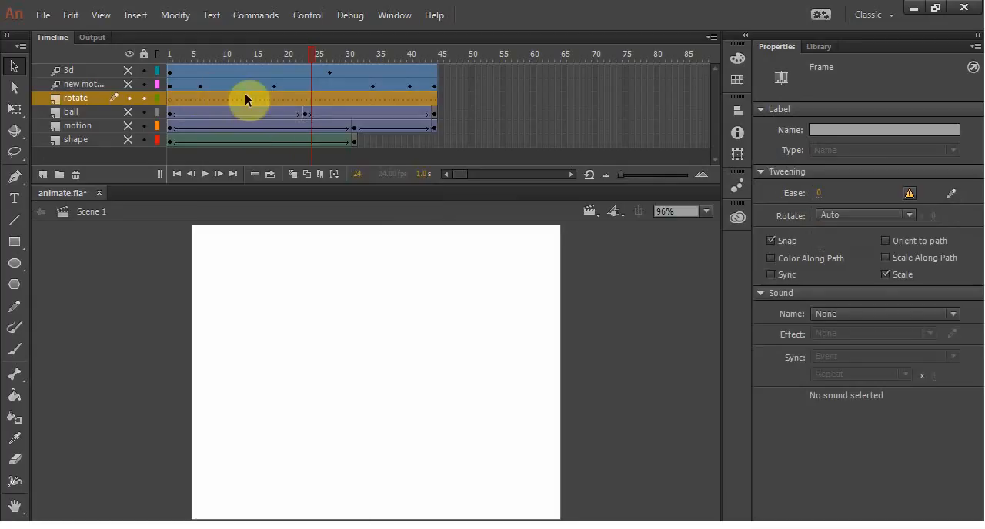
# Step: Draw a pentagon with the PolyStar tool on frame 1 of the rotate layer, near the stage's upper-left corner, and select it
pyautogui.click(16, 286)
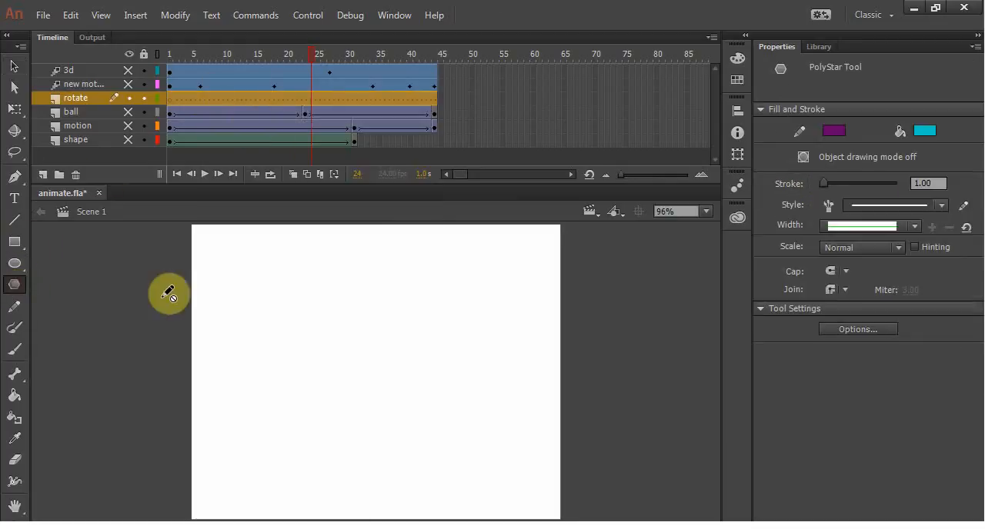
pyautogui.click(225, 263)
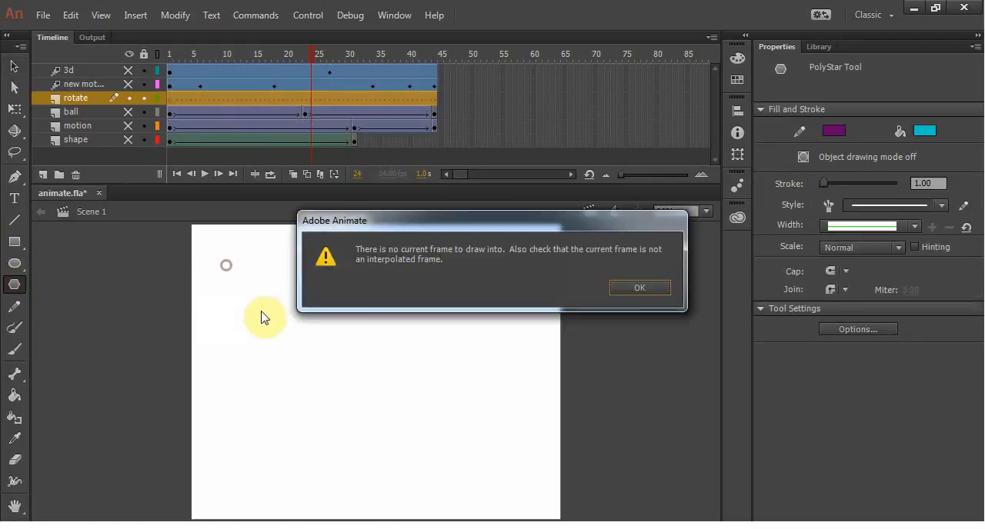
pyautogui.click(636, 288)
pyautogui.click(168, 99)
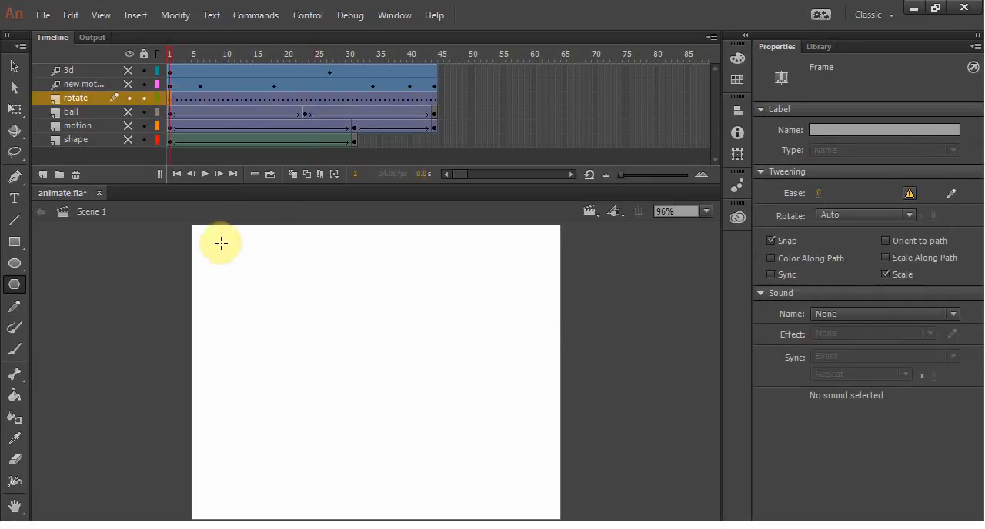
pyautogui.moveTo(221, 244); pyautogui.dragTo(291, 318)
pyautogui.click(16, 67)
pyautogui.doubleClick(234, 279)
# Step: Replace the rotate layer's classic tween with a motion tween, converting the pentagon to a symbol
pyautogui.click(223, 100)
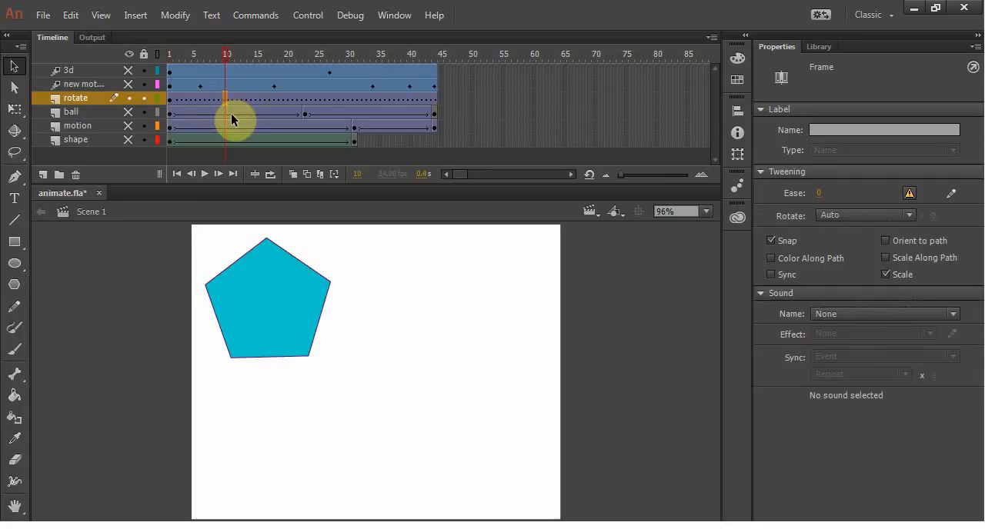
pyautogui.rightClick(227, 99)
pyautogui.click(210, 96)
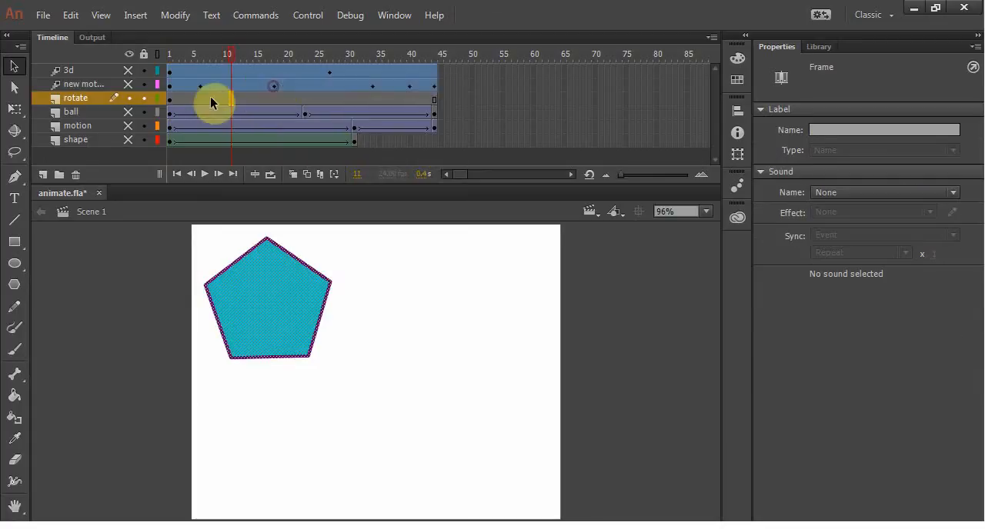
pyautogui.rightClick(205, 100)
pyautogui.click(263, 86)
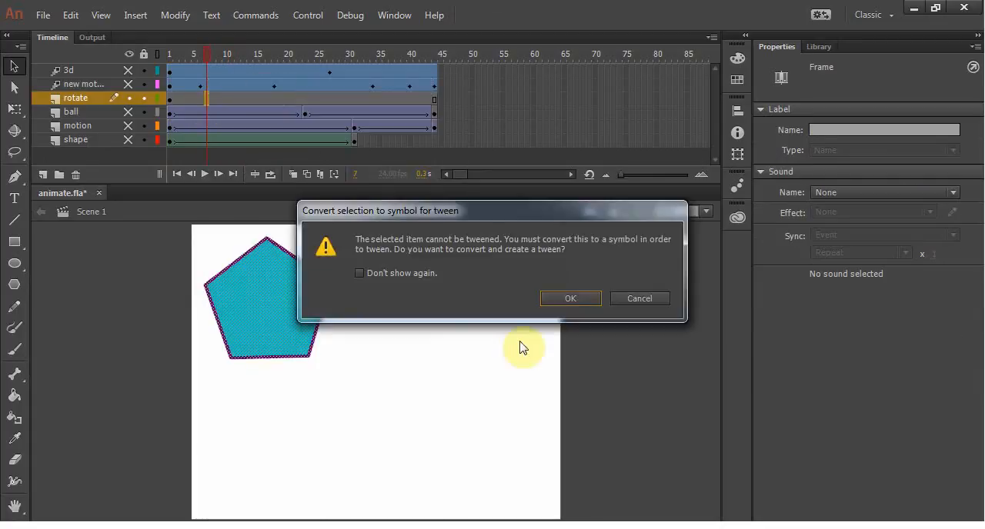
pyautogui.click(556, 300)
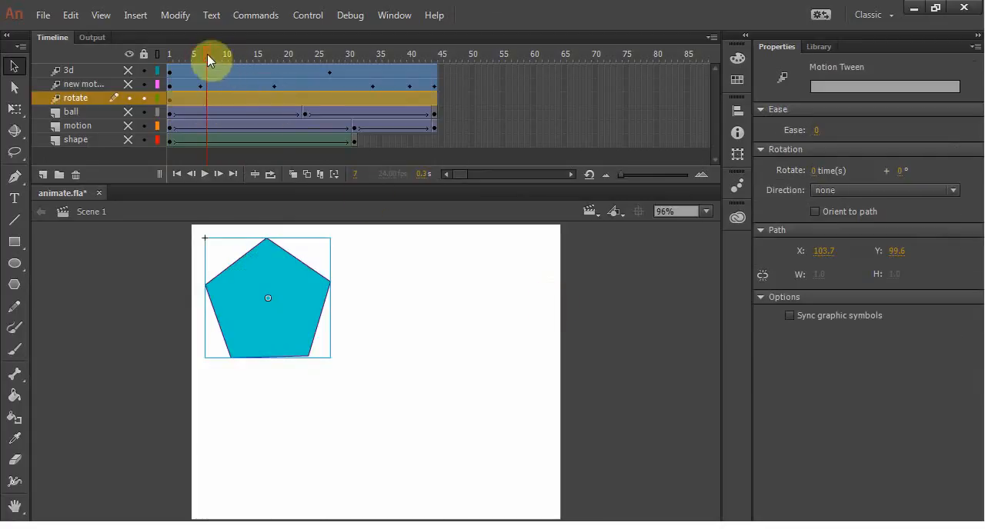
# Step: Move the pentagon down to the stage's centre at about frame 17 and further right at about frame 32
pyautogui.moveTo(207, 54); pyautogui.dragTo(267, 67)
pyautogui.moveTo(325, 313); pyautogui.dragTo(420, 363)
pyautogui.moveTo(270, 51); pyautogui.dragTo(311, 52)
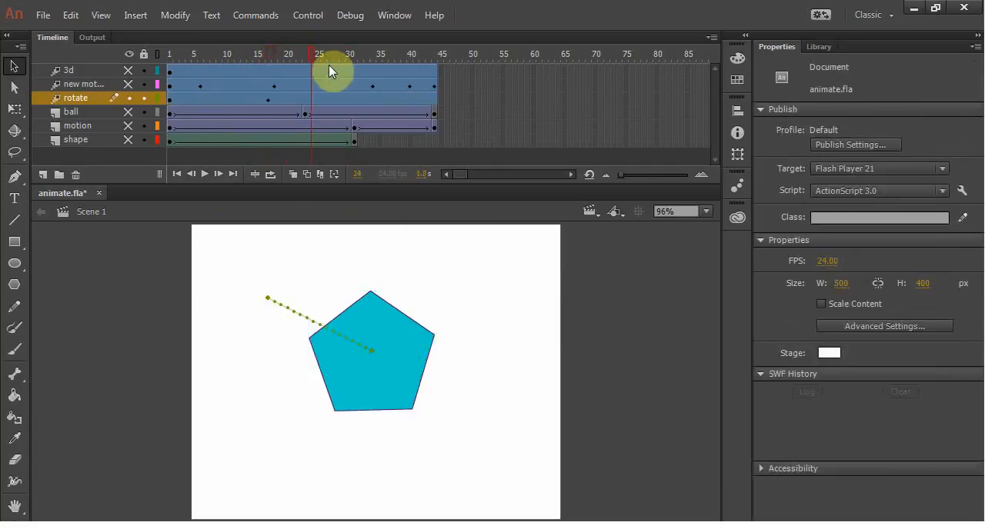
pyautogui.click(360, 68)
pyautogui.moveTo(385, 327); pyautogui.dragTo(494, 353)
# Step: Set the rotate layer's motion tween to rotate 5 times and scrub through the frames to check the spin
pyautogui.click(257, 61)
pyautogui.click(236, 99)
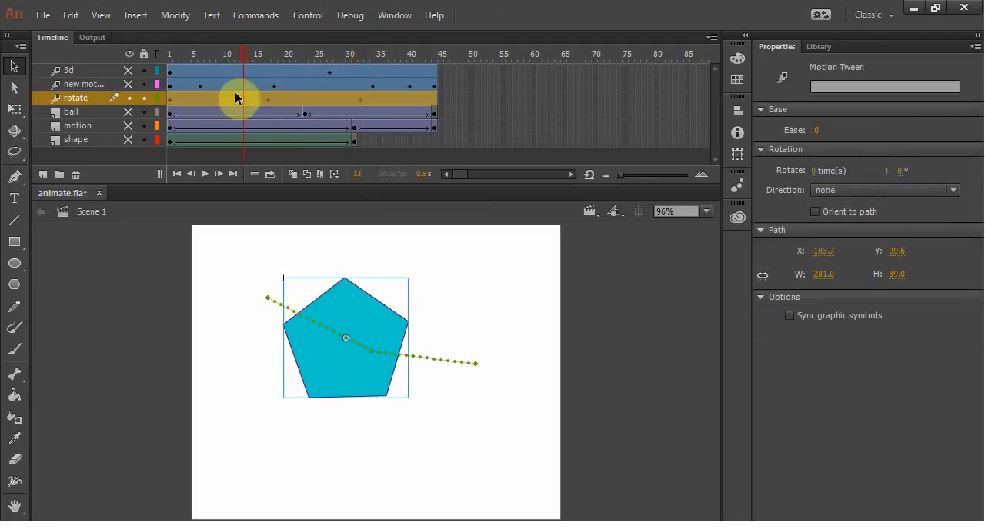
pyautogui.click(234, 100)
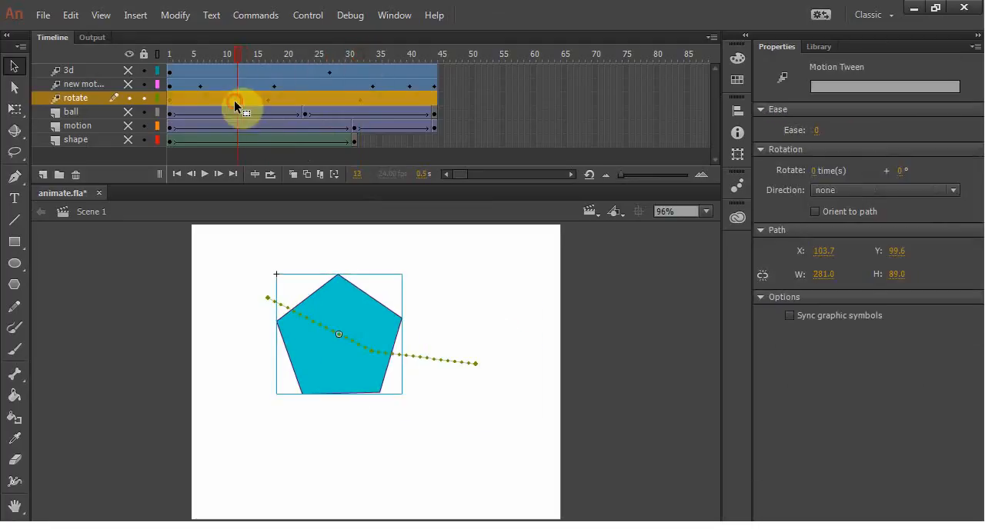
pyautogui.click(814, 171)
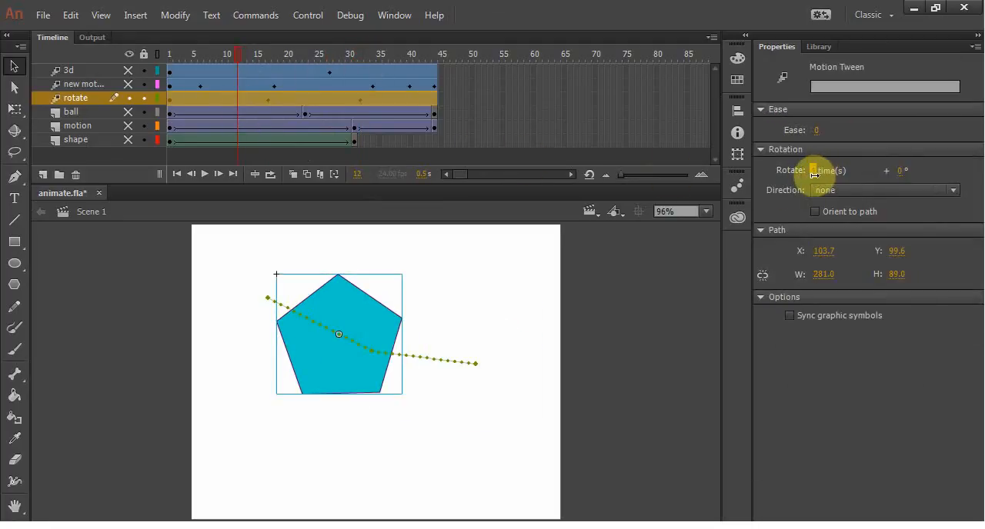
pyautogui.write('5')
pyautogui.press('Return')
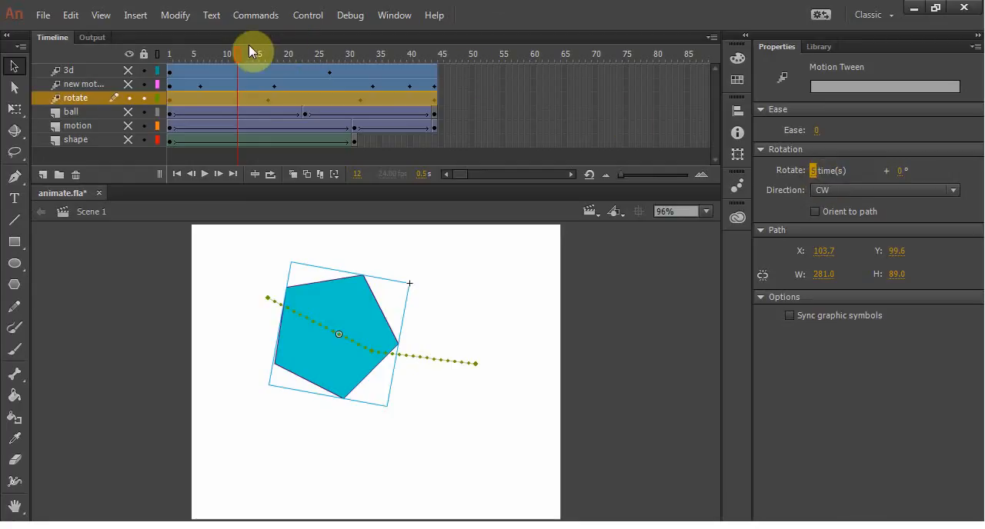
pyautogui.moveTo(238, 53); pyautogui.dragTo(291, 67)
pyautogui.click(292, 98)
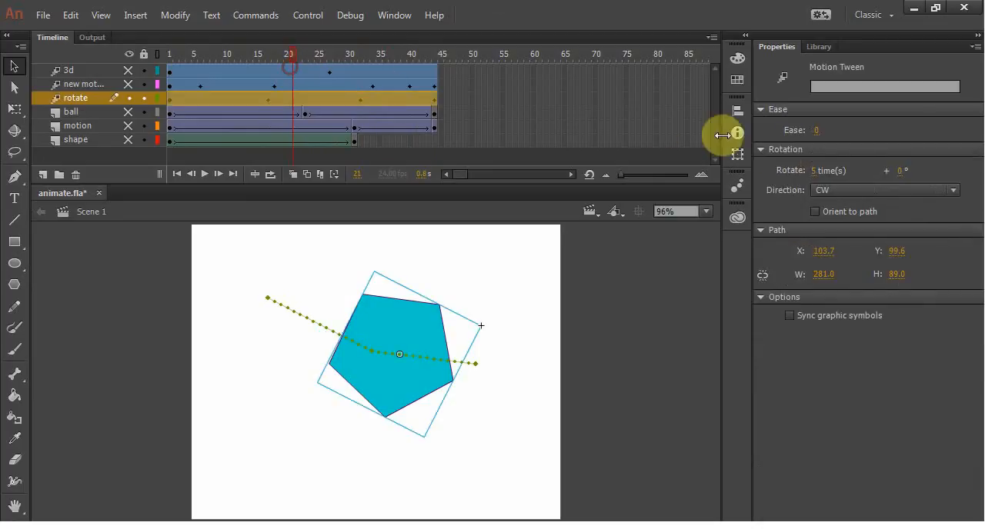
# Step: Set the rotate layer's motion tween to rotate 2 times and play the animation to check the spin
pyautogui.click(813, 171)
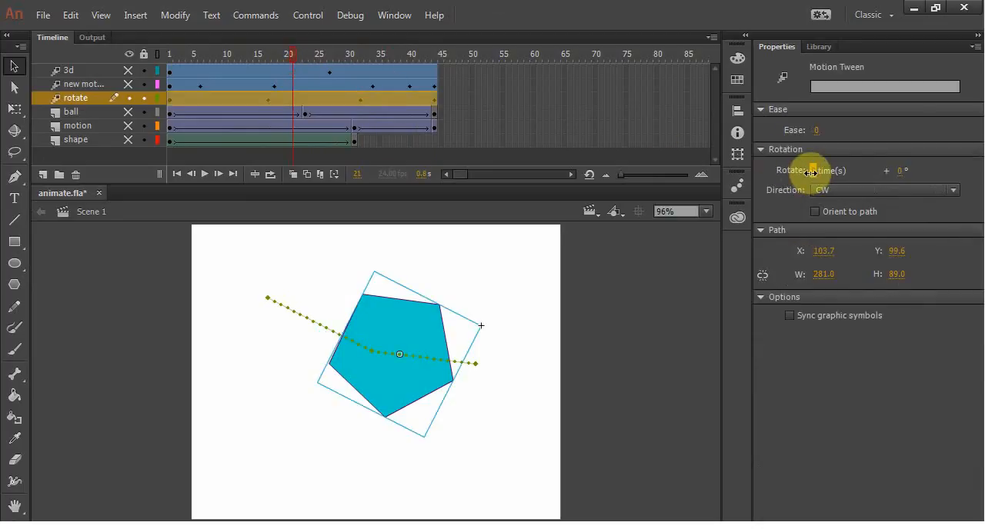
pyautogui.write('2')
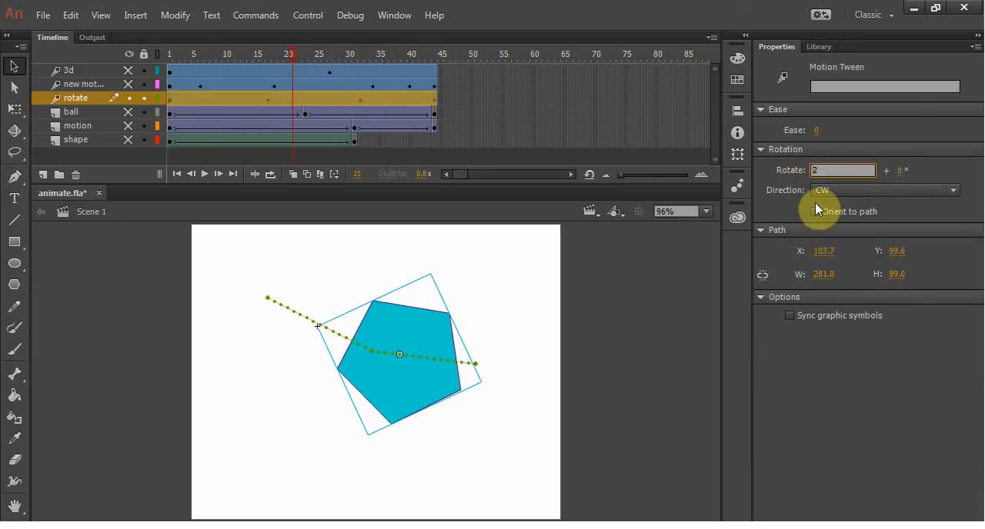
pyautogui.click(843, 401)
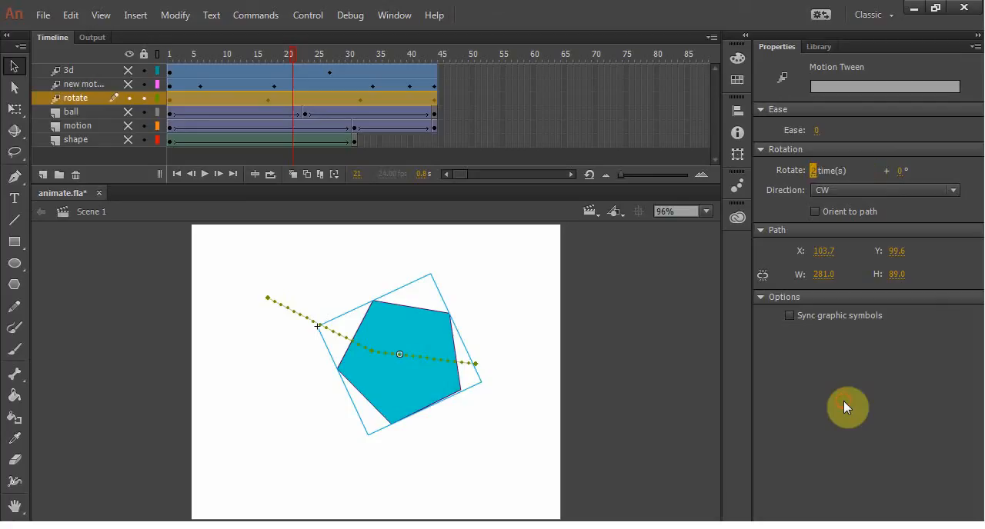
pyautogui.moveTo(286, 54); pyautogui.dragTo(144, 54)
pyautogui.press('Return')
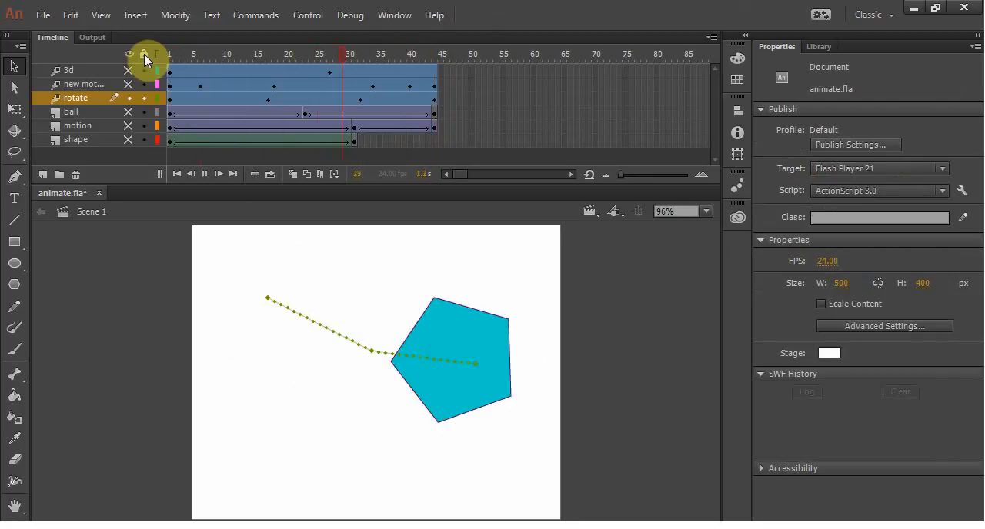
pyautogui.press('Return')
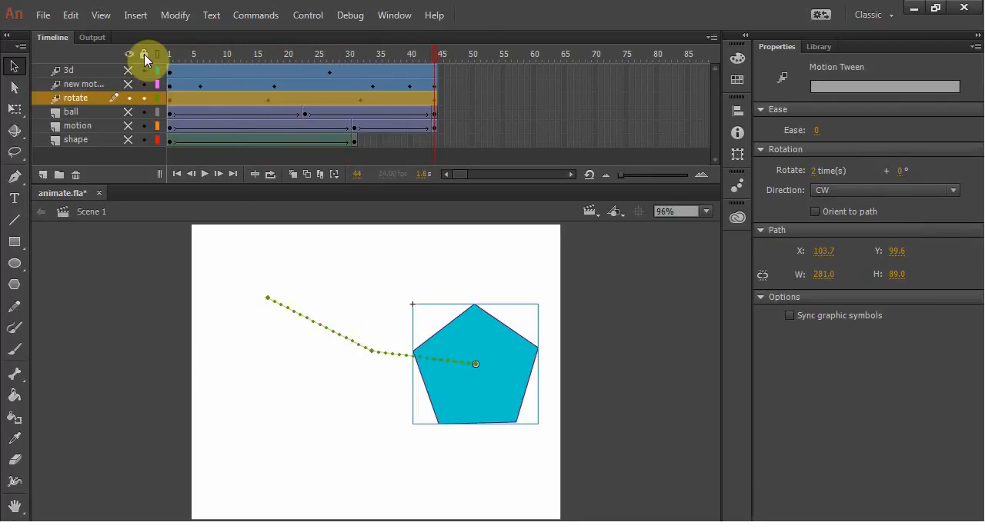
pyautogui.press('Return')
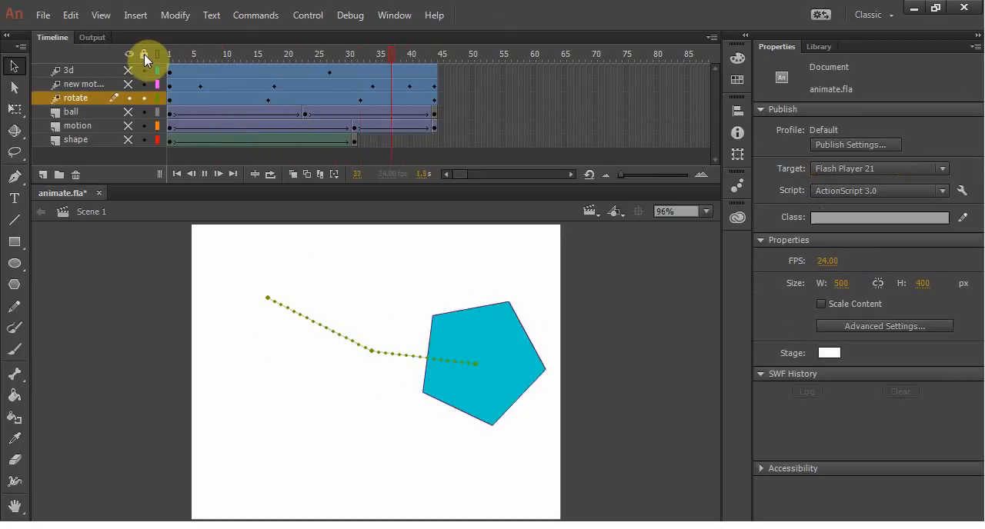
# Step: Examine the rotate tween's location and rotation curves with Refine Tween, fitting them to the view, and close the curve editor
pyautogui.rightClick(206, 98)
pyautogui.click(244, 51)
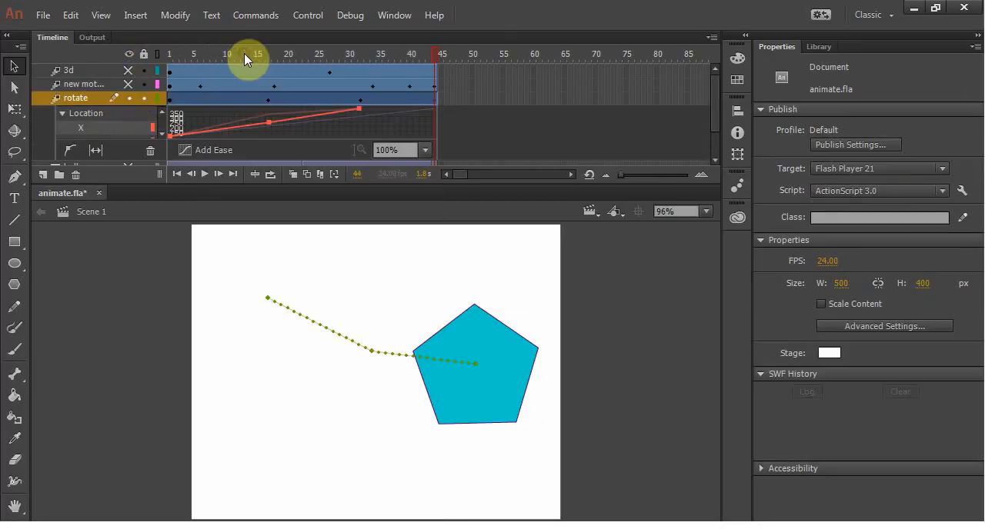
pyautogui.scroll(-2, 106, 120)
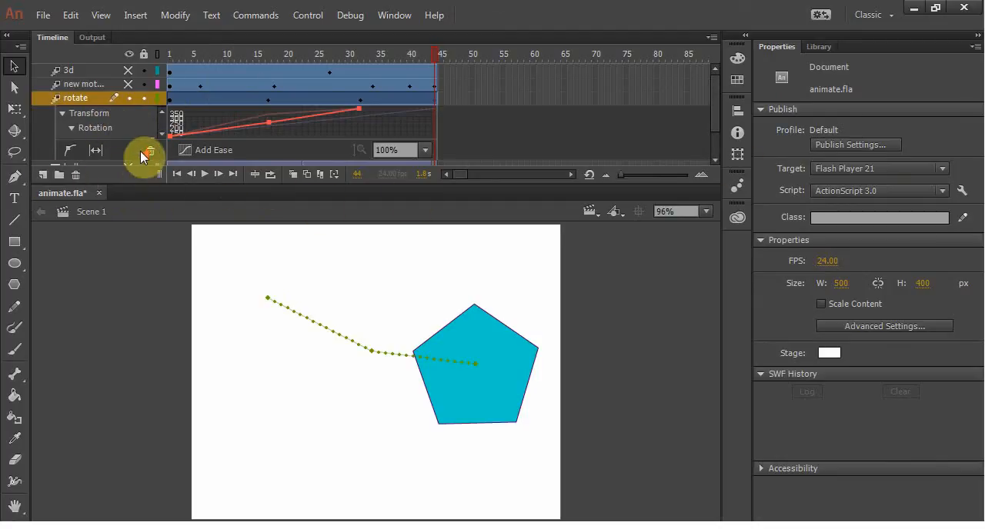
pyautogui.scroll(-2, 717, 117)
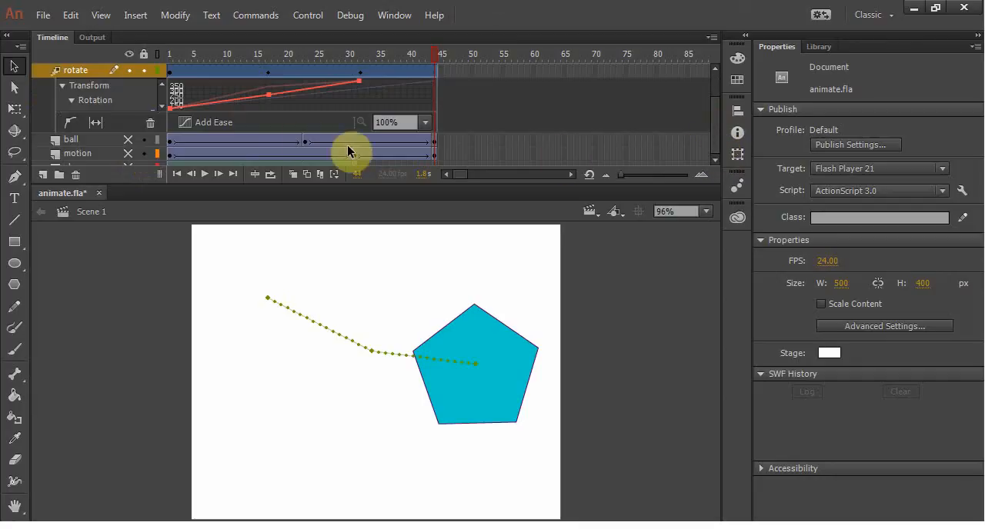
pyautogui.click(93, 124)
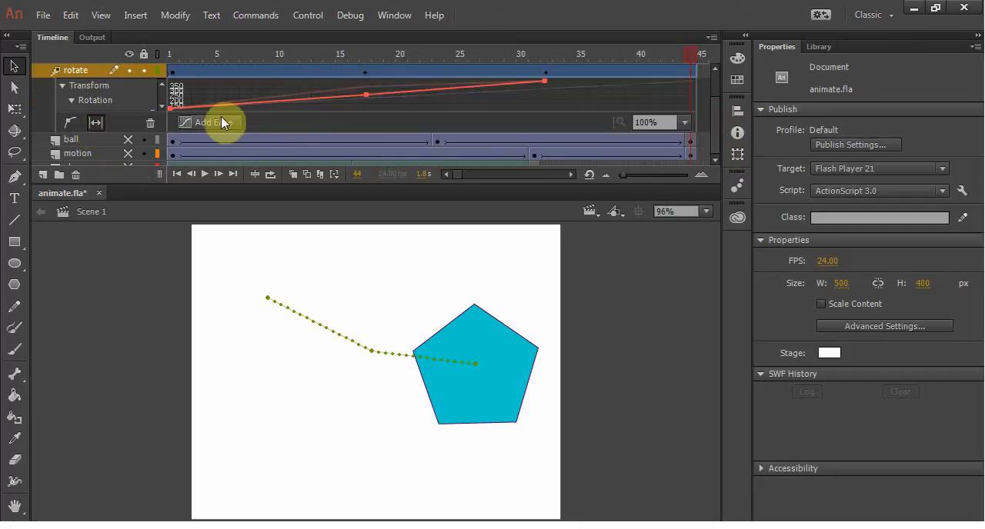
pyautogui.scroll(2, 714, 101)
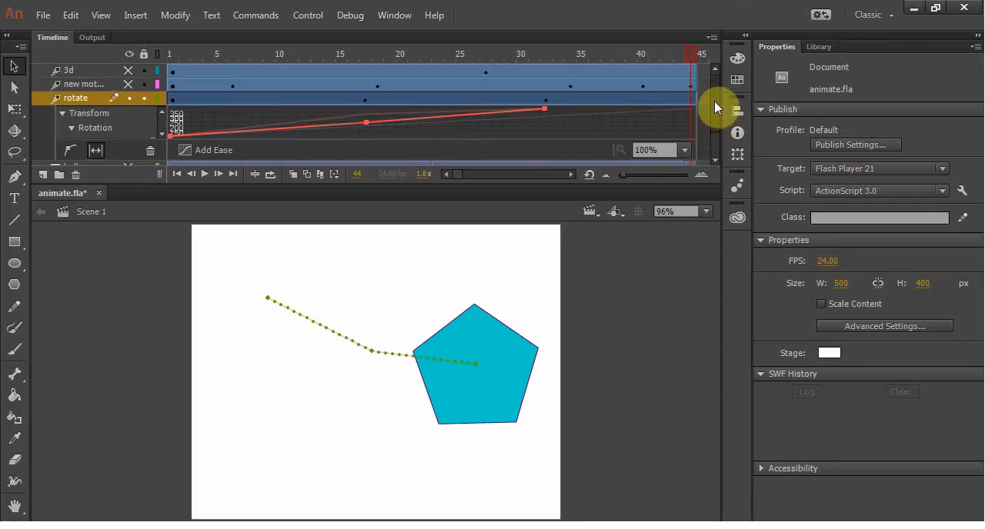
pyautogui.scroll(-1, 715, 108)
pyautogui.click(94, 115)
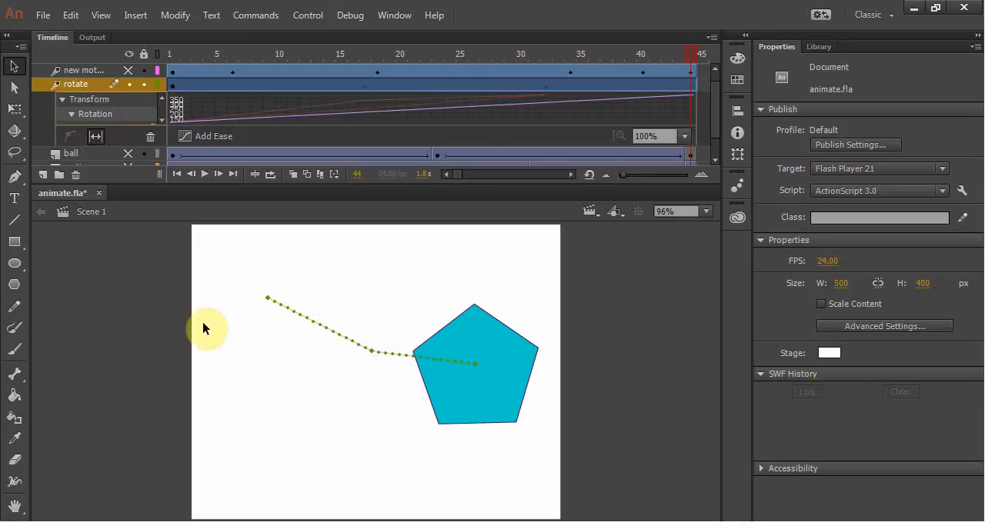
pyautogui.rightClick(220, 85)
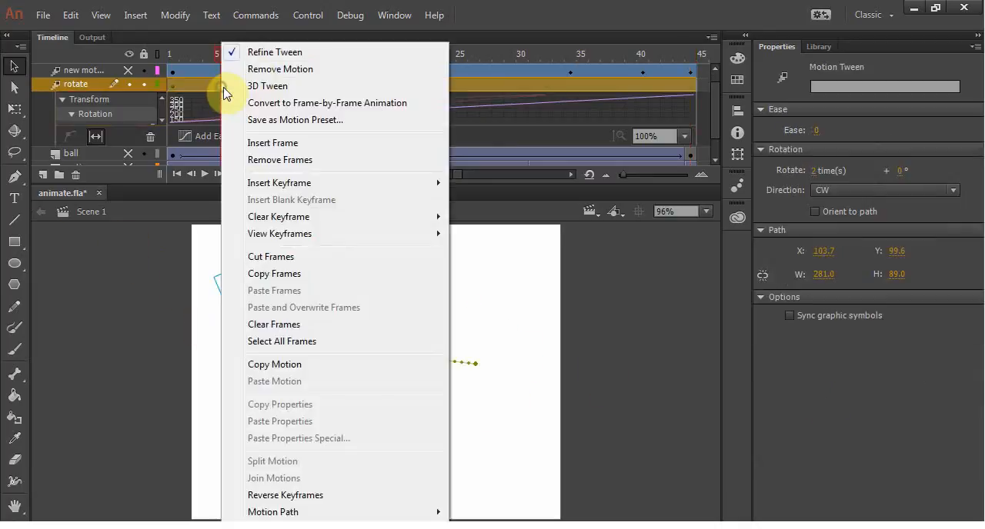
pyautogui.click(257, 53)
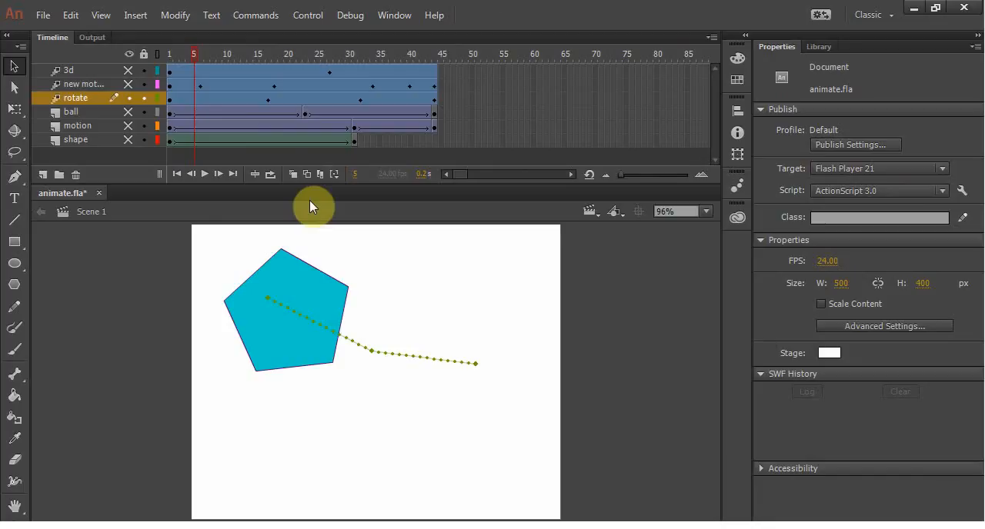
# Step: Add a layer named car above the rotate layer and hide the rotate layer
pyautogui.click(45, 175)
pyautogui.doubleClick(70, 98)
pyautogui.write('car')
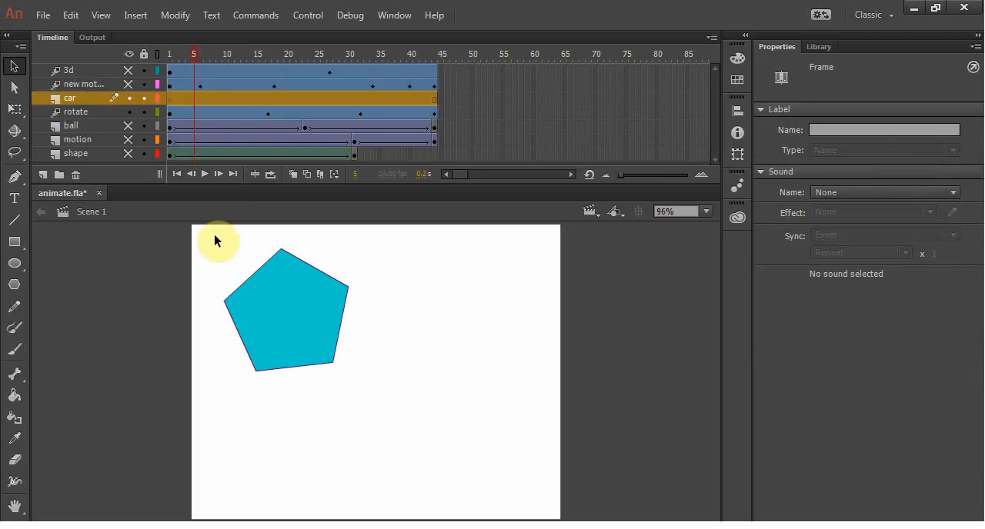
pyautogui.click(128, 113)
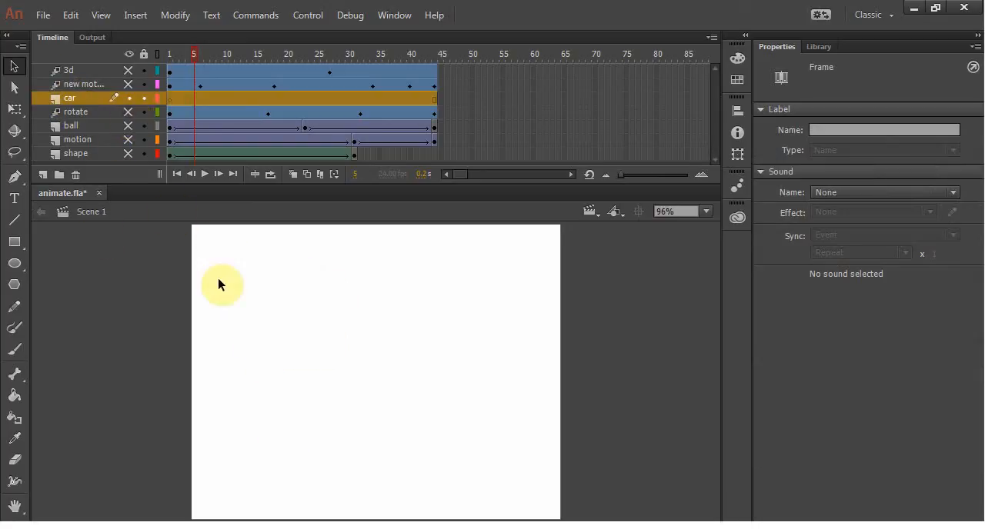
# Step: Draw a simple car on the car layer from a wide rectangle with two small upright ovals beneath it as wheels
pyautogui.click(14, 242)
pyautogui.moveTo(218, 316)
pyautogui.mouseDown()
pyautogui.moveTo(274, 341)
pyautogui.moveTo(317, 343)
pyautogui.mouseUp()
pyautogui.click(13, 263)
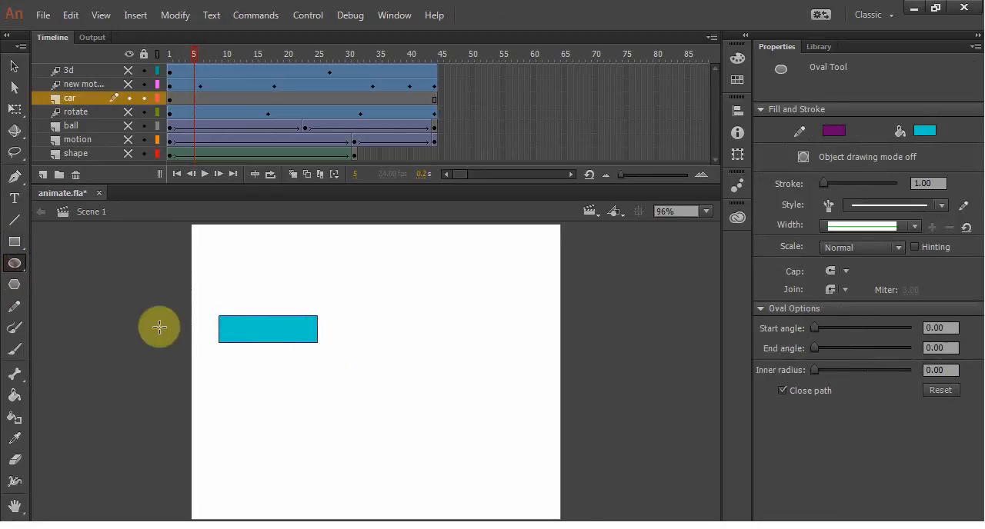
pyautogui.moveTo(236, 343); pyautogui.dragTo(217, 373)
pyautogui.moveTo(301, 344); pyautogui.dragTo(286, 373)
# Step: Select the whole car drawing and convert it to a movie clip symbol named car
pyautogui.click(14, 66)
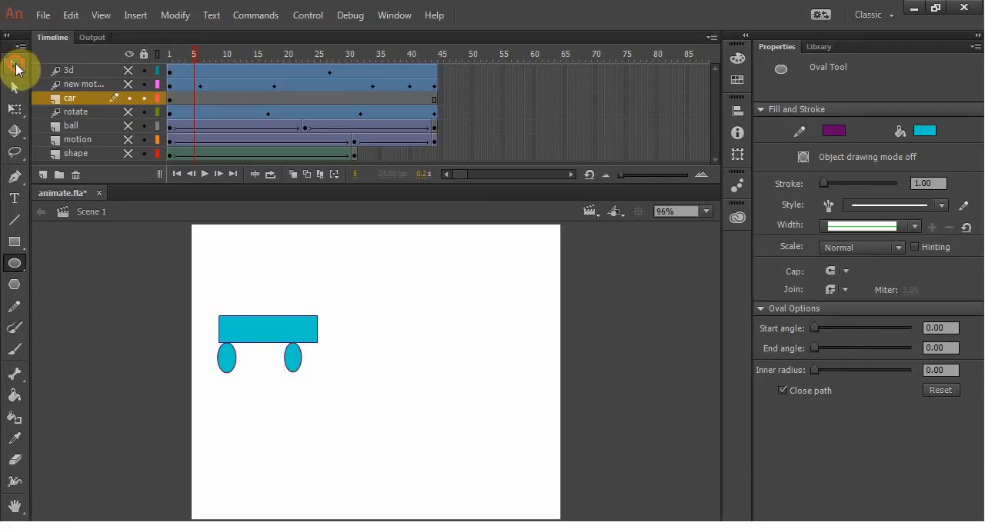
pyautogui.moveTo(186, 303); pyautogui.dragTo(408, 404)
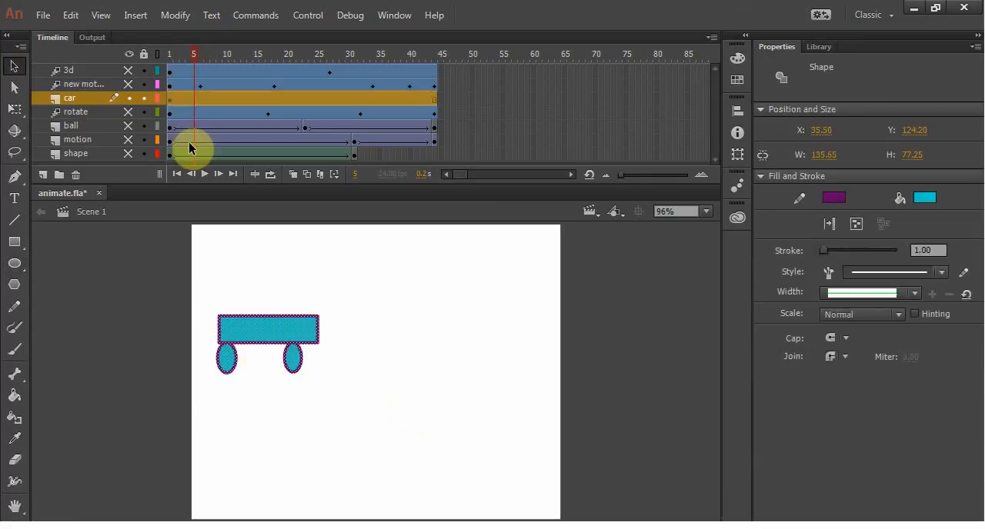
pyautogui.click(174, 15)
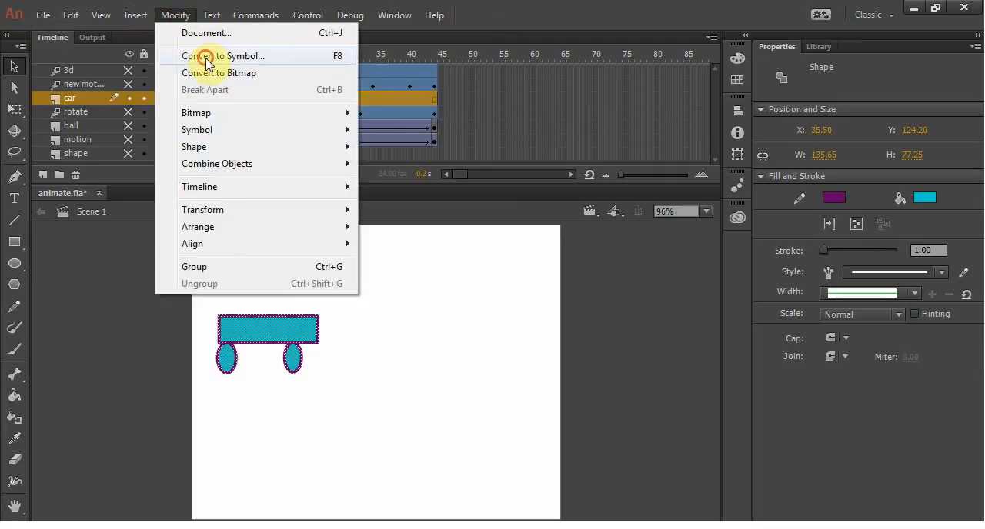
pyautogui.click(208, 60)
pyautogui.write('car')
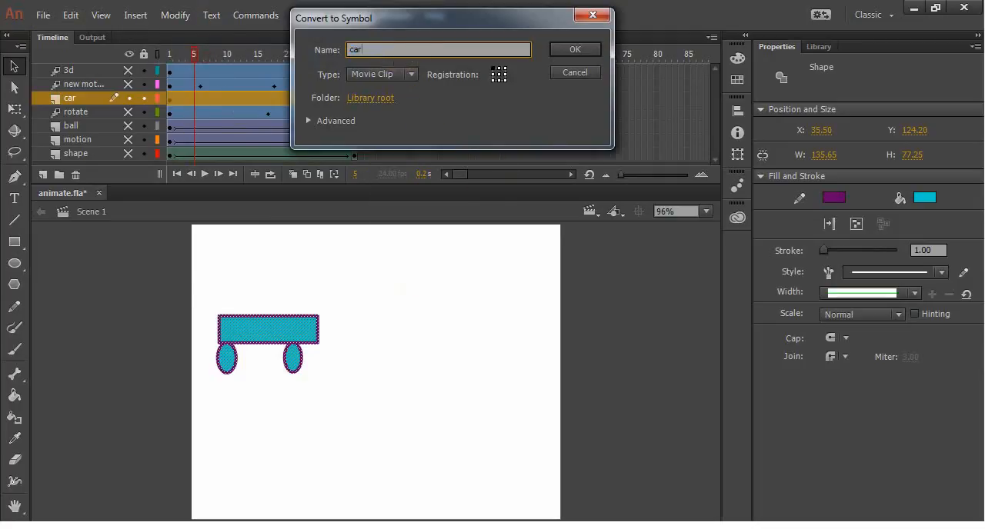
pyautogui.click(588, 51)
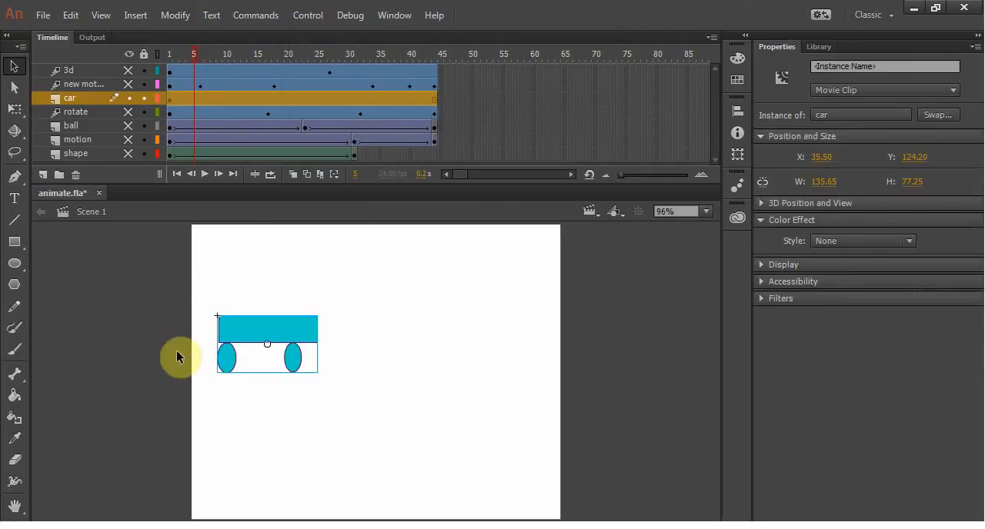
# Step: Move the car to about X 12.5, Y 139 and create a motion tween on the car layer
pyautogui.moveTo(254, 326); pyautogui.dragTo(234, 336)
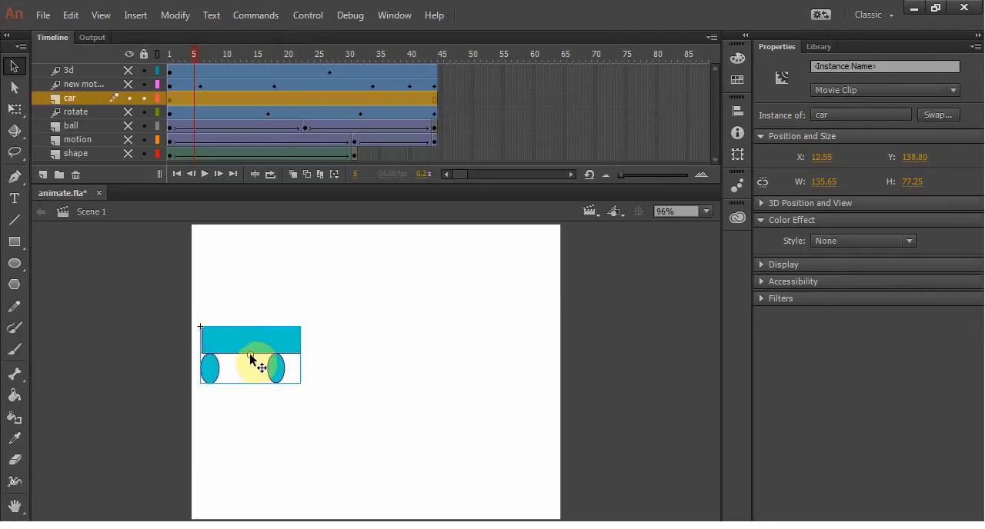
pyautogui.click(215, 101)
pyautogui.rightClick(217, 97)
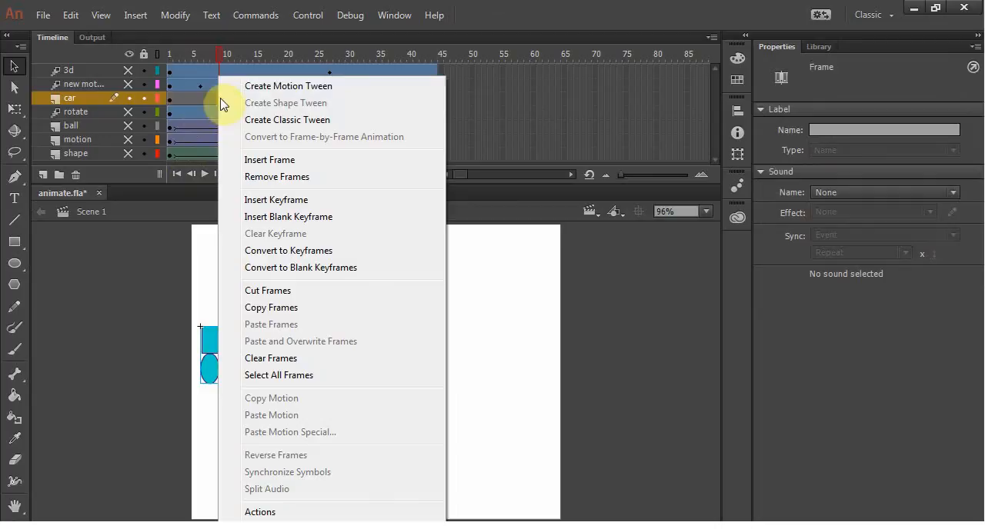
pyautogui.click(274, 87)
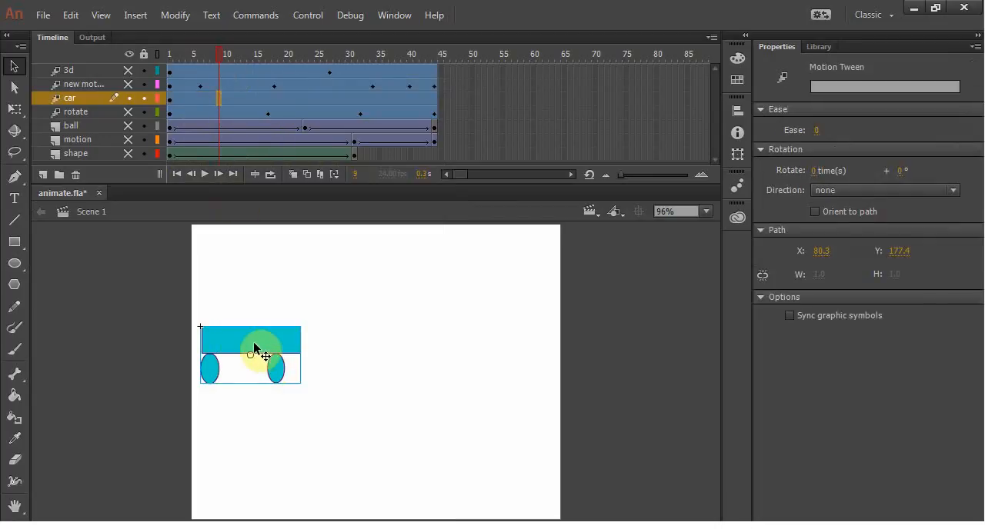
# Step: Undo a trial move at frame 9 and place the car off the stage's lower-left side on frame 1, about X -192, Y 243
pyautogui.moveTo(254, 343); pyautogui.dragTo(119, 368)
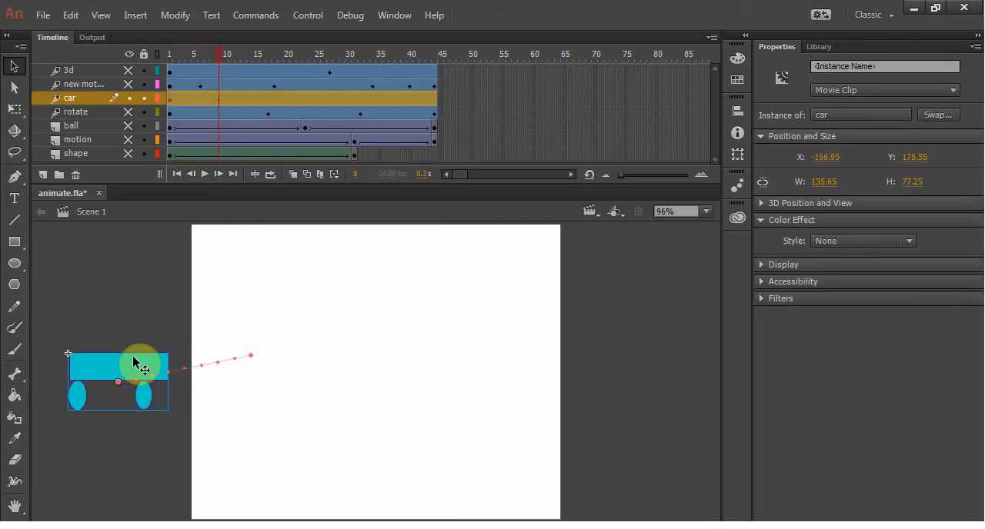
pyautogui.hotkey('ctrl', 'z')
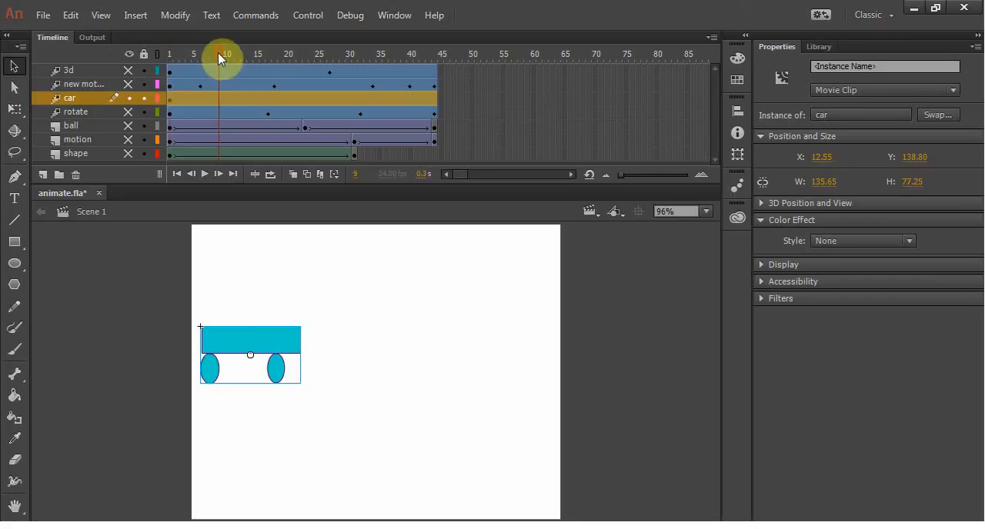
pyautogui.moveTo(220, 60); pyautogui.dragTo(169, 58)
pyautogui.click(98, 97)
pyautogui.moveTo(274, 347); pyautogui.dragTo(130, 420)
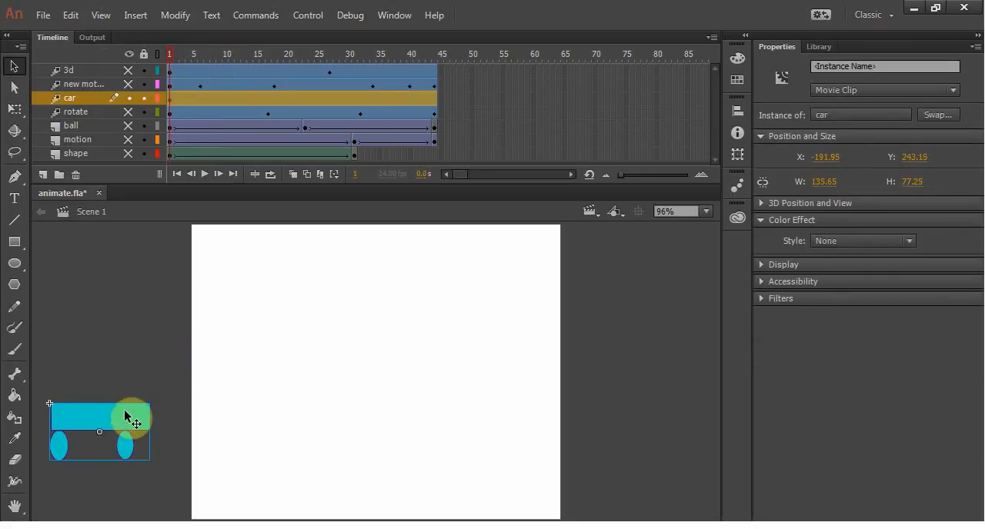
# Step: Move the car straight right onto the stage at frame 7 and up to about X 105, Y 93 at frame 17
pyautogui.click(180, 56)
pyautogui.click(204, 97)
pyautogui.moveTo(126, 427); pyautogui.dragTo(346, 312)
pyautogui.click(270, 58)
pyautogui.click(271, 97)
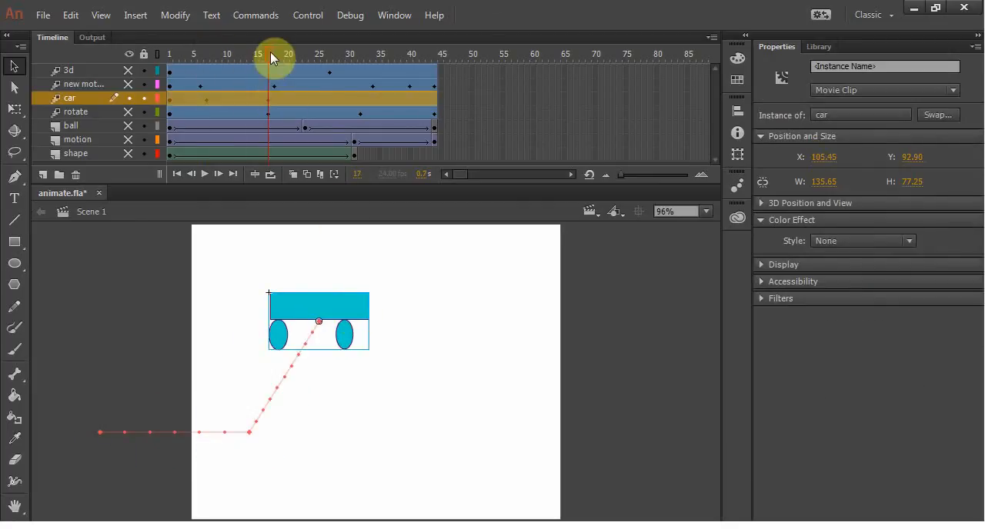
# Step: Move the car down and right to about X 207, Y 244 at frame 27
pyautogui.click(324, 56)
pyautogui.click(330, 97)
pyautogui.moveTo(347, 315); pyautogui.dragTo(422, 430)
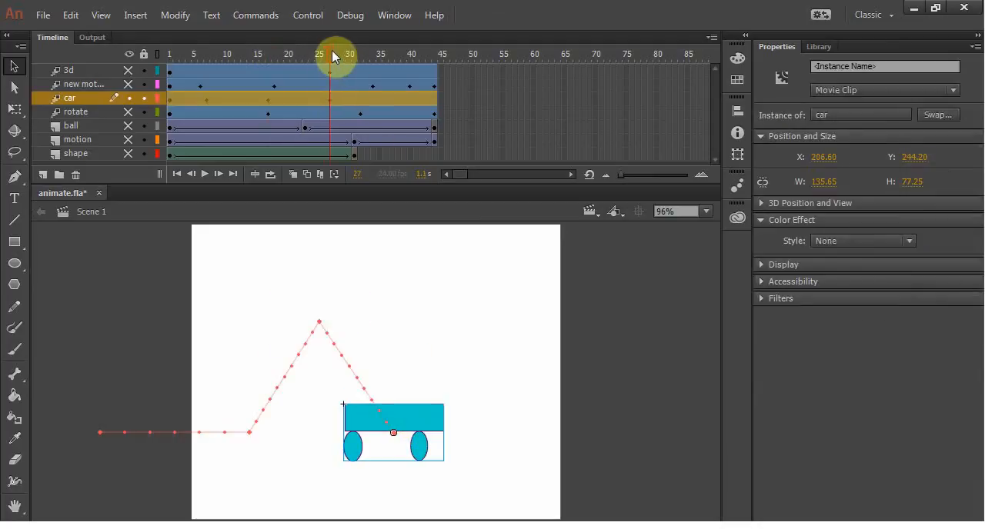
# Step: Move the car up and right at frame 37 and off the stage's right side at frame 44, about X 580, Y 150
pyautogui.click(392, 56)
pyautogui.click(391, 97)
pyautogui.moveTo(423, 424); pyautogui.dragTo(669, 353)
pyautogui.click(404, 55)
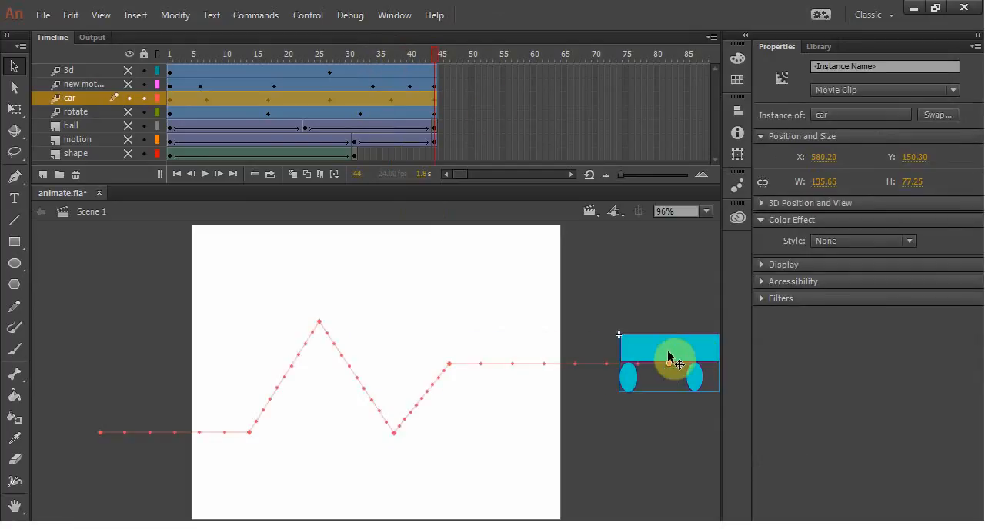
# Step: Play the car animation to check its movement and make the car's motion tween orient to its path
pyautogui.press('Return')
pyautogui.press('Return')
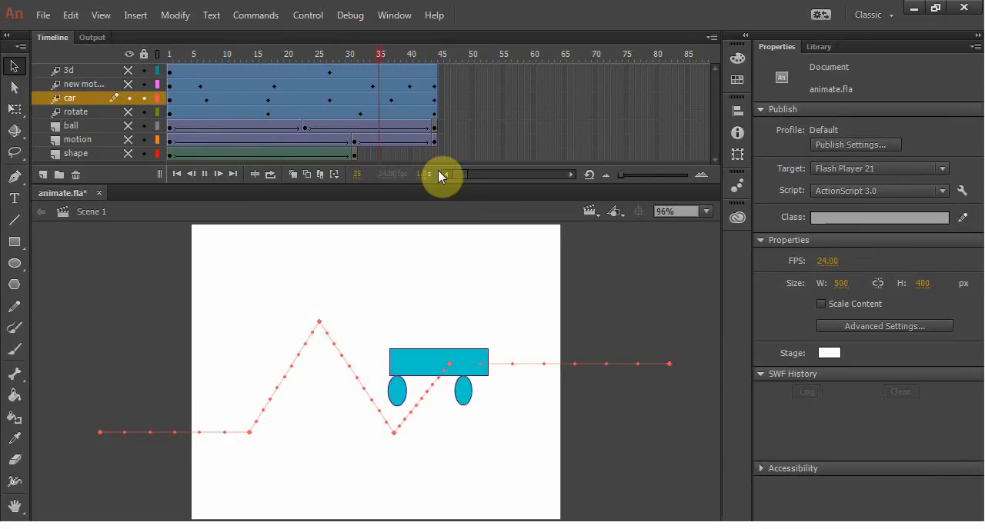
pyautogui.press('Return')
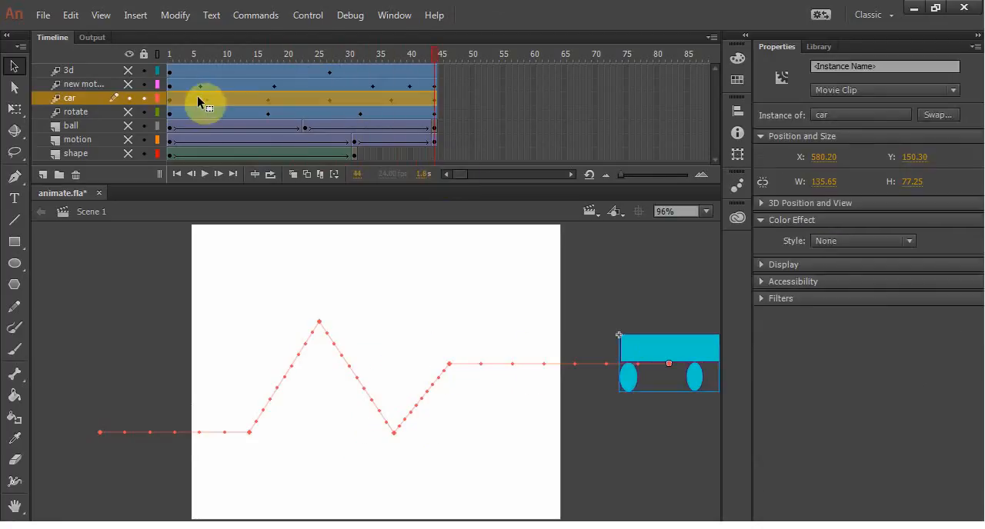
pyautogui.click(231, 97)
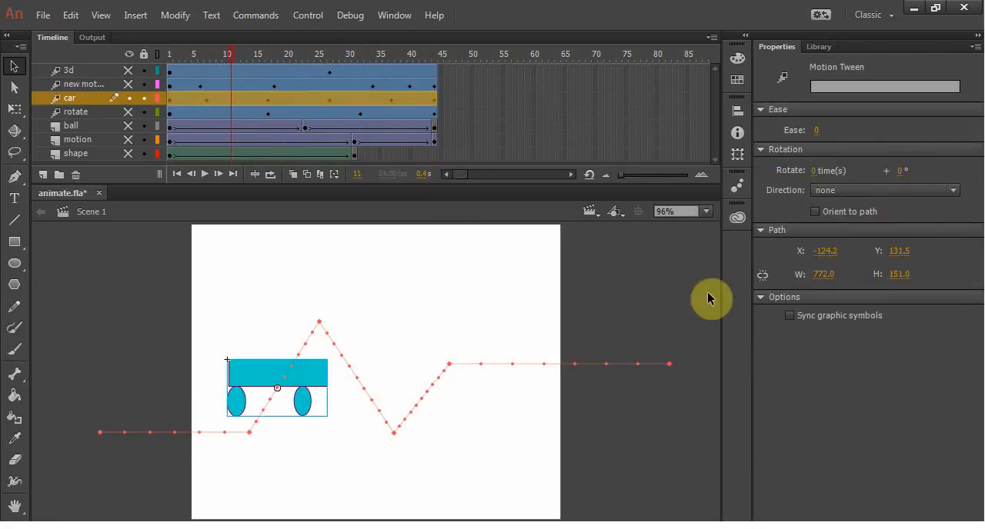
pyautogui.click(815, 211)
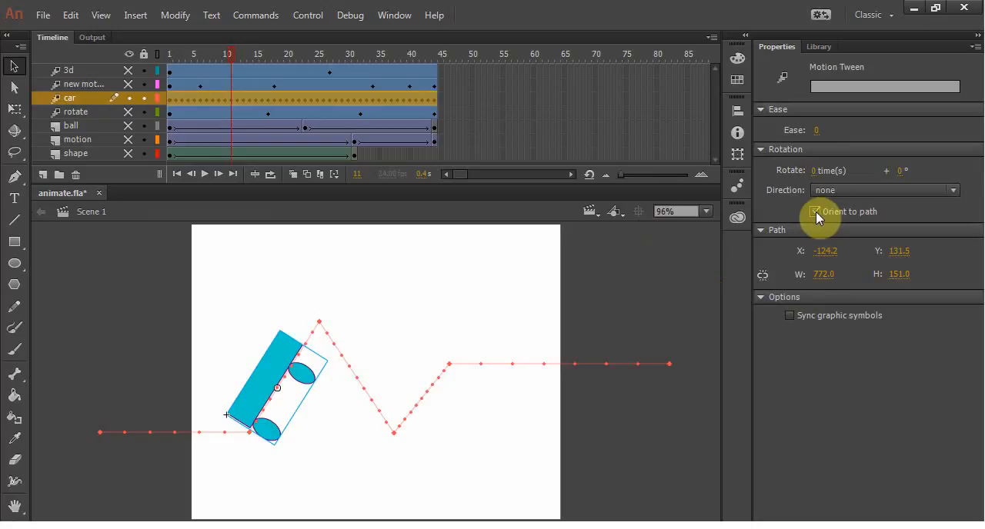
# Step: Move the car's transformation point at frame 1 down to the centre of its bottom edge, playing the animation before and after
pyautogui.press('Return')
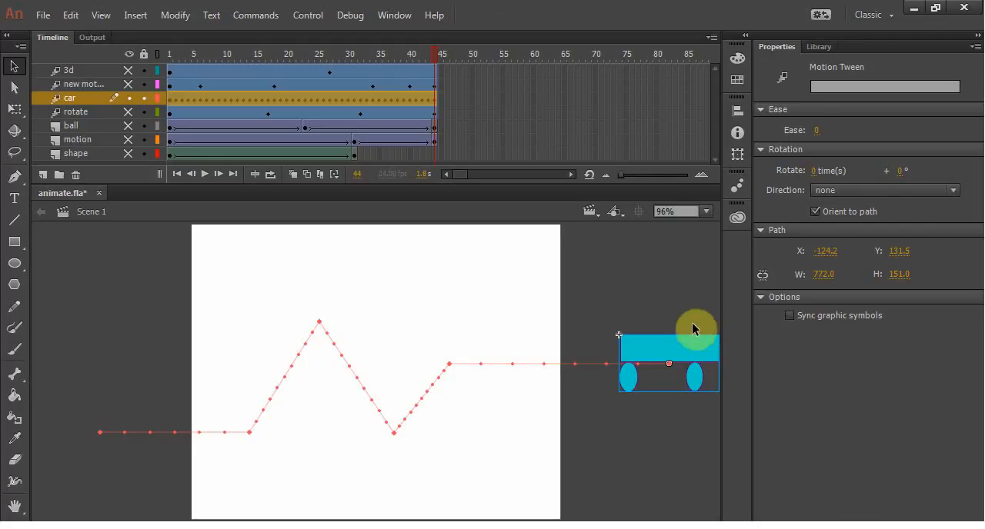
pyautogui.moveTo(438, 57); pyautogui.dragTo(121, 59)
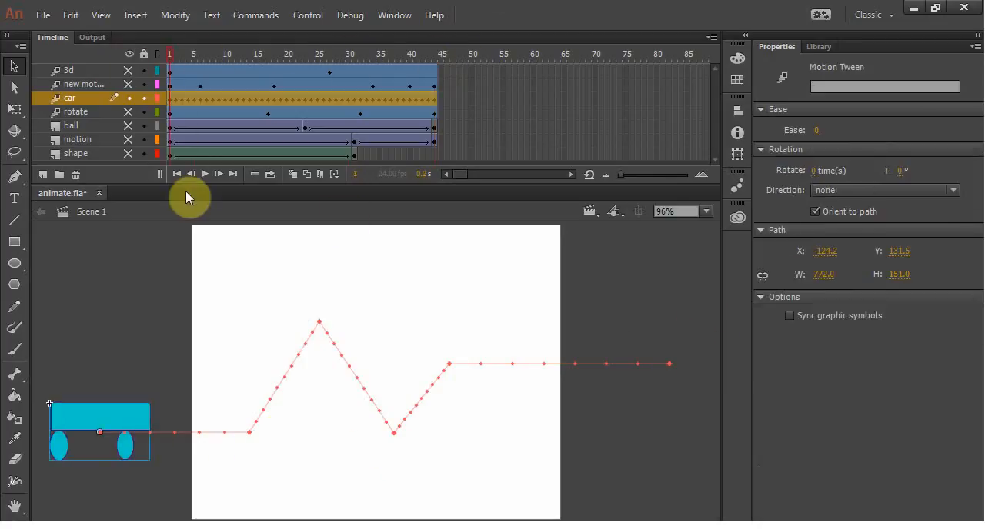
pyautogui.press('q')
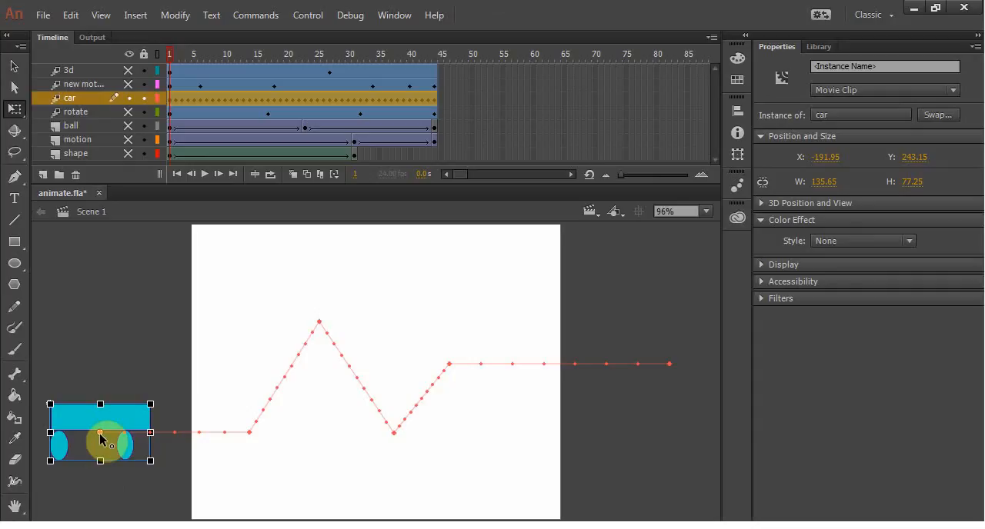
pyautogui.moveTo(100, 435); pyautogui.dragTo(102, 464)
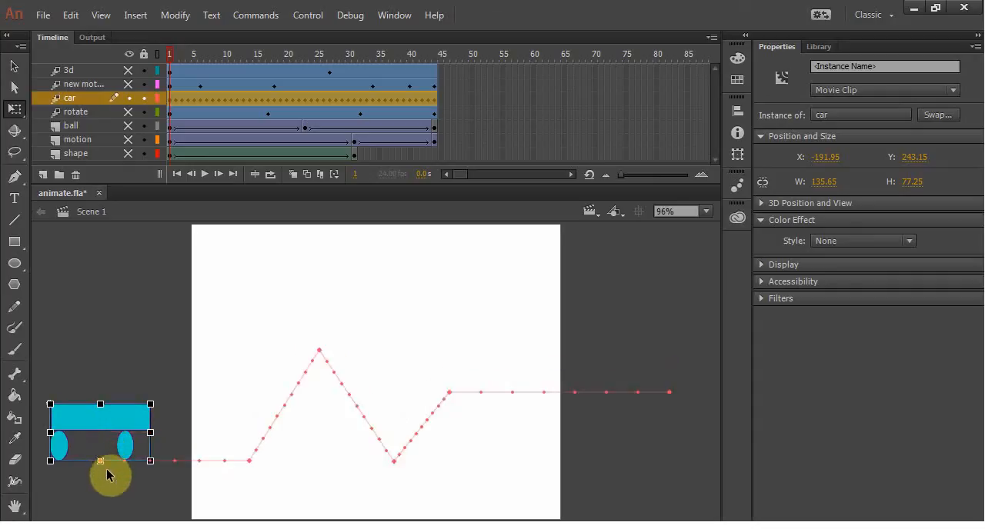
pyautogui.press('Return')
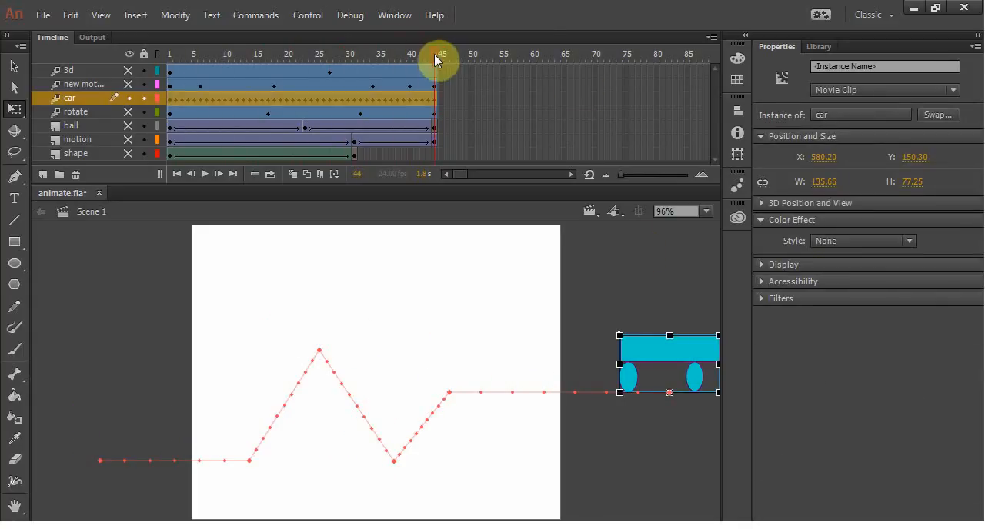
pyautogui.moveTo(427, 57); pyautogui.dragTo(167, 59)
pyautogui.click(67, 454)
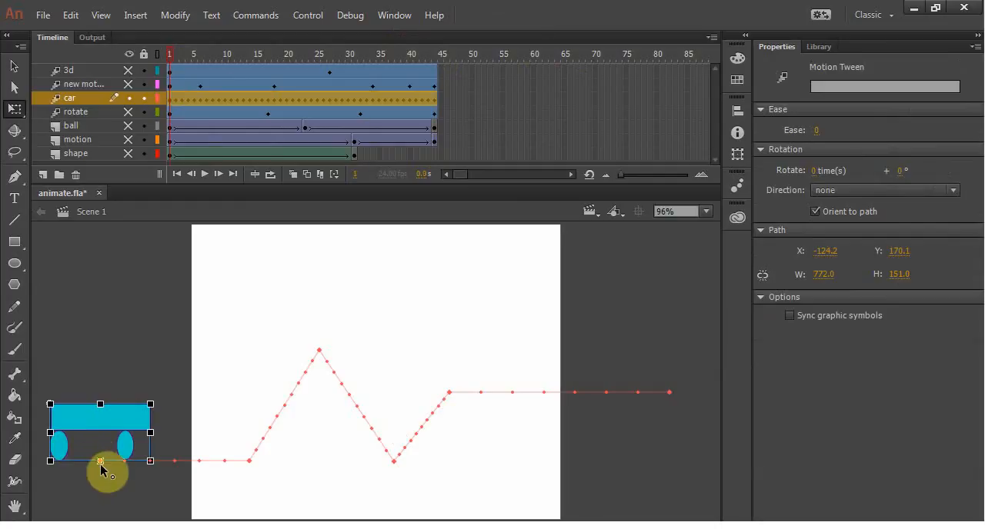
pyautogui.click(139, 451)
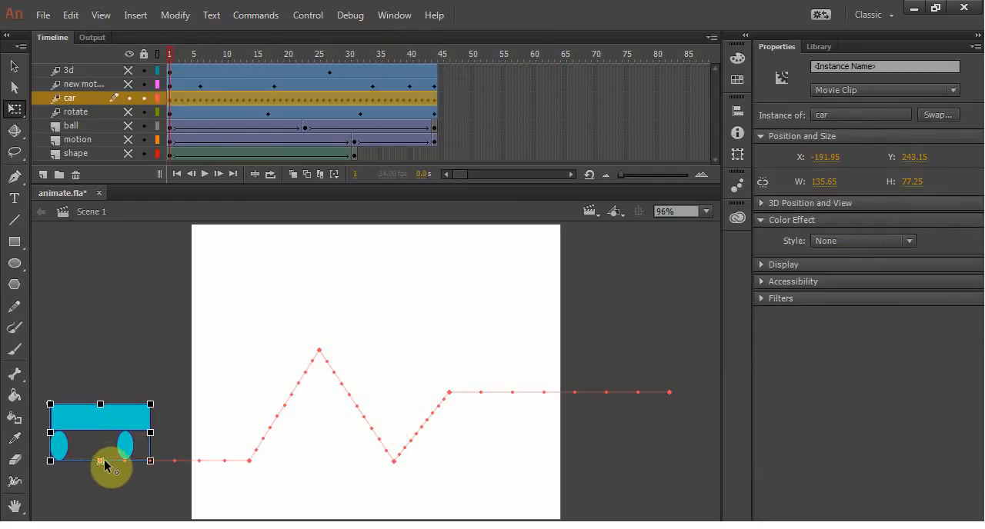
pyautogui.moveTo(101, 463)
pyautogui.mouseDown()
pyautogui.moveTo(100, 432)
pyautogui.moveTo(100, 461)
pyautogui.mouseUp()
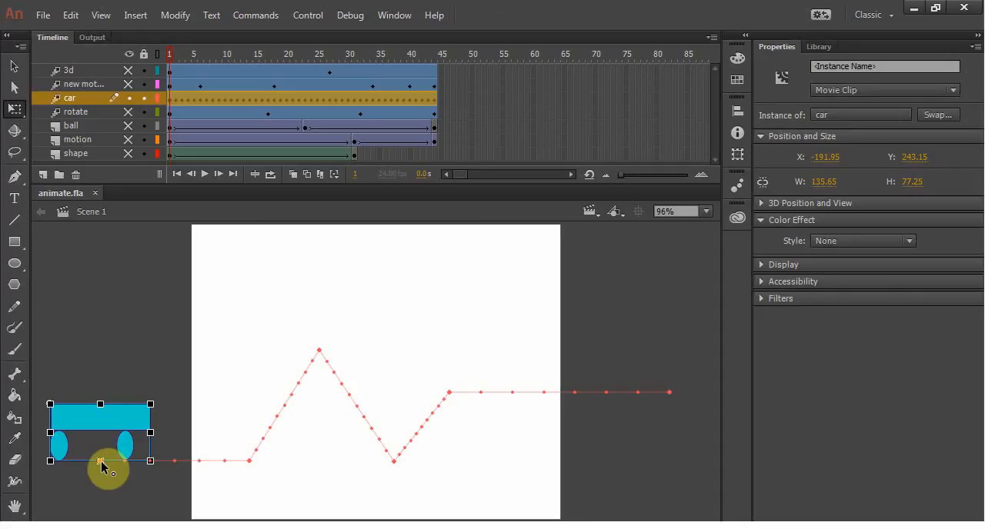
# Step: Look through the animate project folder and inspect the animate.fla and import.psd files
pyautogui.click(464, 527)
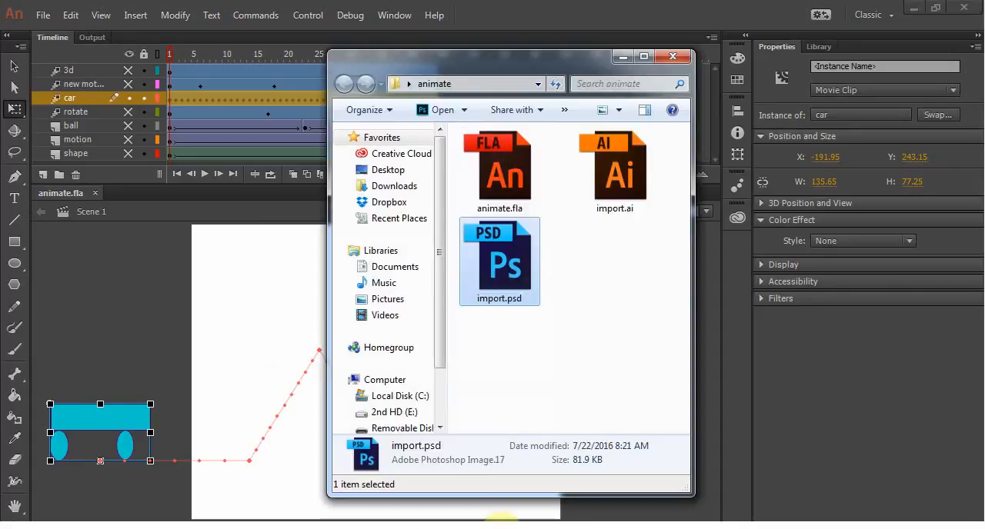
pyautogui.click(513, 170)
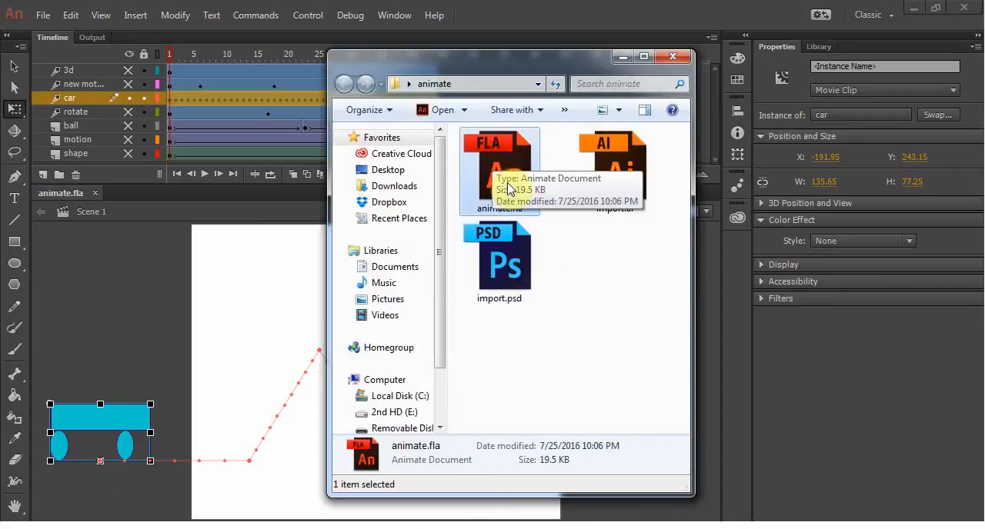
pyautogui.click(496, 245)
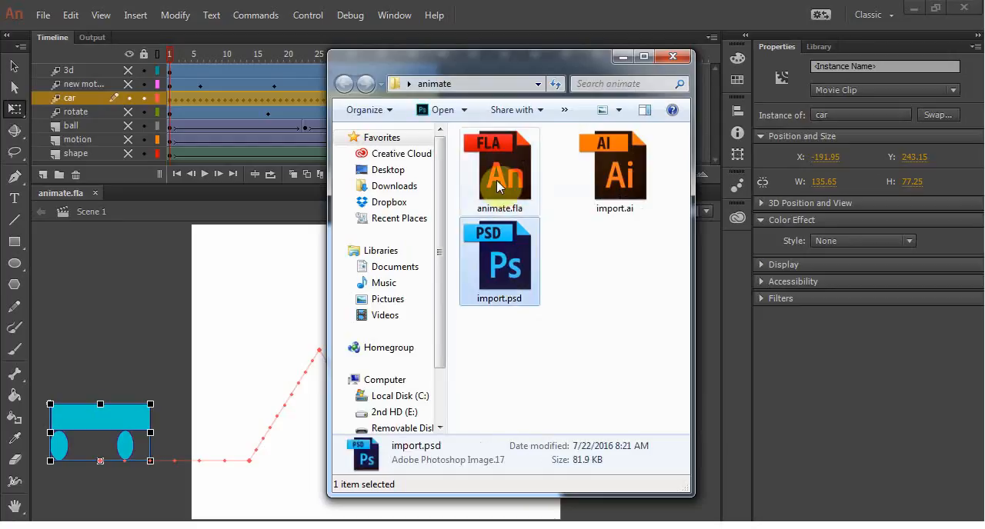
pyautogui.click(496, 180)
# Step: Scrub the car animation to frame 18 and show the document's library
pyautogui.moveTo(168, 55); pyautogui.dragTo(274, 61)
pyautogui.click(382, 97)
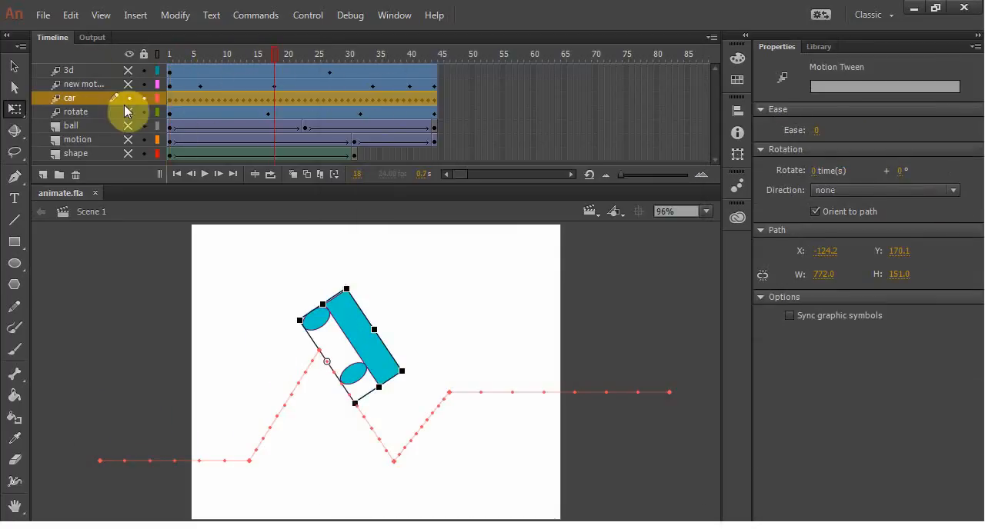
pyautogui.click(816, 46)
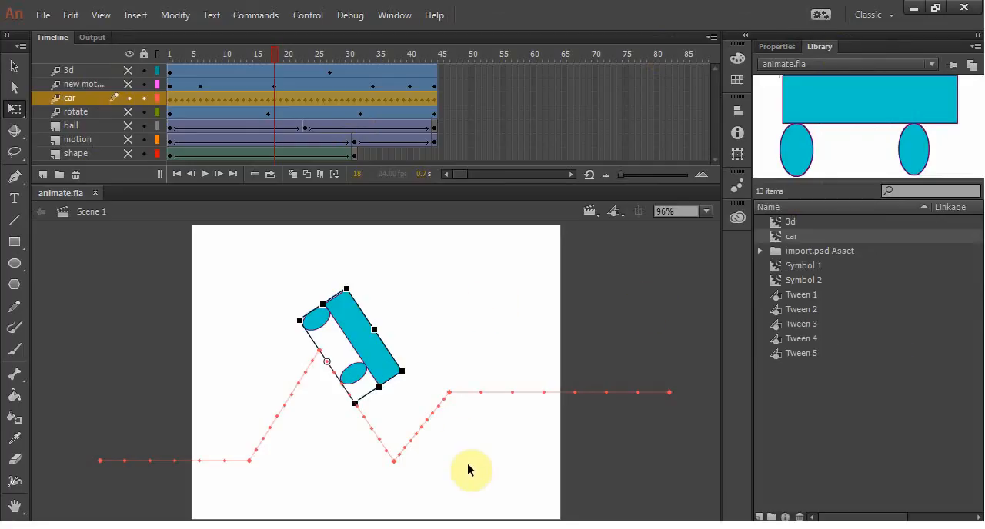
# Step: Check the animate project folder's files again before publishing and minimize its window
pyautogui.click(491, 527)
pyautogui.click(520, 346)
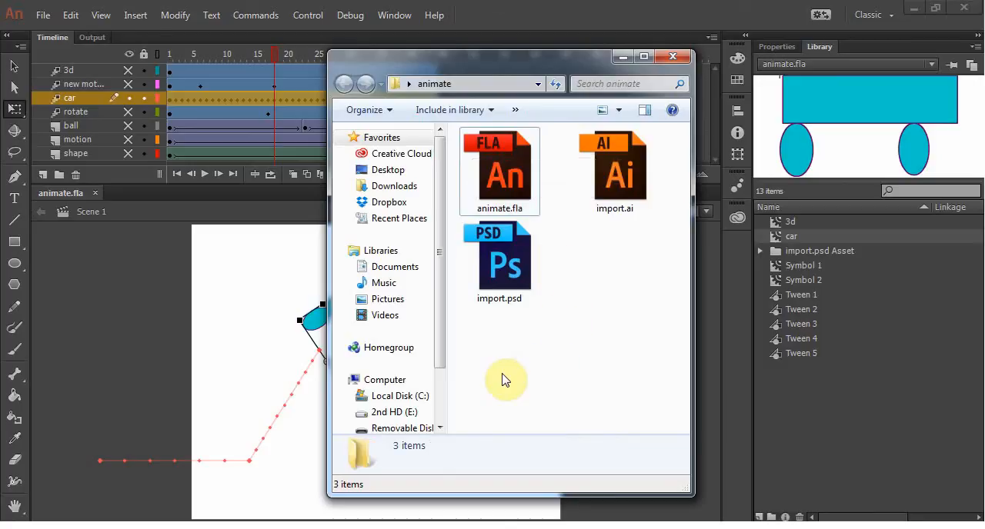
pyautogui.click(629, 56)
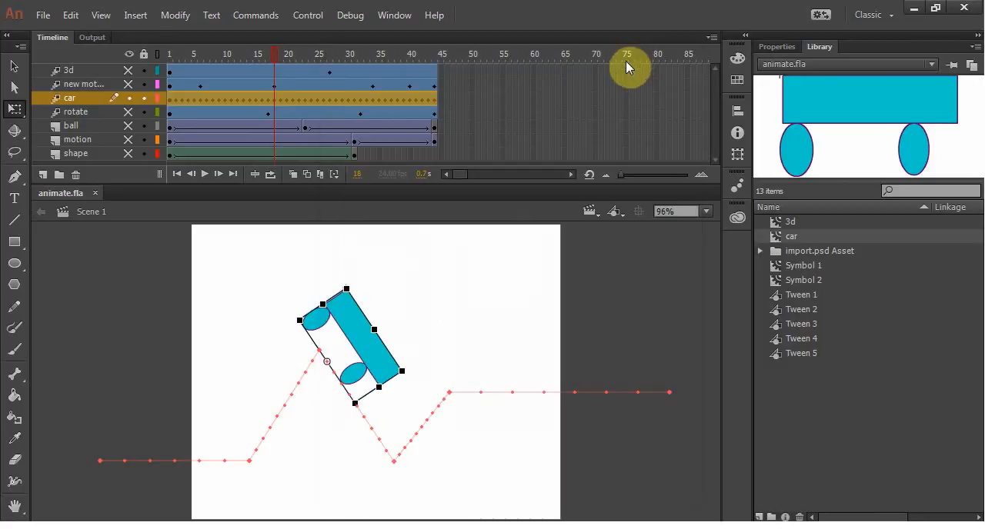
pyautogui.click(44, 16)
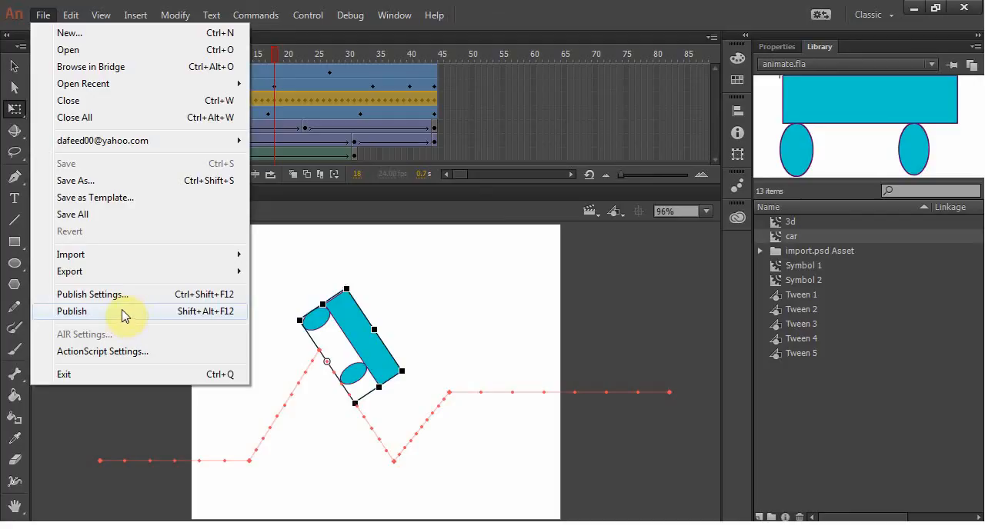
pyautogui.moveTo(71, 21)
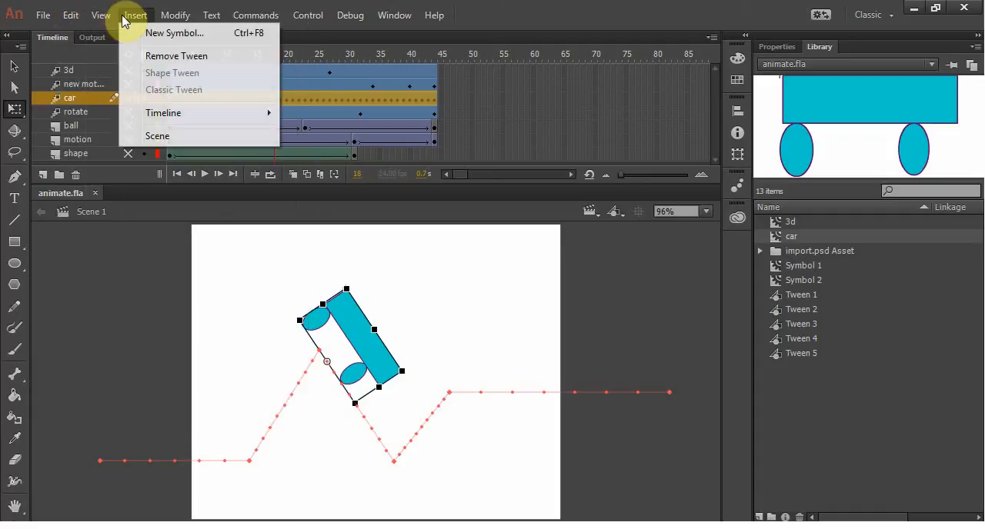
pyautogui.moveTo(106, 13)
pyautogui.click(238, 400)
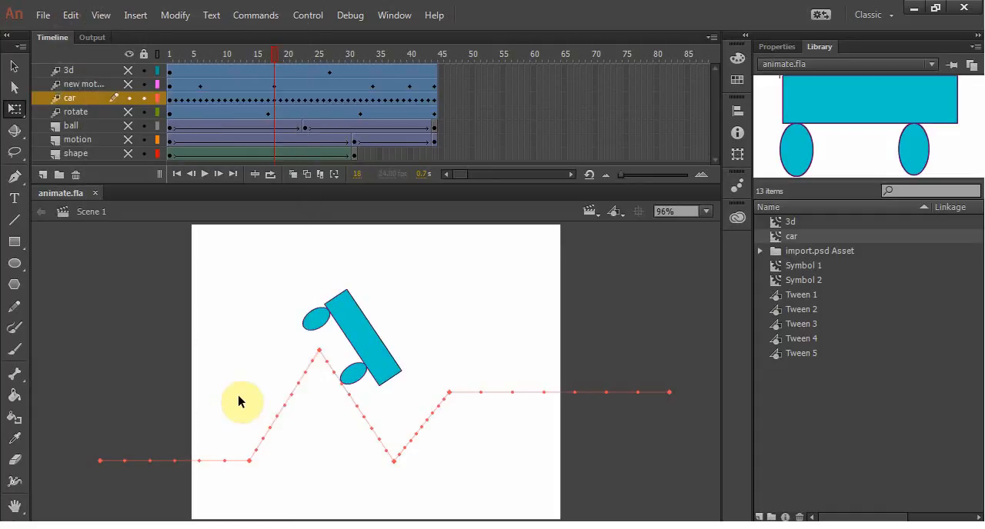
# Step: Test the movie, reposition the preview and inspect the generated animate.swf in the project folder
pyautogui.hotkey('ctrl', 'Return')
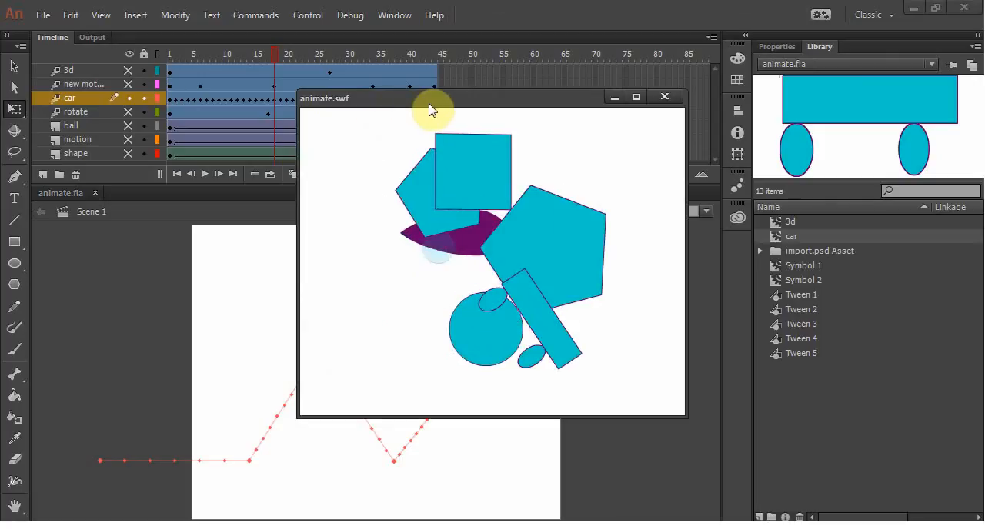
pyautogui.moveTo(393, 109); pyautogui.dragTo(300, 107)
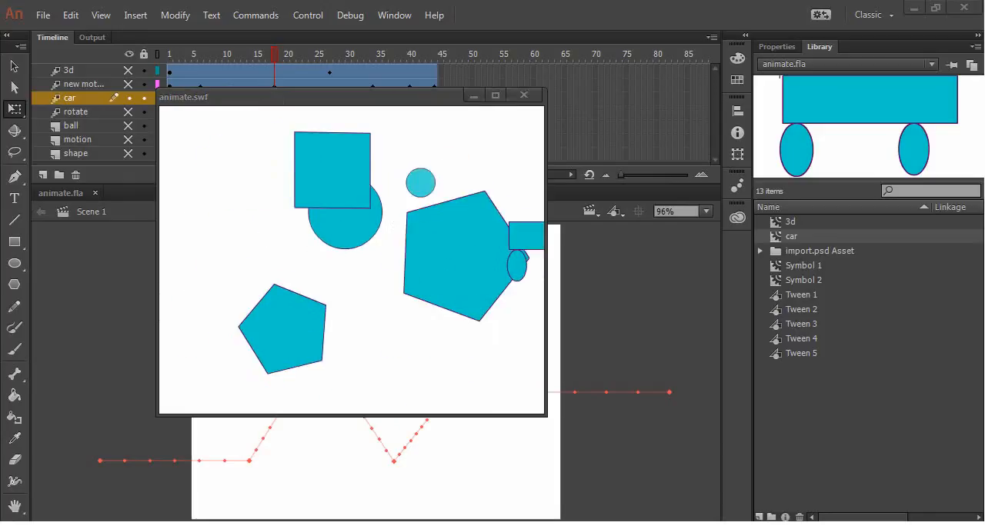
pyautogui.click(462, 528)
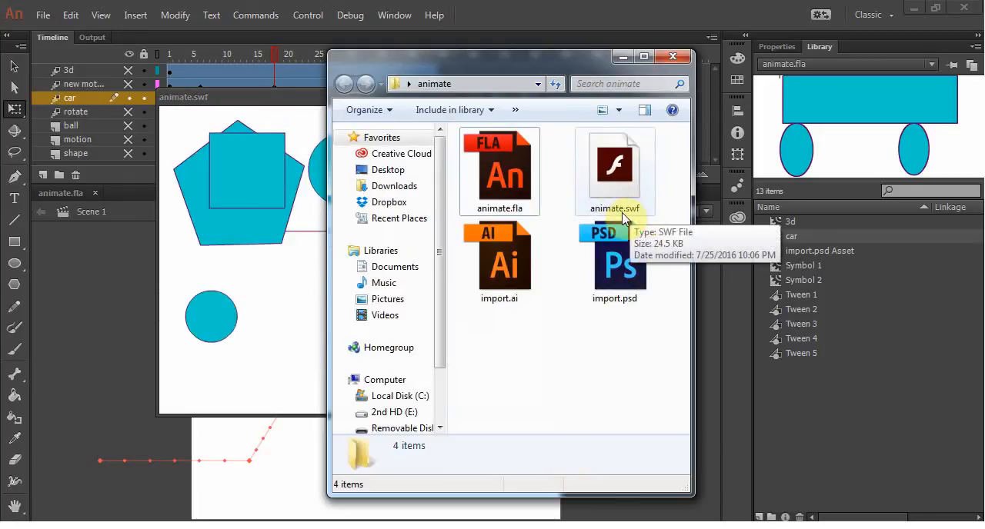
pyautogui.moveTo(618, 218)
pyautogui.mouseDown()
pyautogui.moveTo(621, 192)
pyautogui.moveTo(606, 204)
pyautogui.moveTo(620, 209)
pyautogui.mouseUp()
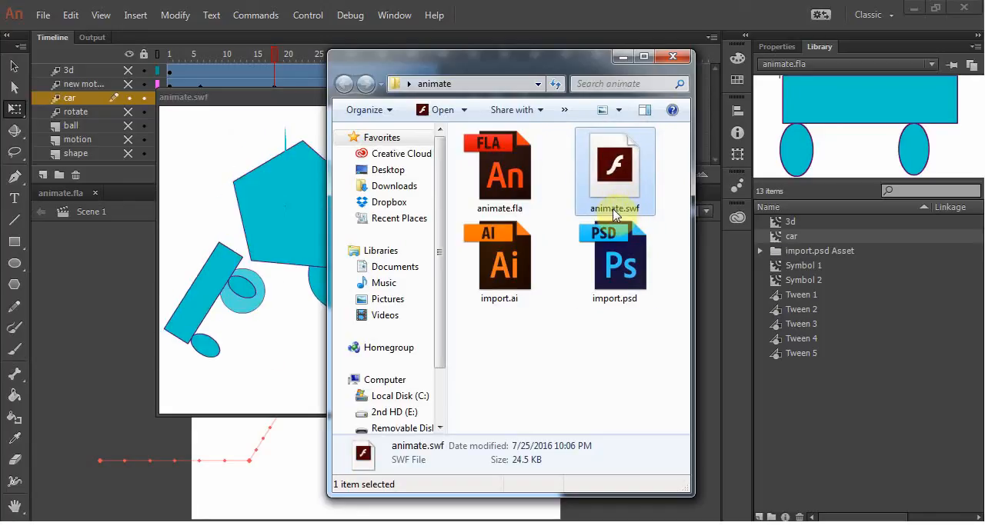
pyautogui.click(622, 57)
# Step: Close the animate.swf test preview and publish the document
pyautogui.click(40, 16)
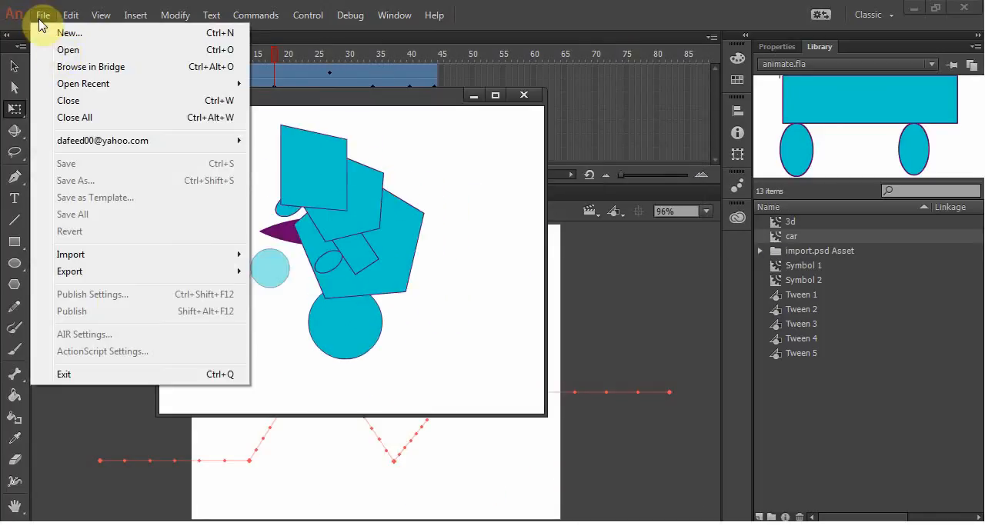
pyautogui.click(380, 293)
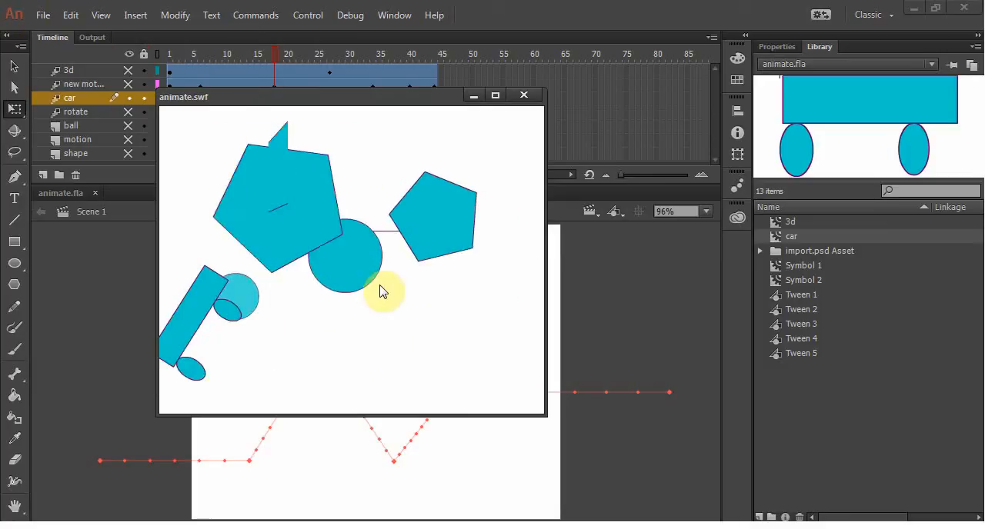
pyautogui.click(524, 95)
pyautogui.click(43, 16)
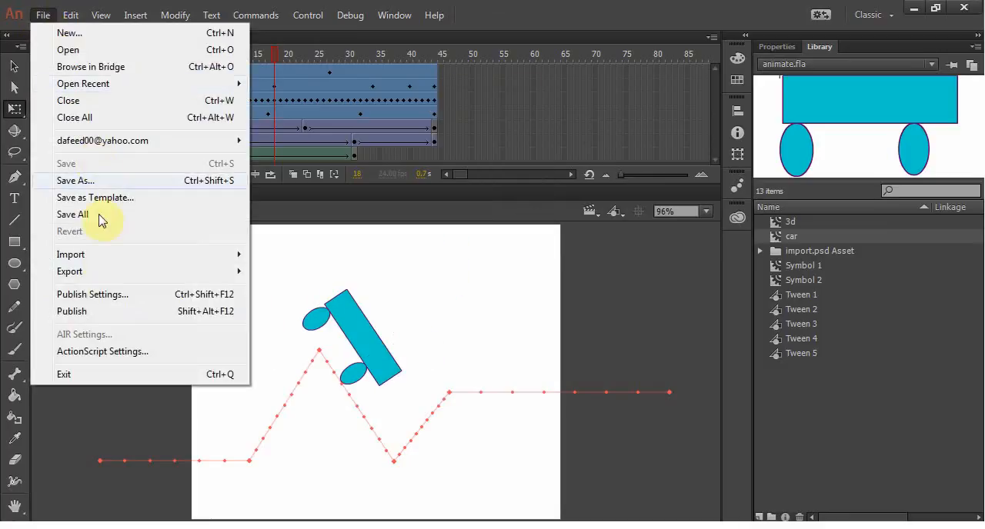
pyautogui.click(84, 312)
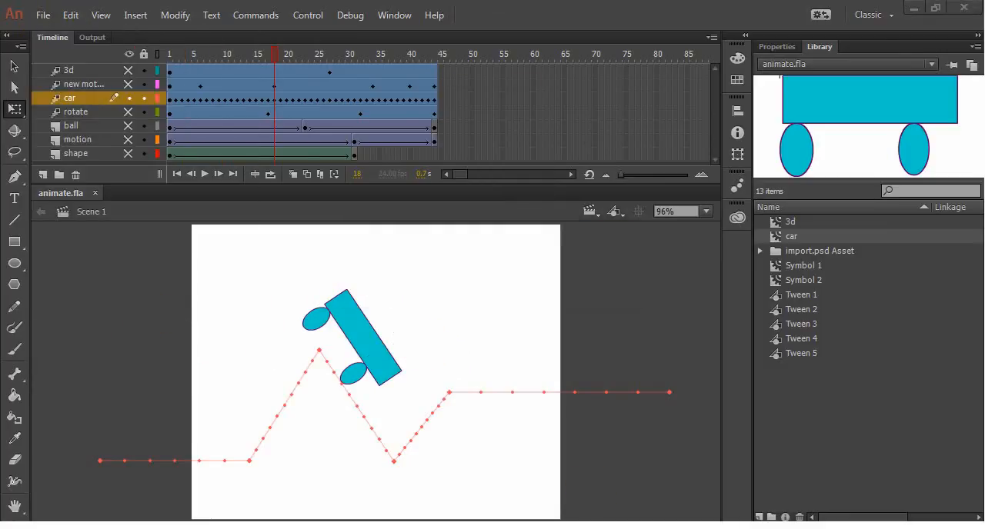
# Step: Open the published animate.html from the project folder in the browser and view its page source
pyautogui.hotkey('alt', 'Tab')
pyautogui.click(603, 367)
pyautogui.click(623, 164)
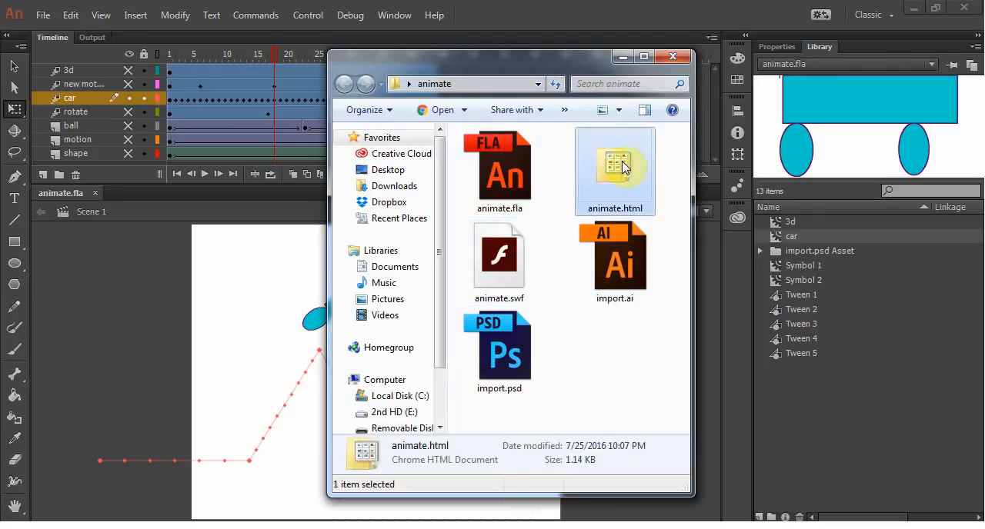
pyautogui.doubleClick(625, 167)
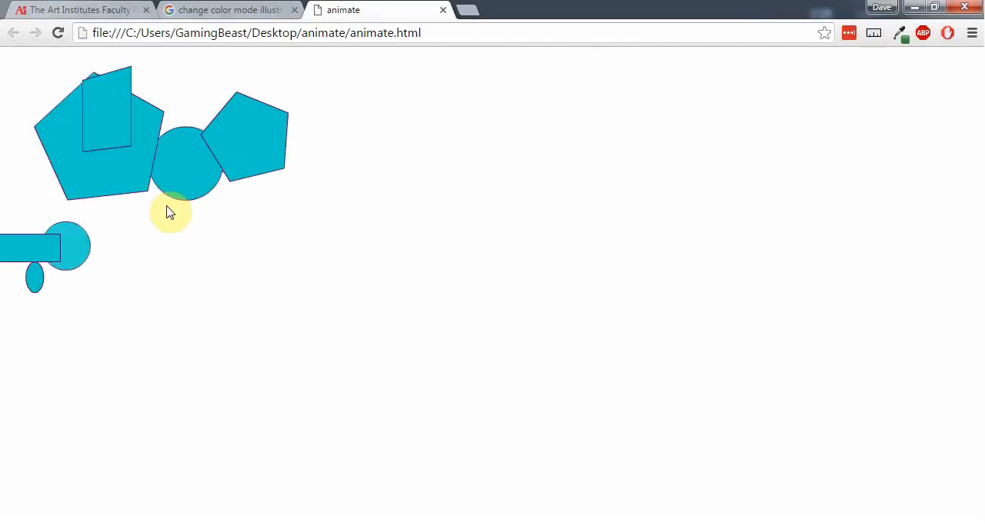
pyautogui.hotkey('ctrl', 'u')
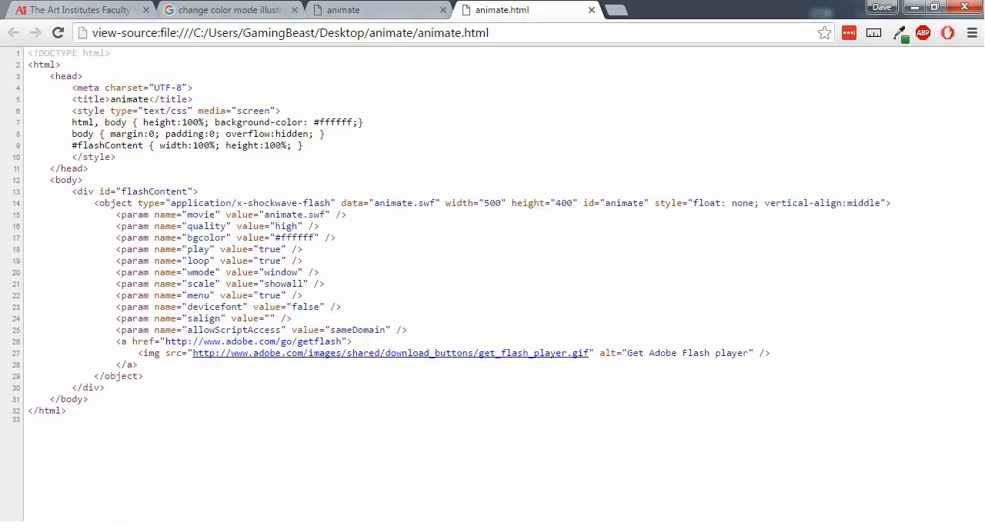
# Step: Check the published files in the project folder and highlight the source line that sets animate.swf as the movie
pyautogui.click(511, 527)
pyautogui.click(594, 389)
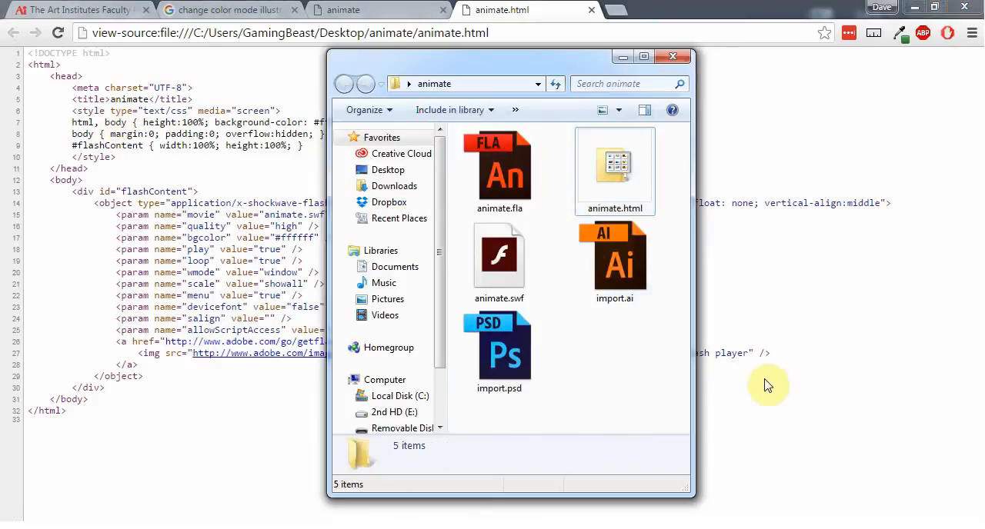
pyautogui.click(818, 412)
pyautogui.moveTo(115, 215); pyautogui.dragTo(346, 215)
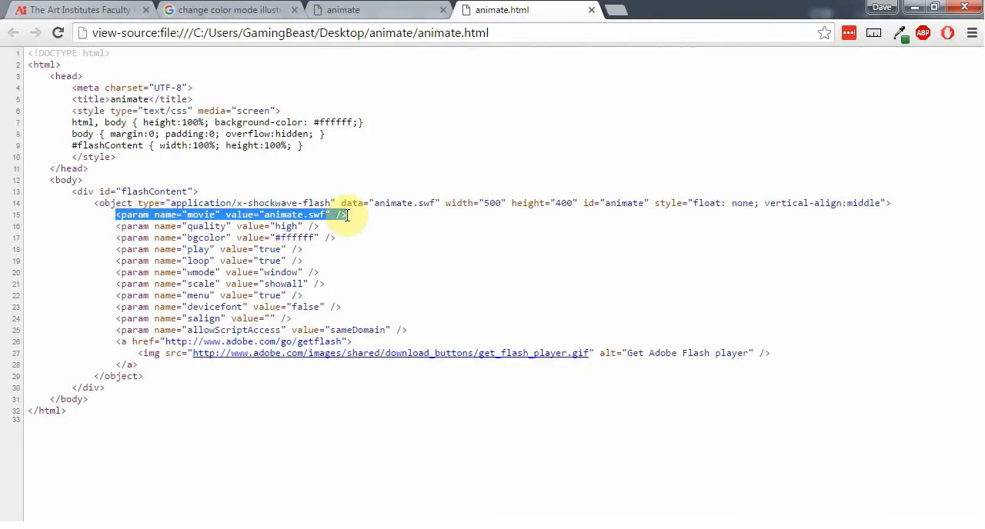
pyautogui.click(274, 216)
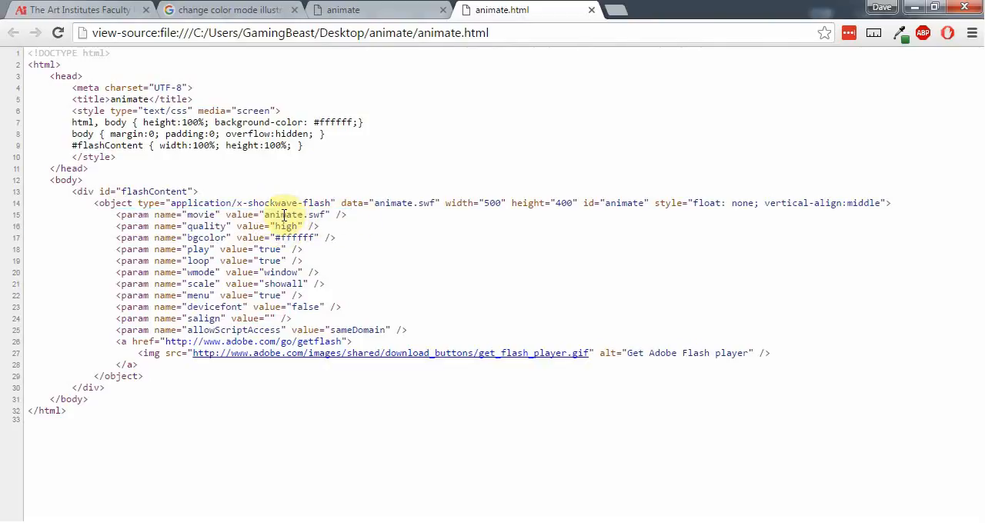
# Step: Select the complete HTML source of animate.html and look at the project folder's files once more
pyautogui.moveTo(29, 53); pyautogui.dragTo(207, 406)
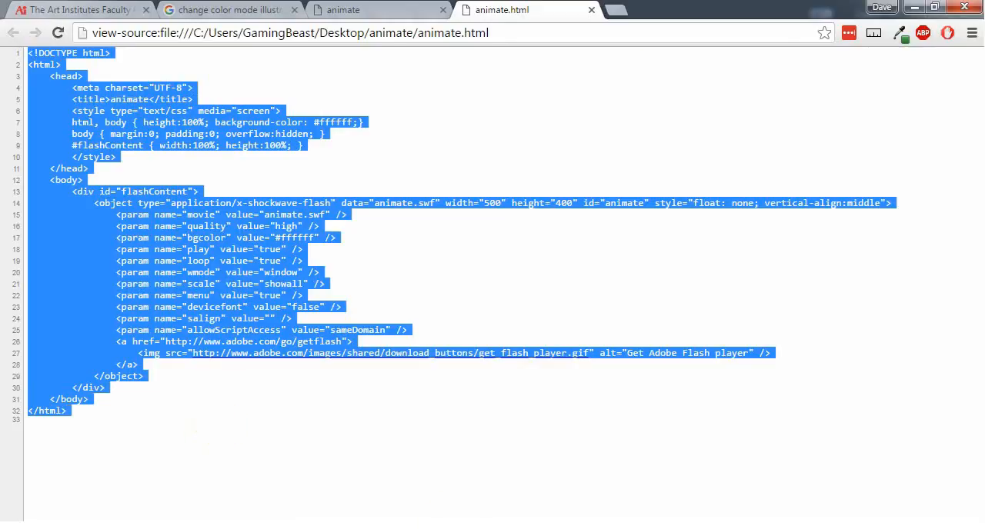
pyautogui.click(471, 527)
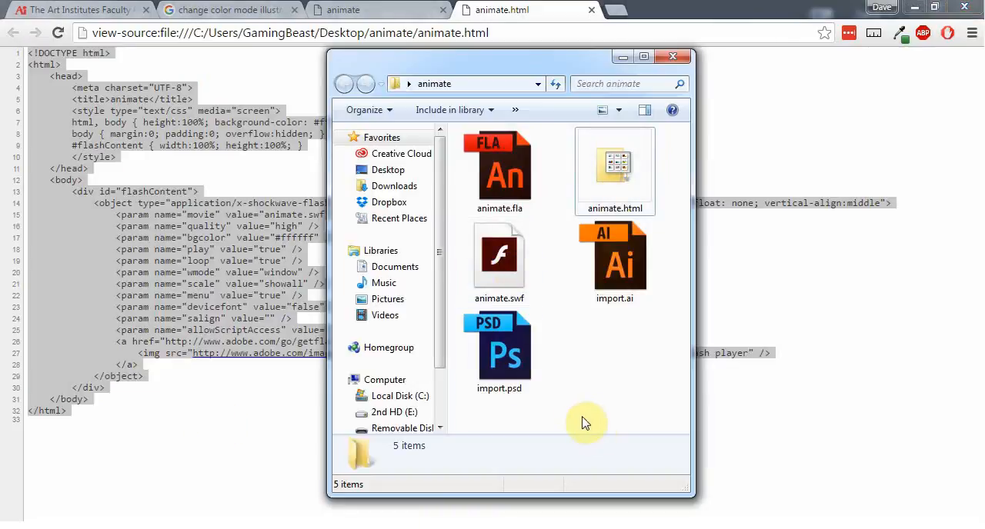
pyautogui.click(540, 12)
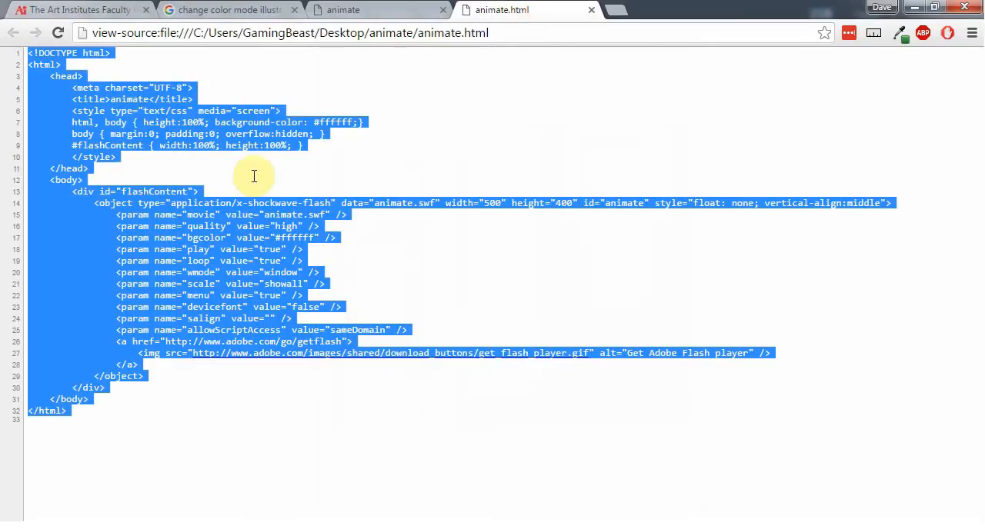
# Step: Close the animate.html source view and the published page in the browser, return to Animate and minimise the project folder window
pyautogui.click(305, 220)
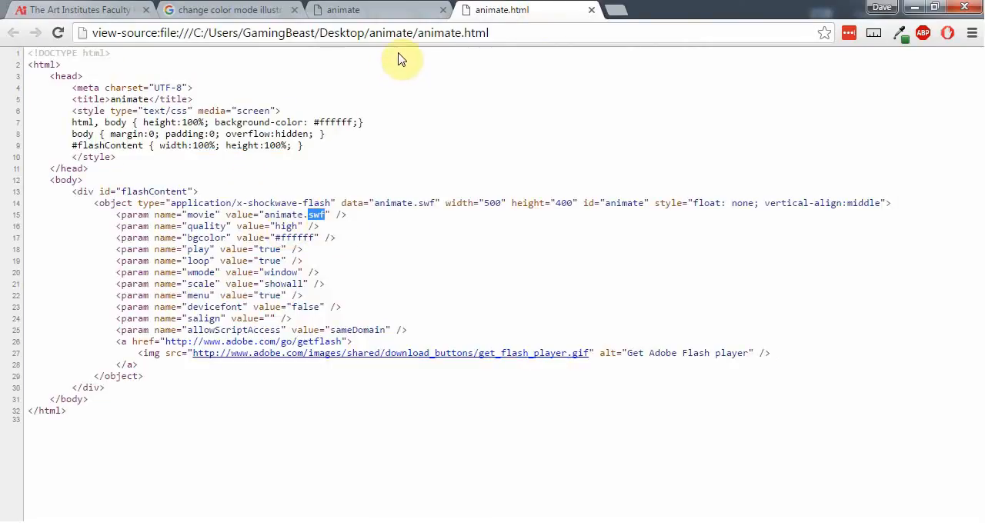
pyautogui.middleClick(498, 13)
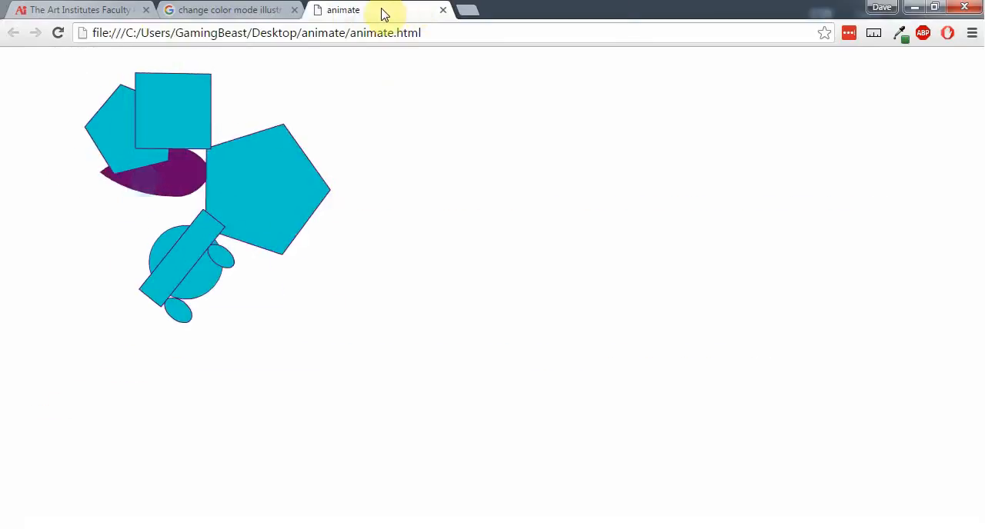
pyautogui.middleClick(381, 10)
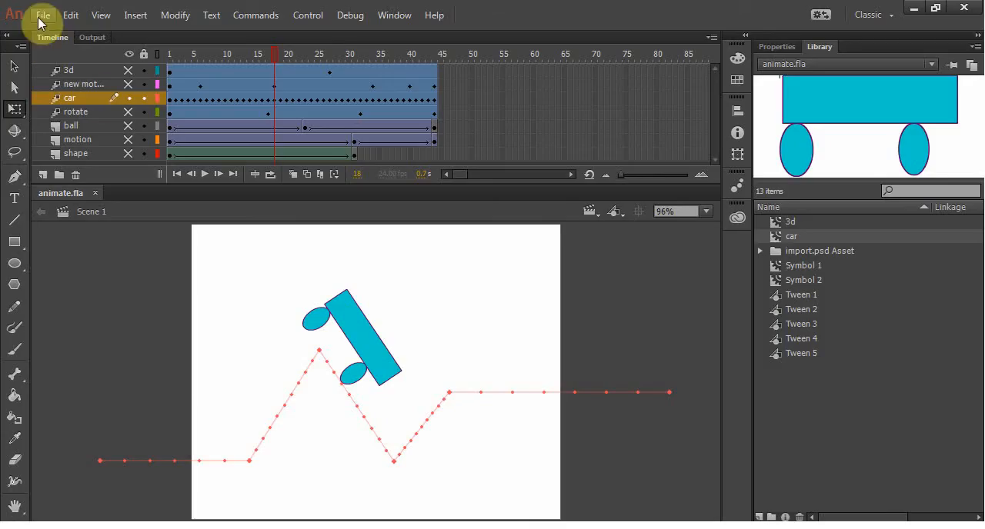
pyautogui.click(41, 17)
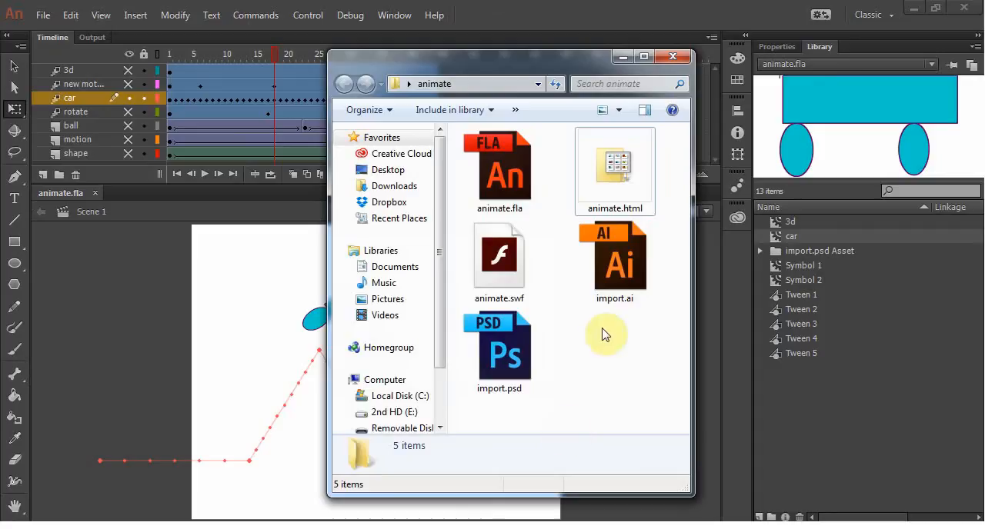
pyautogui.click(621, 57)
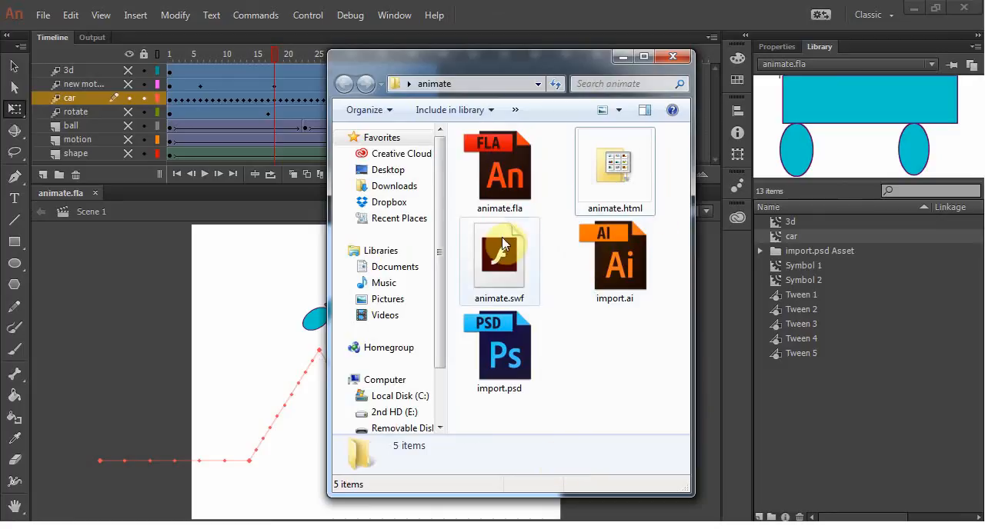
# Step: Review animate.swf, animate.fla and animate.html in the project folder, then minimise the folder window to return to the stage
pyautogui.click(500, 277)
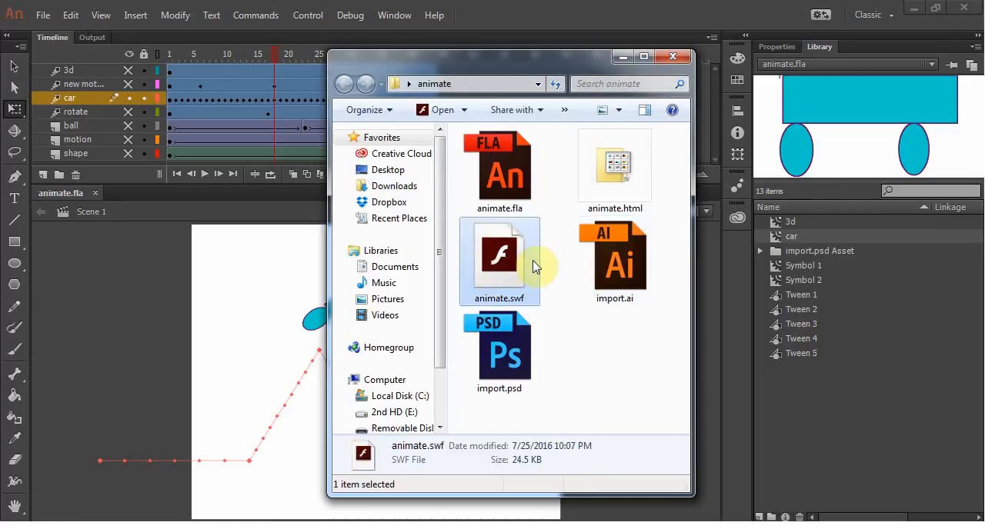
pyautogui.click(608, 385)
pyautogui.click(505, 139)
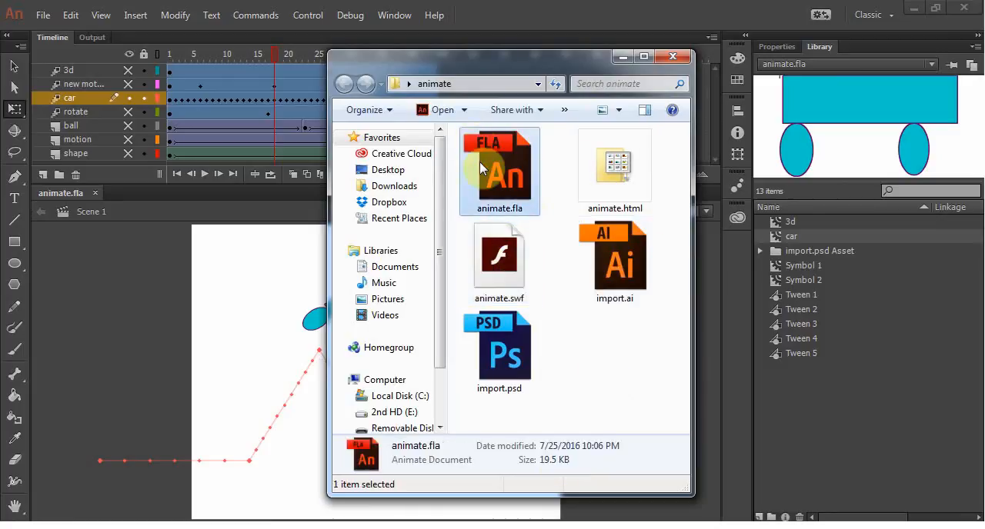
pyautogui.click(615, 166)
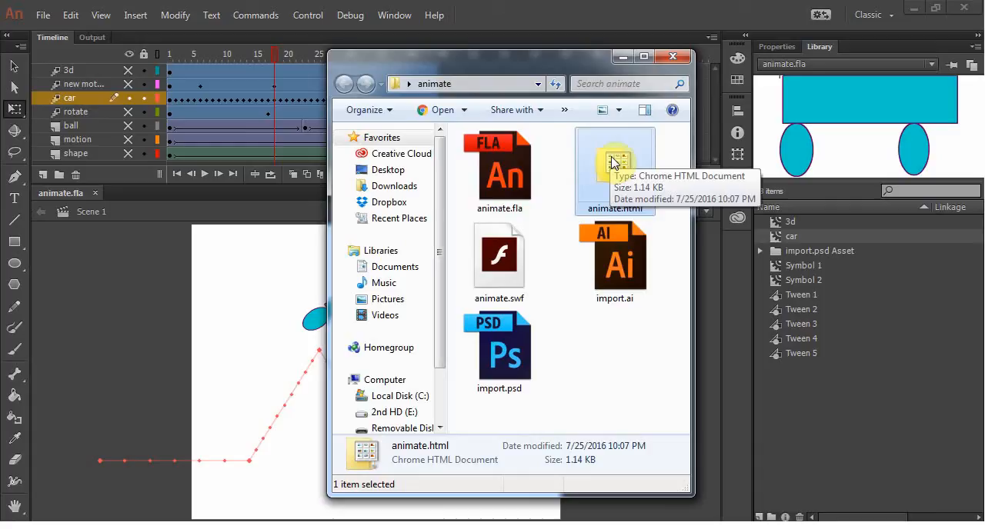
pyautogui.click(608, 357)
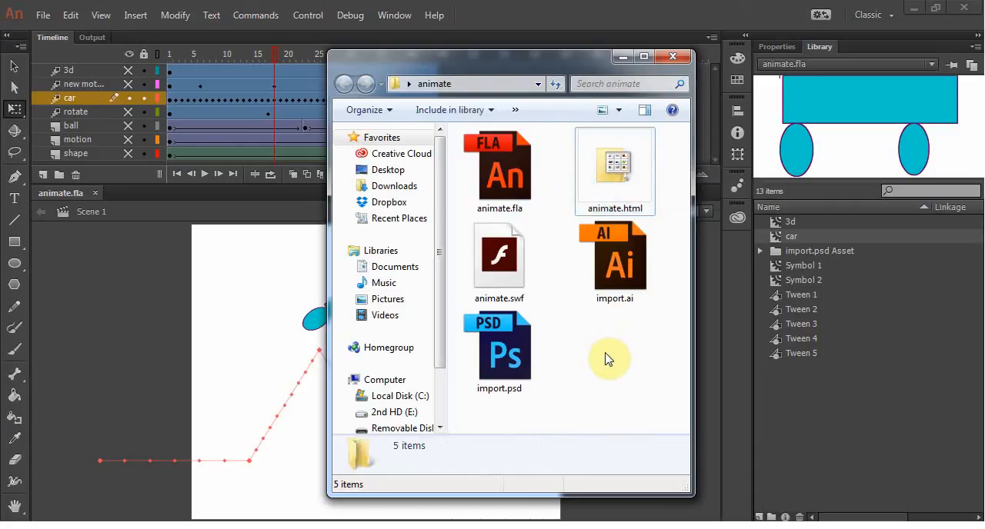
pyautogui.click(620, 60)
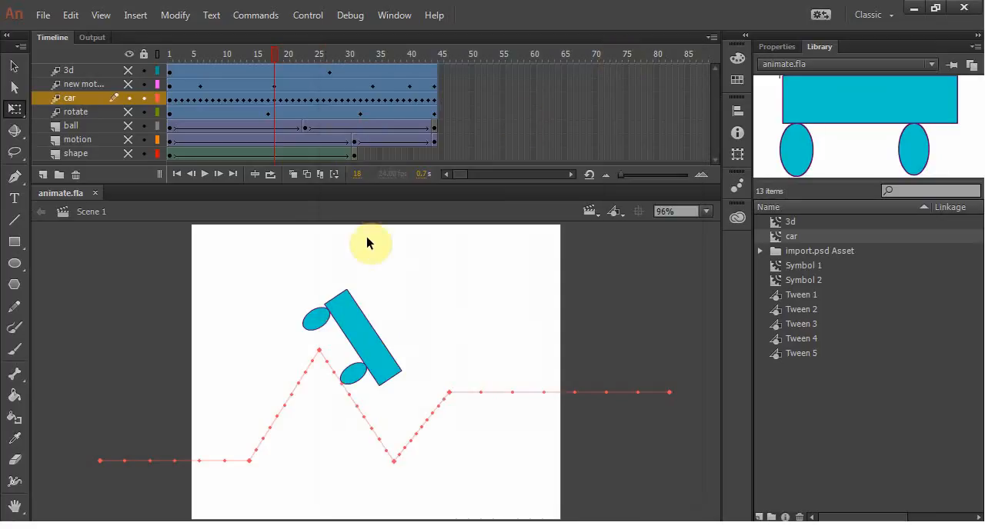